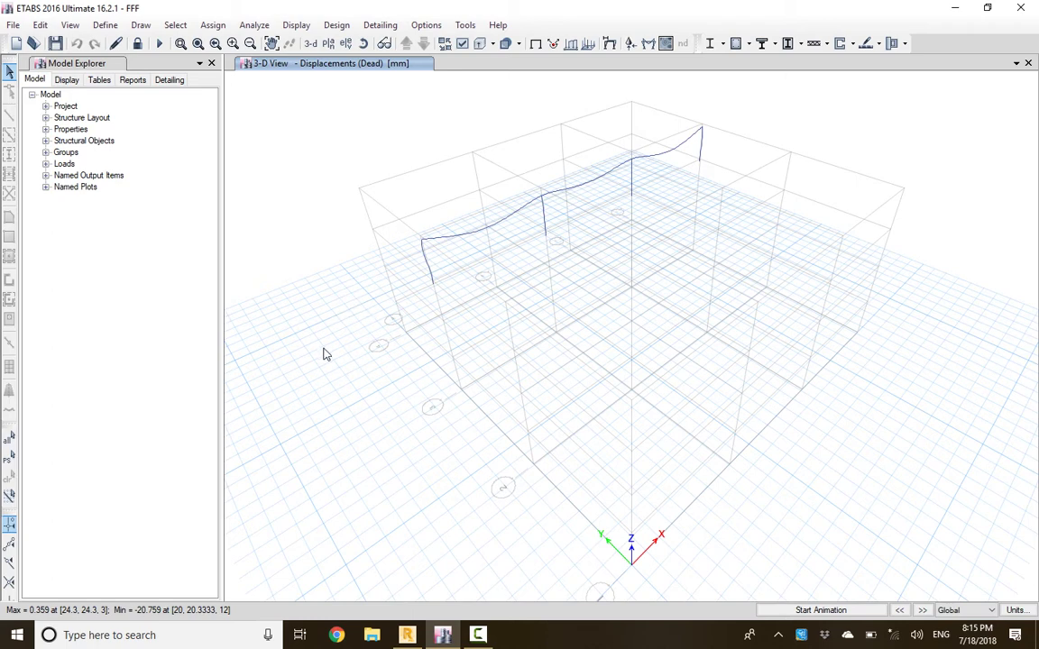
# Turn off the horizon in the 3-D view's display options
pyautogui.click(462, 43)
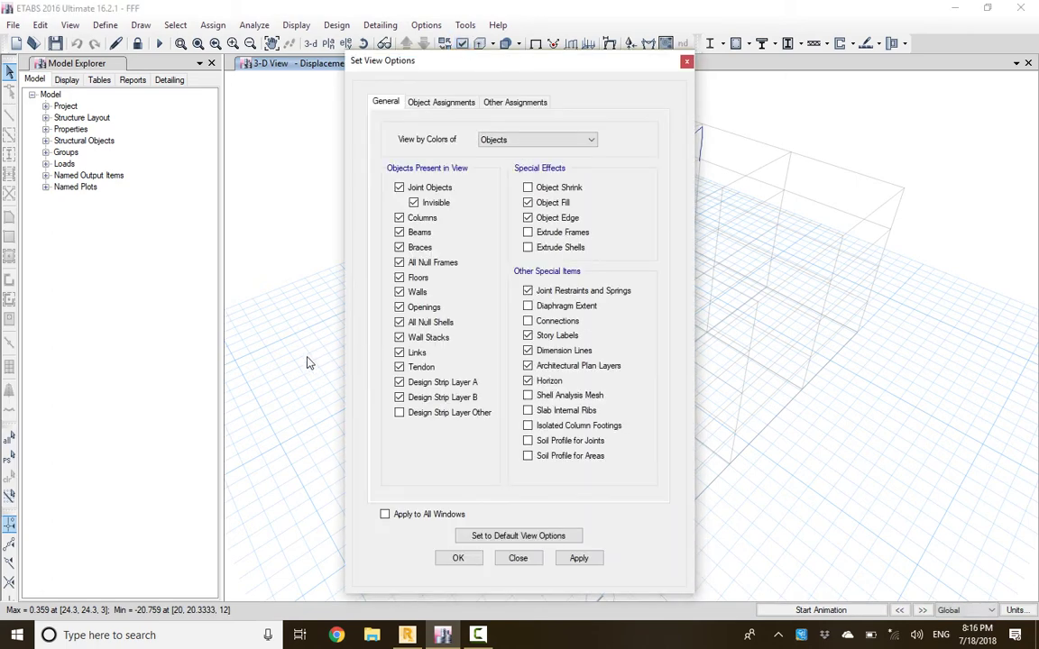
pyautogui.click(527, 380)
pyautogui.click(465, 555)
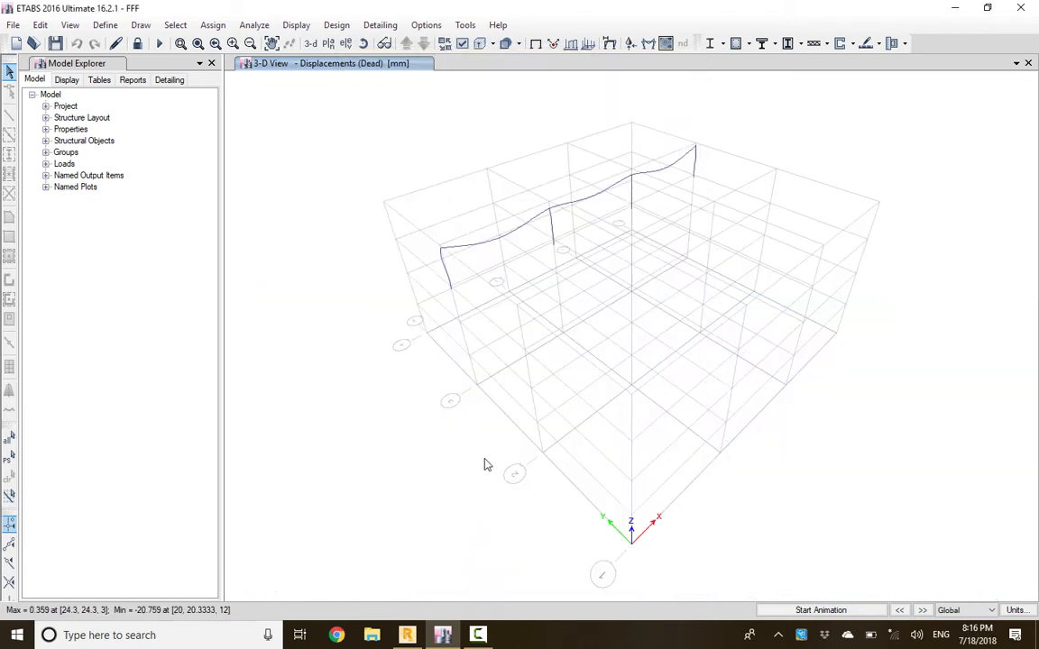
# Display the Moment 3-3 diagram for the Dead case and inspect the beam end moments at the interior column
pyautogui.click(649, 42)
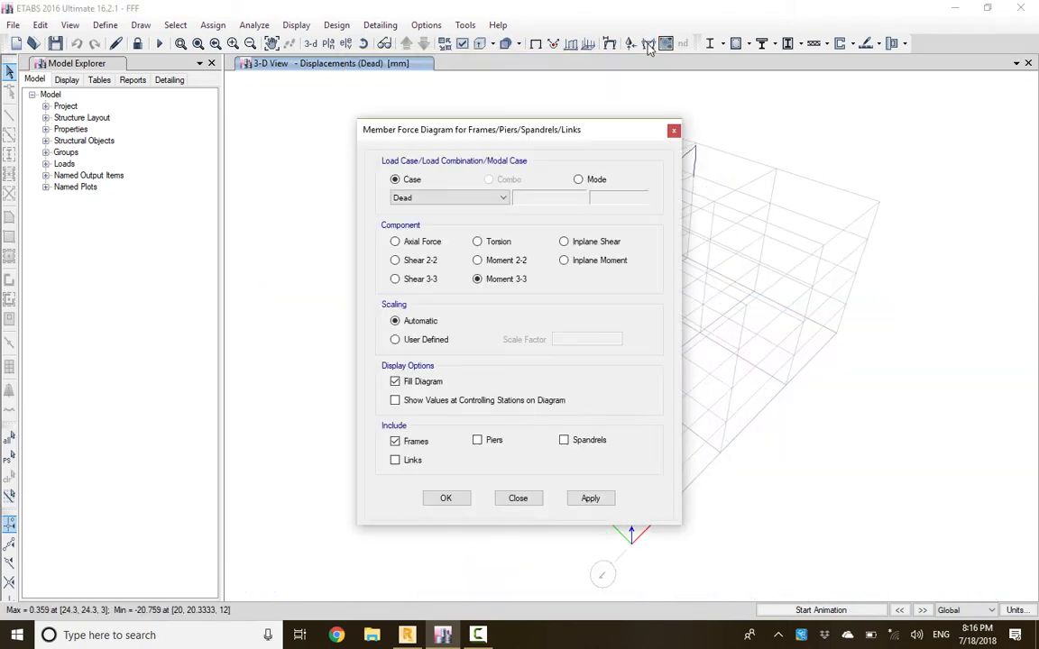
pyautogui.click(469, 197)
pyautogui.click(475, 204)
pyautogui.click(587, 499)
pyautogui.moveTo(542, 137); pyautogui.dragTo(243, 234)
pyautogui.scroll(3, 488, 188)
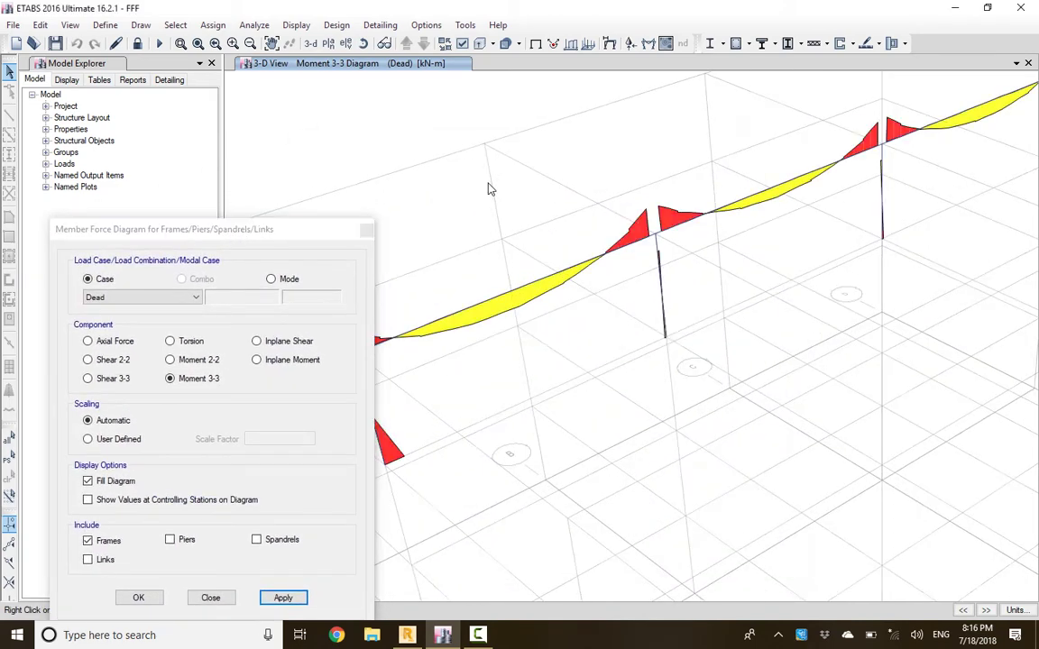
pyautogui.scroll(3, 659, 216)
pyautogui.moveTo(622, 244)
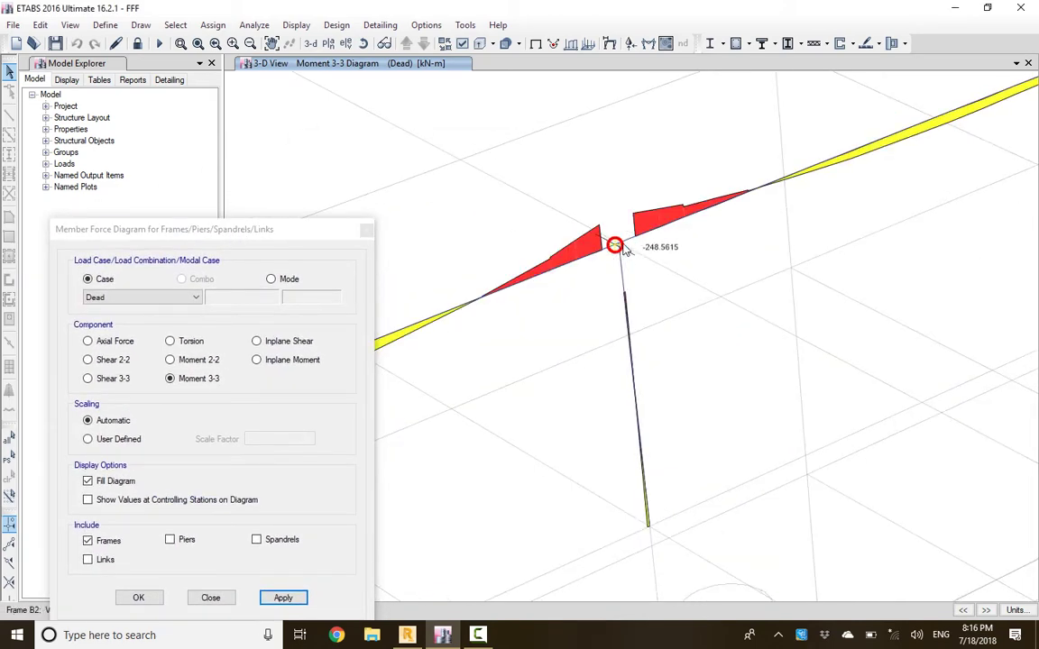
pyautogui.moveTo(669, 224)
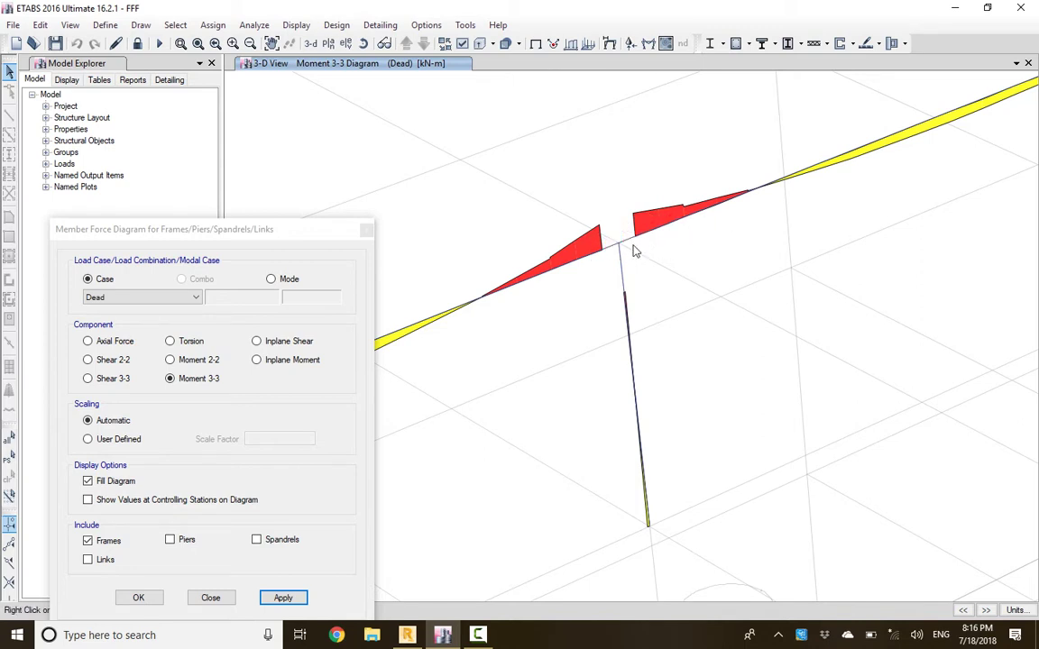
pyautogui.moveTo(621, 263)
# Show the undeformed frame with extruded members to examine the beam-column joint, and reapply the Moment 3-3 diagram
pyautogui.click(536, 46)
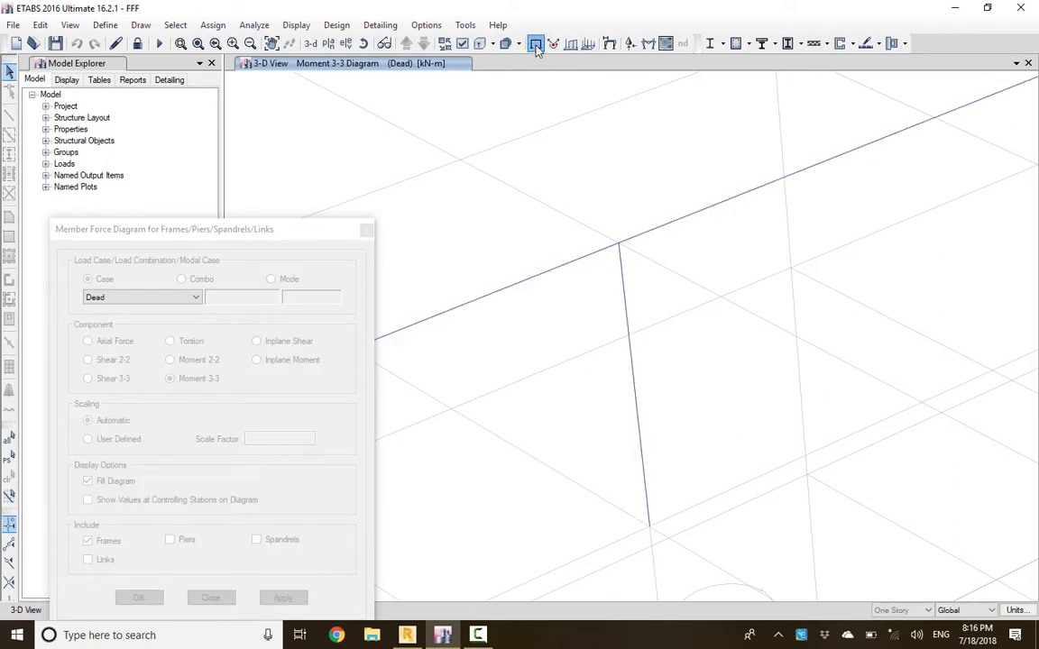
pyautogui.click(479, 43)
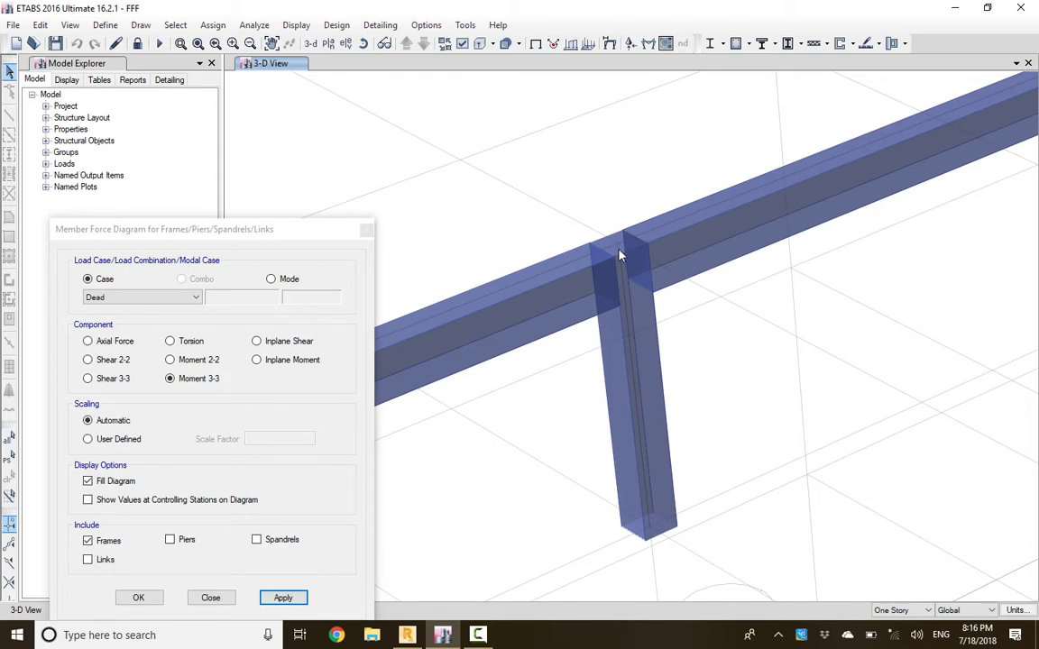
pyautogui.click(284, 600)
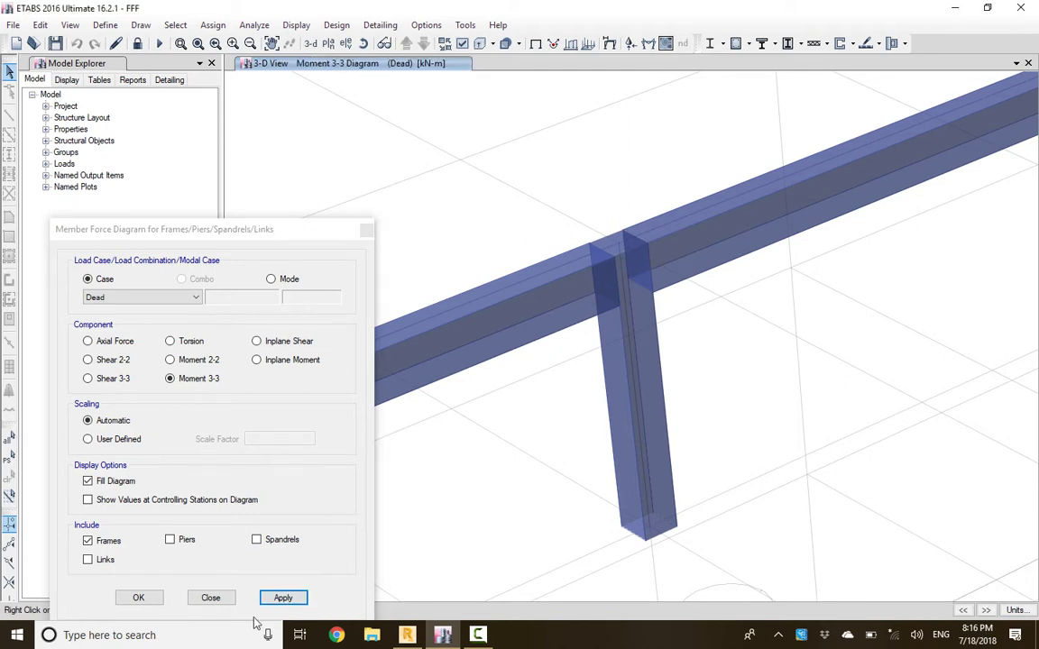
pyautogui.click(285, 599)
# Return the frame to undeformed line display and reapply the Moment 3-3 diagram for the Dead case
pyautogui.click(536, 44)
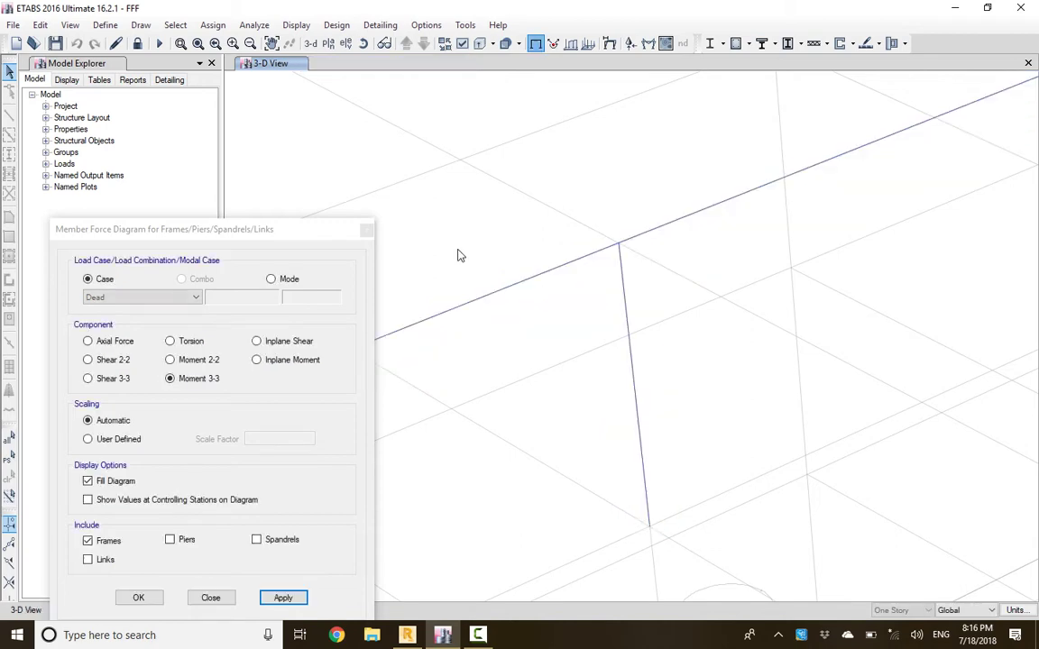
pyautogui.click(283, 598)
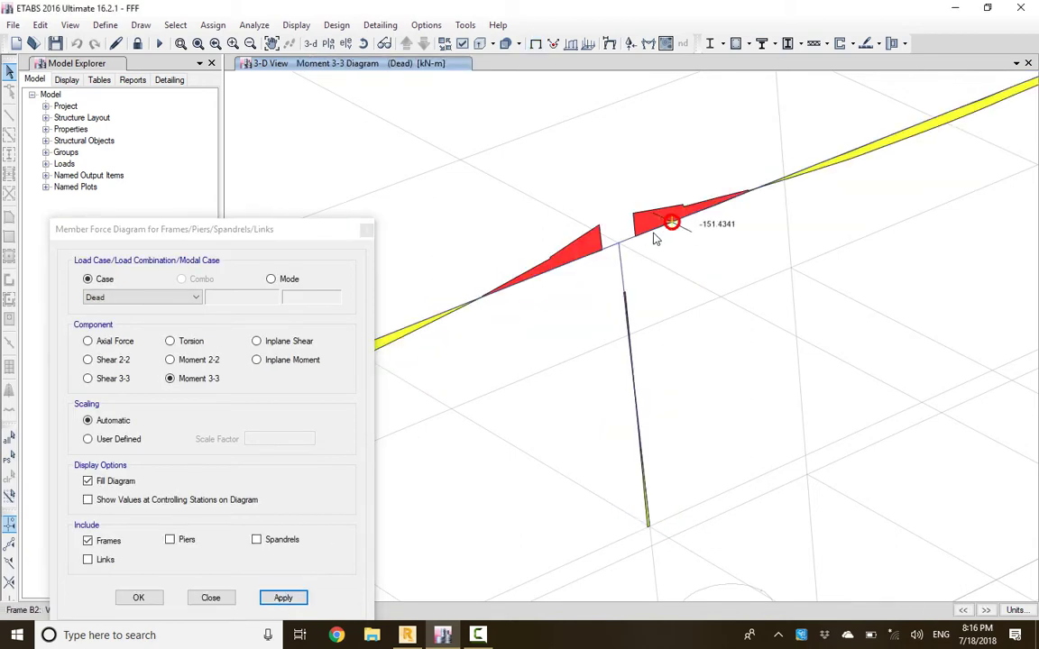
pyautogui.scroll(-5, 762, 236)
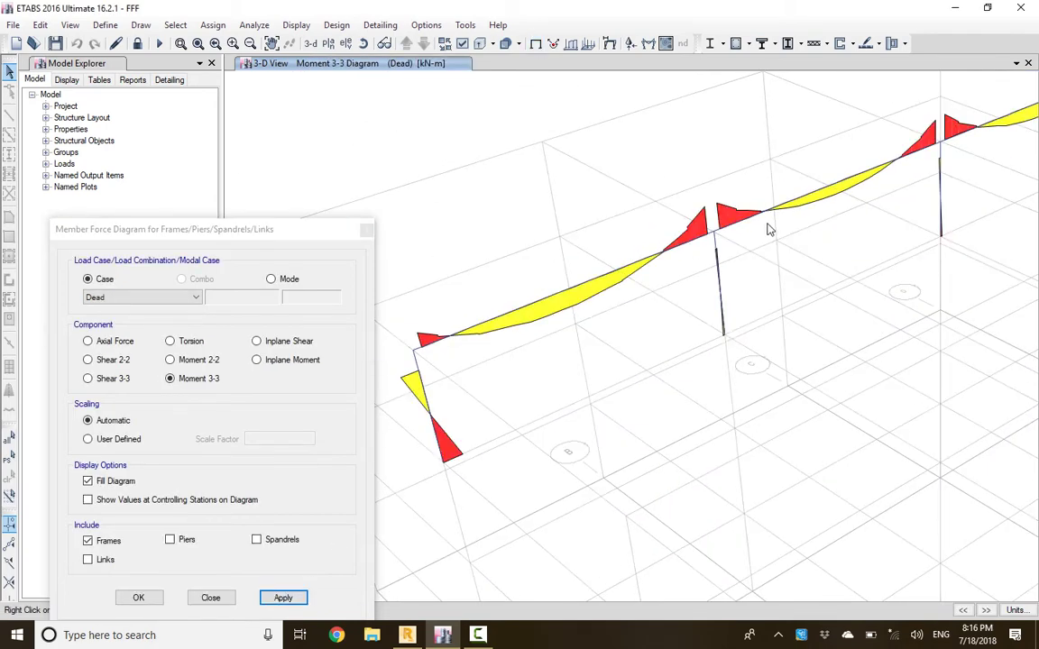
pyautogui.scroll(-2, 749, 239)
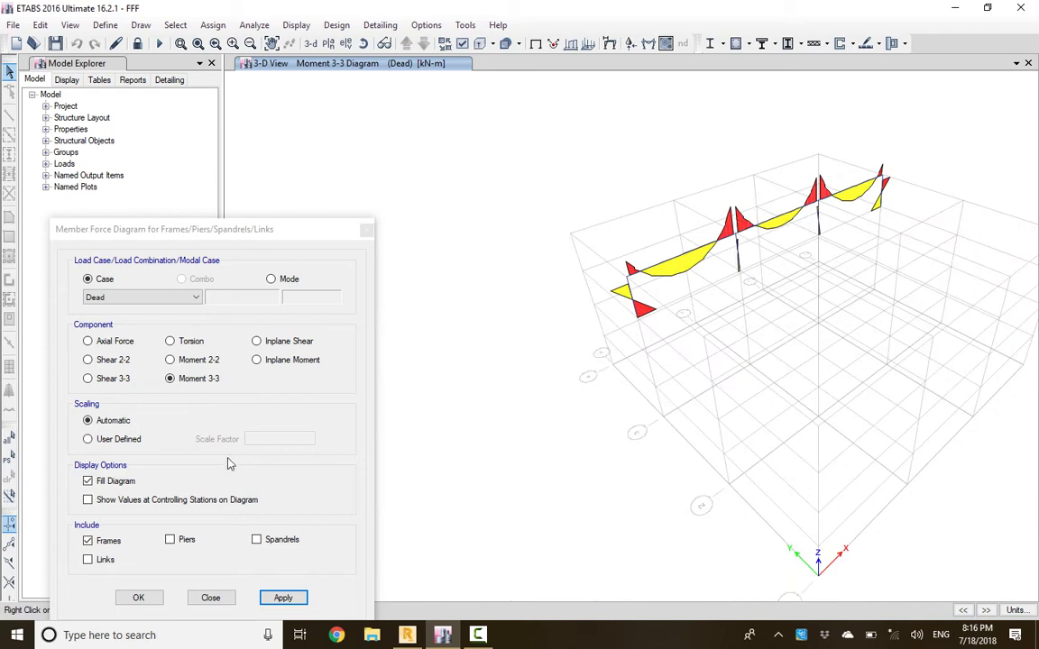
# Show values at controlling stations on the Moment 3-3 diagram and examine the moments at the beam and column ends
pyautogui.click(97, 505)
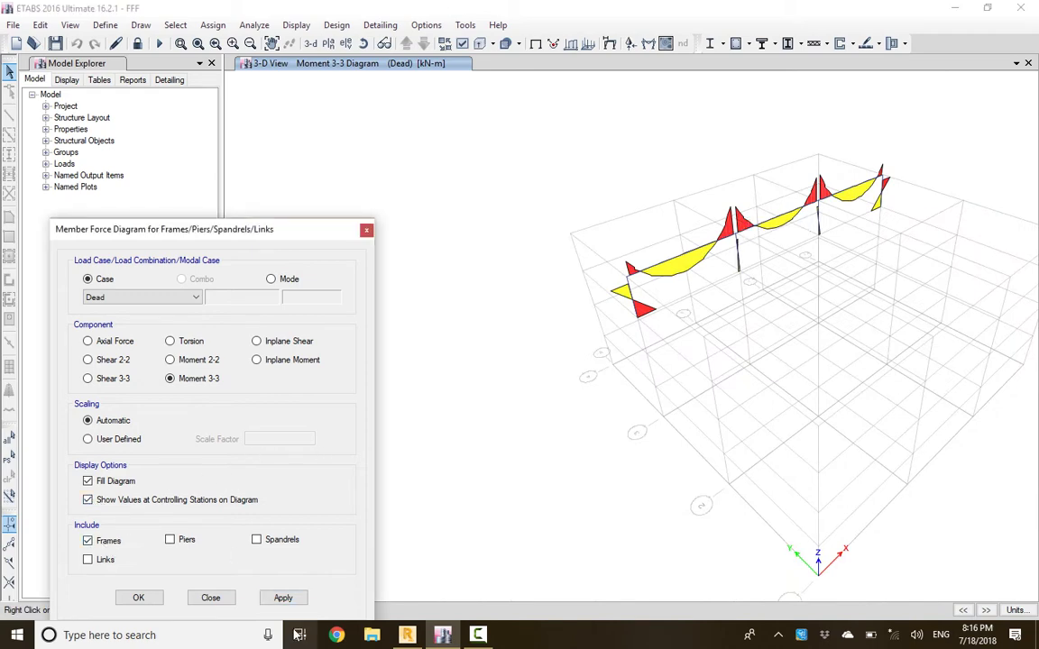
pyautogui.click(283, 598)
pyautogui.scroll(4, 715, 229)
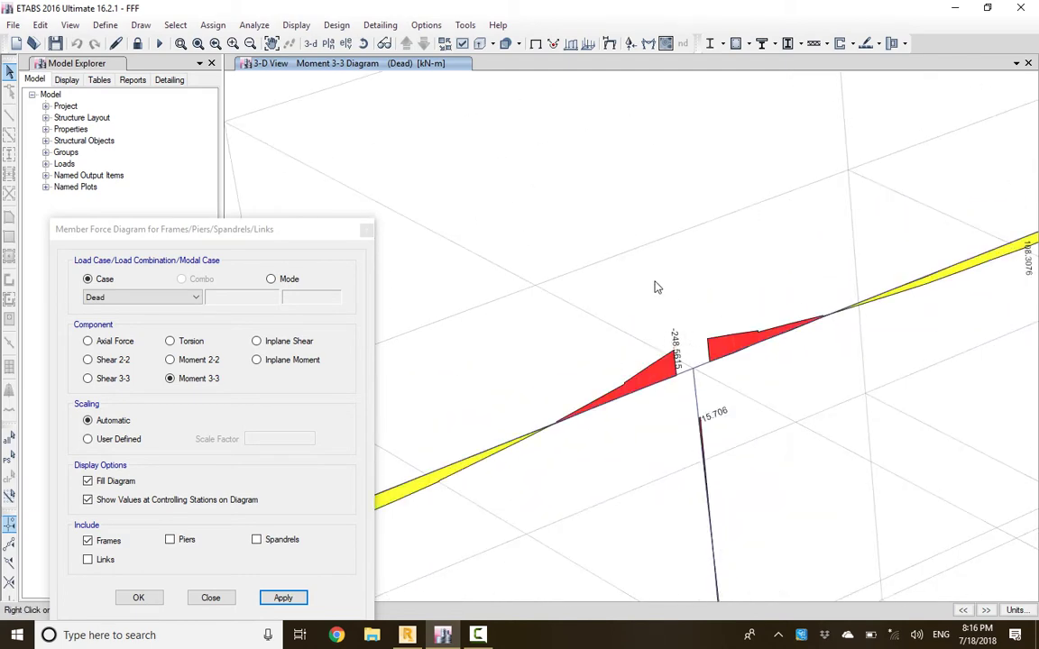
pyautogui.scroll(-3, 657, 287)
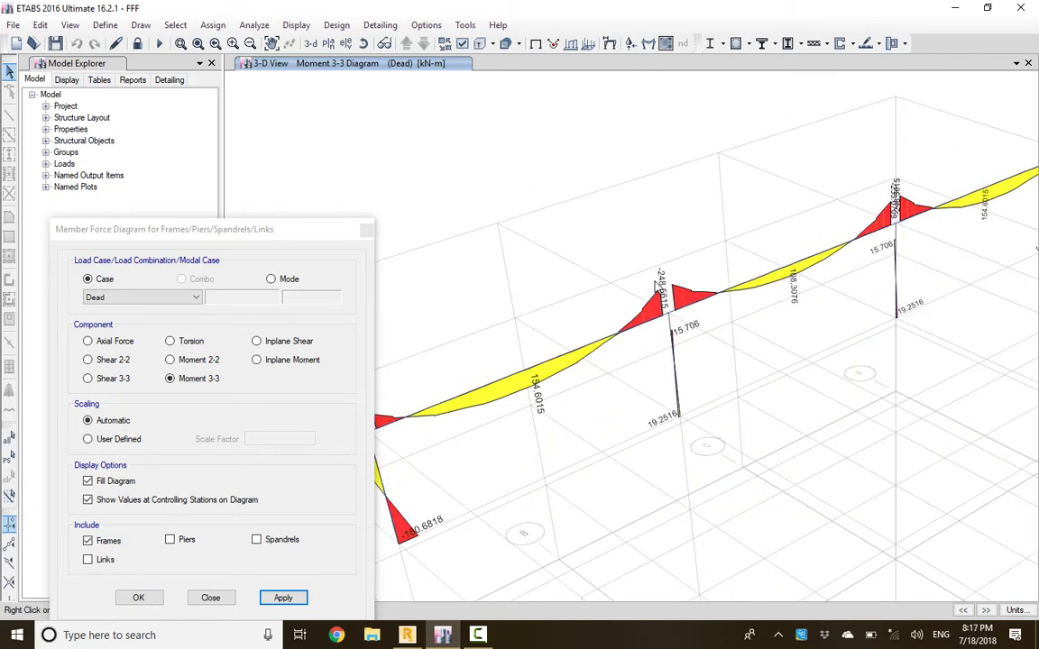
pyautogui.scroll(3, 673, 338)
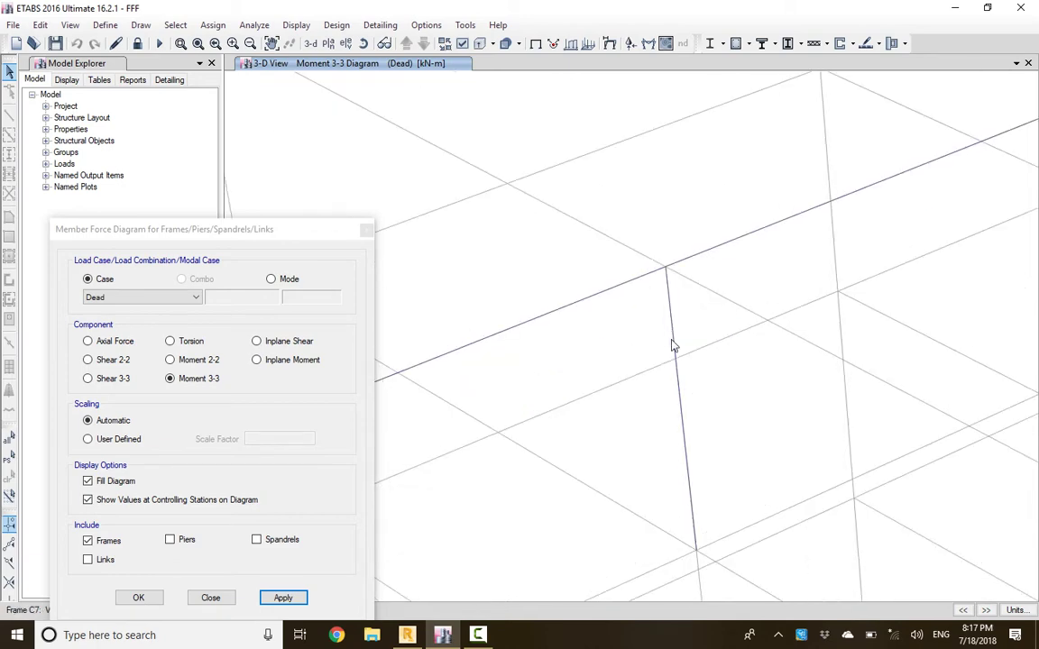
pyautogui.scroll(-3, 674, 338)
pyautogui.scroll(3, 681, 347)
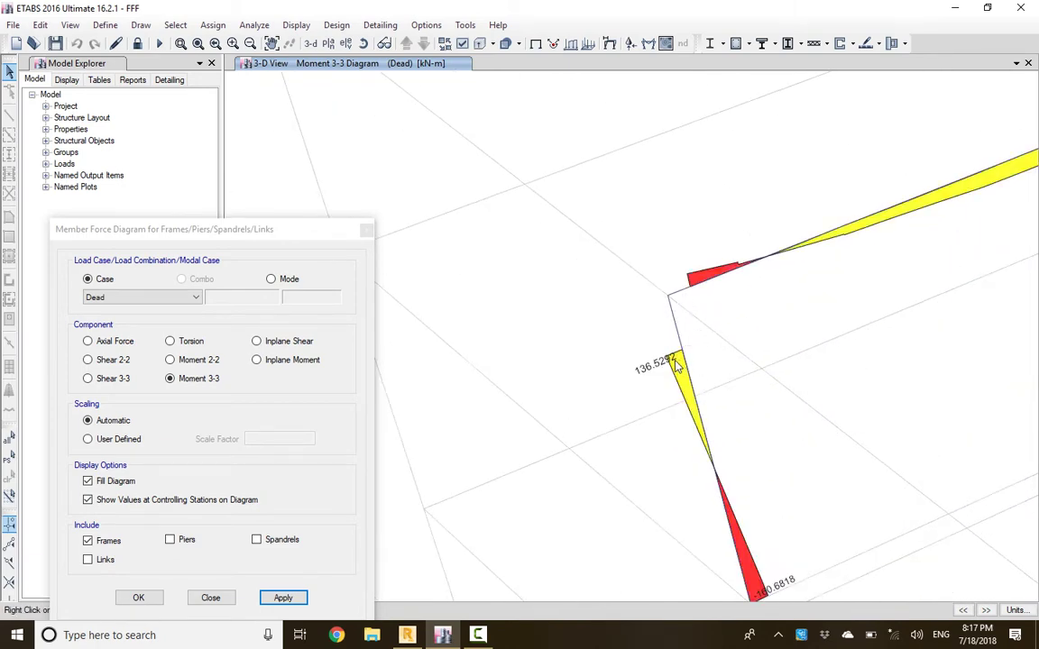
pyautogui.scroll(-4, 548, 326)
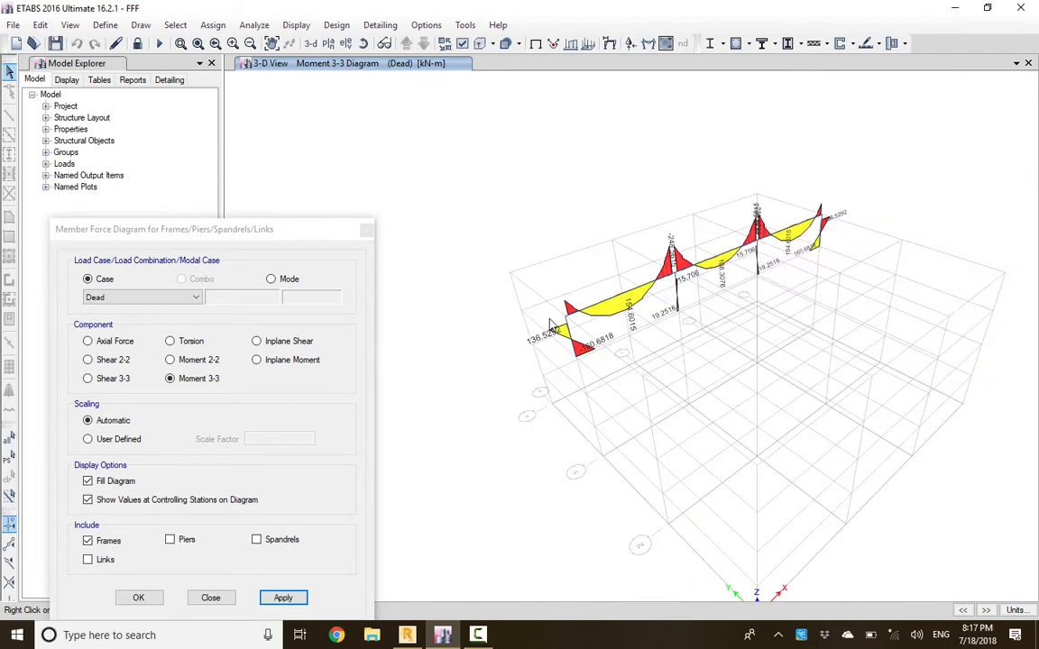
pyautogui.scroll(4, 821, 230)
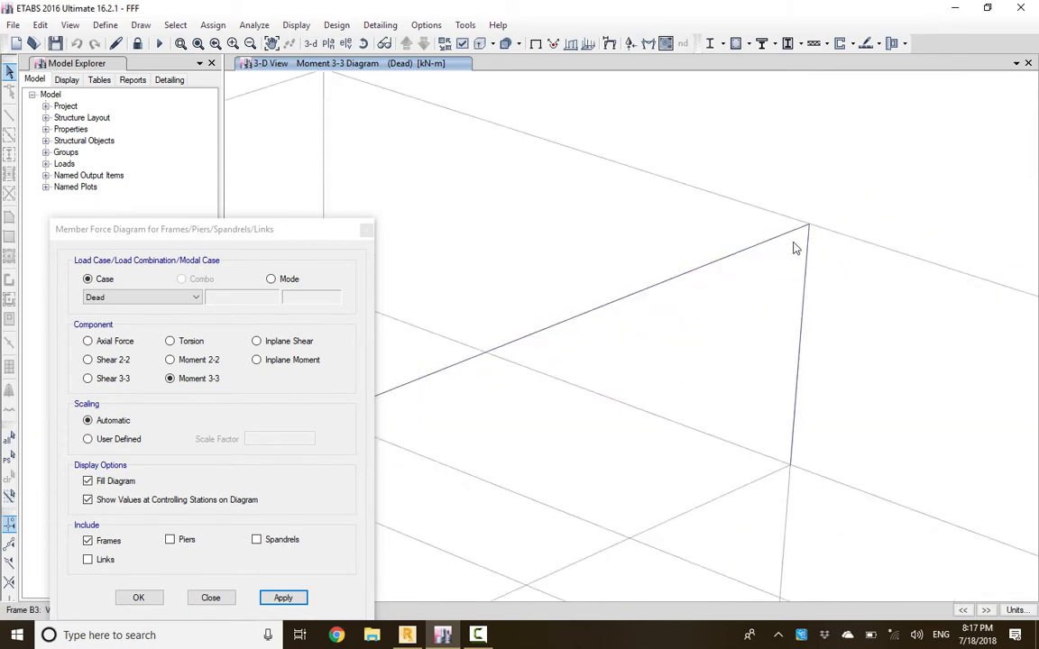
pyautogui.click(366, 229)
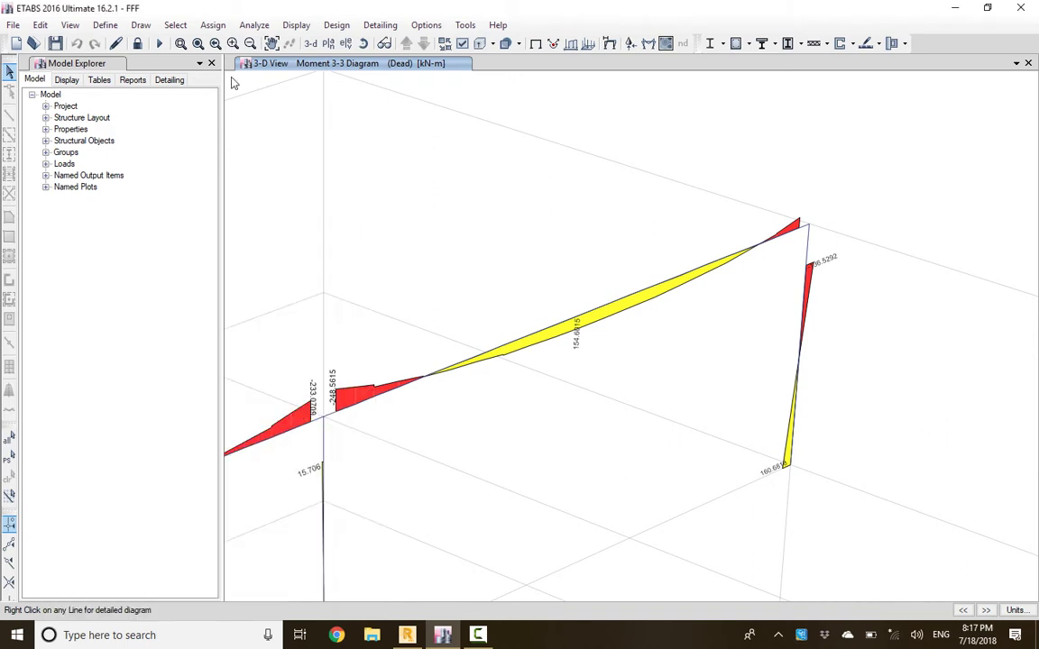
# Unlock the model and accept deleting the analysis results
pyautogui.click(138, 45)
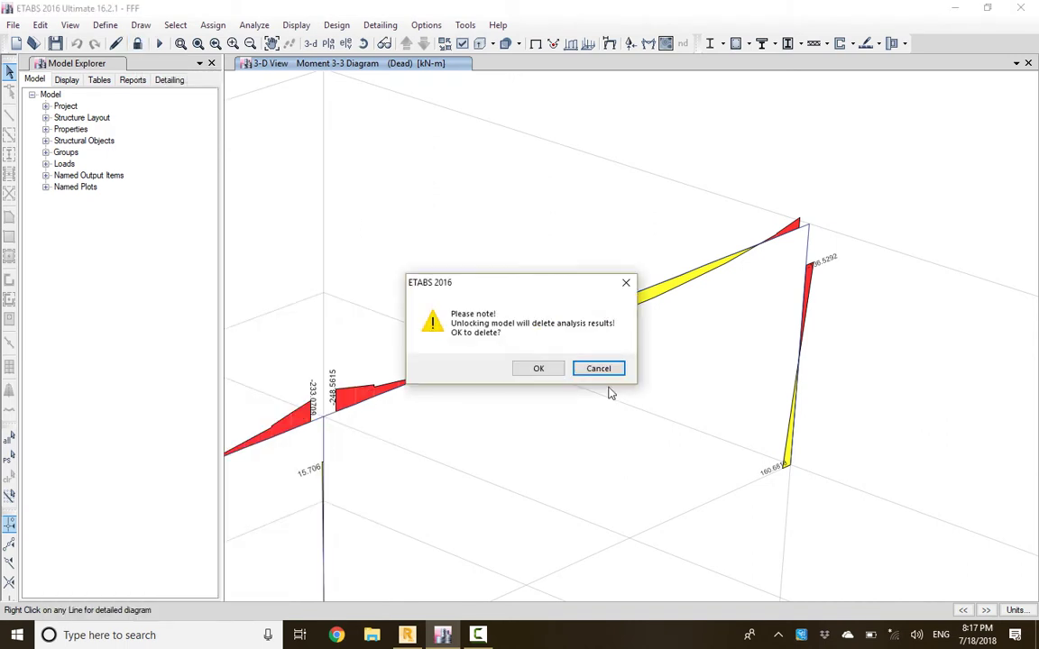
pyautogui.click(538, 369)
pyautogui.scroll(-5, 554, 343)
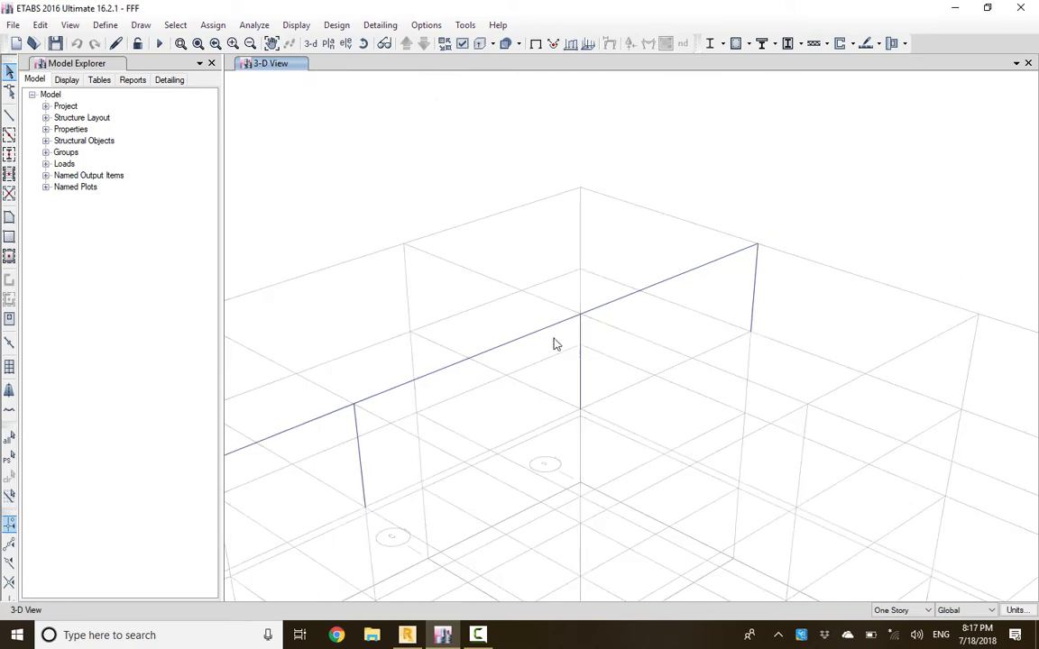
# Assign defined end length offsets of 0 mm at End-I and End-J with rigid-zone factor 0 to all beams and columns
pyautogui.click(213, 24)
pyautogui.moveTo(259, 63)
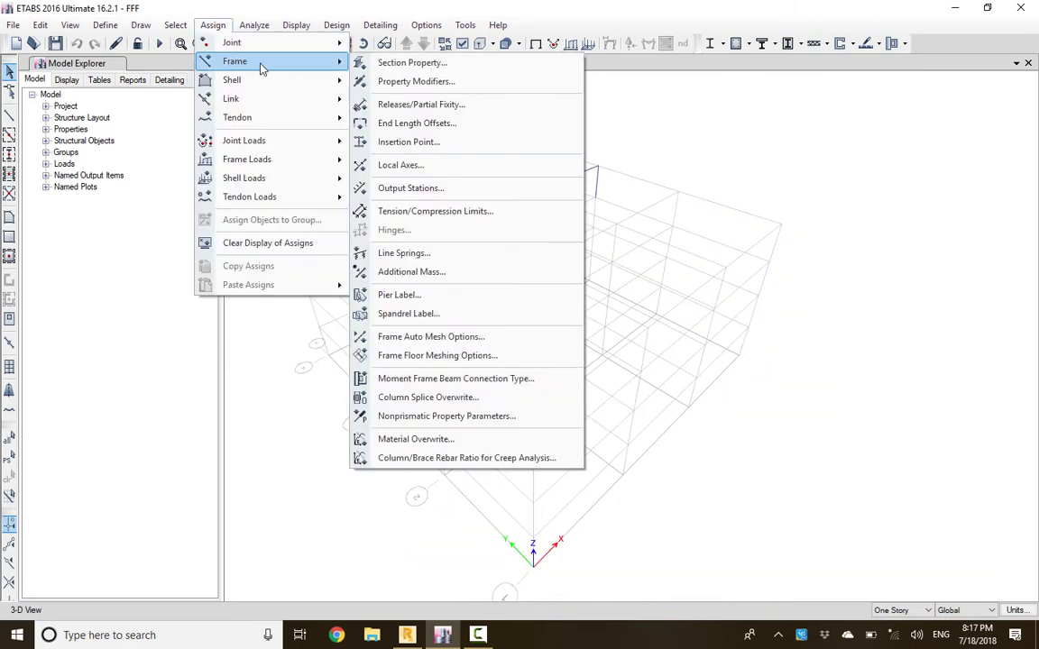
pyautogui.click(459, 127)
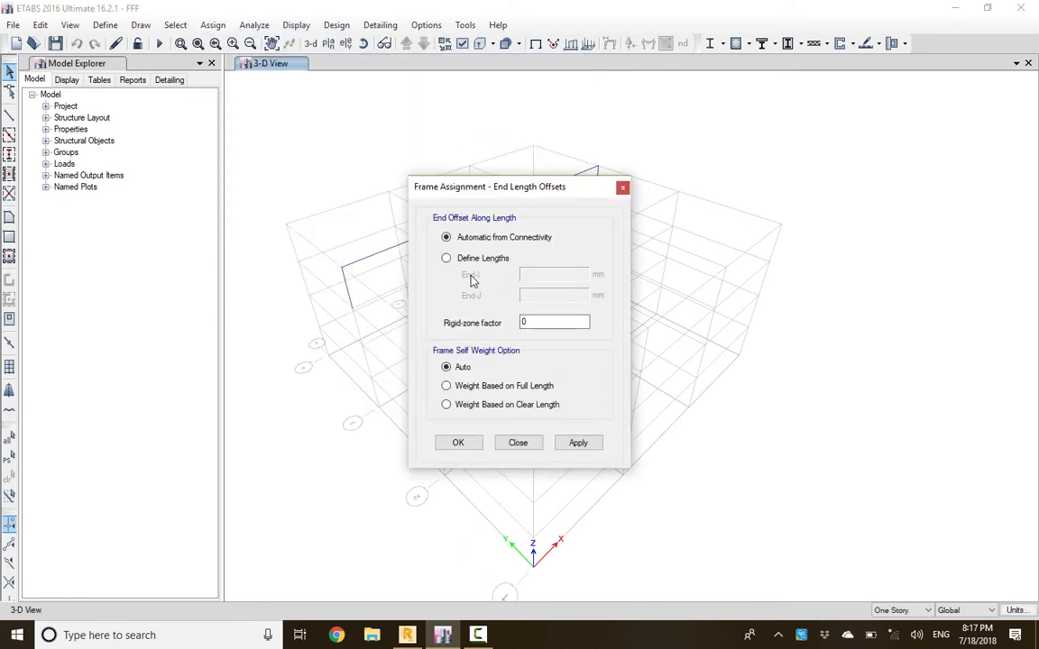
pyautogui.moveTo(498, 193); pyautogui.dragTo(713, 195)
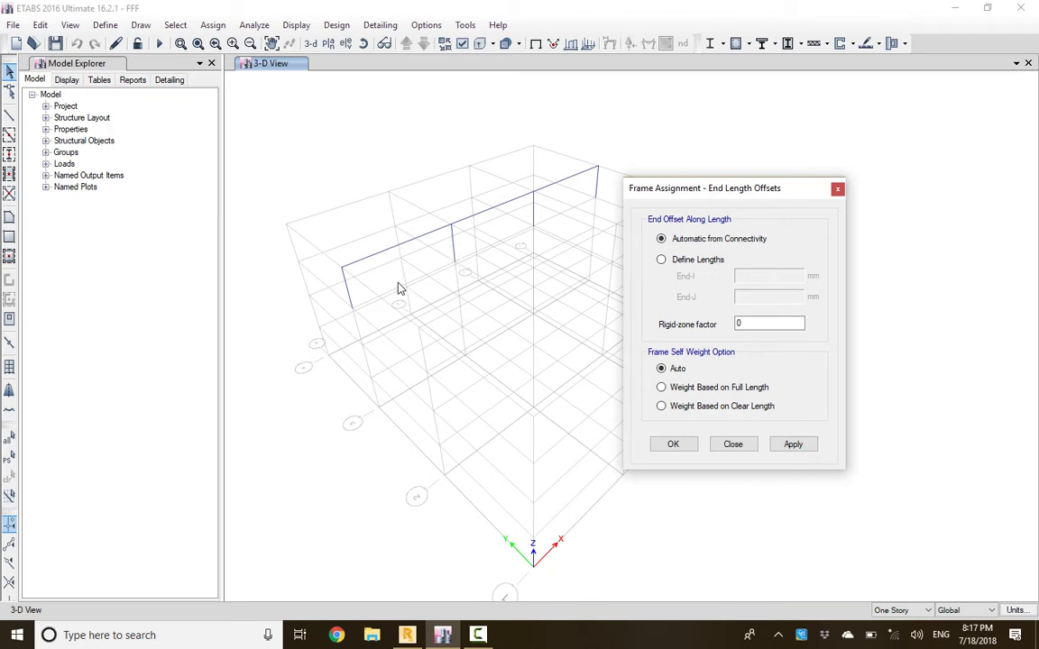
pyautogui.moveTo(298, 134); pyautogui.dragTo(614, 373)
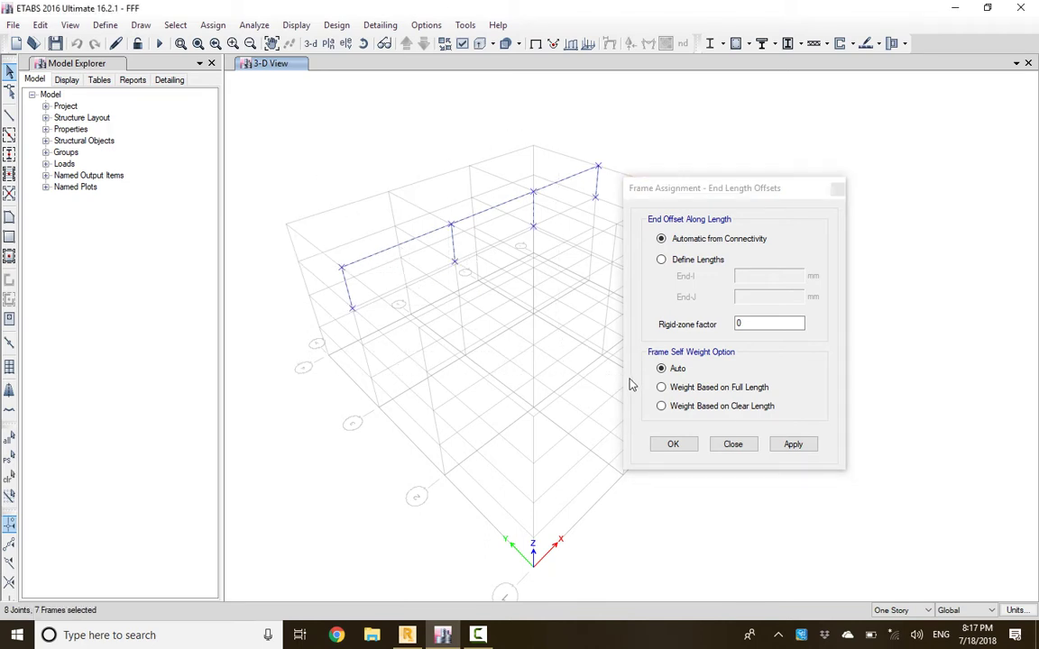
pyautogui.click(675, 262)
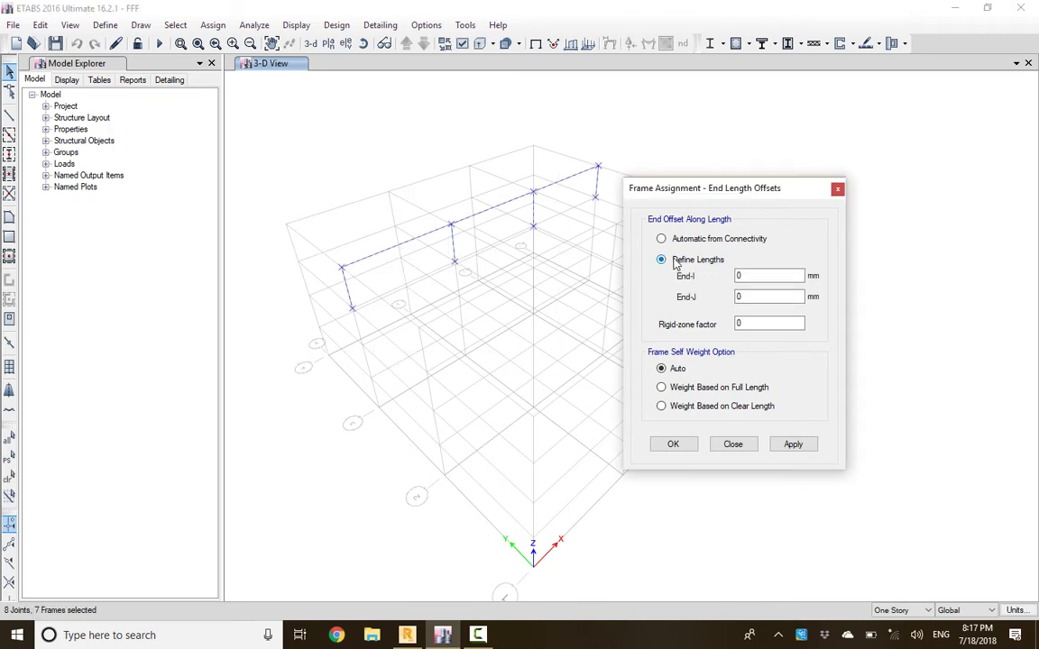
pyautogui.click(748, 294)
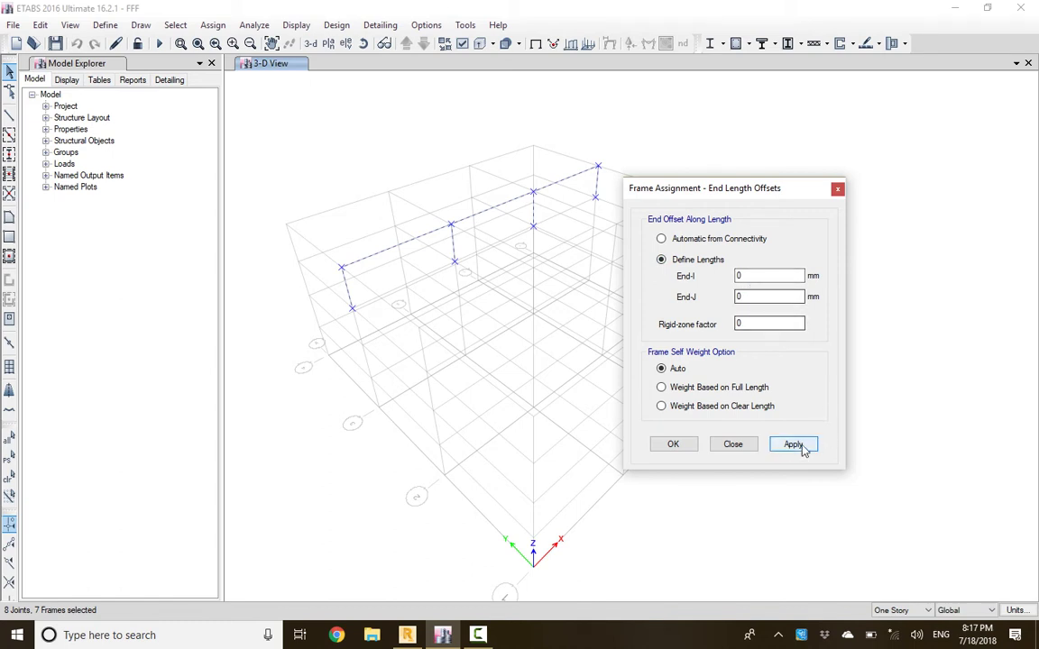
pyautogui.click(790, 446)
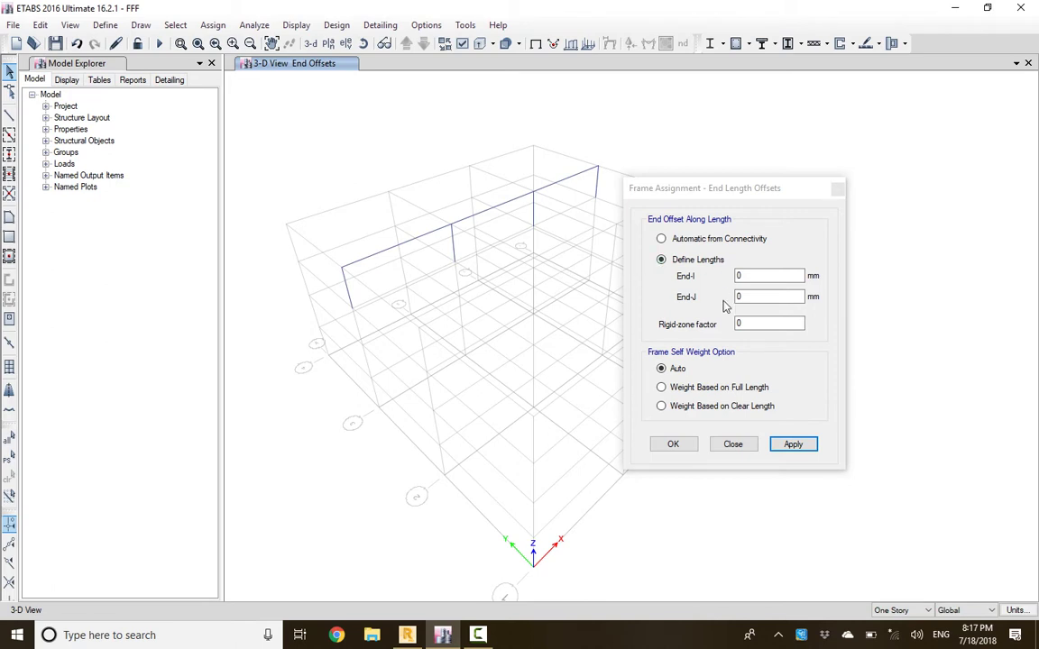
# Run the analysis again and display the Moment 3-3 diagram for the Dead case with values at controlling stations
pyautogui.click(159, 45)
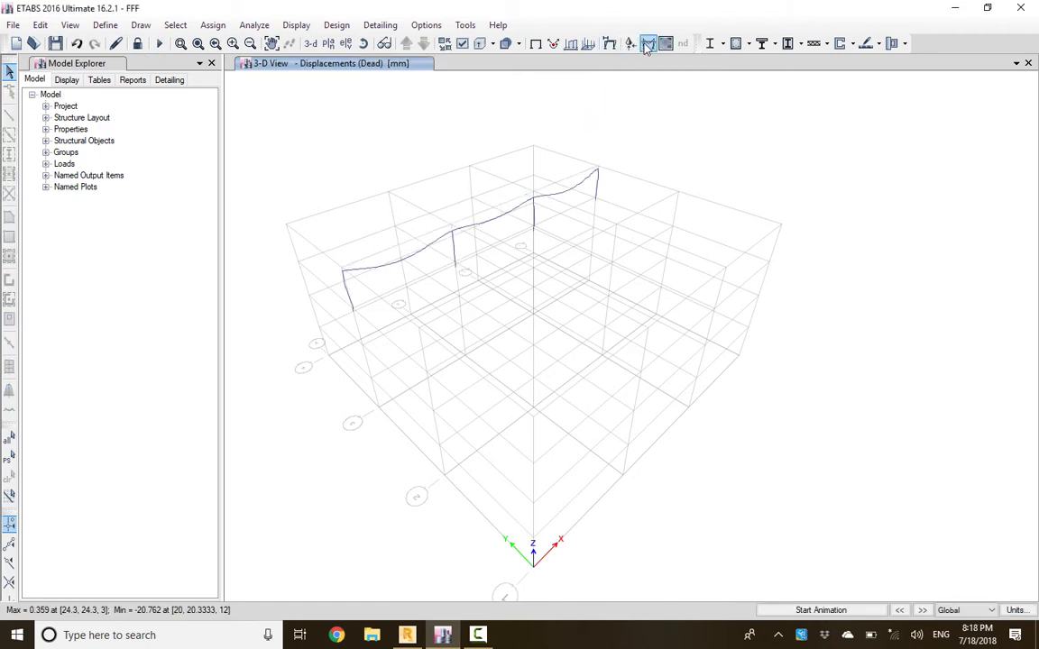
pyautogui.click(650, 43)
pyautogui.moveTo(242, 230); pyautogui.dragTo(861, 138)
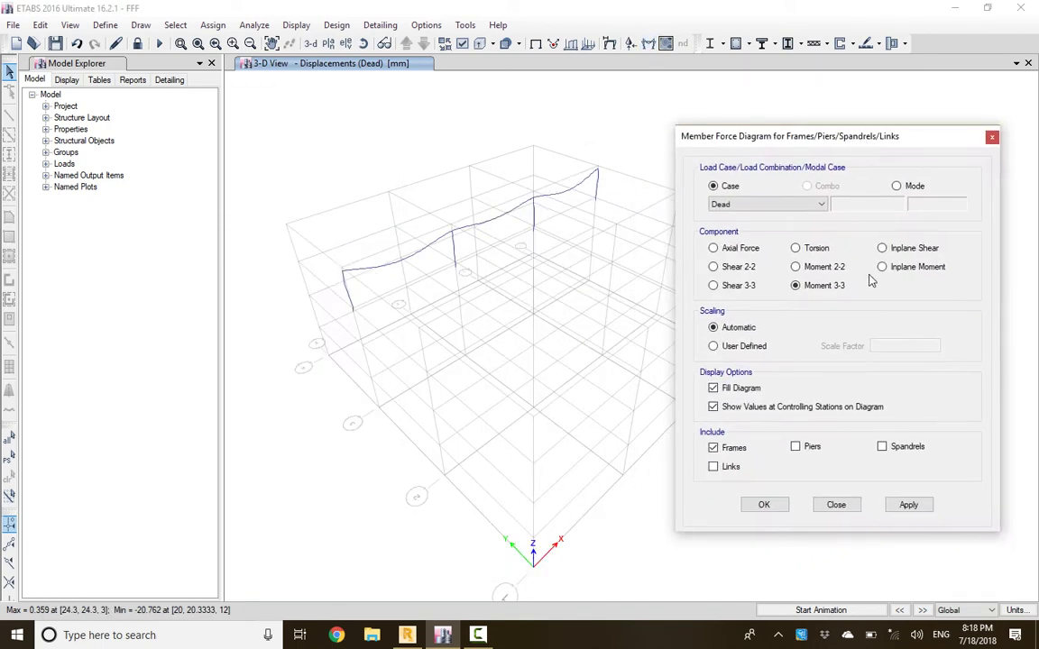
pyautogui.click(908, 504)
# Examine the beam and column end moments at the exterior joint near grid A
pyautogui.scroll(5, 328, 244)
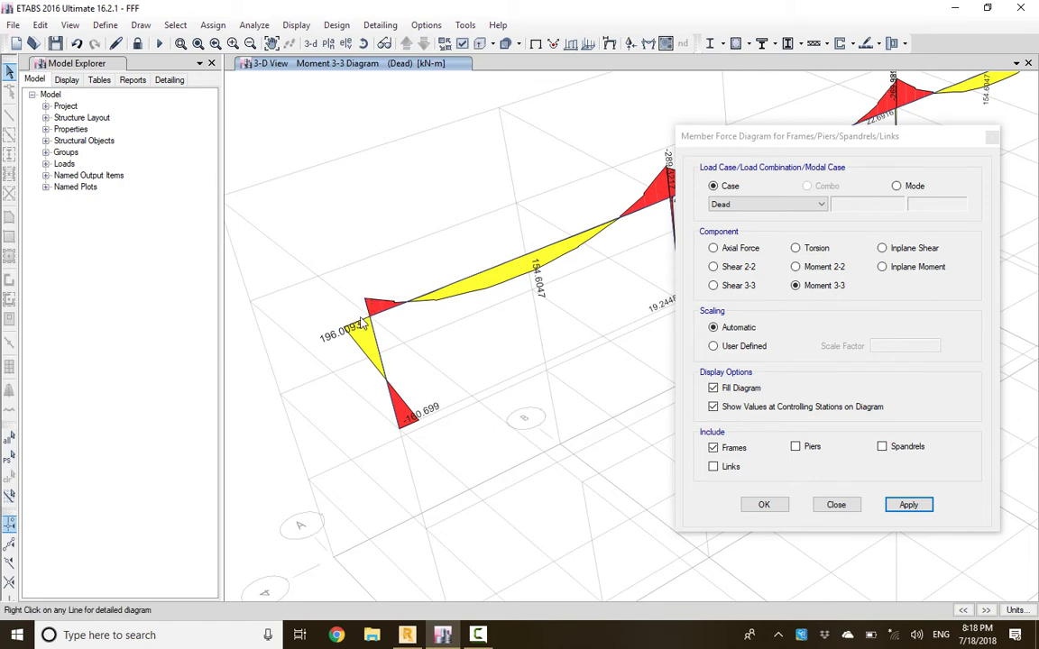
pyautogui.scroll(-3, 360, 324)
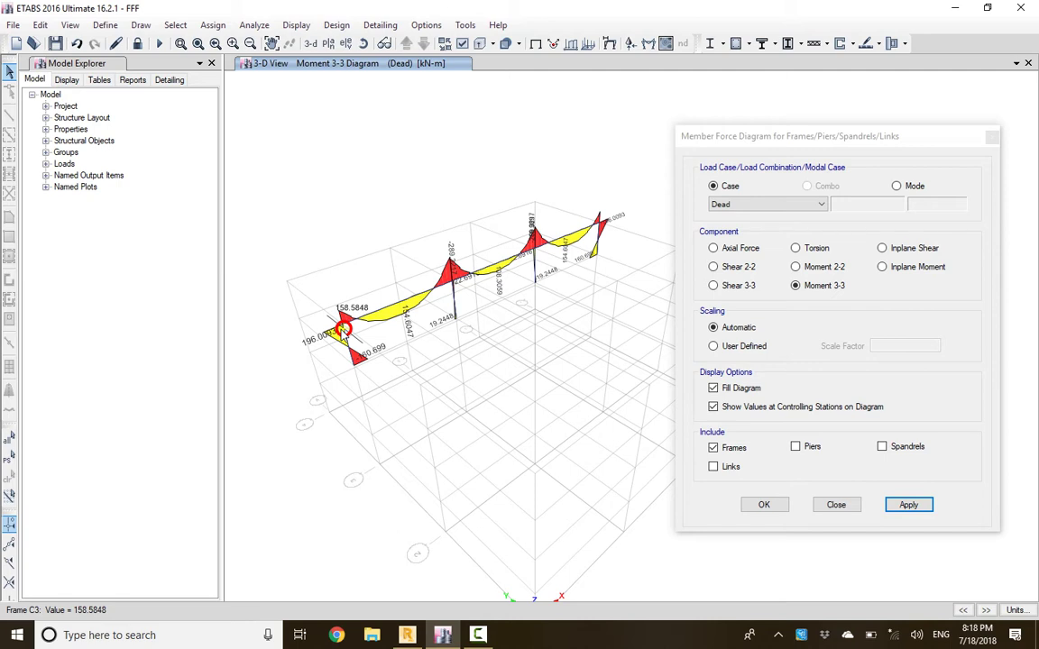
pyautogui.scroll(5, 297, 359)
pyautogui.scroll(-2, 434, 265)
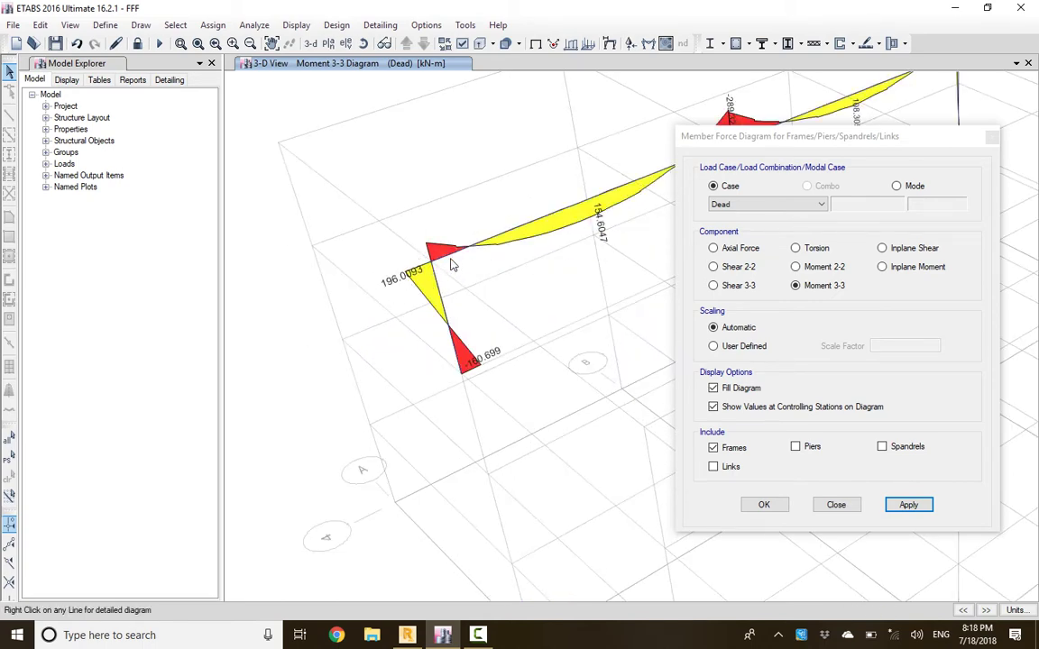
# Unlock the model and accept the deletion of the analysis results
pyautogui.scroll(-5, 385, 264)
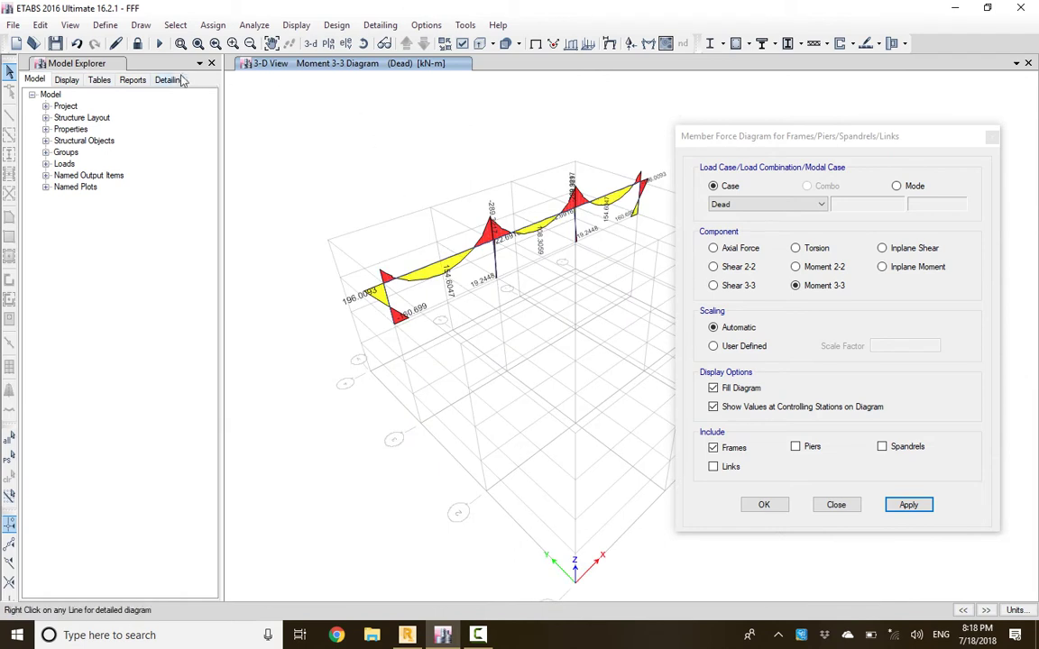
pyautogui.click(137, 42)
pyautogui.click(534, 368)
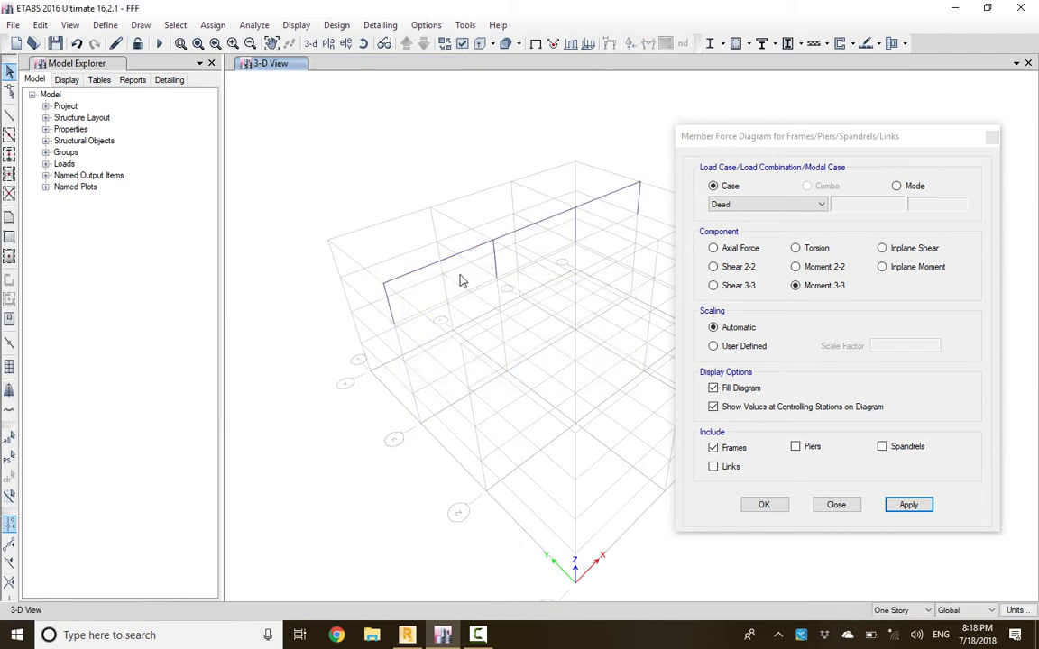
# Assign end length offsets automatic from connectivity with rigid-zone factor 0 to the three beams and check them at the interior joint on grid B
pyautogui.click(528, 201)
pyautogui.click(545, 190)
pyautogui.click(525, 151)
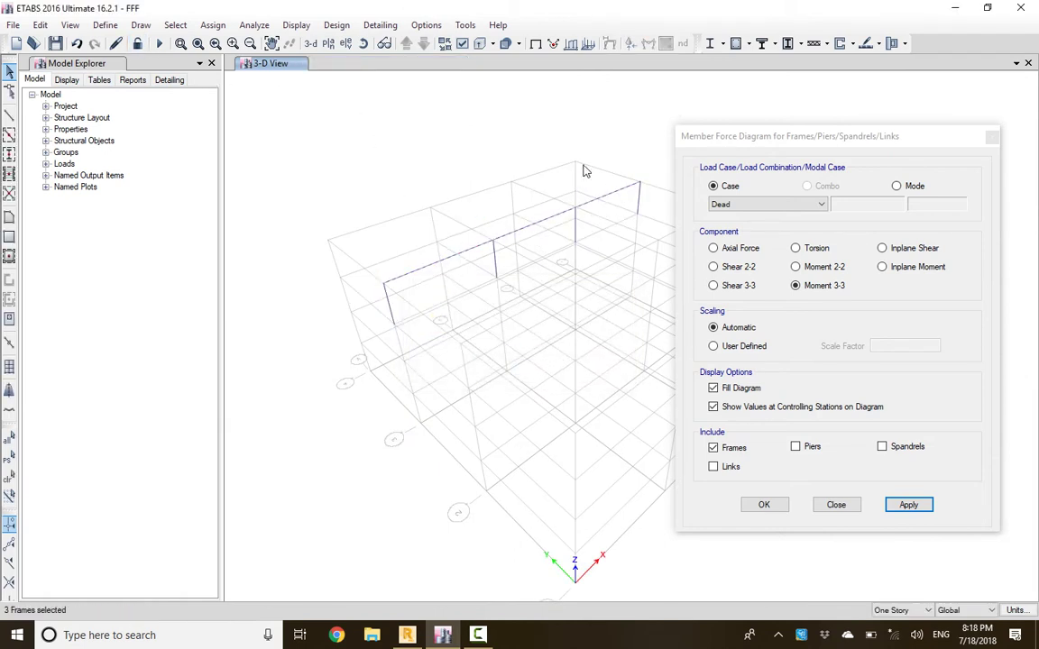
pyautogui.click(212, 25)
pyautogui.moveTo(266, 61)
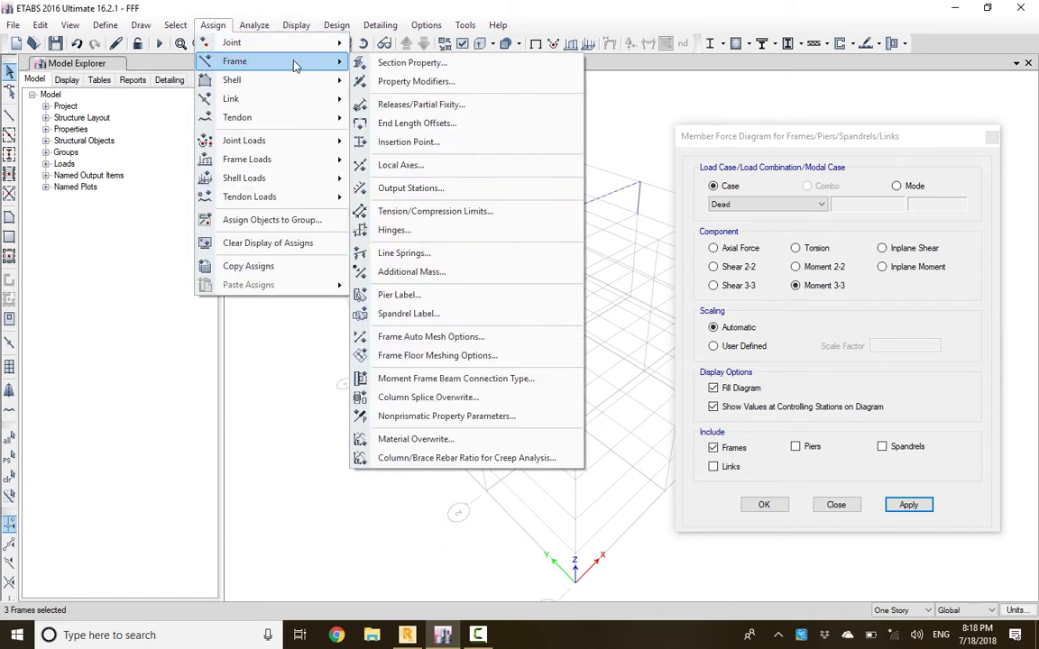
pyautogui.click(419, 126)
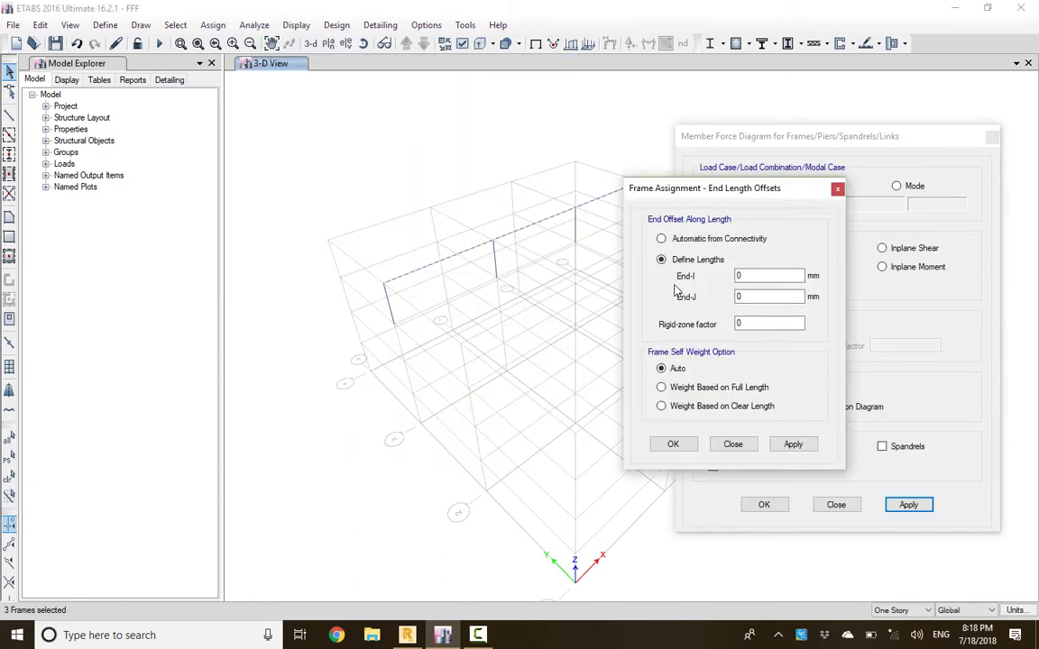
pyautogui.click(682, 240)
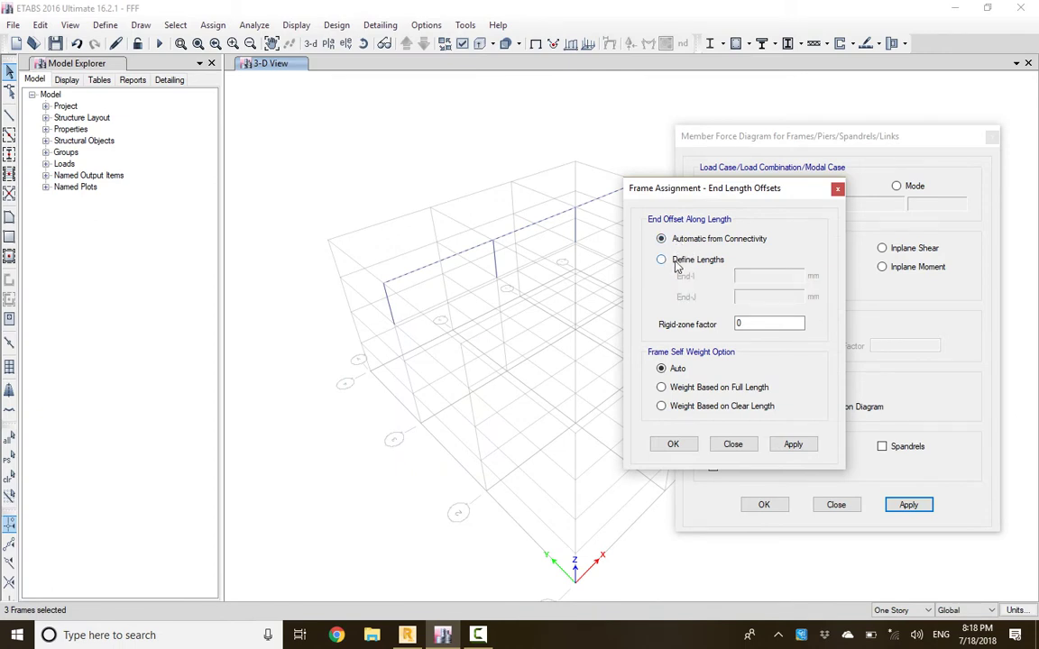
pyautogui.click(803, 448)
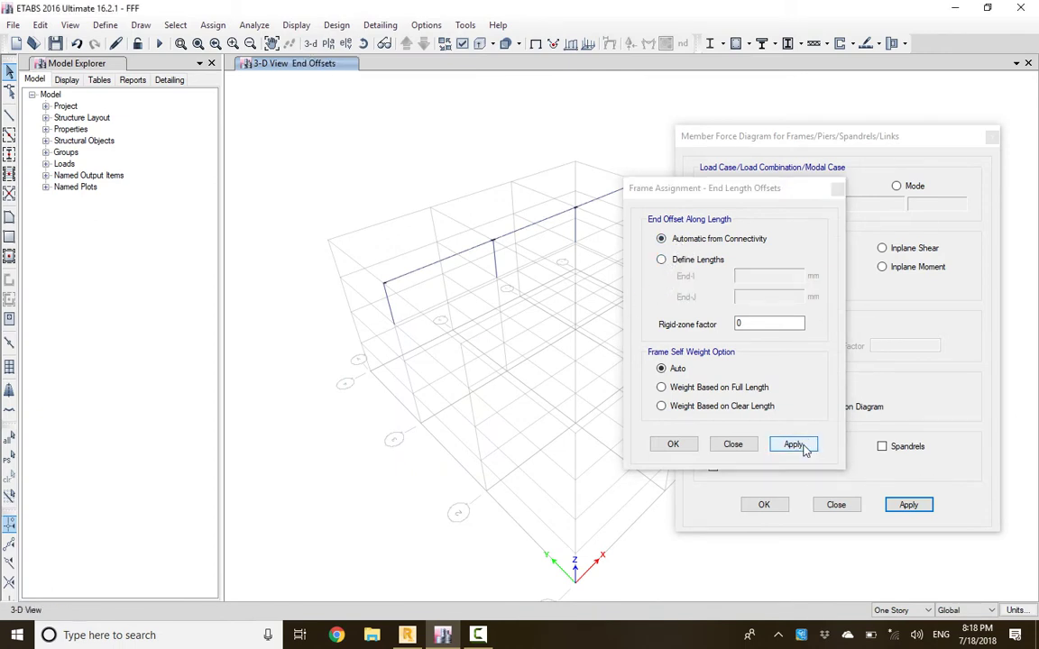
pyautogui.scroll(4, 503, 243)
pyautogui.scroll(3, 449, 237)
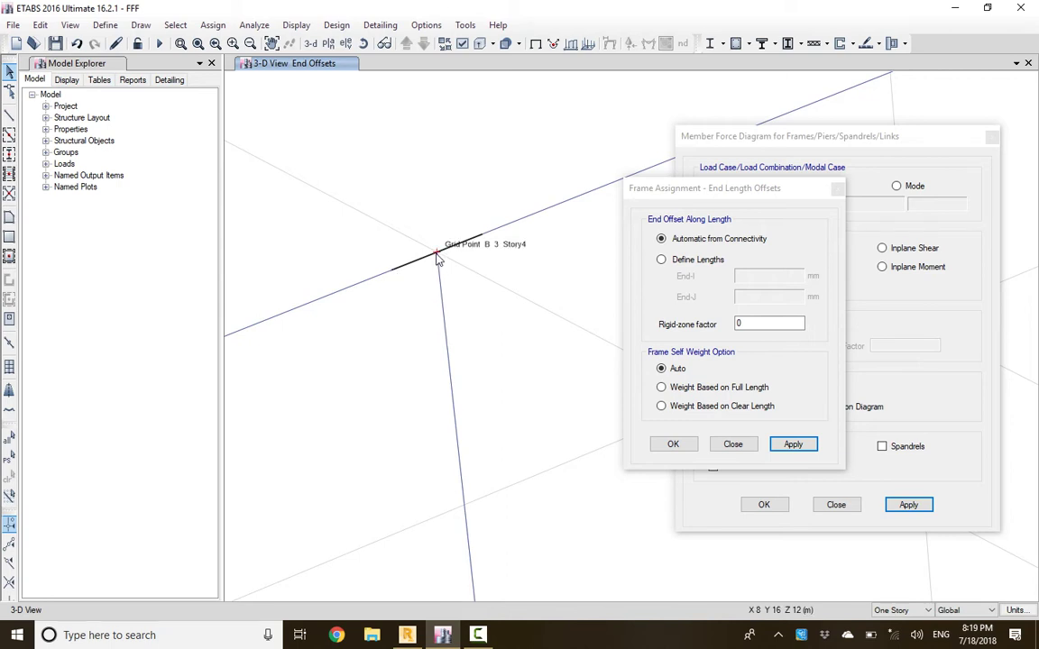
pyautogui.scroll(-10, 438, 261)
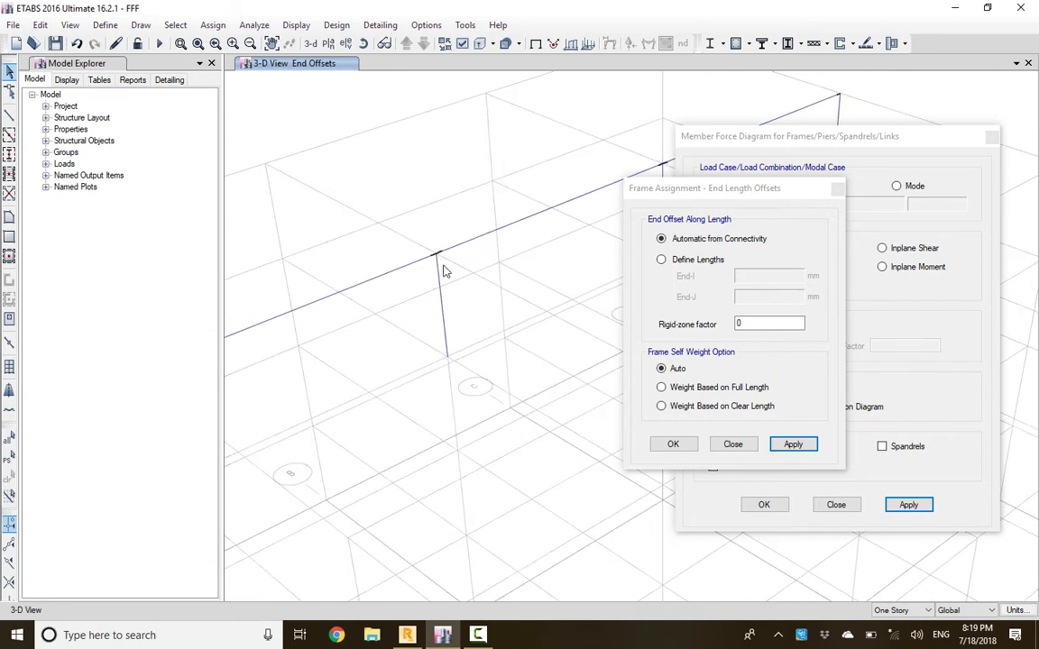
pyautogui.click(733, 445)
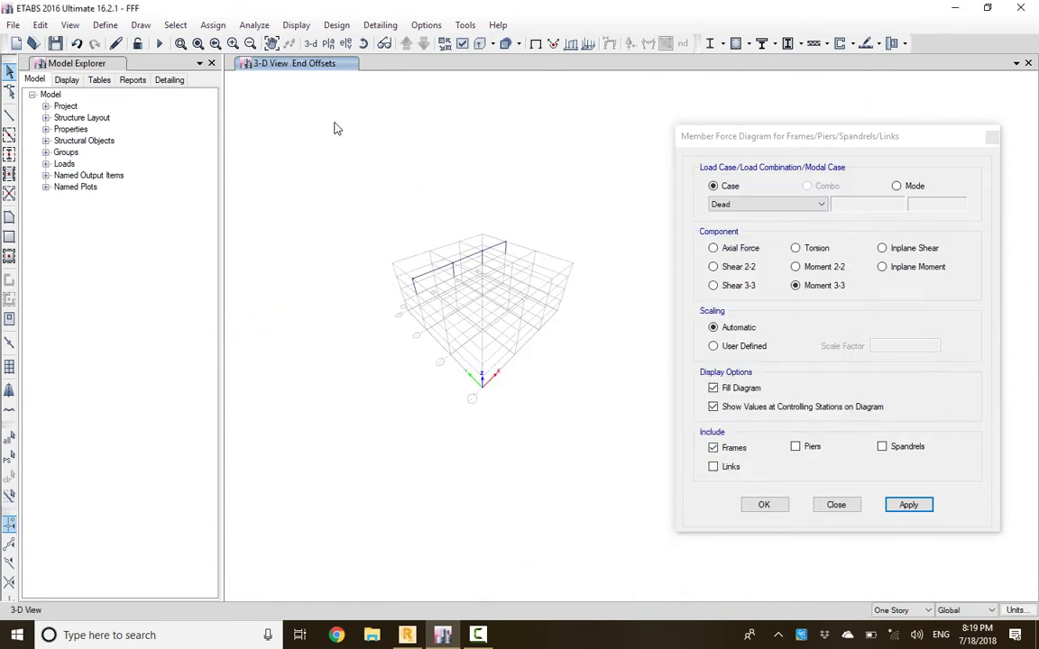
# Run the analysis, display the Moment 3-3 diagram for the Dead case, and examine the moments at the exterior and interior joints
pyautogui.click(158, 43)
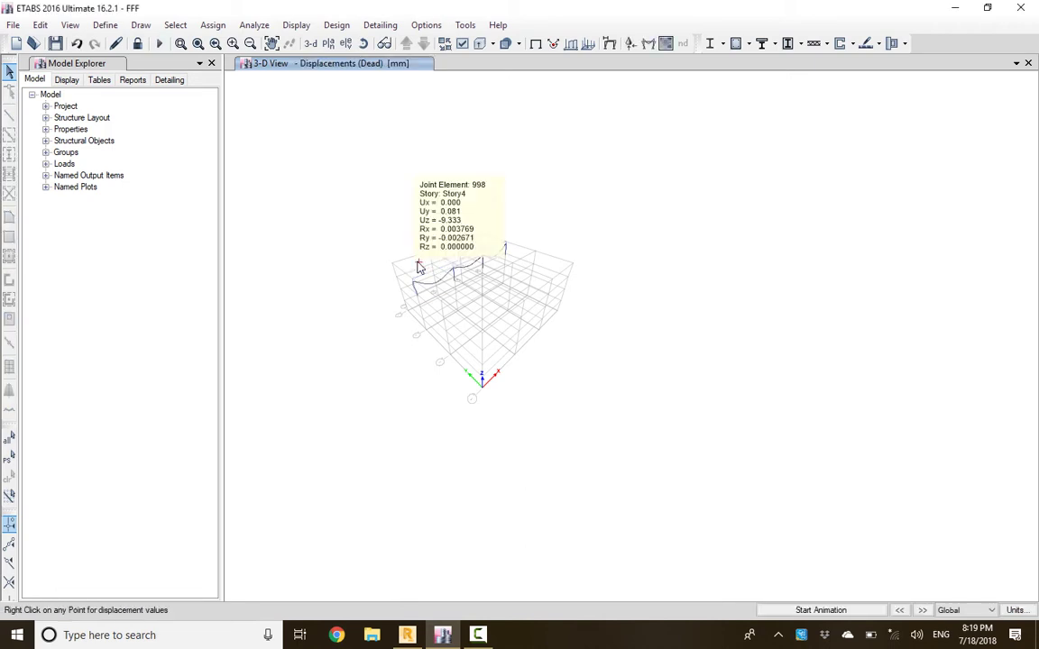
pyautogui.scroll(5, 417, 267)
pyautogui.click(648, 45)
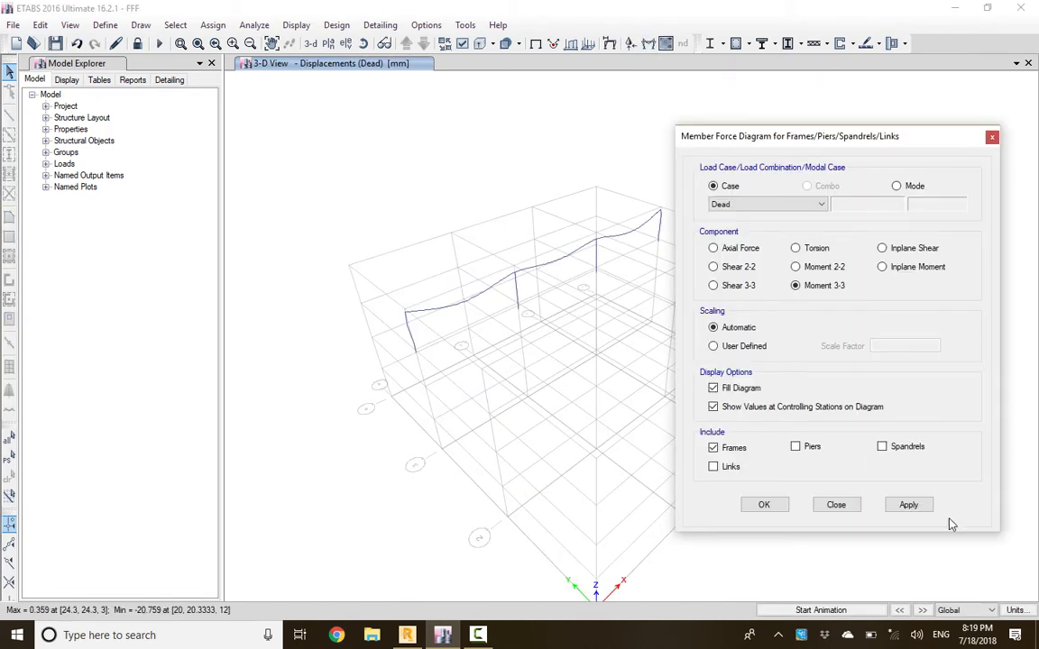
pyautogui.click(911, 506)
pyautogui.scroll(2, 400, 293)
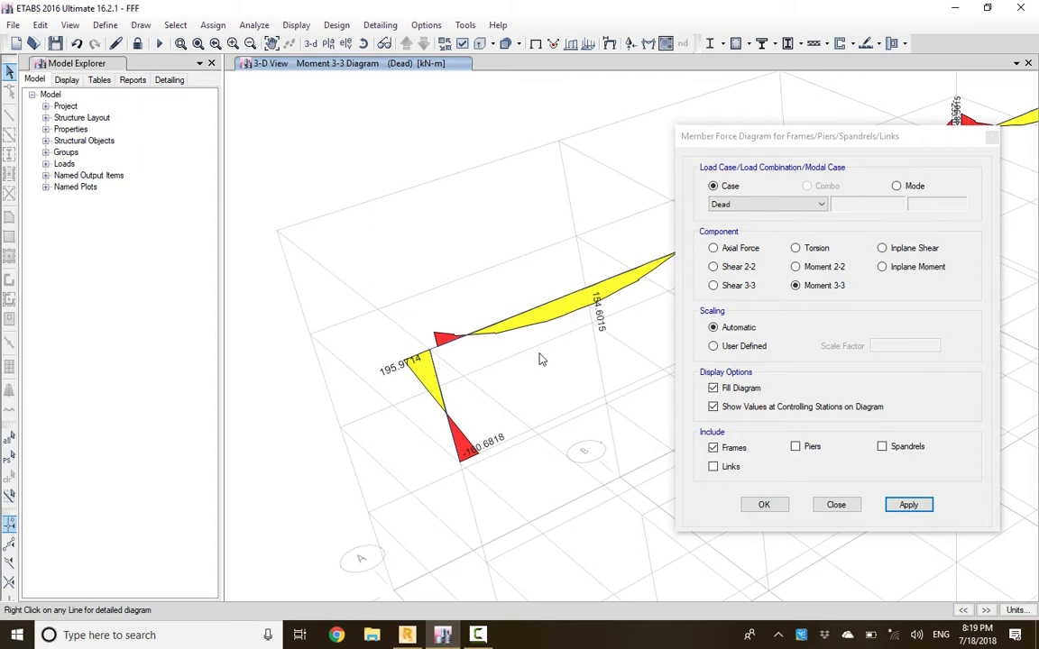
pyautogui.scroll(-3, 310, 288)
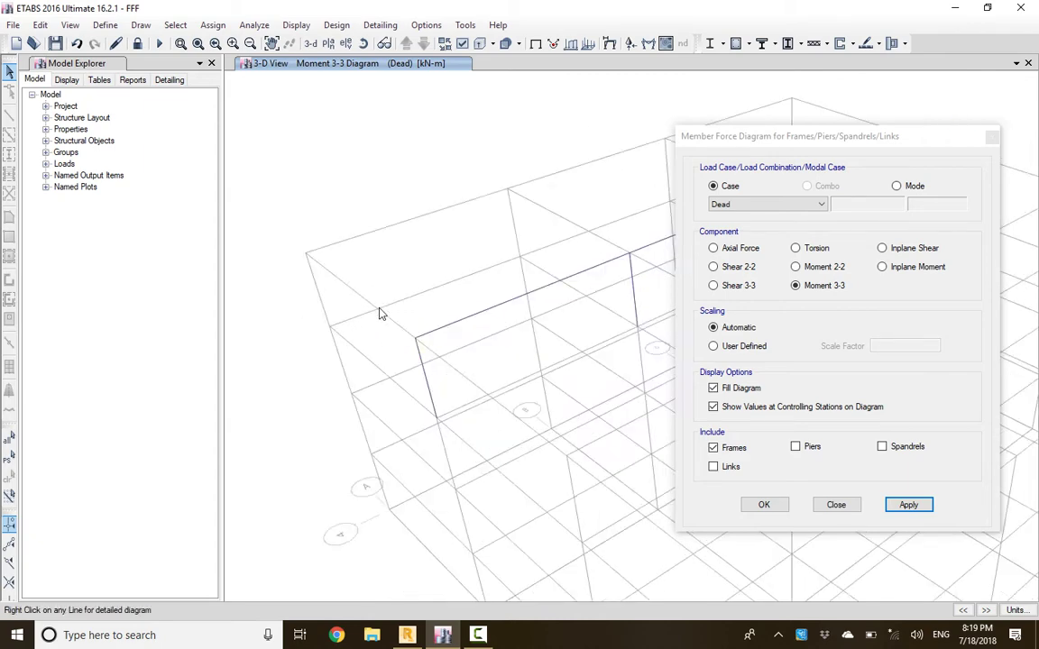
pyautogui.scroll(3, 478, 257)
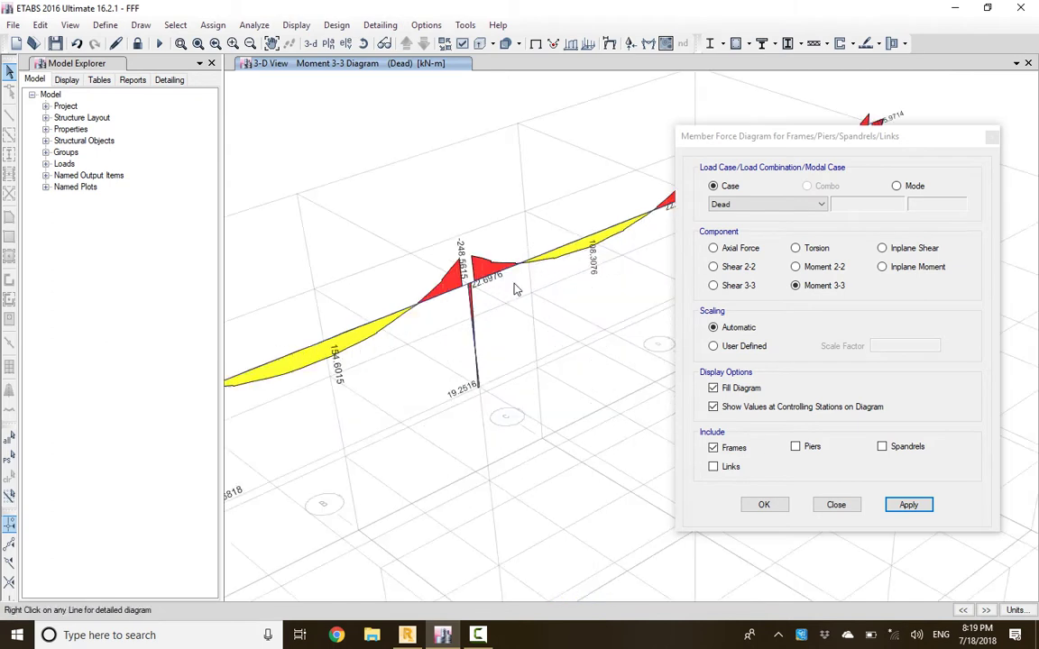
pyautogui.click(836, 505)
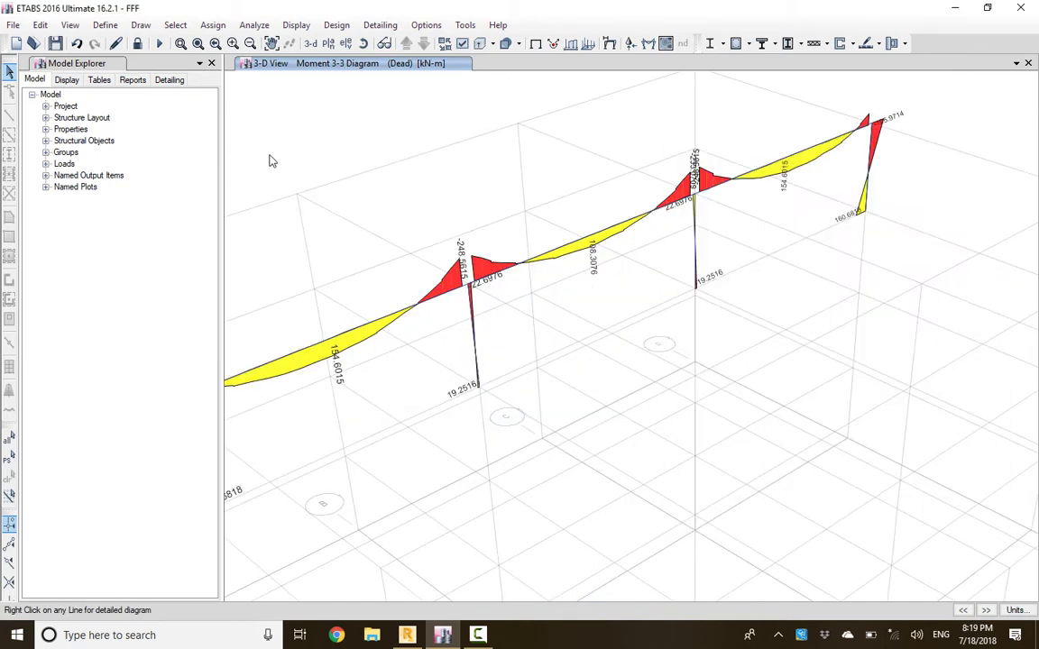
# Unlock the model, accepting the deletion of results, and open the frame end length offsets assignment
pyautogui.click(137, 43)
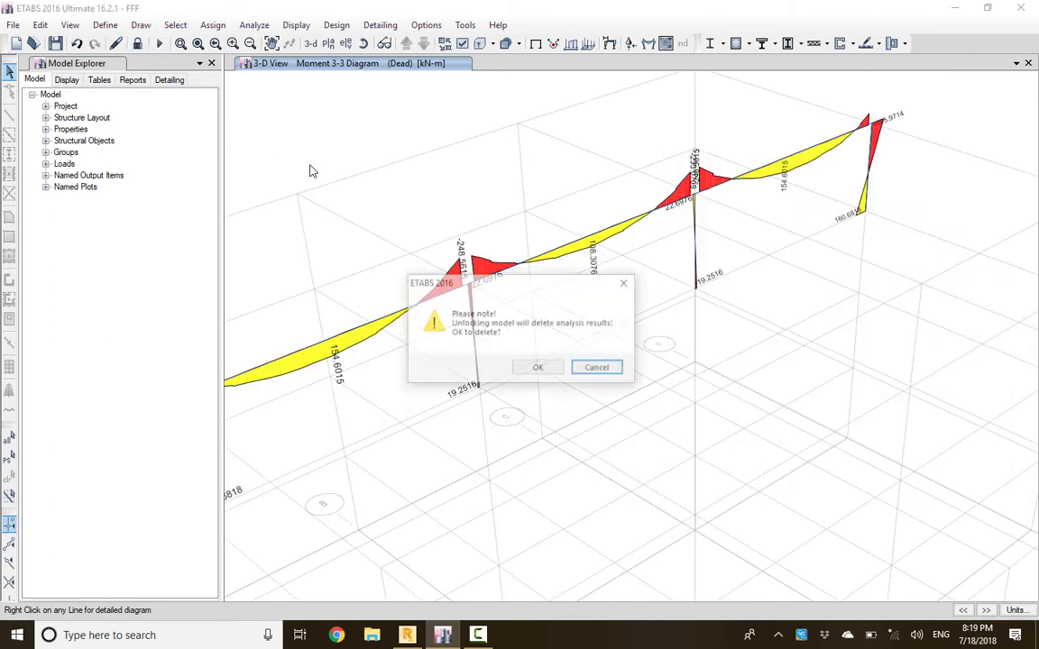
pyautogui.click(514, 368)
pyautogui.click(213, 24)
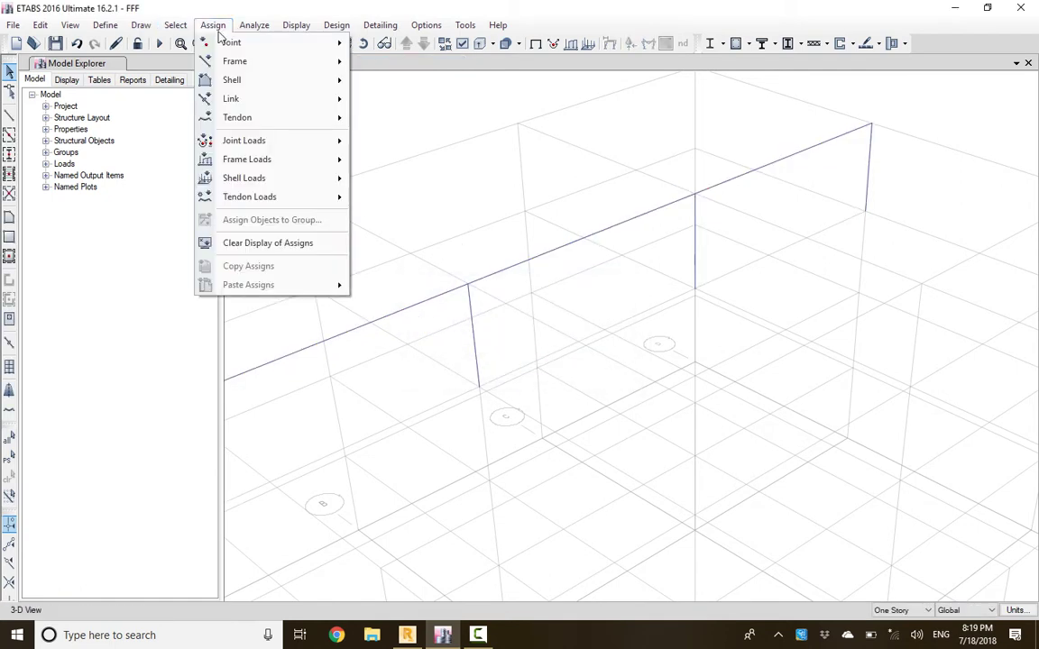
pyautogui.moveTo(261, 72)
pyautogui.click(451, 122)
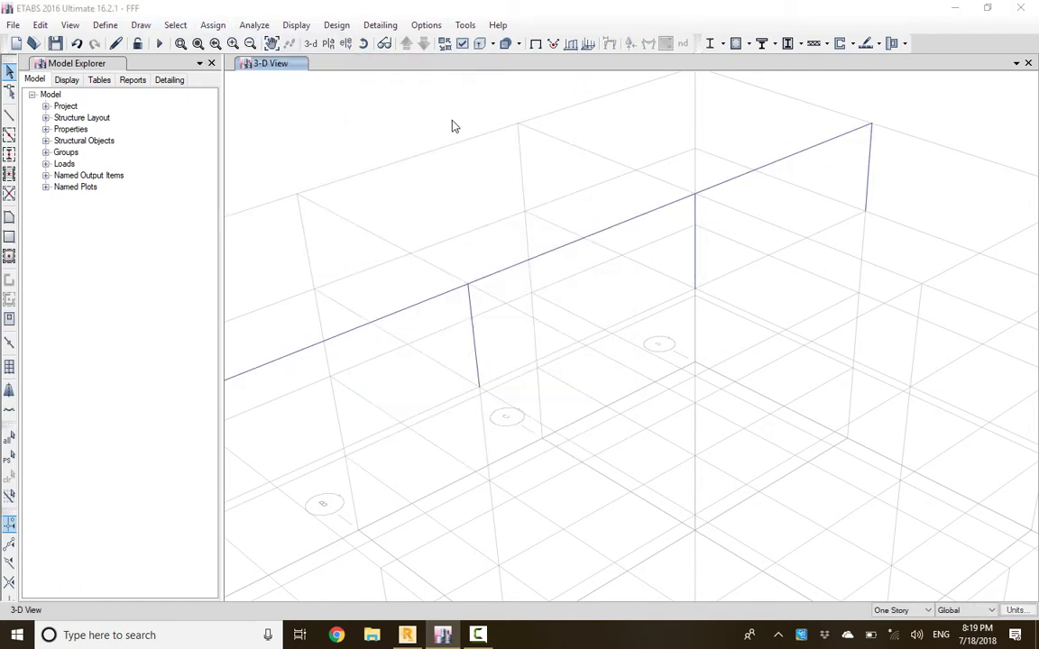
# Try rigid-zone factors of 1 and 0.5, set the factor back to 0, and accept the end length offsets
pyautogui.doubleClick(737, 324)
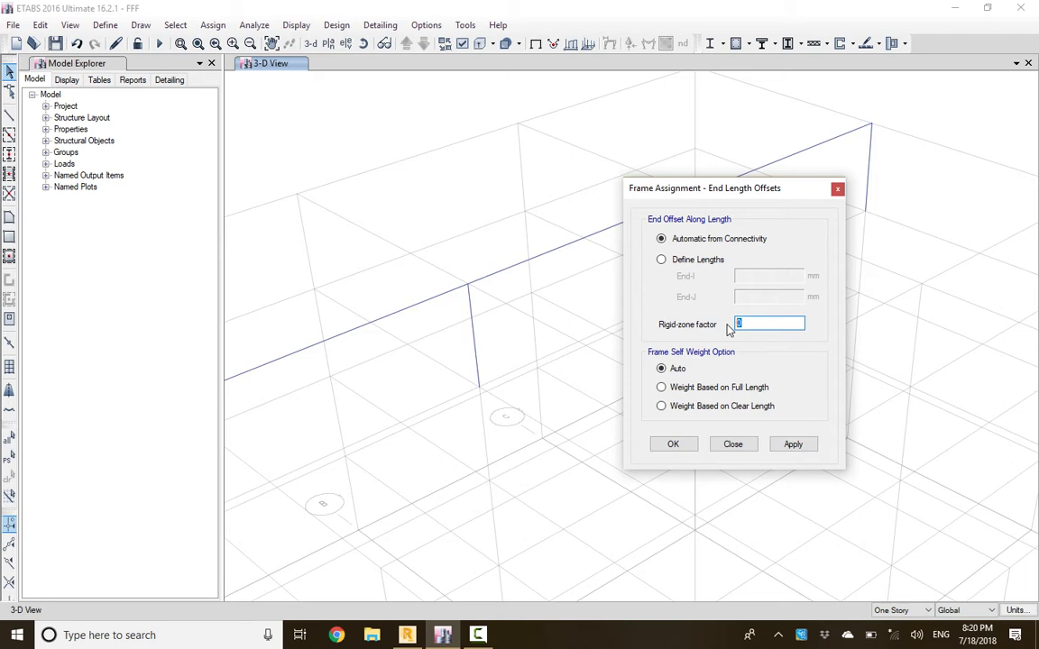
pyautogui.write('1')
pyautogui.press('BackSpace')
pyautogui.write('0.5')
pyautogui.press('BackSpace')
pyautogui.press('BackSpace')
pyautogui.press('BackSpace')
pyautogui.write('0')
pyautogui.click(669, 444)
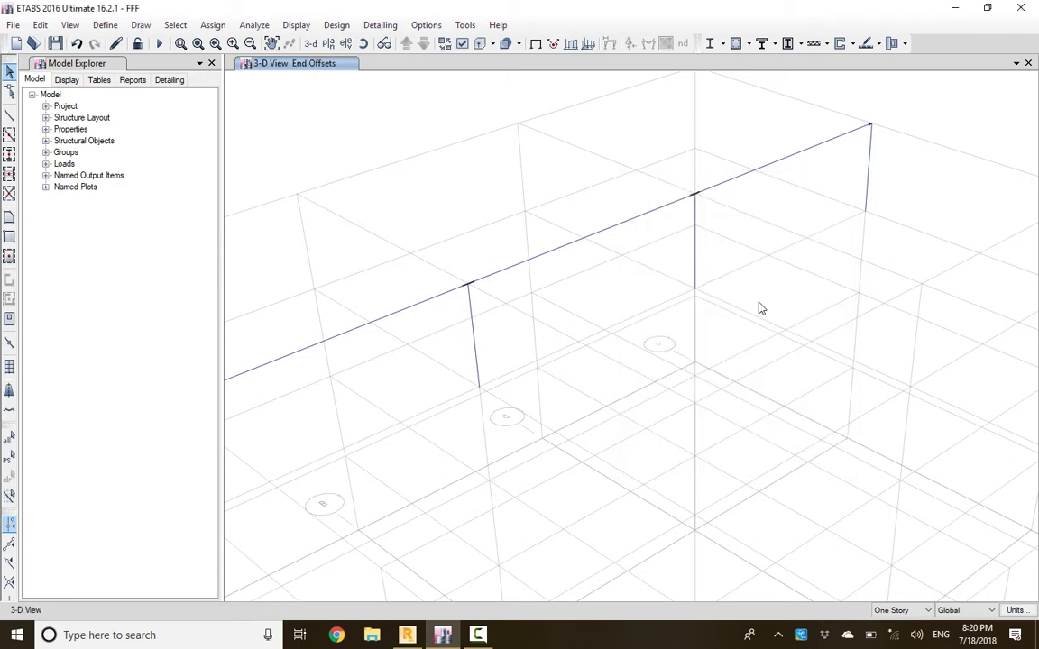
pyautogui.scroll(-5, 642, 313)
pyautogui.scroll(6, 702, 295)
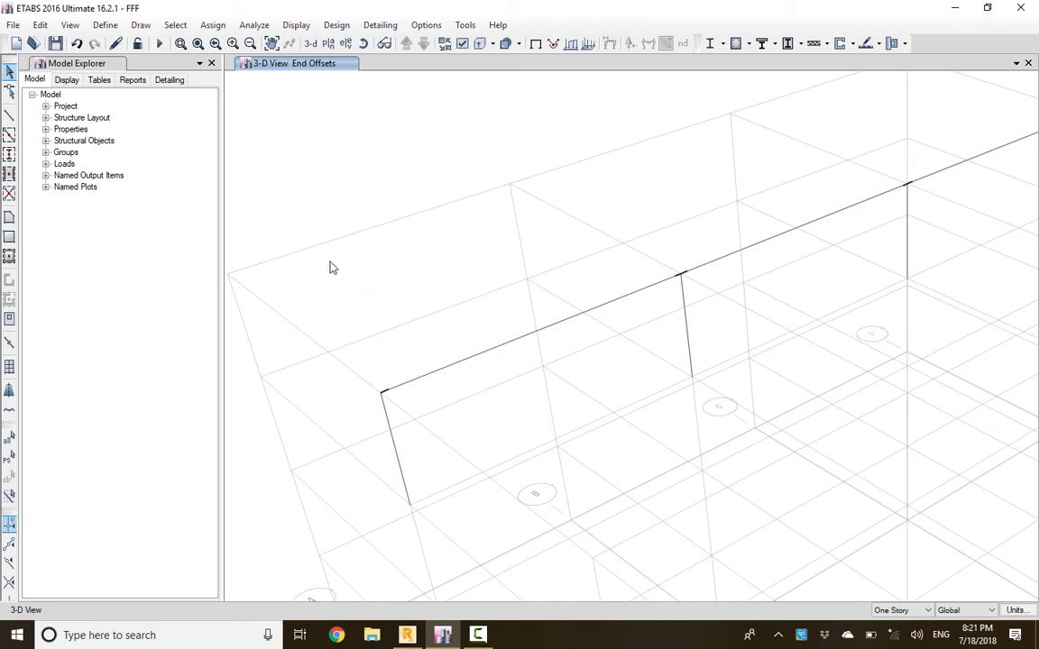
pyautogui.scroll(-5, 424, 288)
pyautogui.click(420, 281)
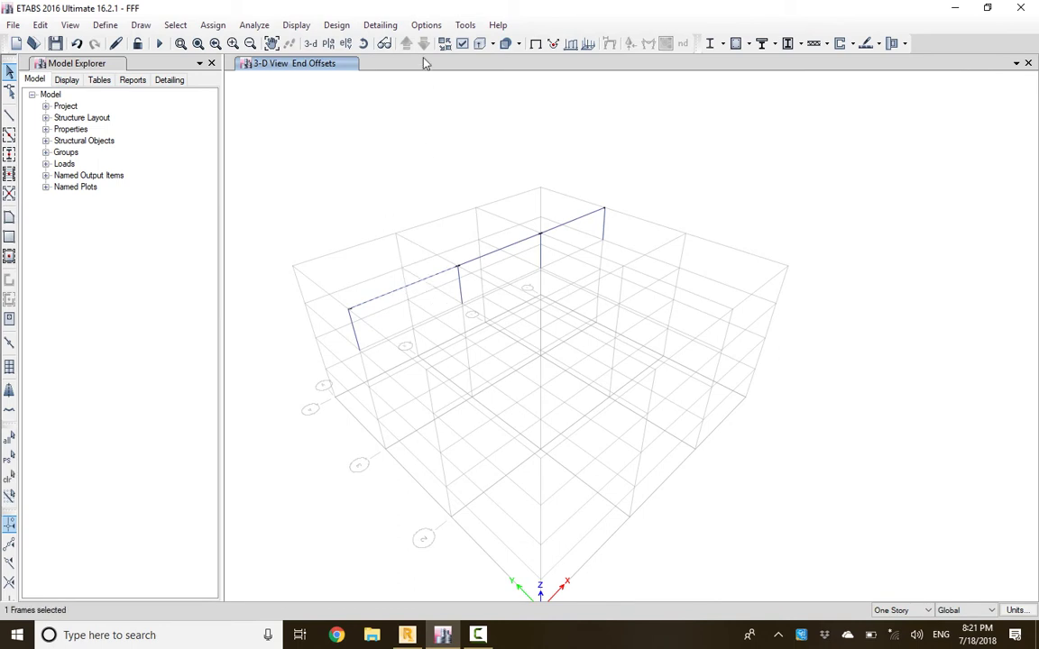
pyautogui.click(337, 25)
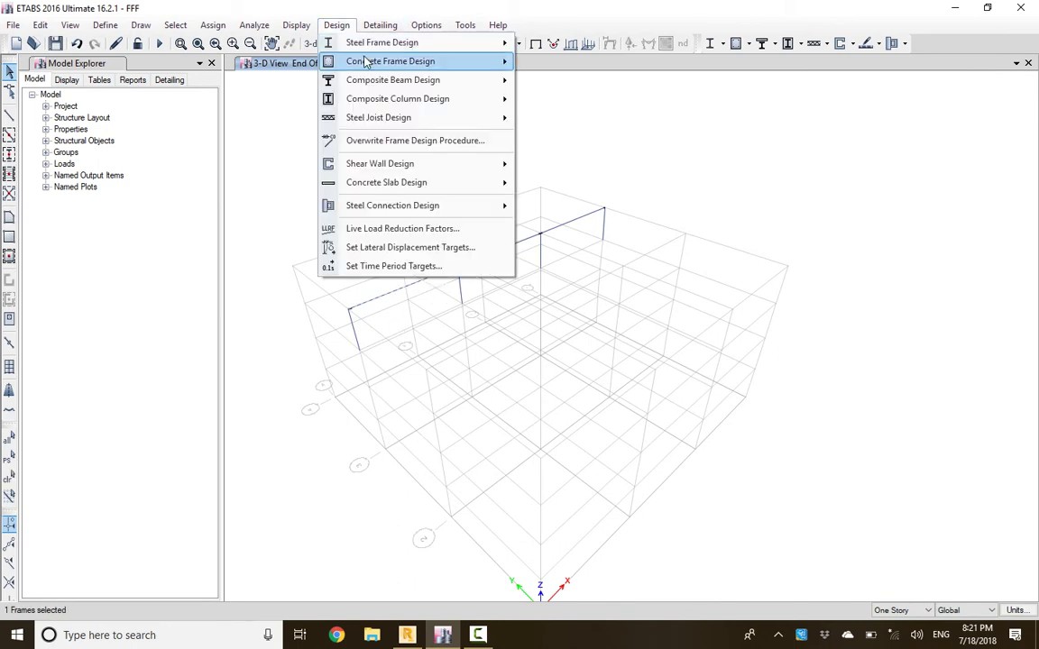
pyautogui.moveTo(354, 60)
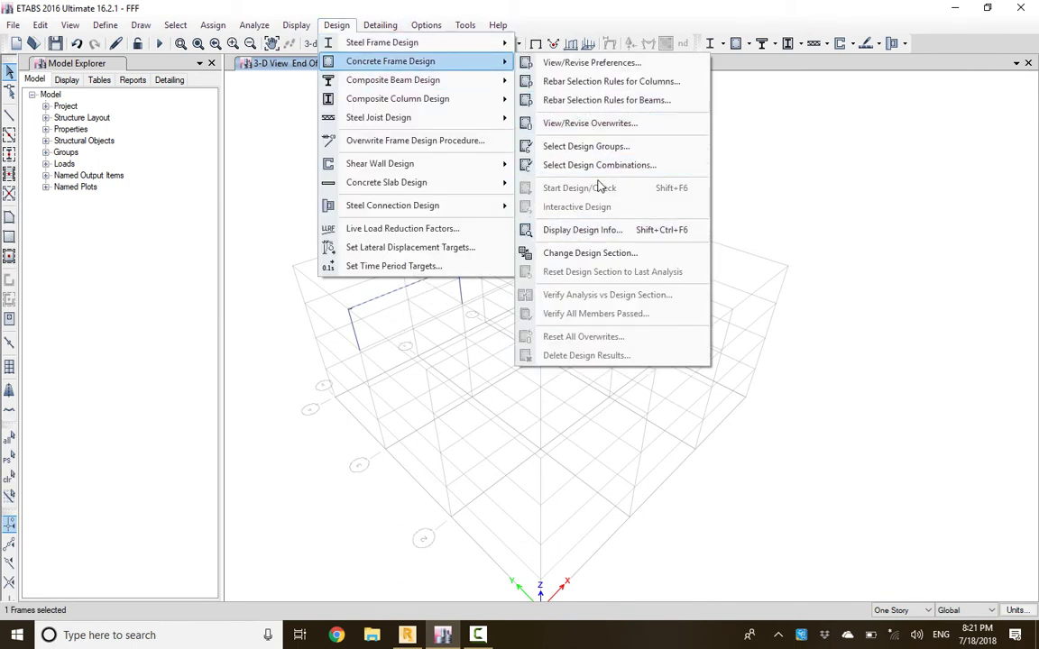
pyautogui.click(130, 45)
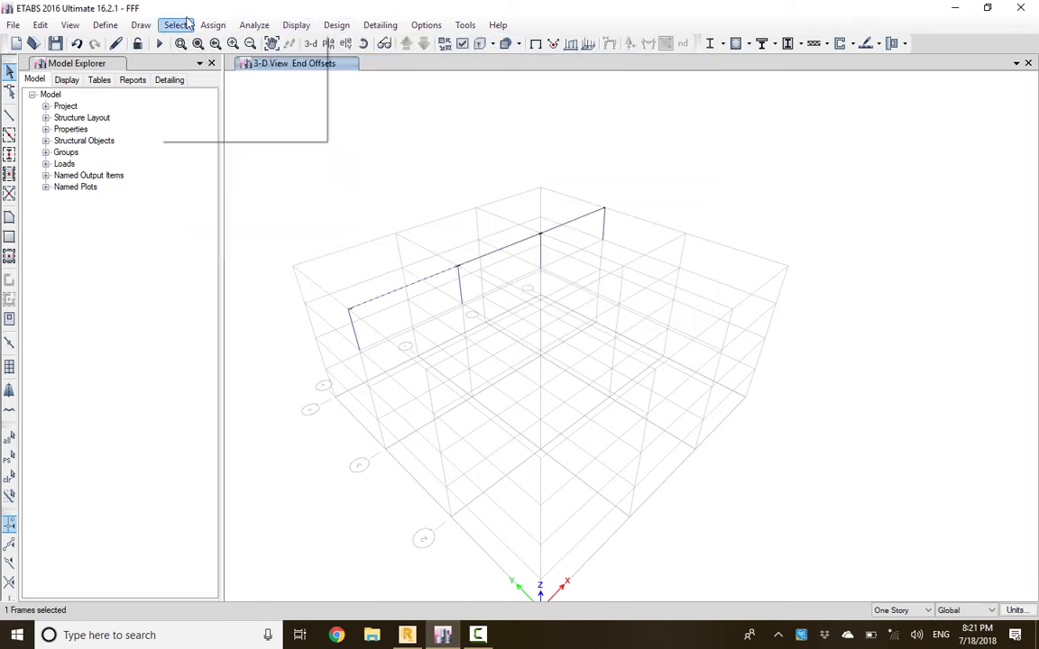
# Run the analysis and start the concrete frame design check for the beam between grids A and B
pyautogui.click(159, 44)
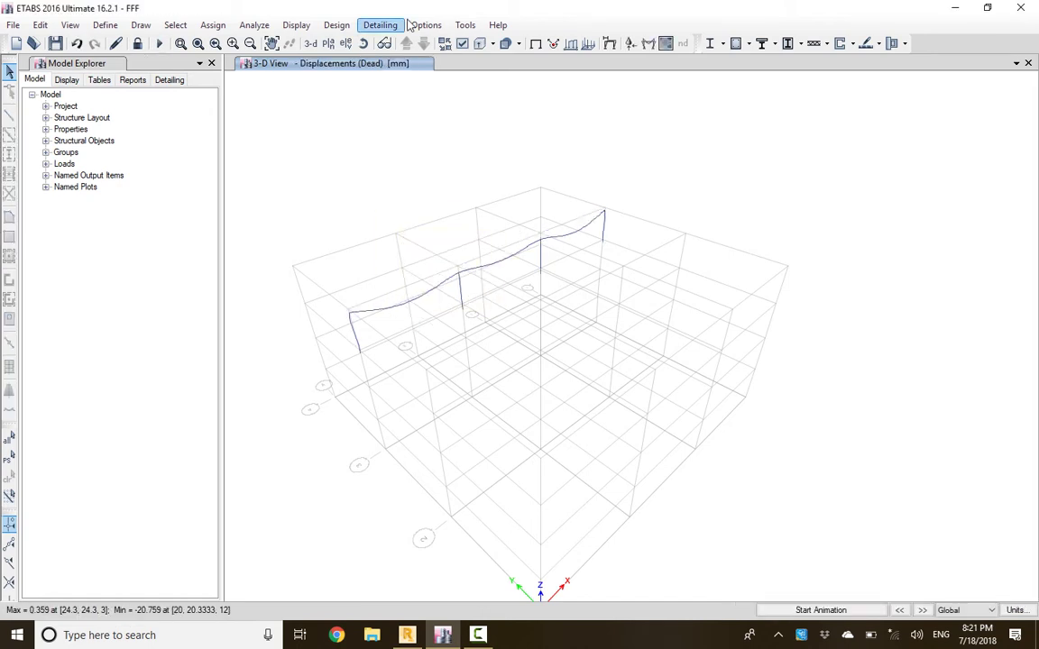
pyautogui.click(482, 43)
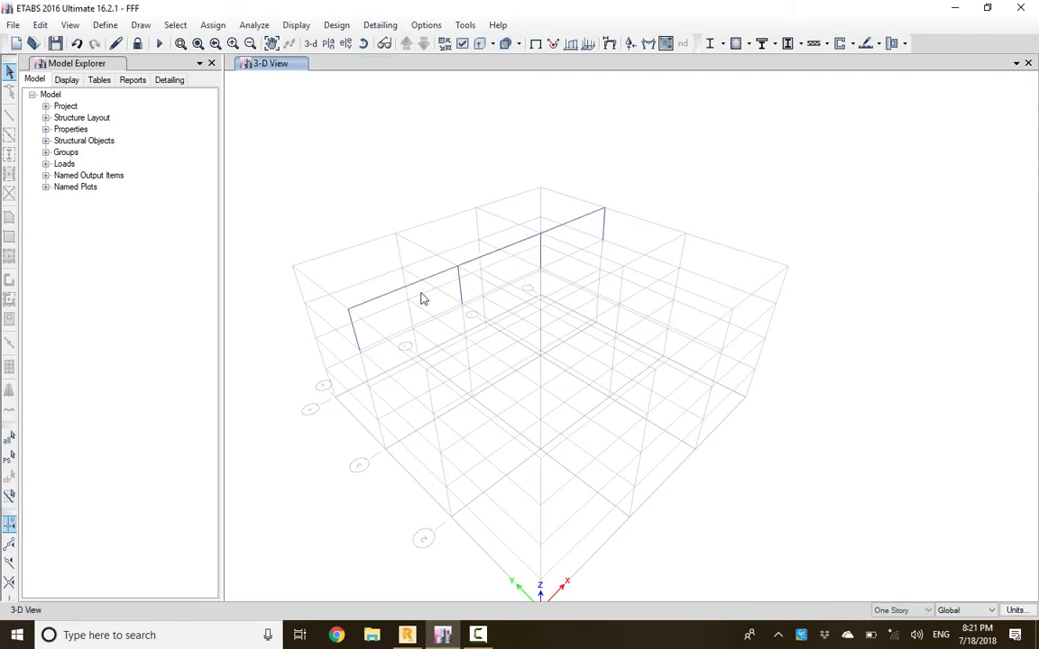
pyautogui.click(421, 288)
pyautogui.click(336, 24)
pyautogui.moveTo(353, 61)
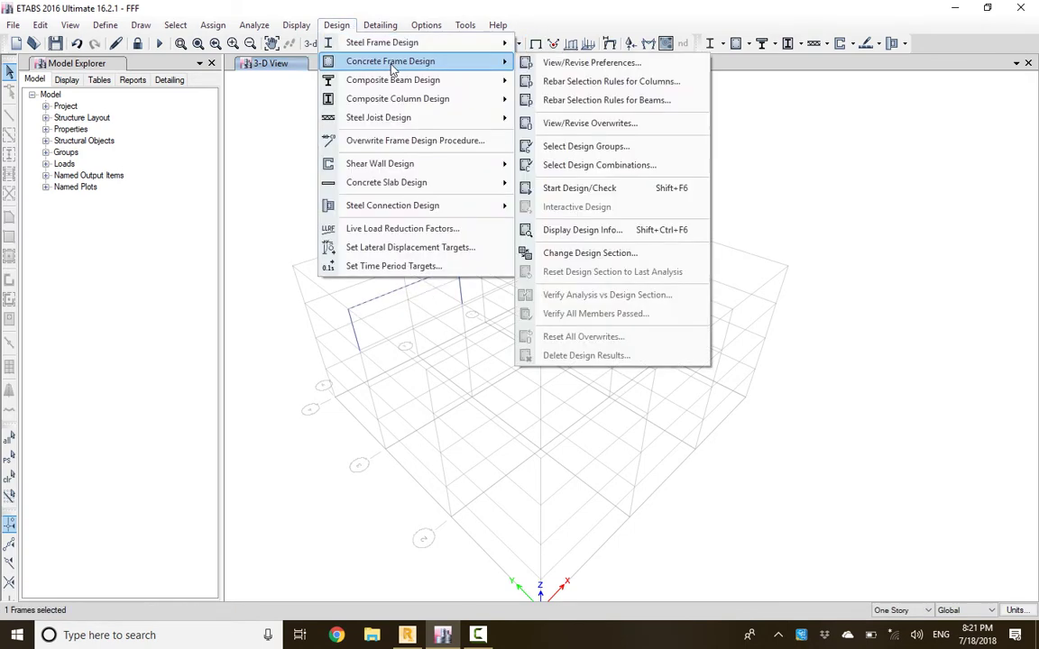
pyautogui.click(591, 189)
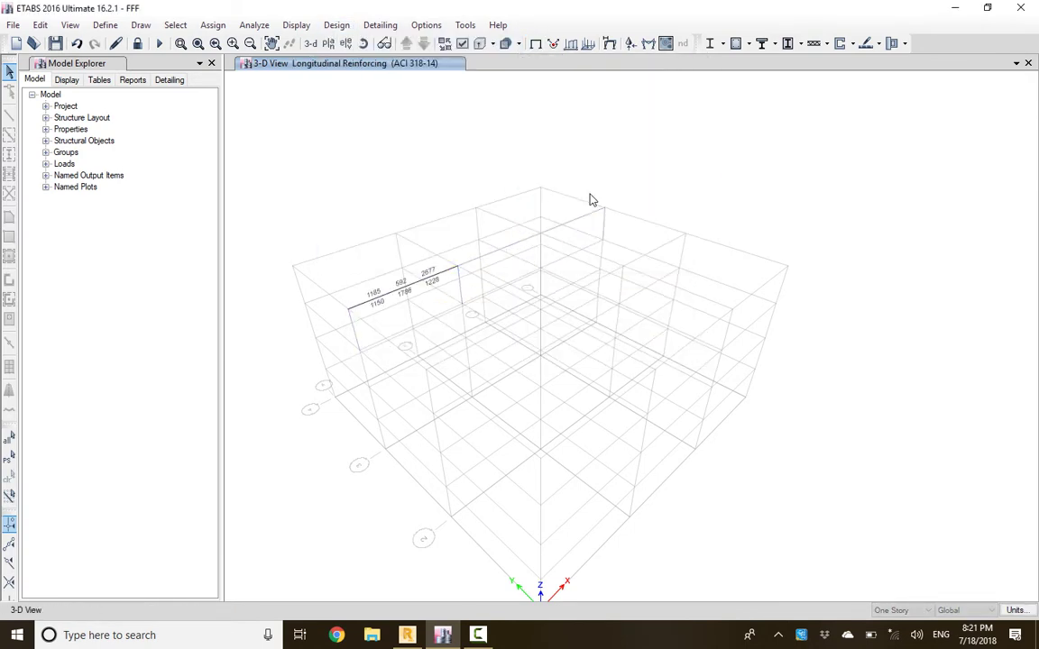
pyautogui.scroll(5, 319, 324)
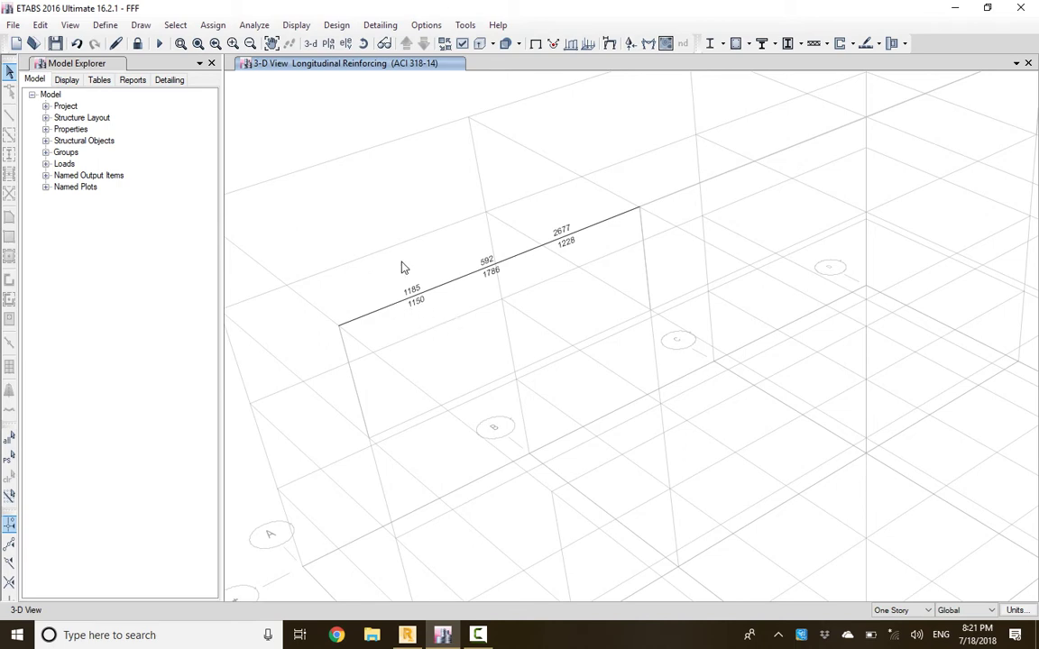
# Open the concrete frame design overwrites for the beam between grids A and B and set its framing type to NonSway
pyautogui.click(492, 267)
pyautogui.click(337, 25)
pyautogui.moveTo(506, 62)
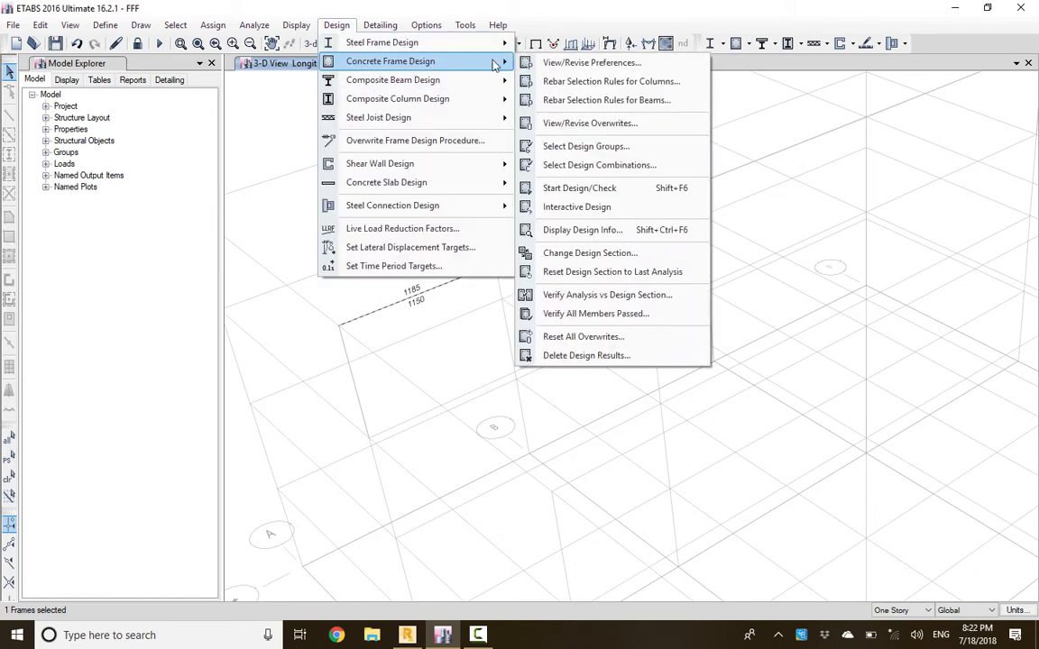
pyautogui.click(606, 125)
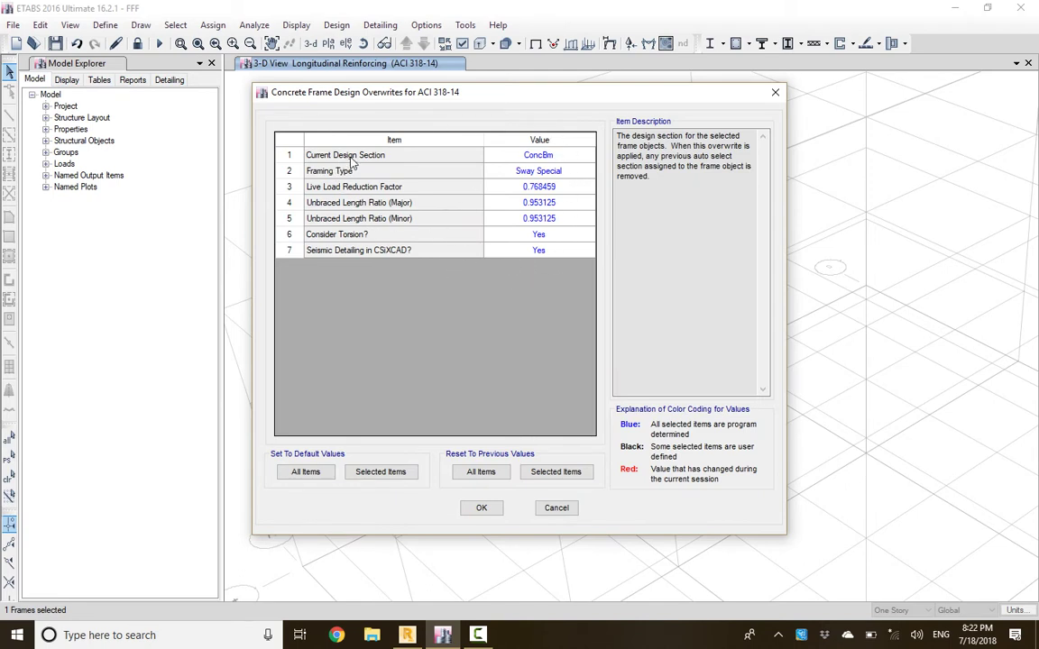
pyautogui.click(532, 174)
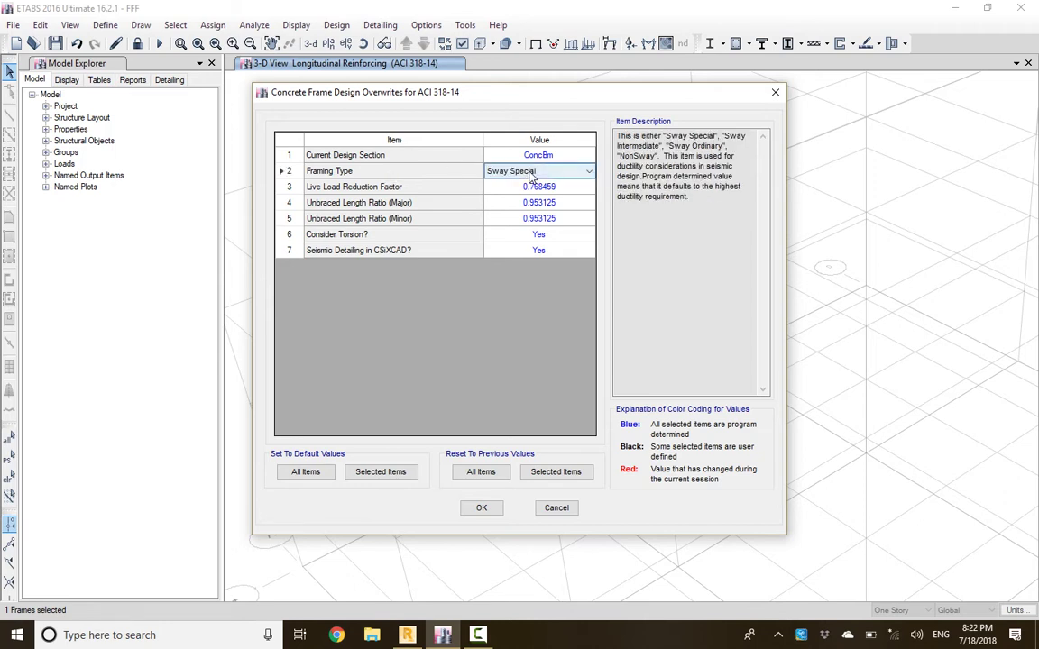
pyautogui.click(532, 178)
pyautogui.click(505, 216)
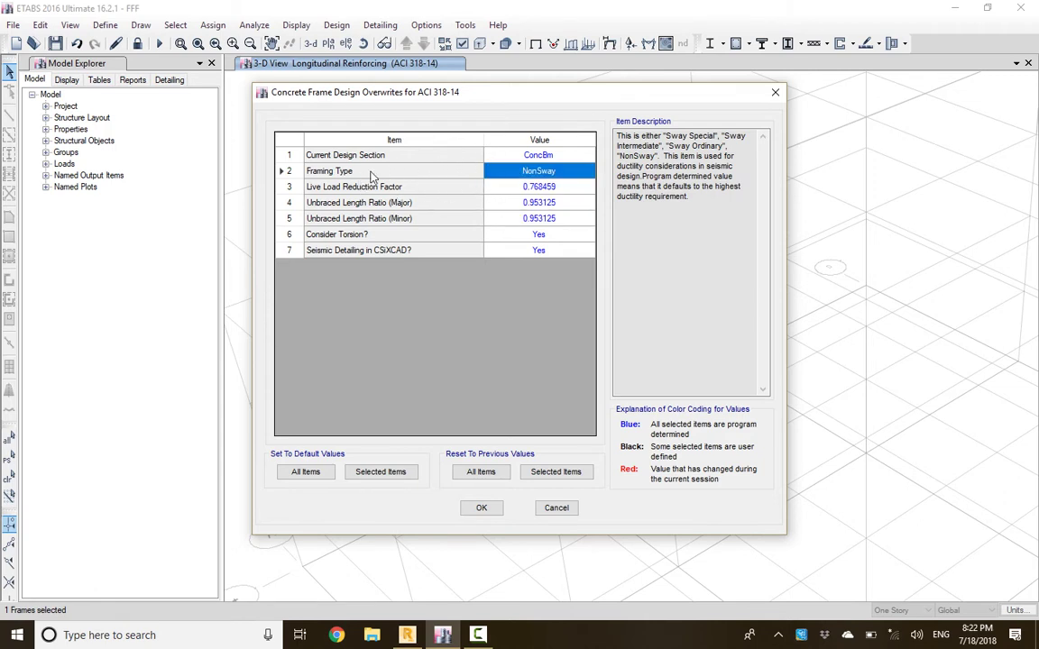
# Try the Sway Special framing type in the beam's overwrites and return it to NonSway
pyautogui.click(532, 172)
pyautogui.click(549, 179)
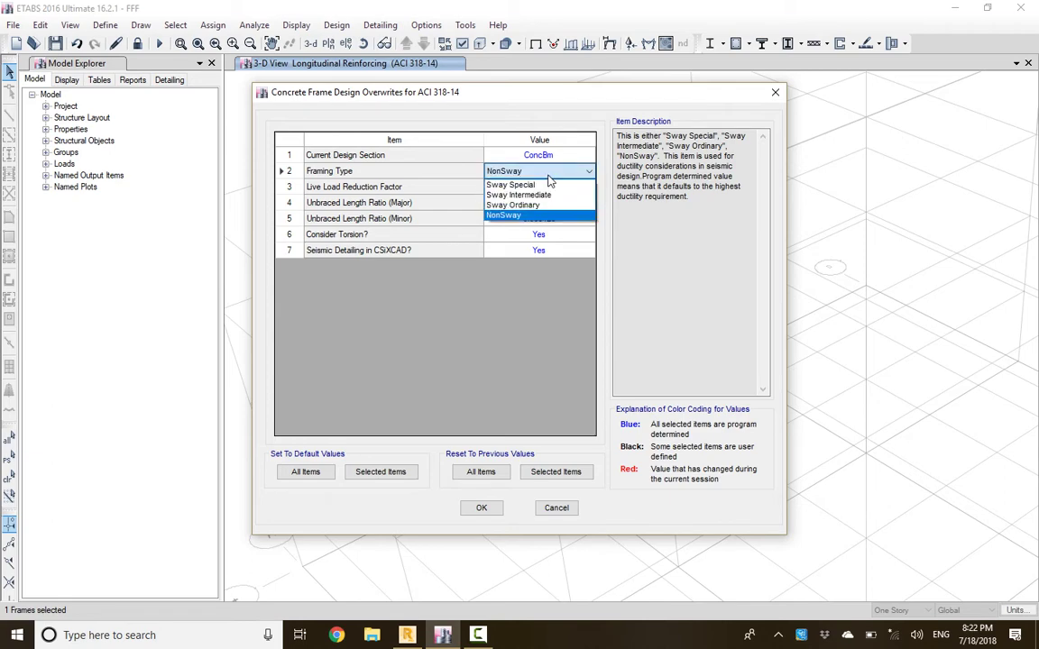
pyautogui.click(510, 184)
pyautogui.moveTo(489, 94); pyautogui.dragTo(873, 265)
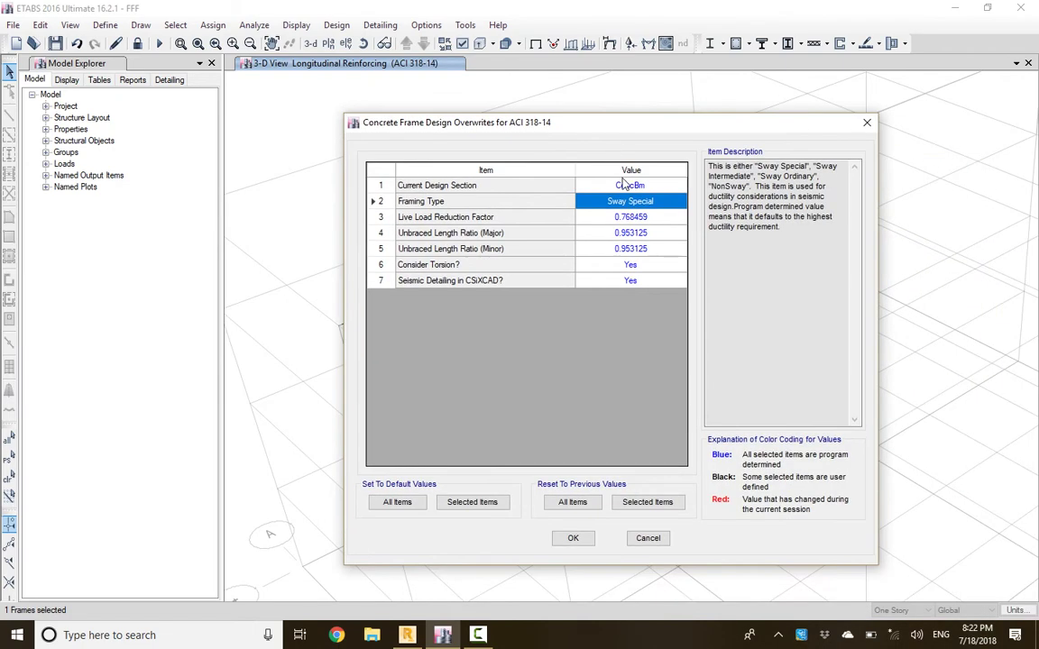
pyautogui.click(632, 201)
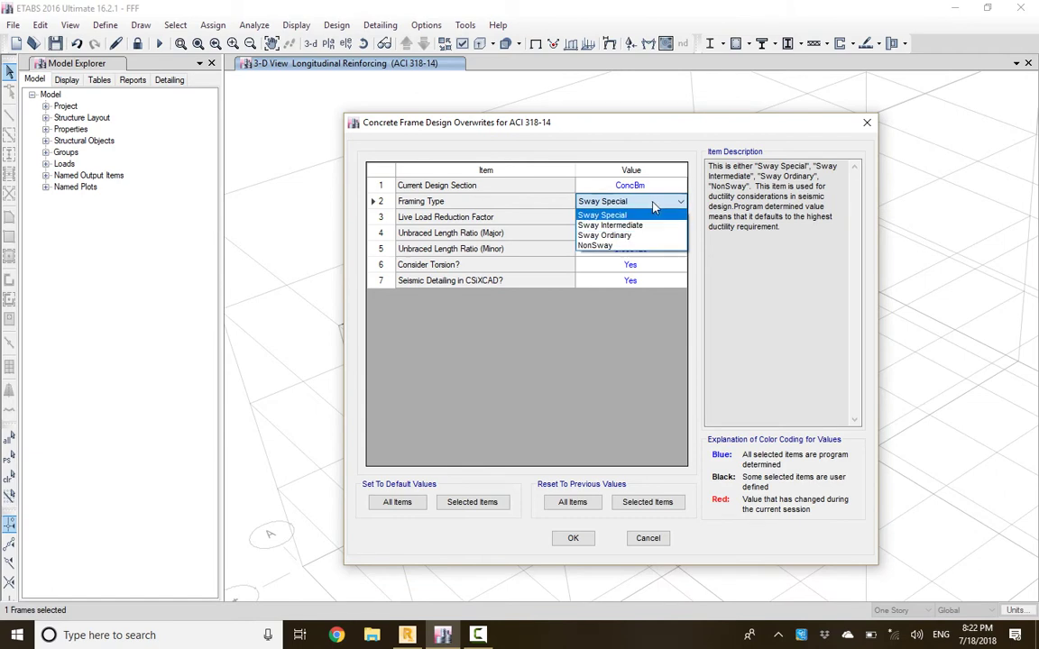
pyautogui.click(607, 247)
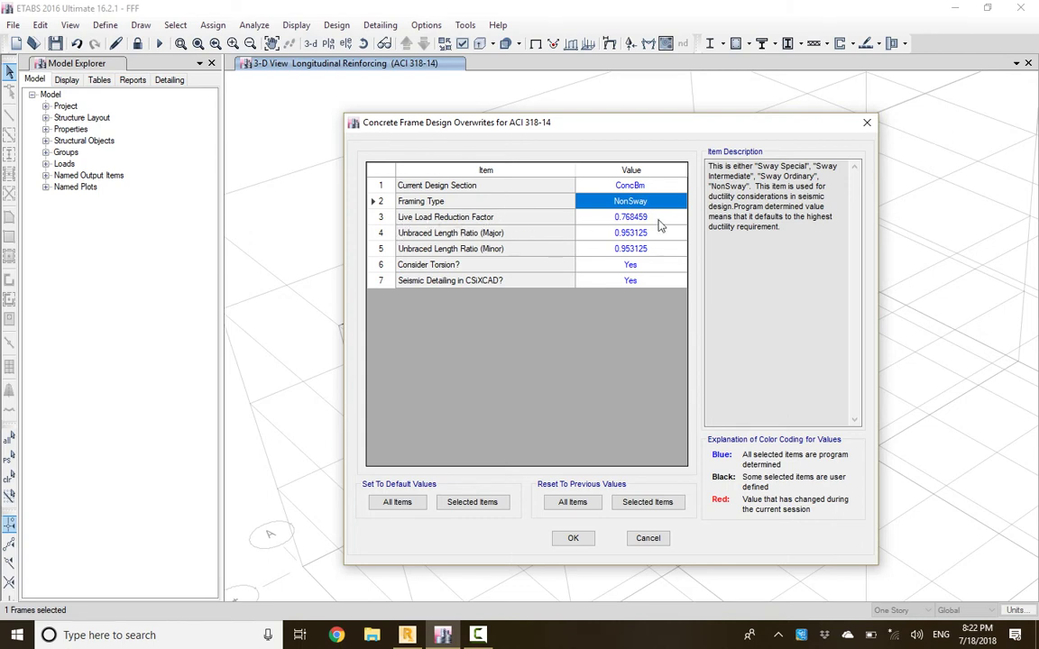
# Set the beam's live load reduction factor and its major and minor unbraced length ratios to 1
pyautogui.click(661, 217)
pyautogui.write('1')
pyautogui.click(658, 232)
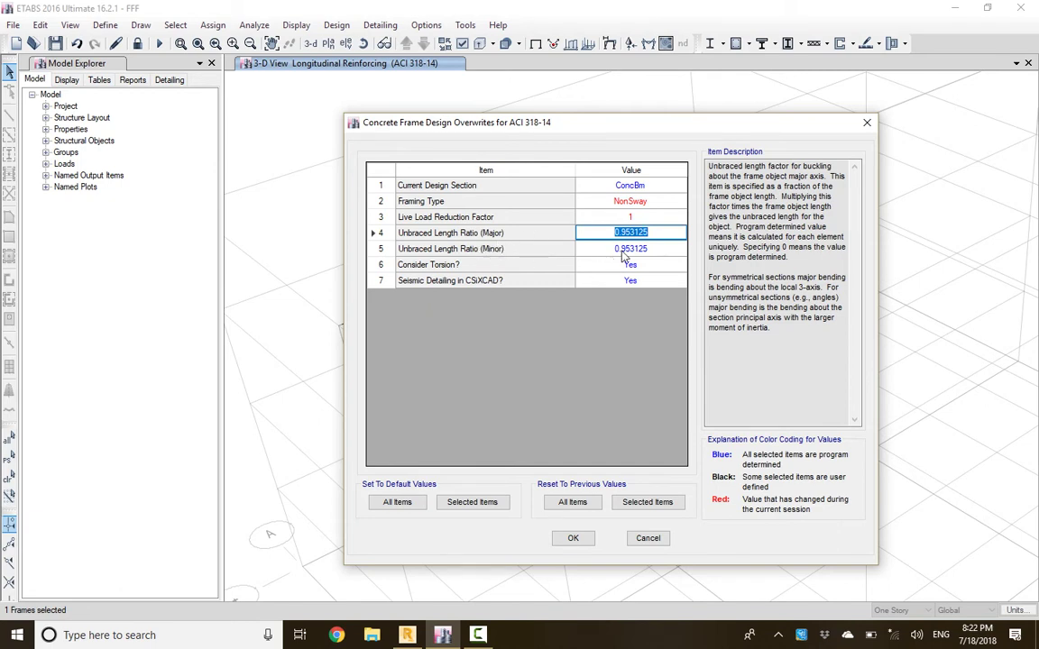
pyautogui.write('1')
pyautogui.click(660, 249)
pyautogui.write('1')
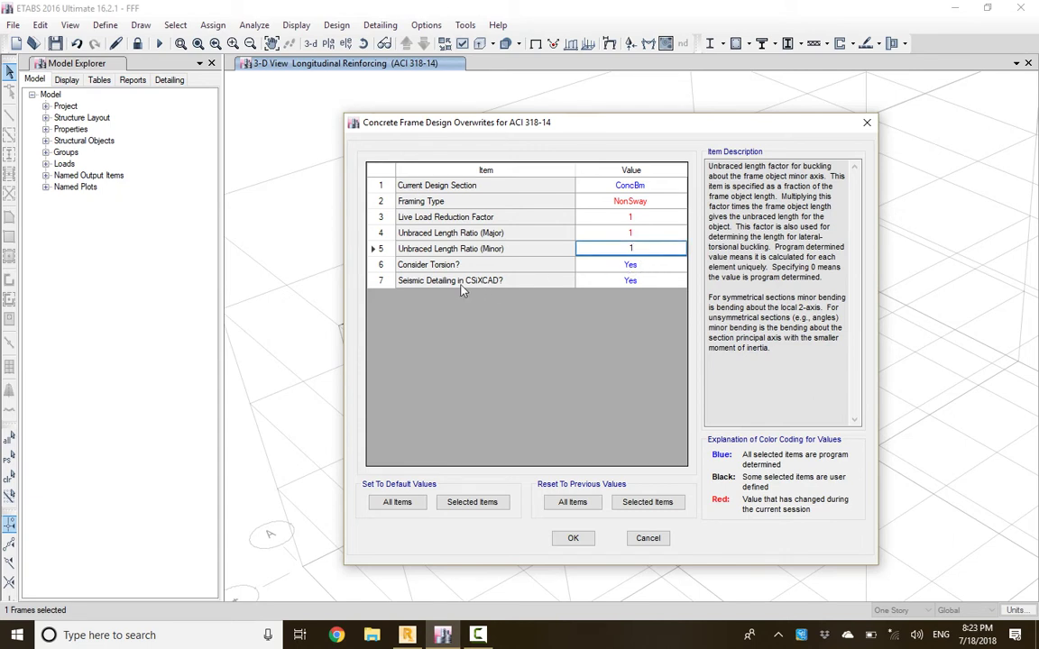
# Set torsion consideration and CSiXCAD seismic detailing to No for the beam, and accept the overwrites
pyautogui.click(671, 266)
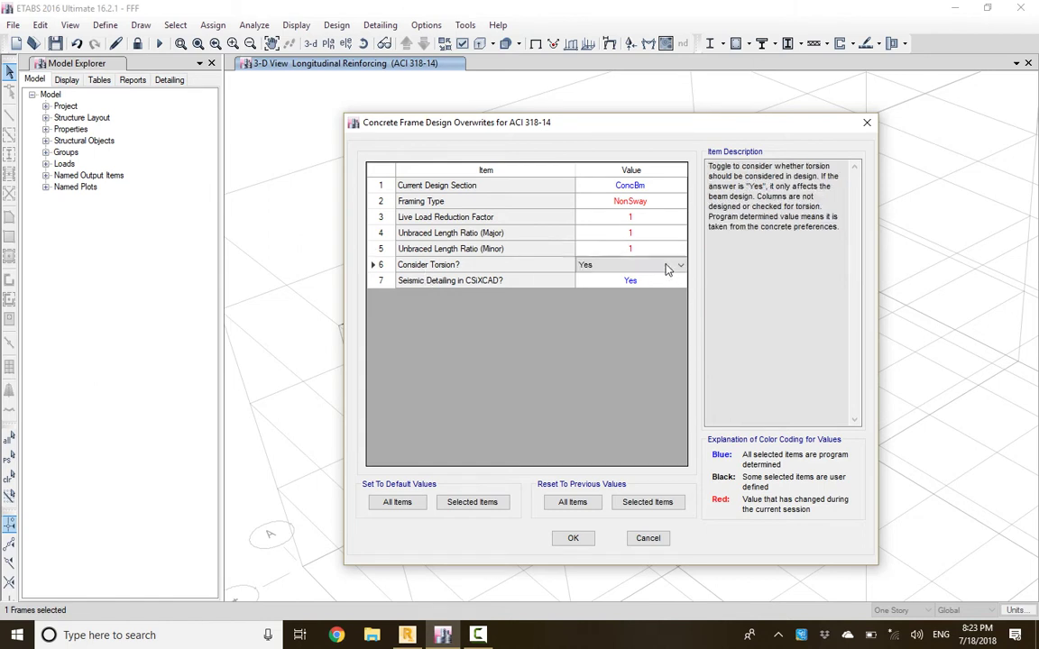
pyautogui.click(674, 266)
pyautogui.click(572, 288)
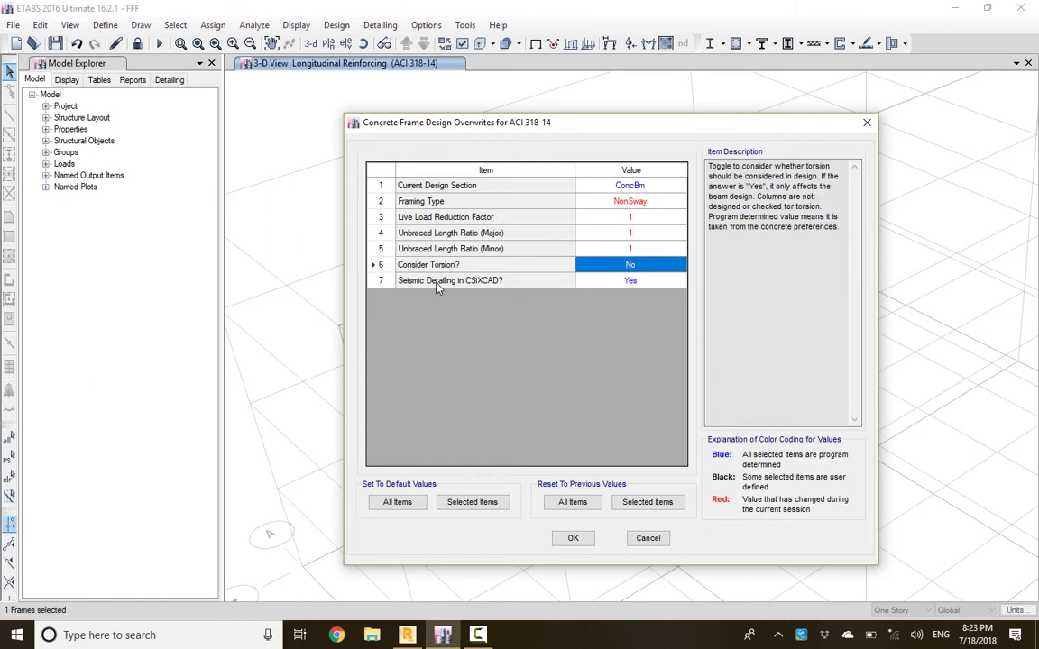
pyautogui.click(654, 281)
pyautogui.click(656, 282)
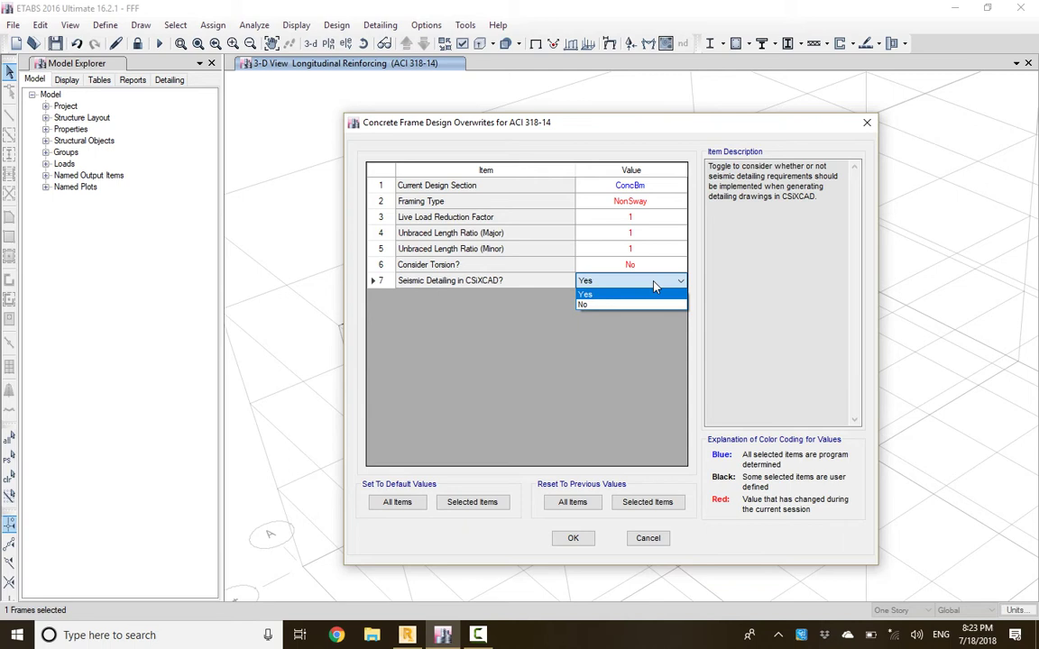
pyautogui.click(606, 304)
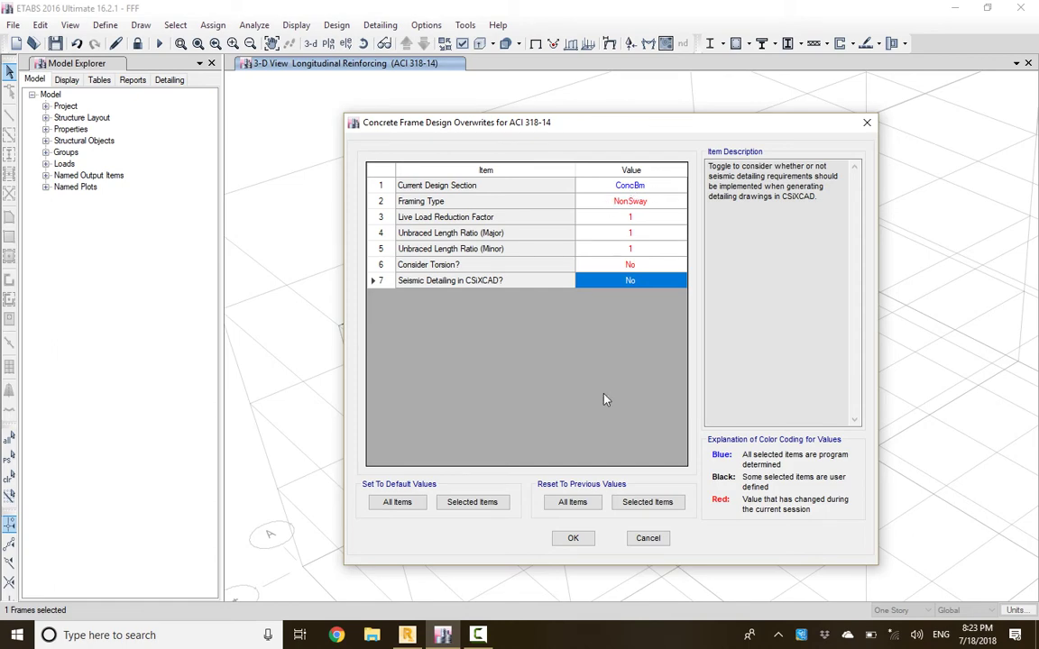
pyautogui.click(574, 538)
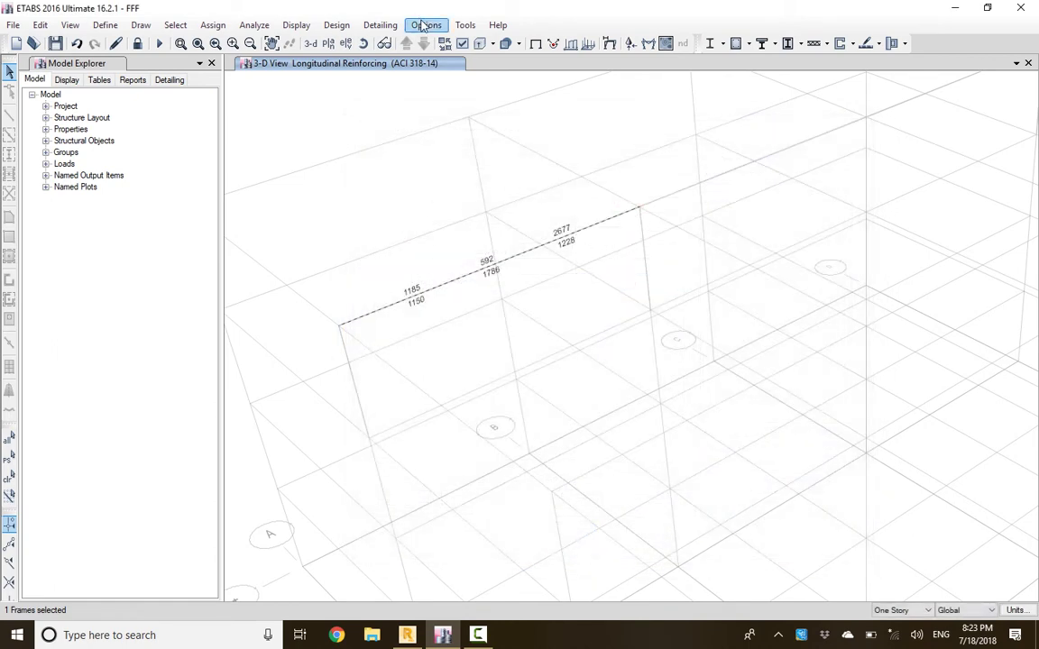
# Run the concrete frame design check again for the selected beam
pyautogui.click(337, 24)
pyautogui.moveTo(406, 62)
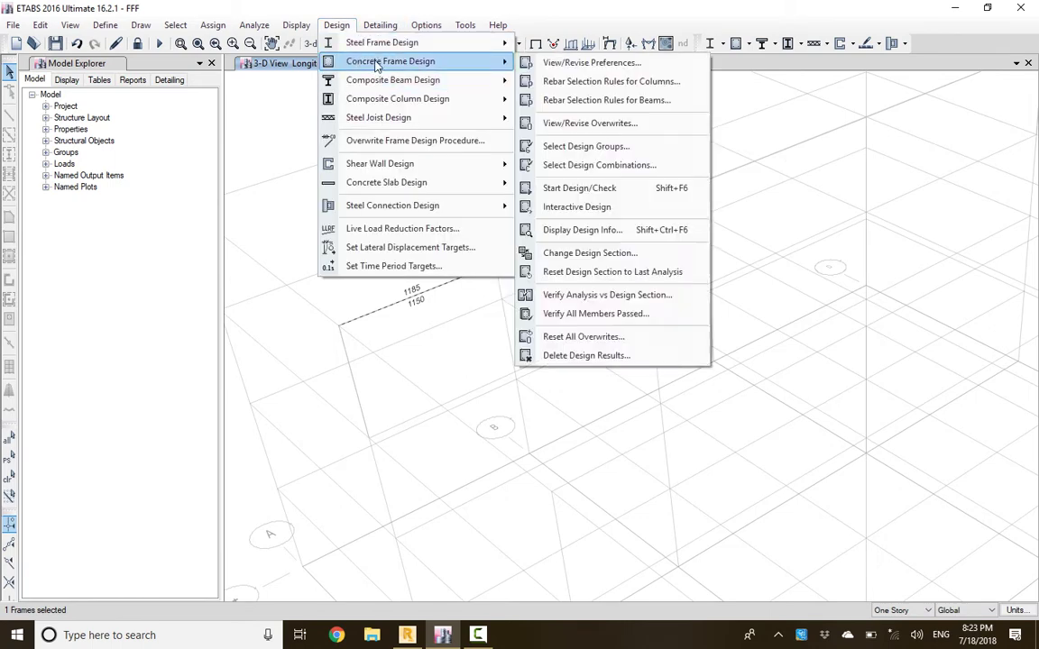
pyautogui.click(606, 195)
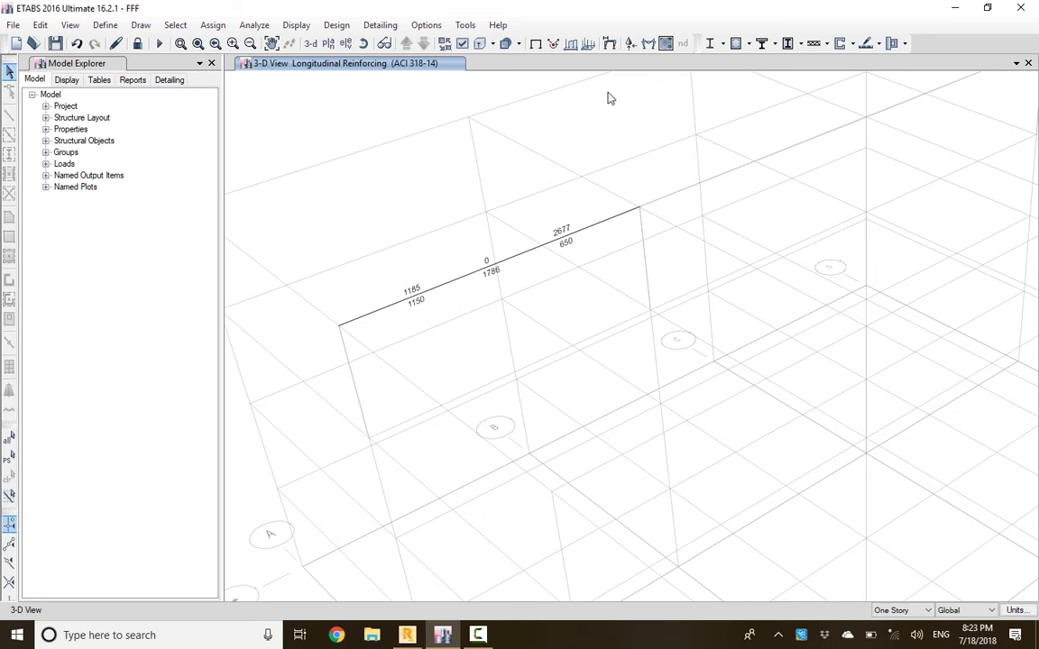
# Display the Moment 3-3 diagram for the DCon2 load combination
pyautogui.click(650, 45)
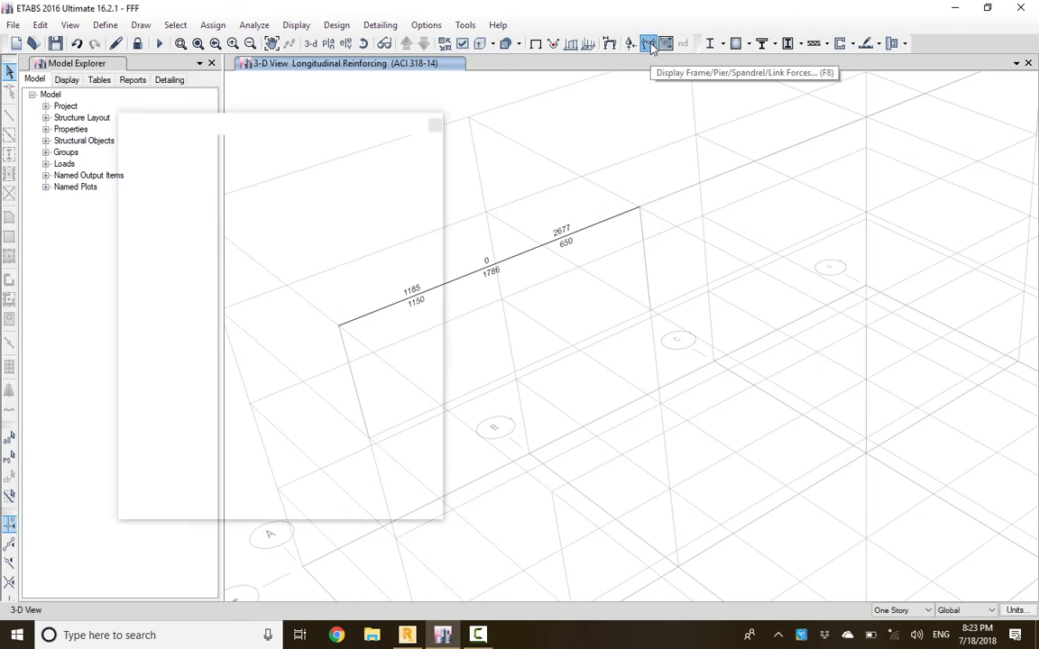
pyautogui.click(807, 185)
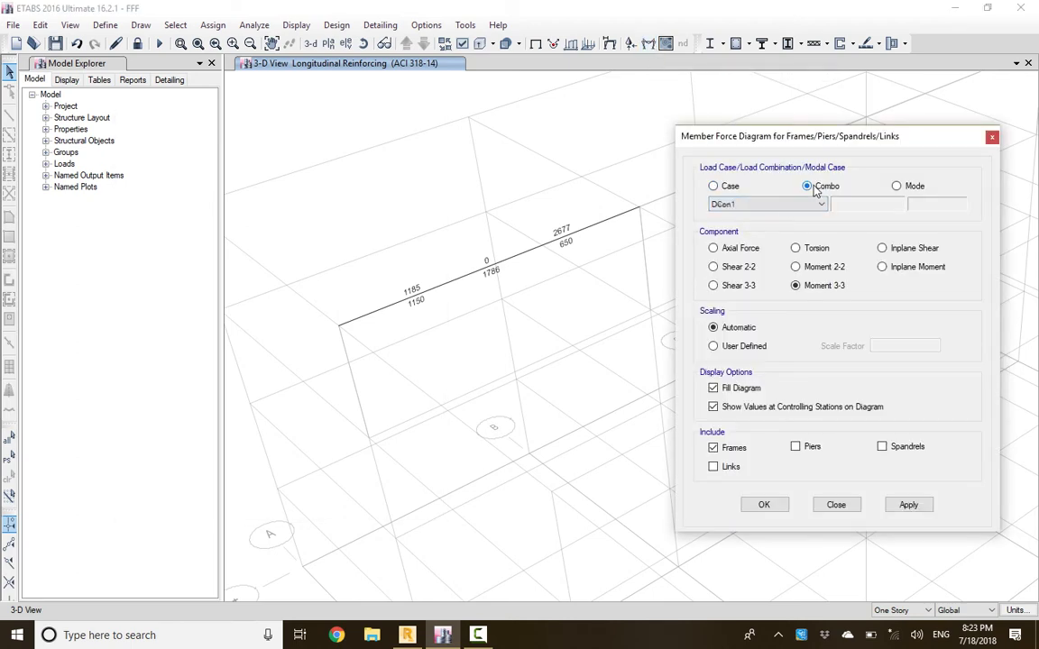
pyautogui.click(784, 205)
pyautogui.click(784, 210)
pyautogui.click(784, 205)
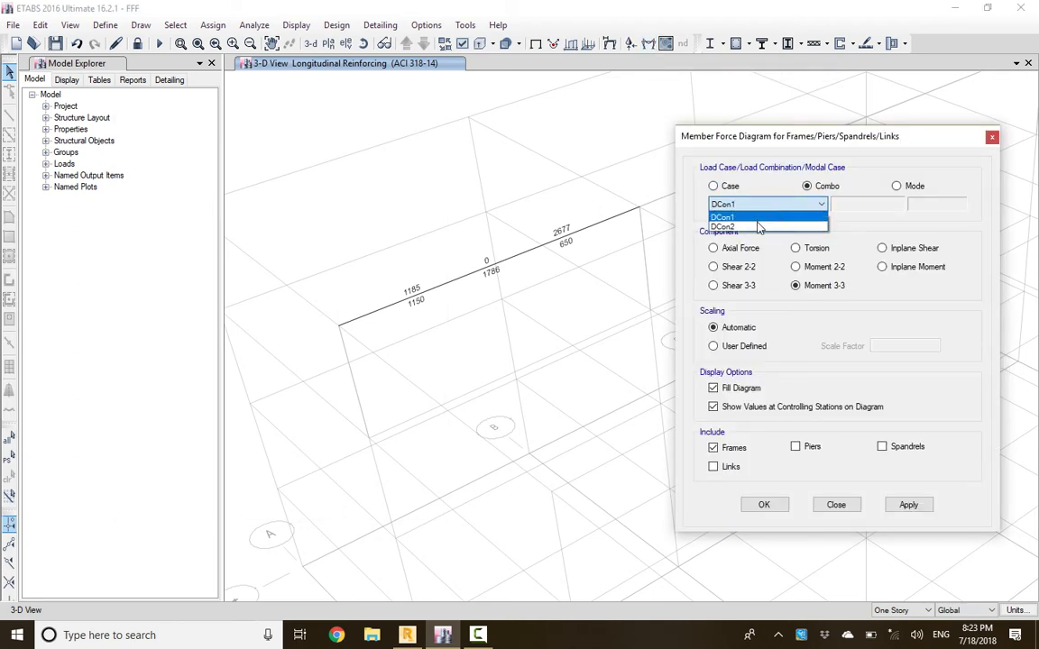
pyautogui.click(759, 227)
pyautogui.click(913, 507)
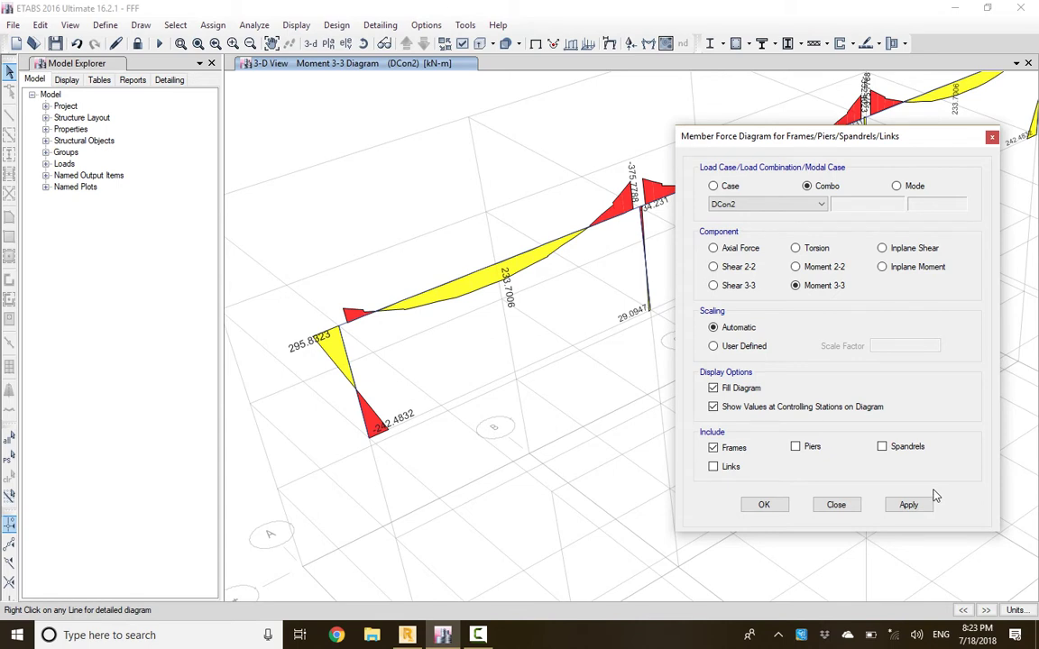
pyautogui.click(907, 504)
# Switch the moment diagram to the DCon1 combination, examine the first-bay moments, and close the force diagram settings
pyautogui.click(748, 205)
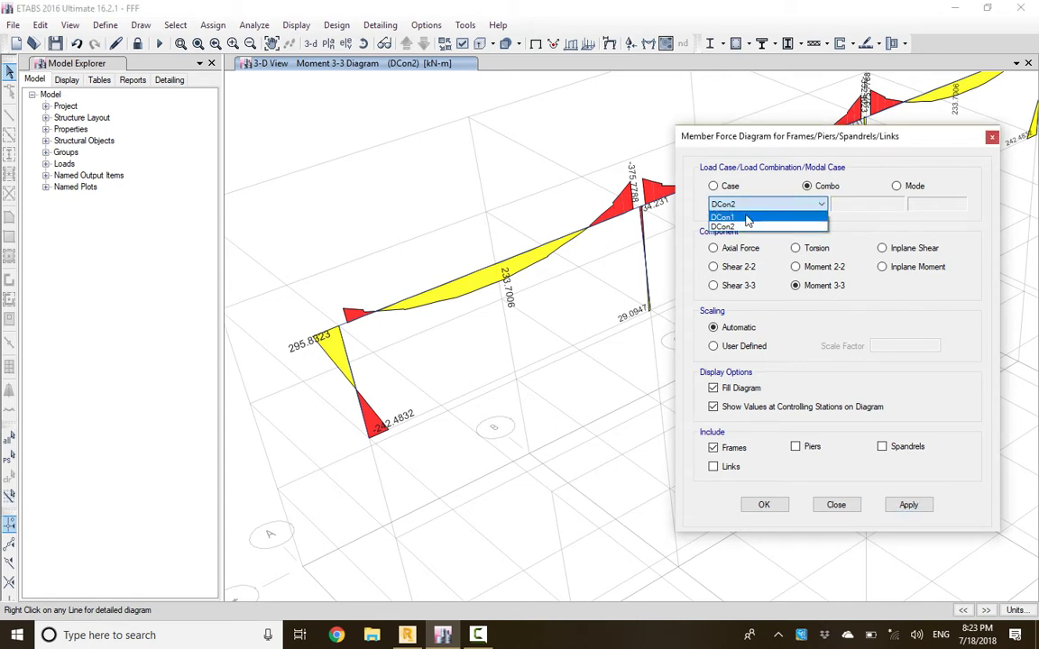
pyautogui.click(748, 217)
pyautogui.click(911, 505)
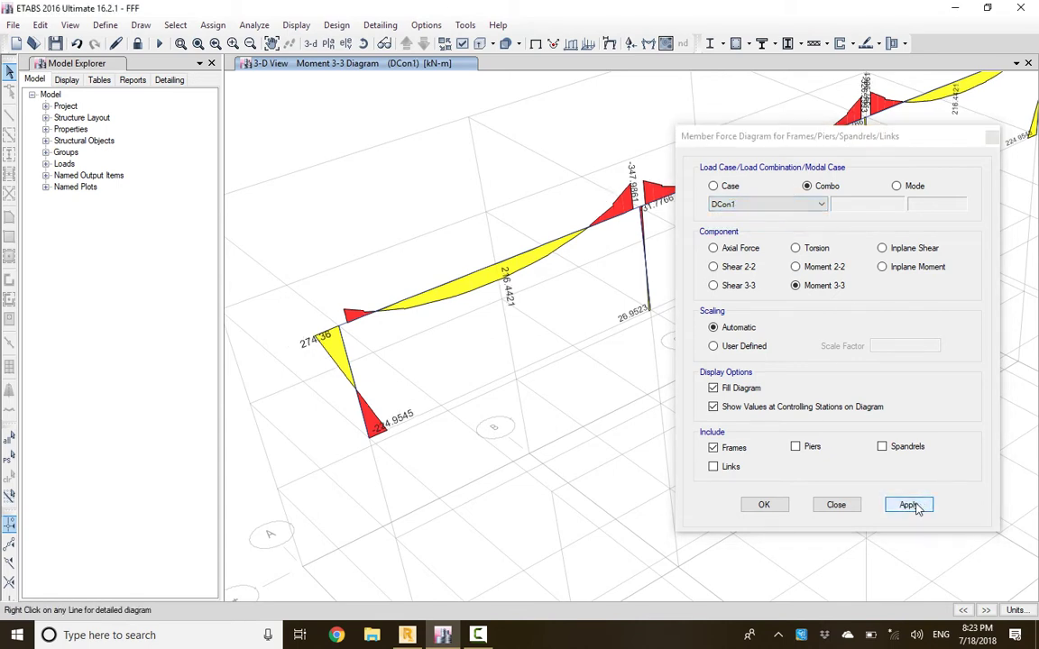
pyautogui.moveTo(364, 320)
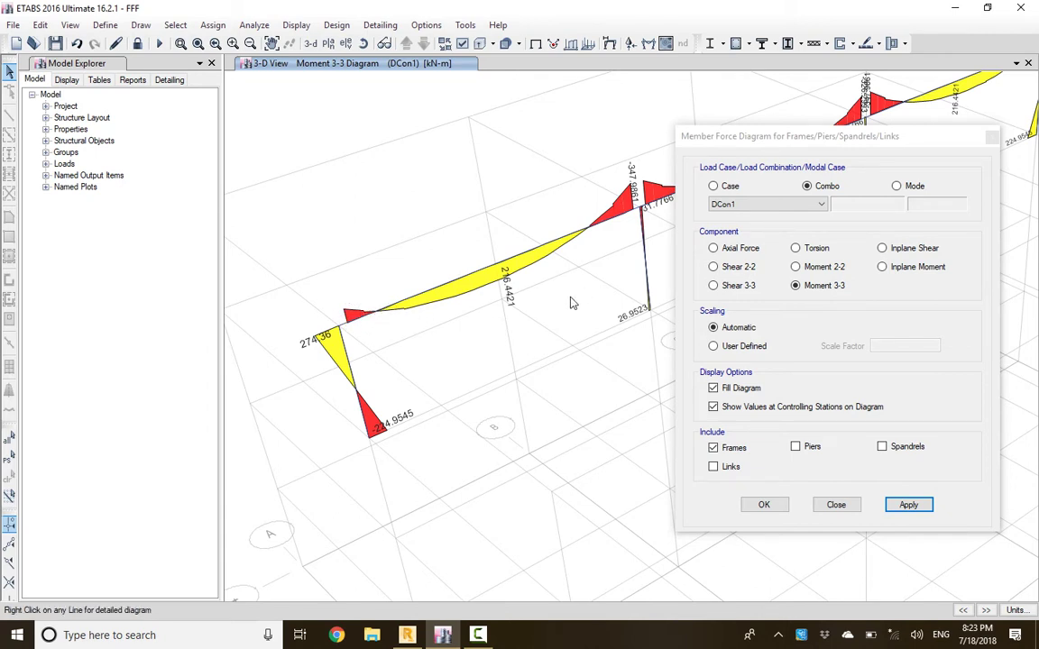
pyautogui.click(836, 504)
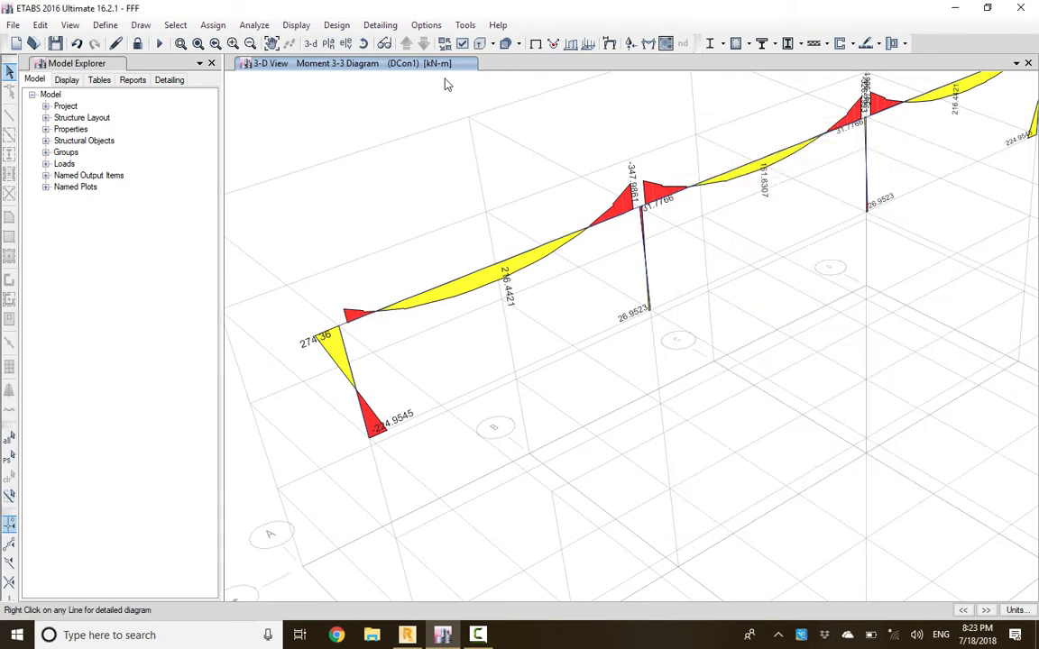
# Display the Longitudinal Reinforcing concrete design output and clear the view of the beam's steel areas
pyautogui.click(377, 25)
pyautogui.moveTo(337, 25)
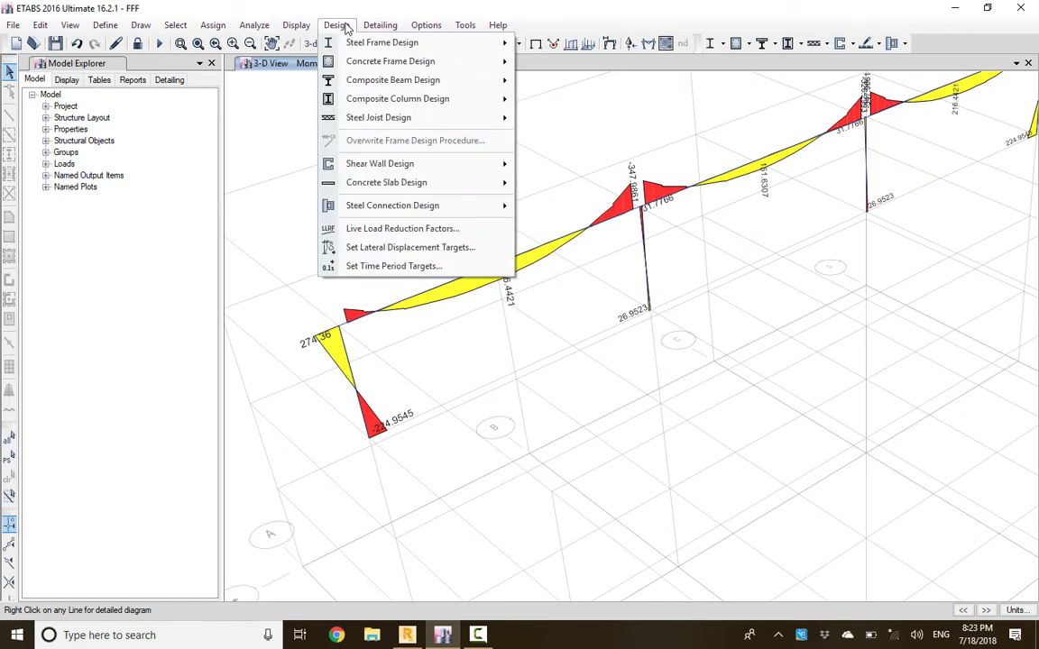
pyautogui.moveTo(406, 62)
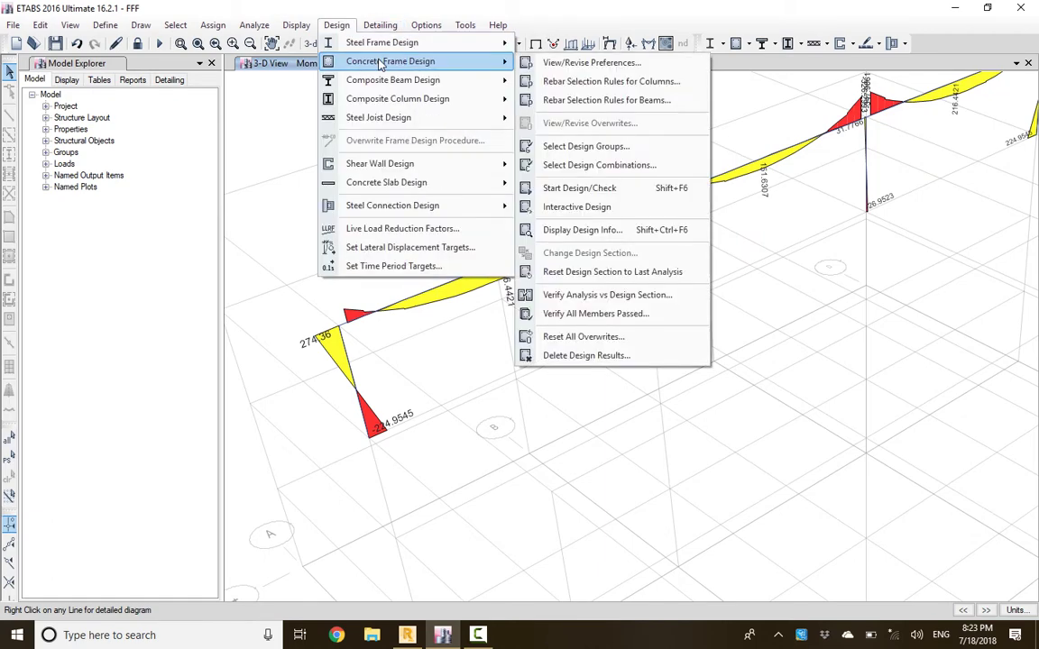
pyautogui.click(584, 231)
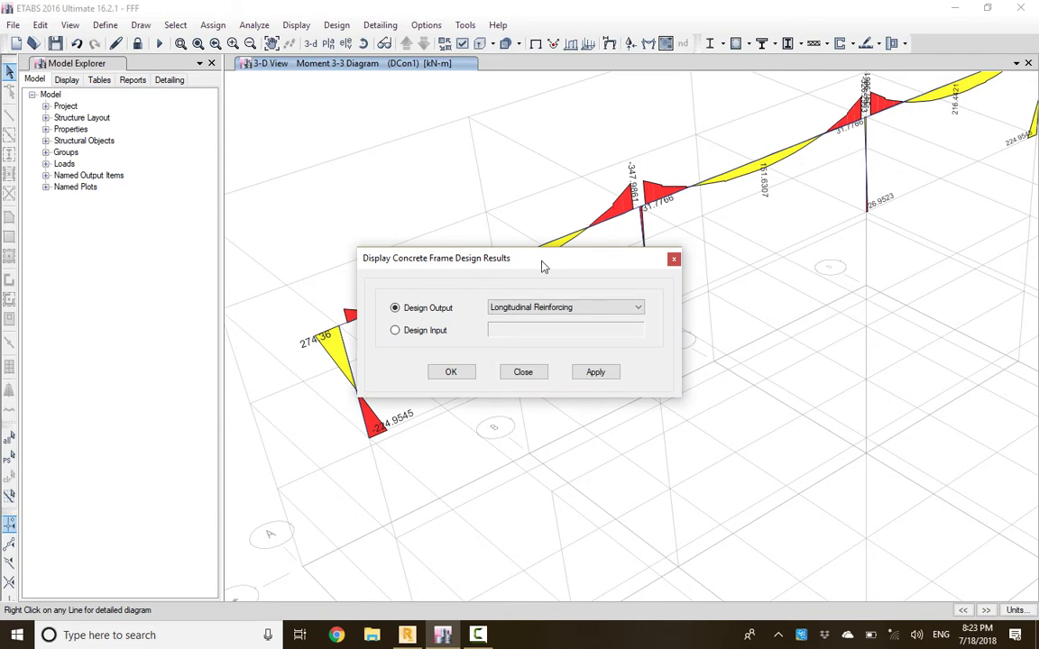
pyautogui.click(711, 239)
pyautogui.click(742, 253)
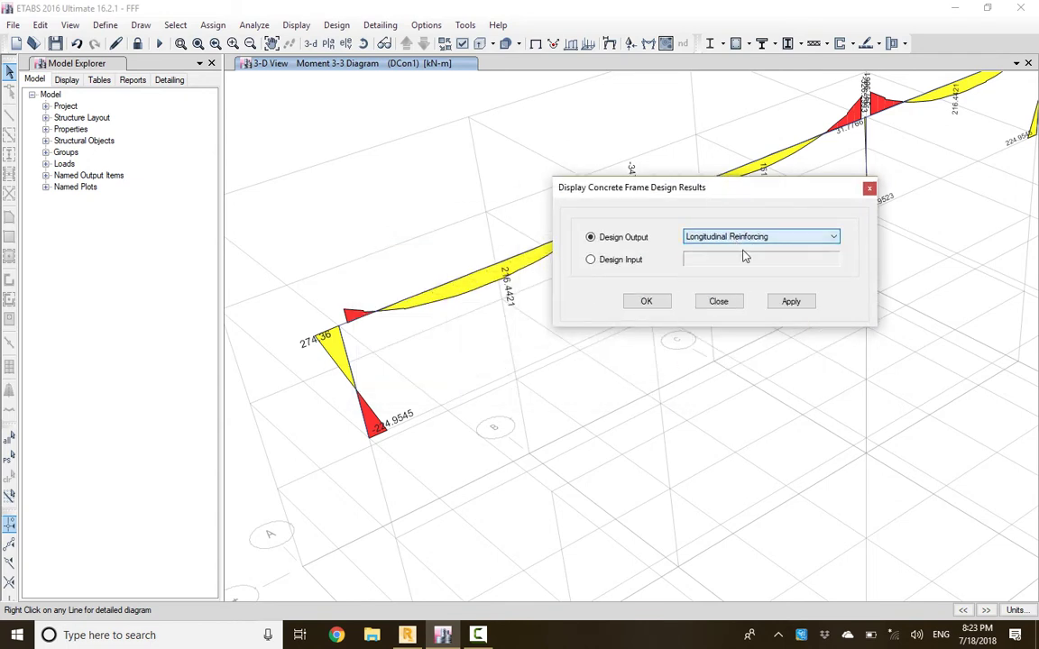
pyautogui.click(791, 303)
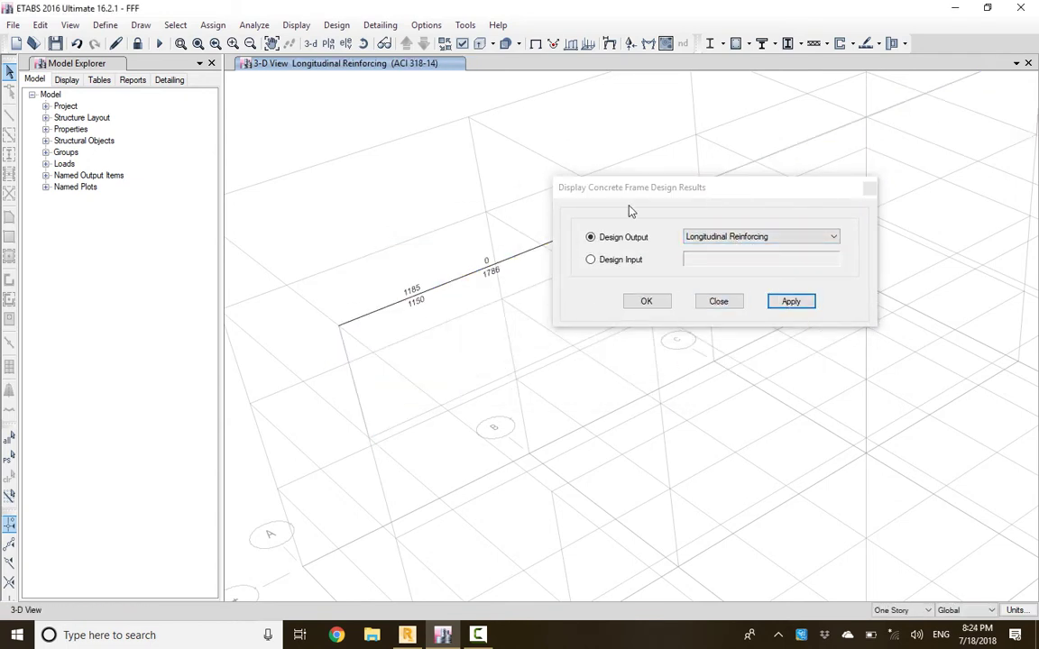
pyautogui.moveTo(635, 193); pyautogui.dragTo(662, 345)
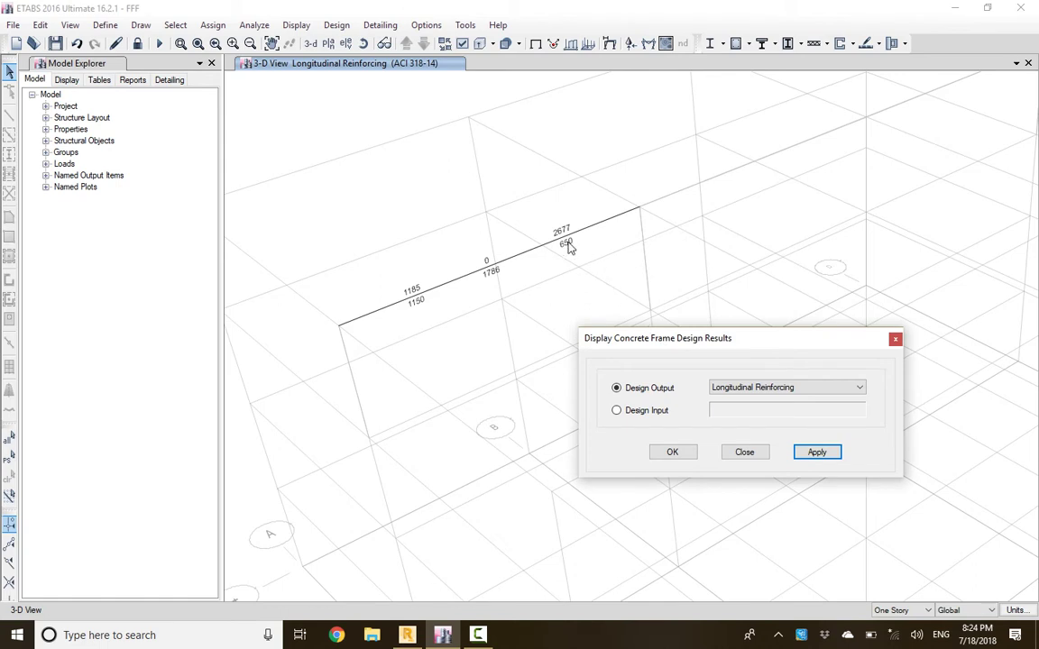
pyautogui.moveTo(692, 344); pyautogui.dragTo(751, 322)
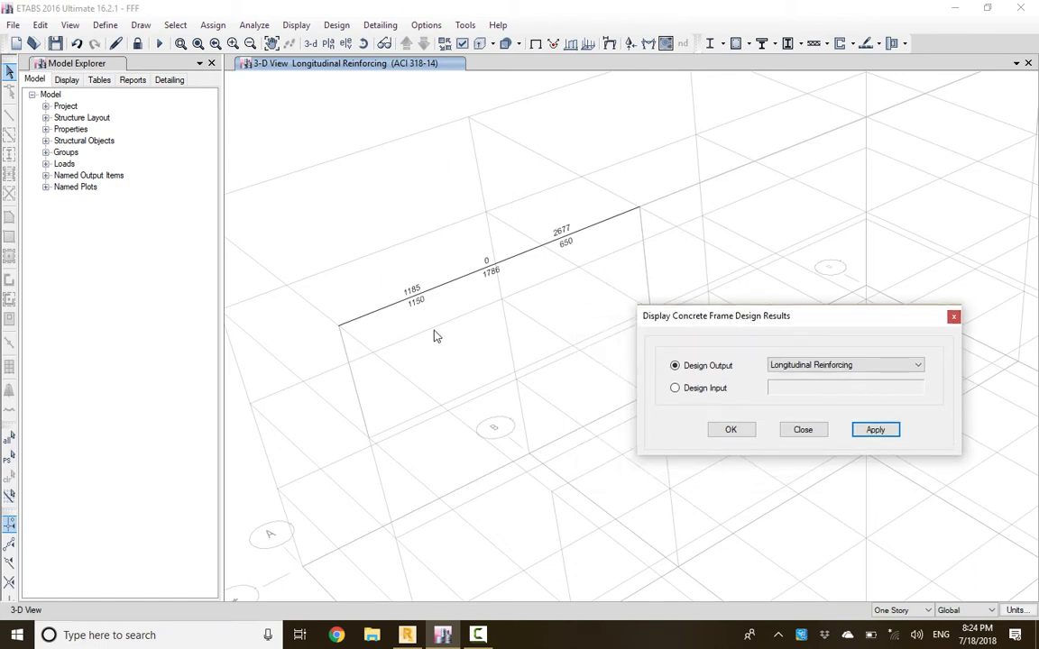
# Open the detailed concrete design information for the first-bay beam and uncover its reinforcement labels beside the station table
pyautogui.click(398, 308)
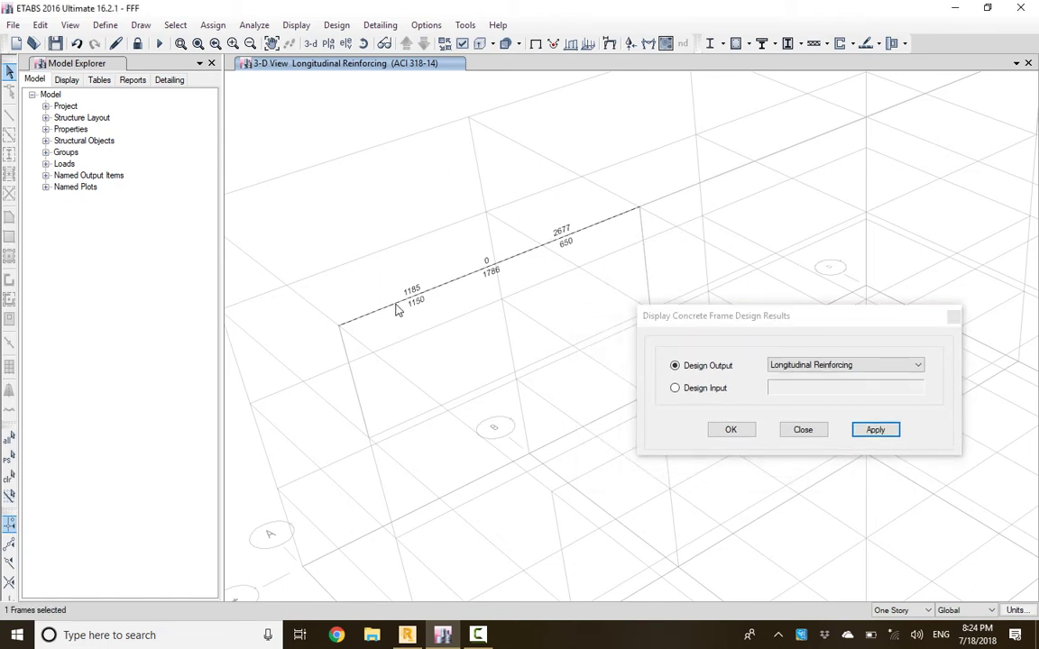
pyautogui.rightClick(398, 308)
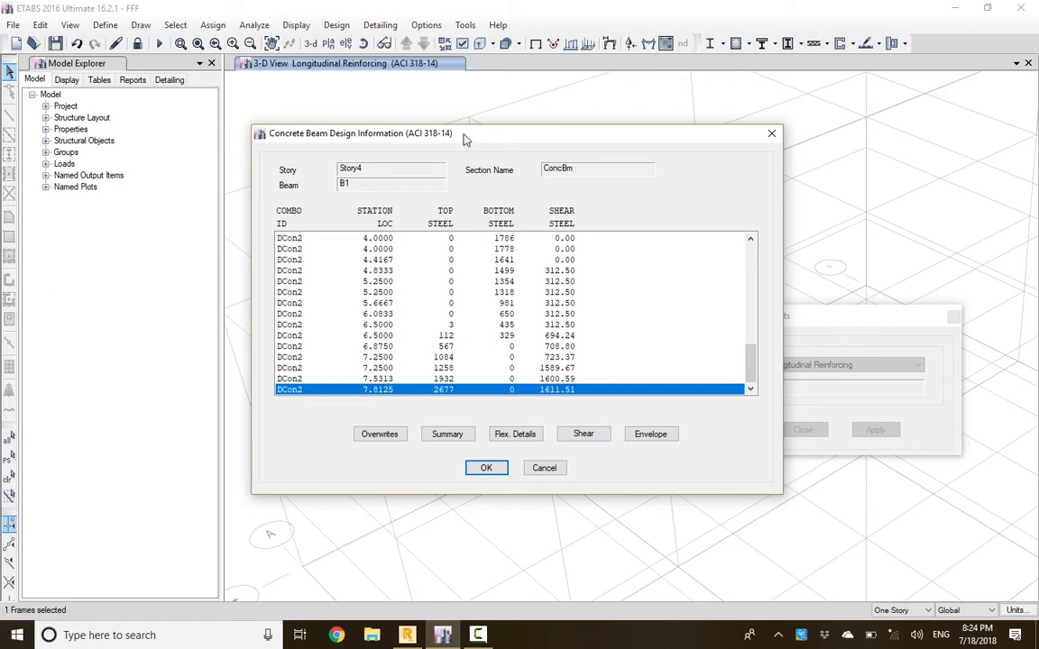
pyautogui.moveTo(465, 139); pyautogui.dragTo(760, 188)
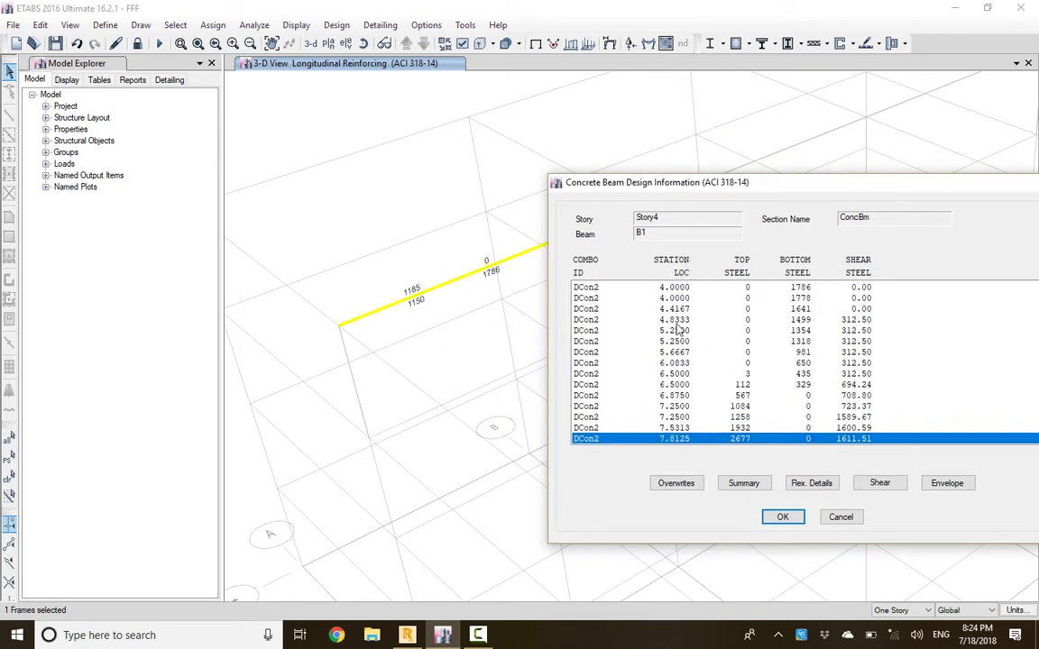
# Examine the DCon1 top and bottom steel areas station by station along beam B1, starting at station 0.1875
pyautogui.scroll(10, 676, 324)
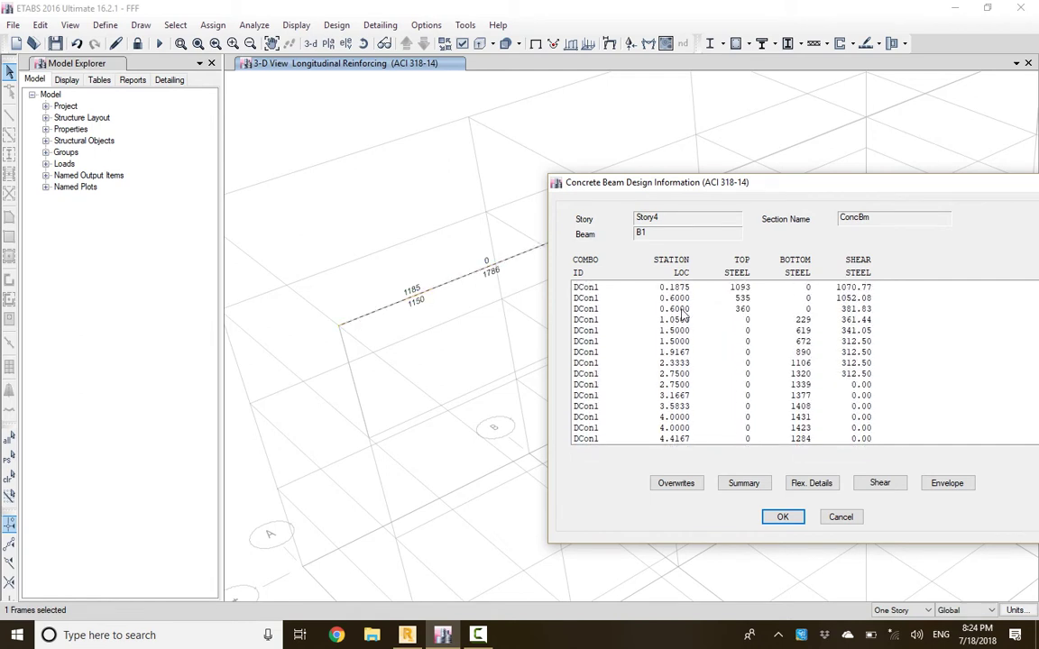
pyautogui.click(684, 289)
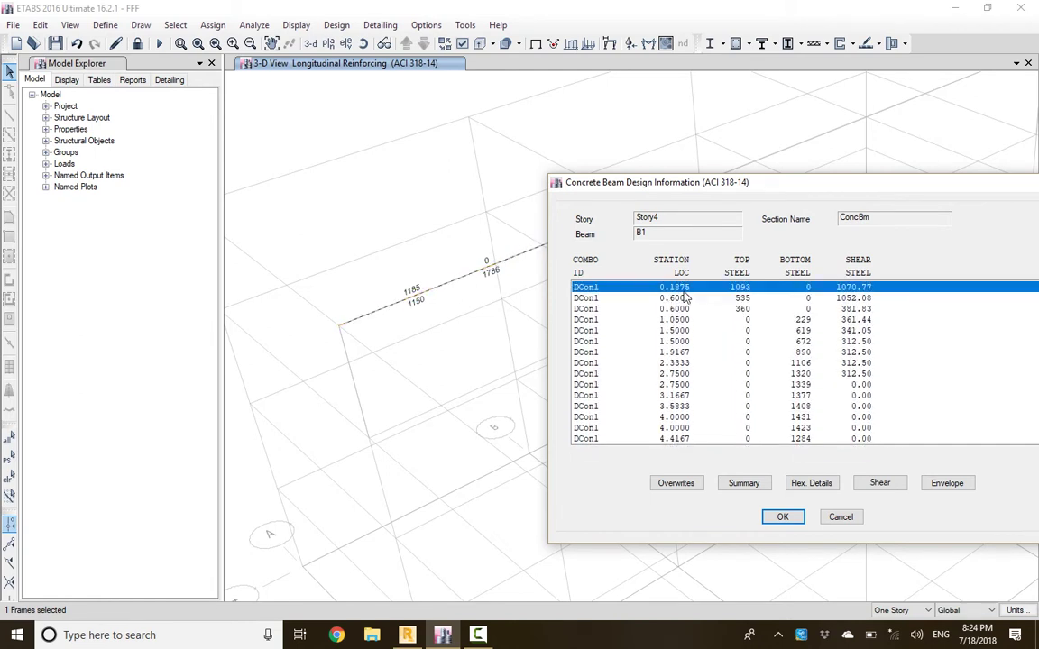
pyautogui.click(808, 300)
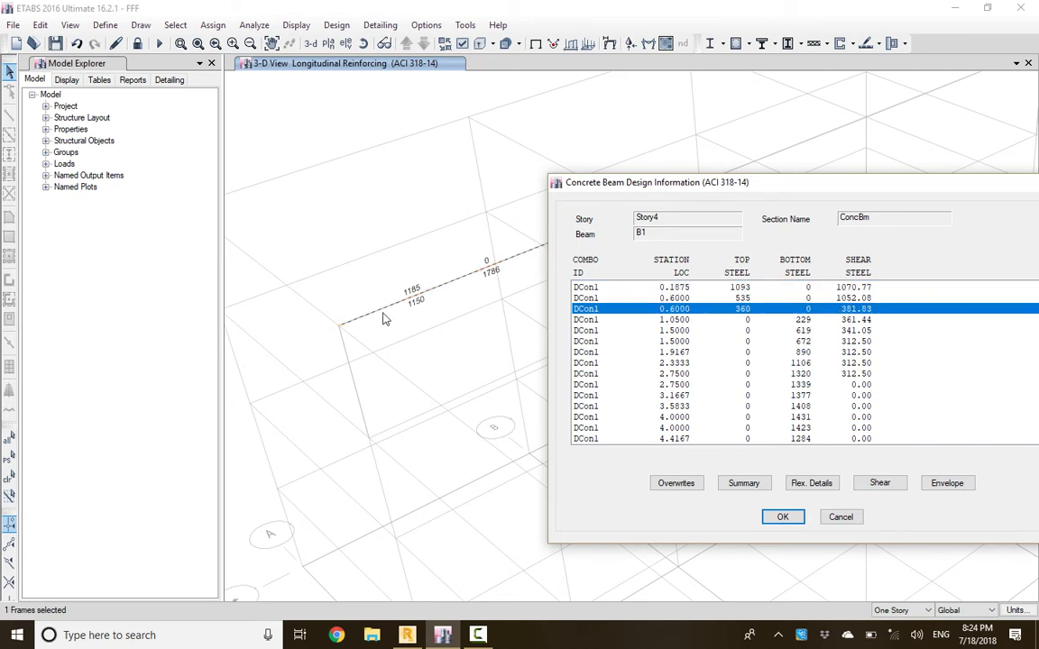
pyautogui.click(810, 309)
pyautogui.click(812, 320)
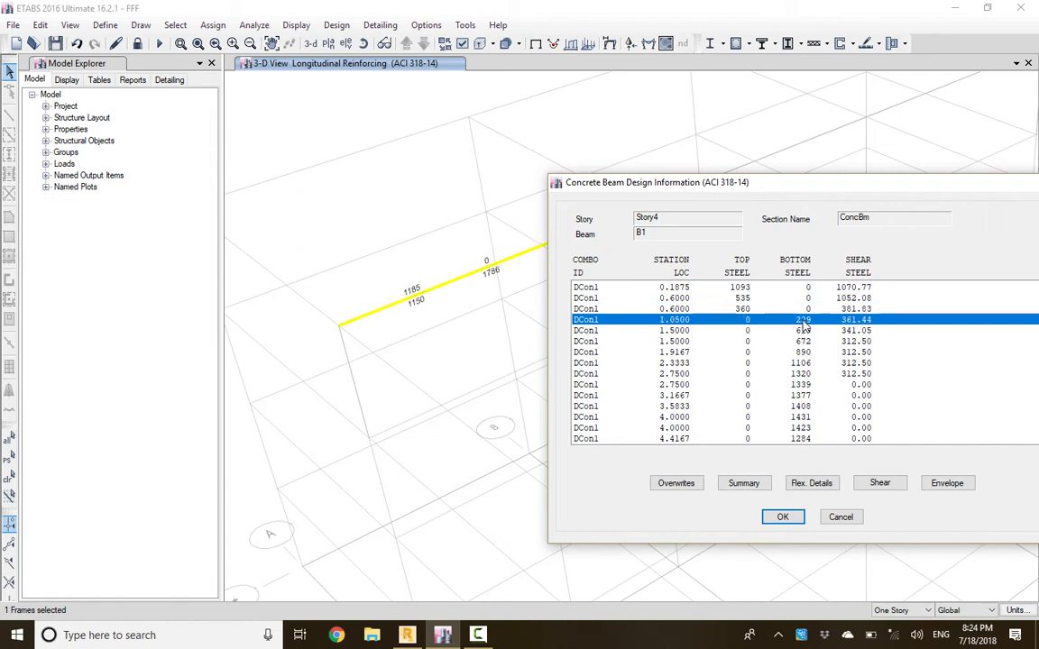
pyautogui.click(801, 331)
pyautogui.scroll(-7, 802, 341)
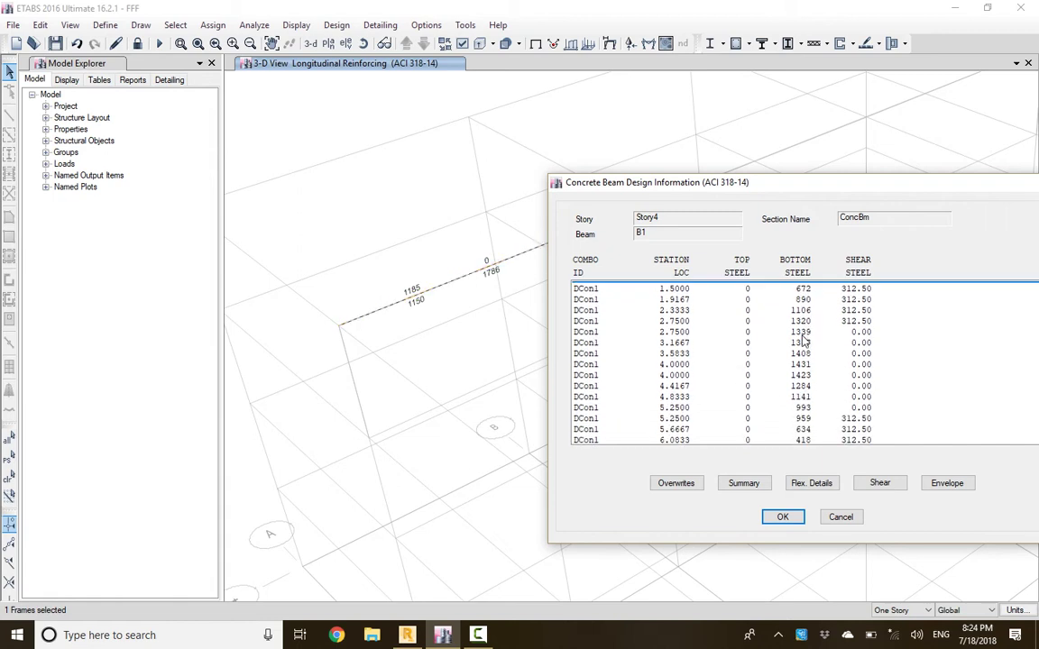
pyautogui.scroll(-1, 802, 341)
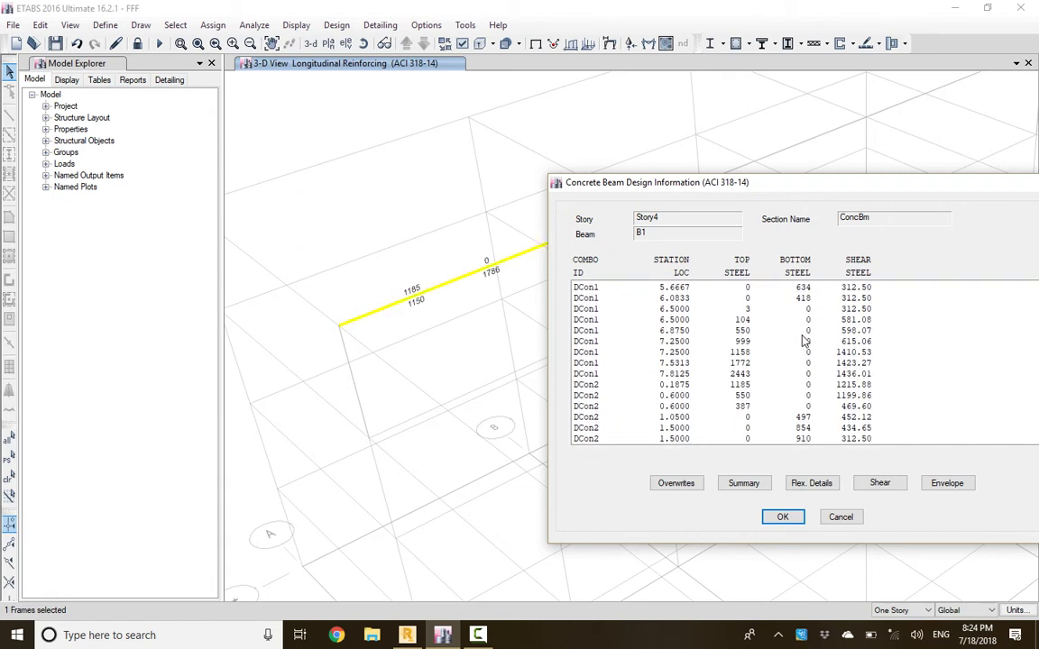
# Select the DCon2 row at station 0.1875 and scan the combination's remaining stations
pyautogui.click(593, 386)
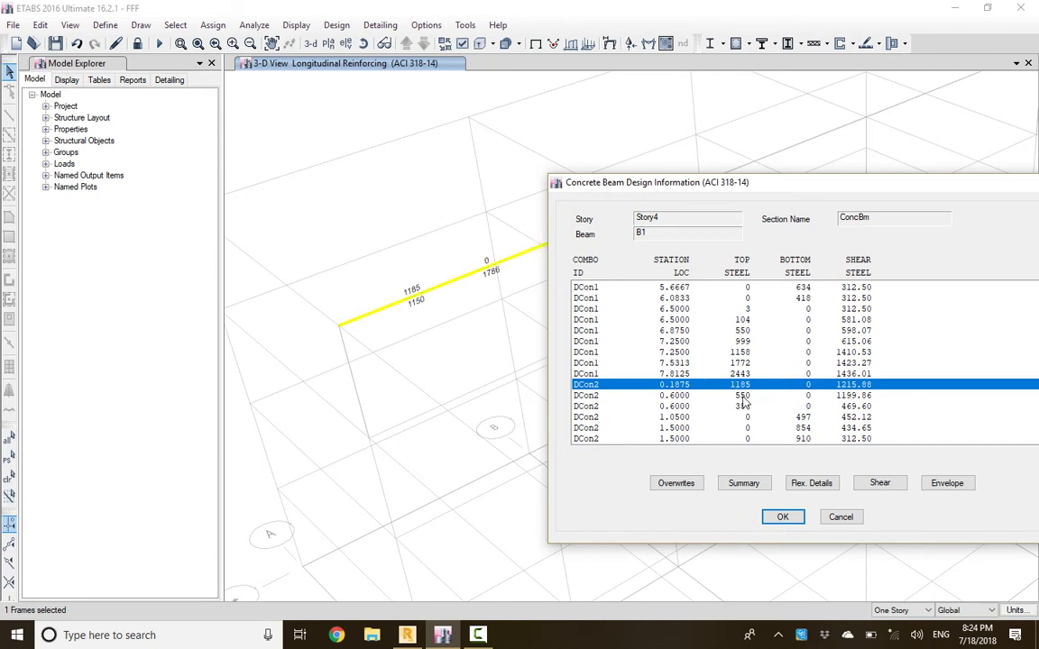
pyautogui.scroll(-5, 785, 409)
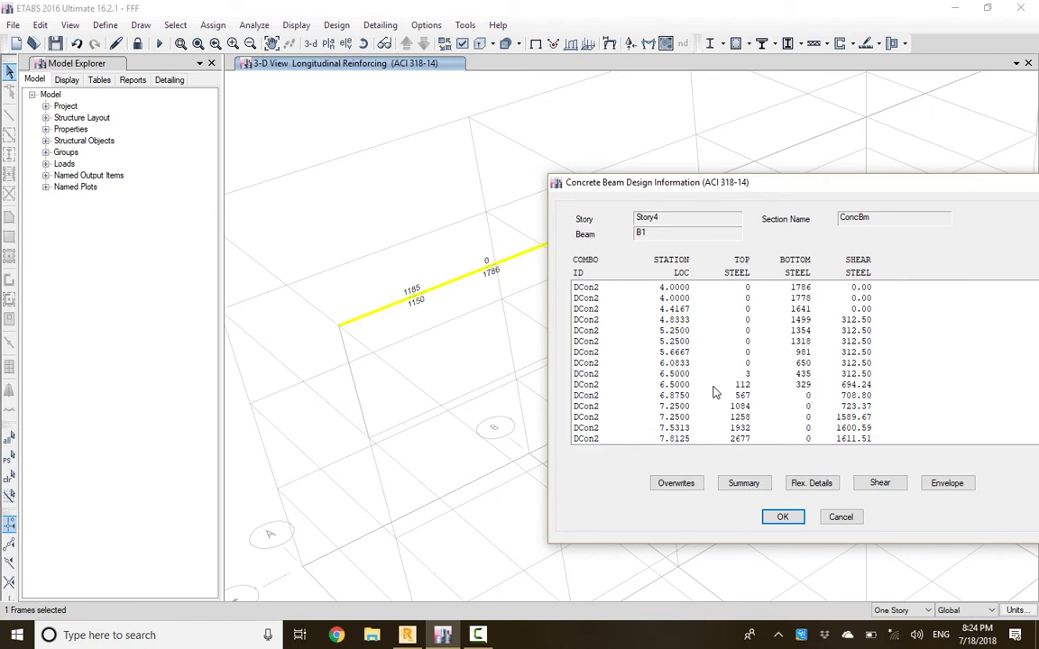
pyautogui.scroll(4, 708, 388)
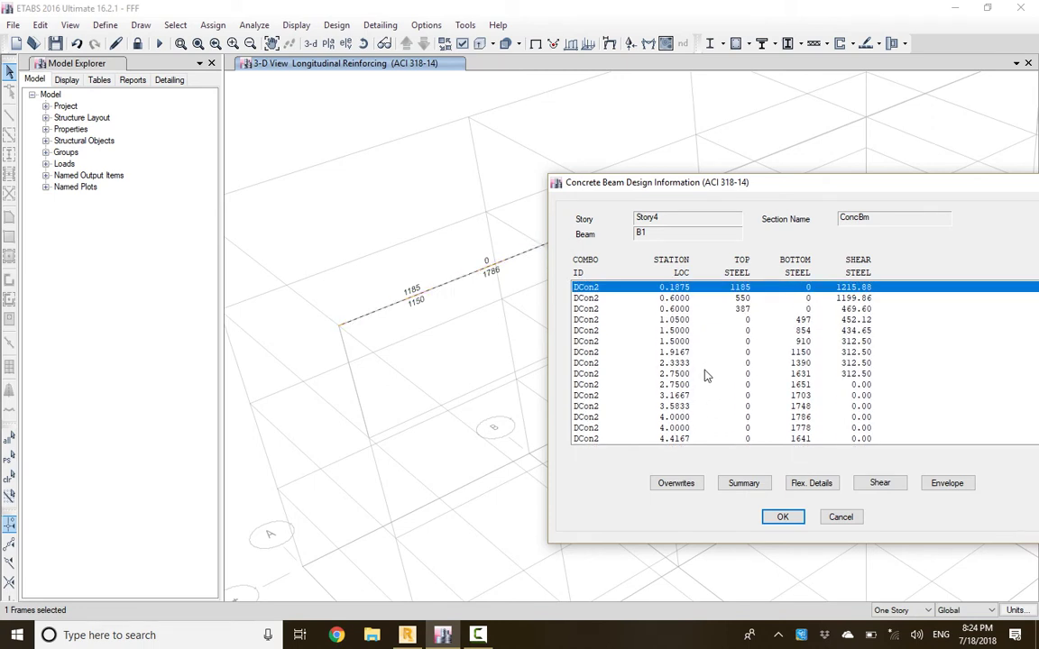
pyautogui.scroll(2, 721, 370)
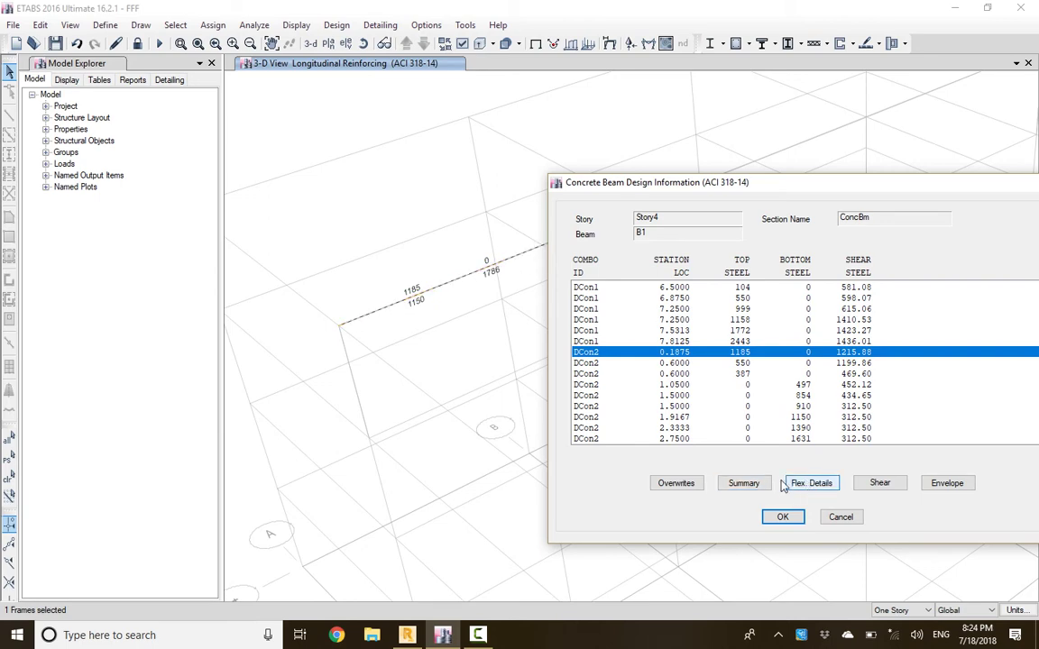
# Review the design summary for DCon2 at station 0.1875 through its moment and shear reinforcement tables, and close the report
pyautogui.click(744, 483)
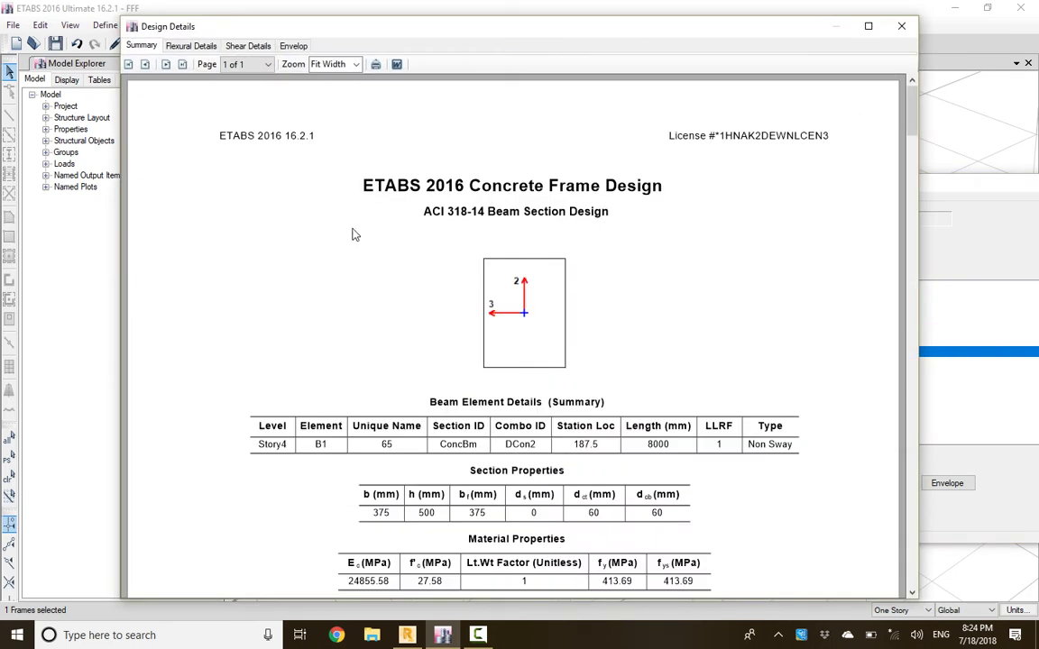
pyautogui.scroll(-5, 338, 225)
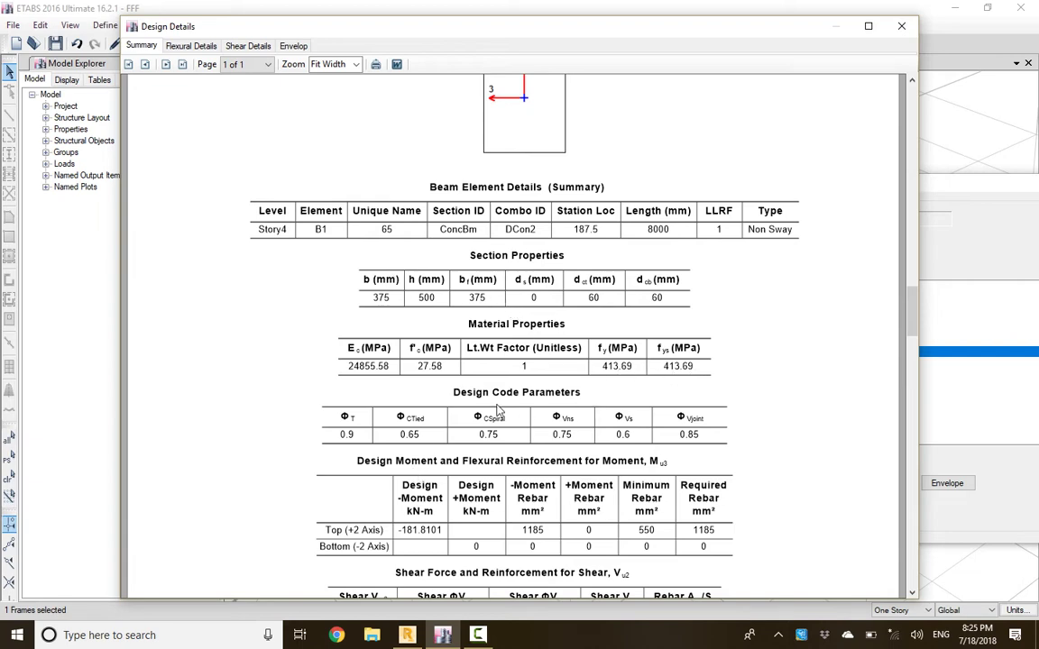
pyautogui.scroll(-1, 467, 379)
pyautogui.scroll(-1, 455, 397)
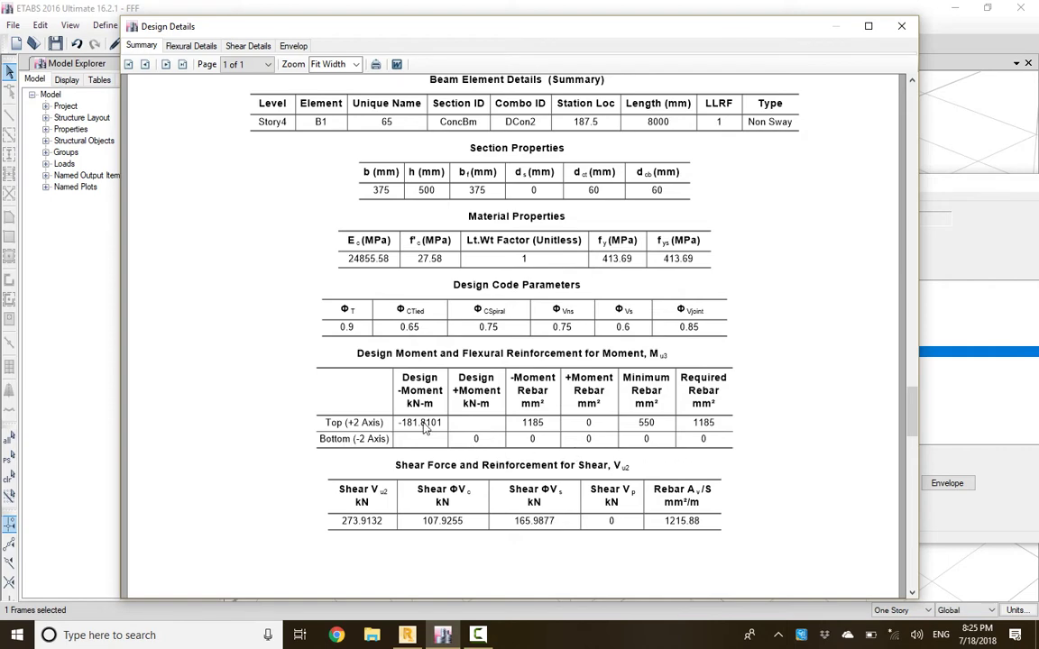
pyautogui.scroll(-3, 361, 397)
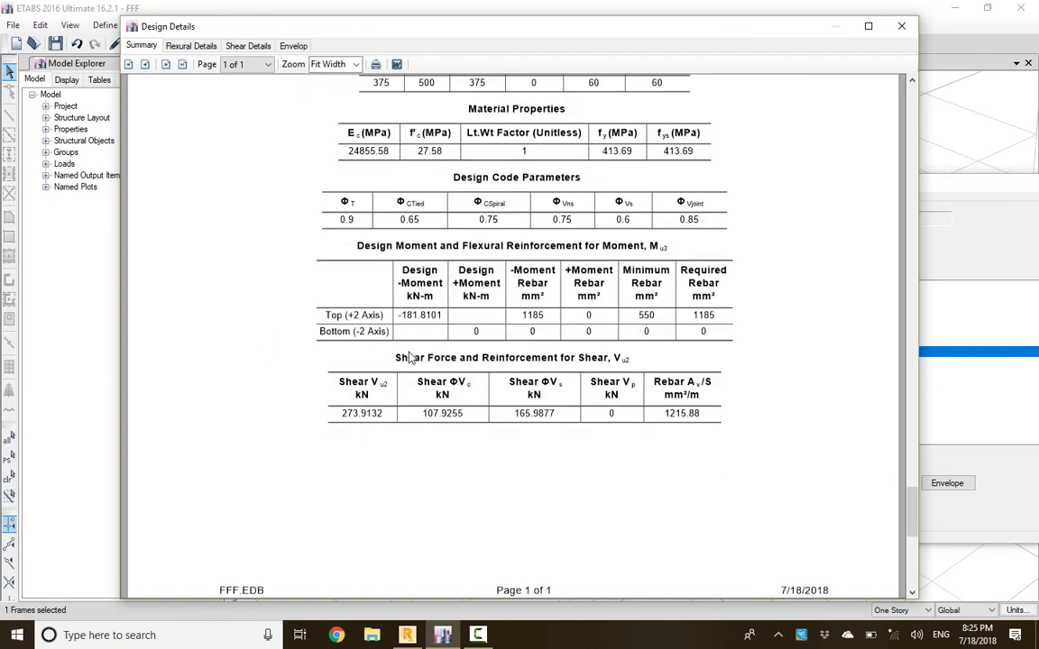
pyautogui.scroll(-2, 408, 358)
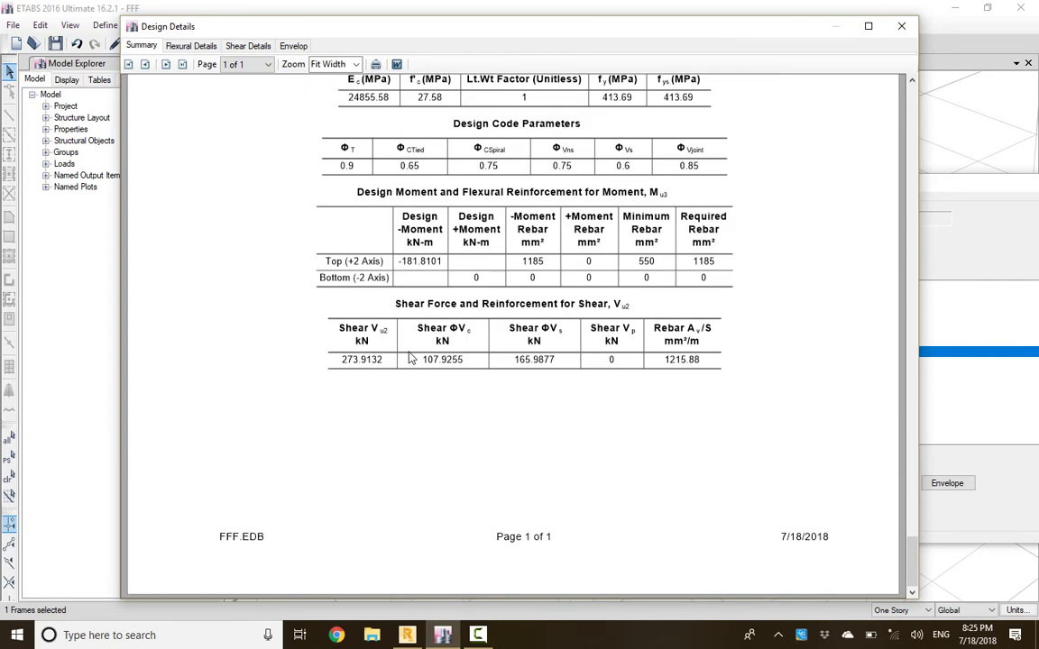
pyautogui.scroll(13, 409, 358)
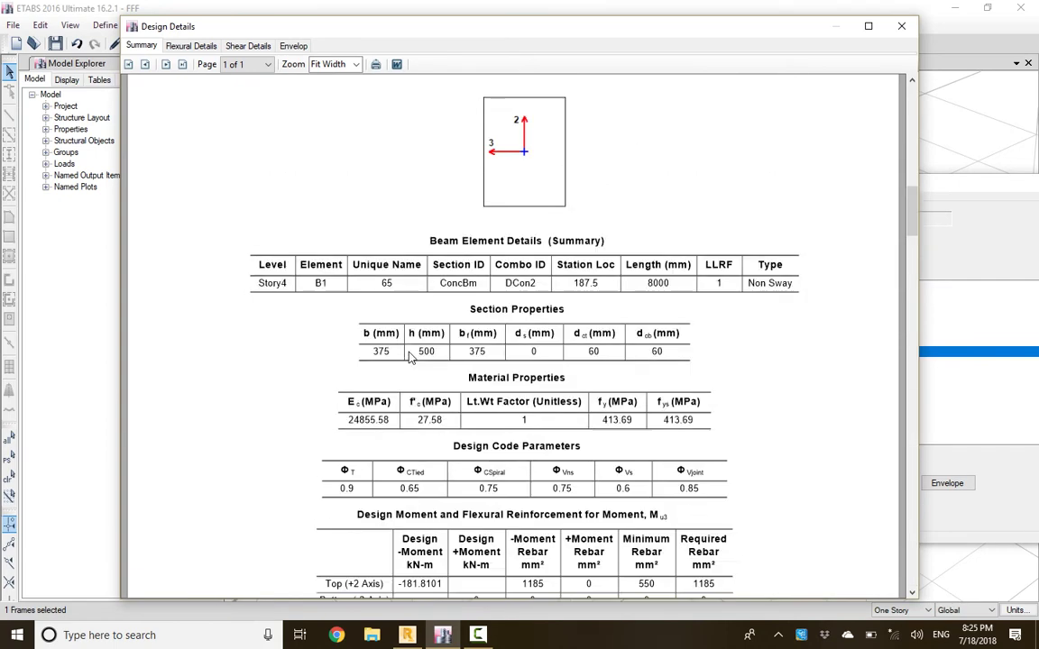
pyautogui.click(901, 25)
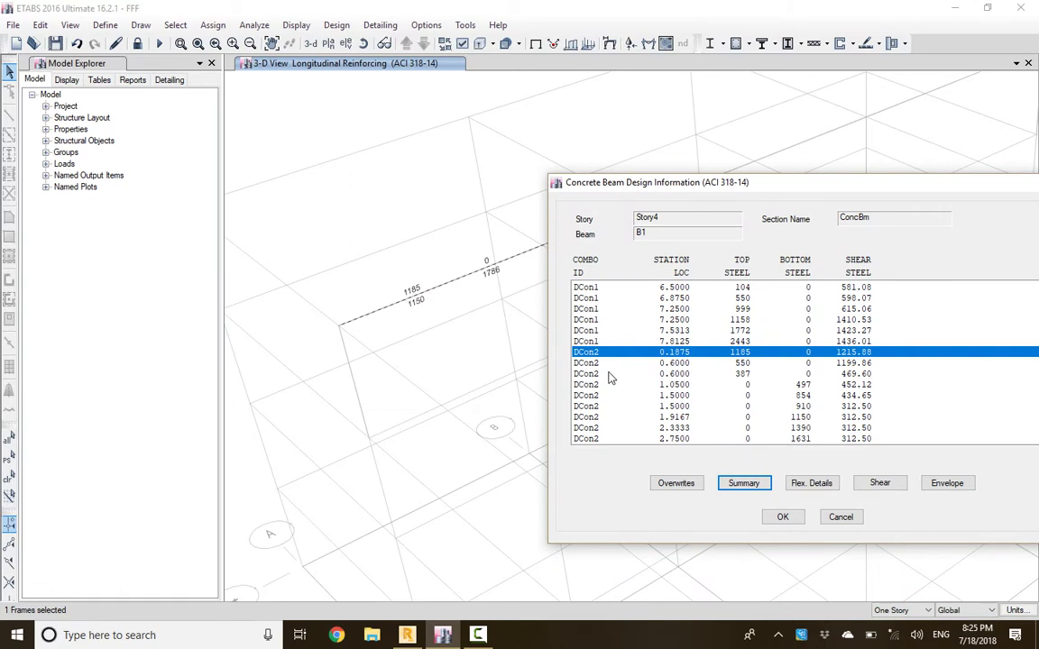
# Find the DCon2 station that governs the bottom steel near the beam's start and select its row at 1.9167
pyautogui.scroll(-5, 783, 376)
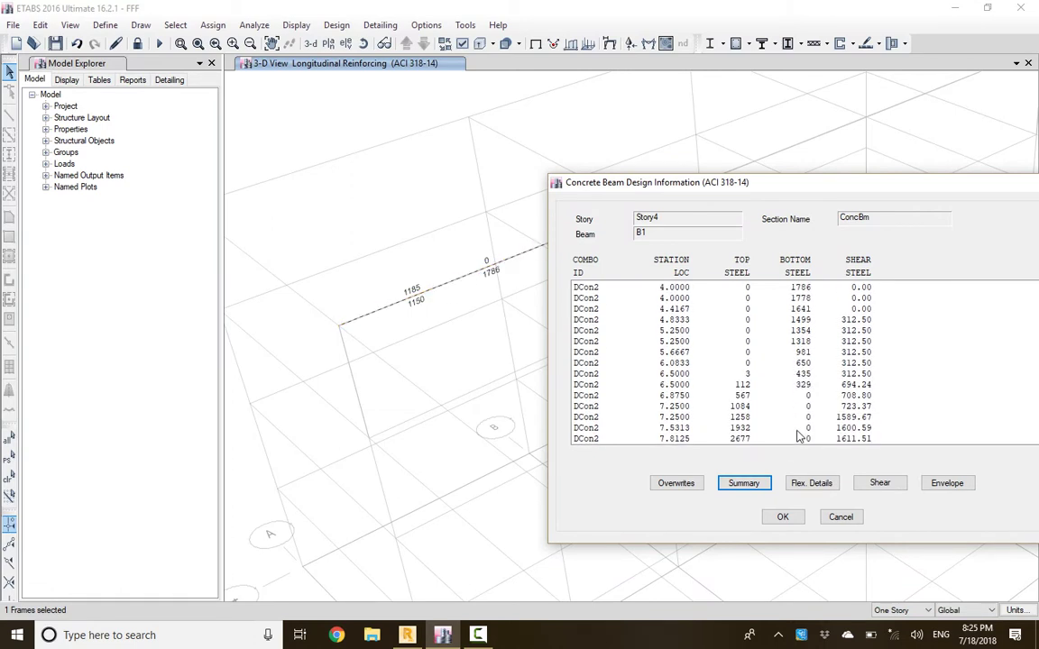
pyautogui.click(806, 343)
pyautogui.scroll(2, 799, 402)
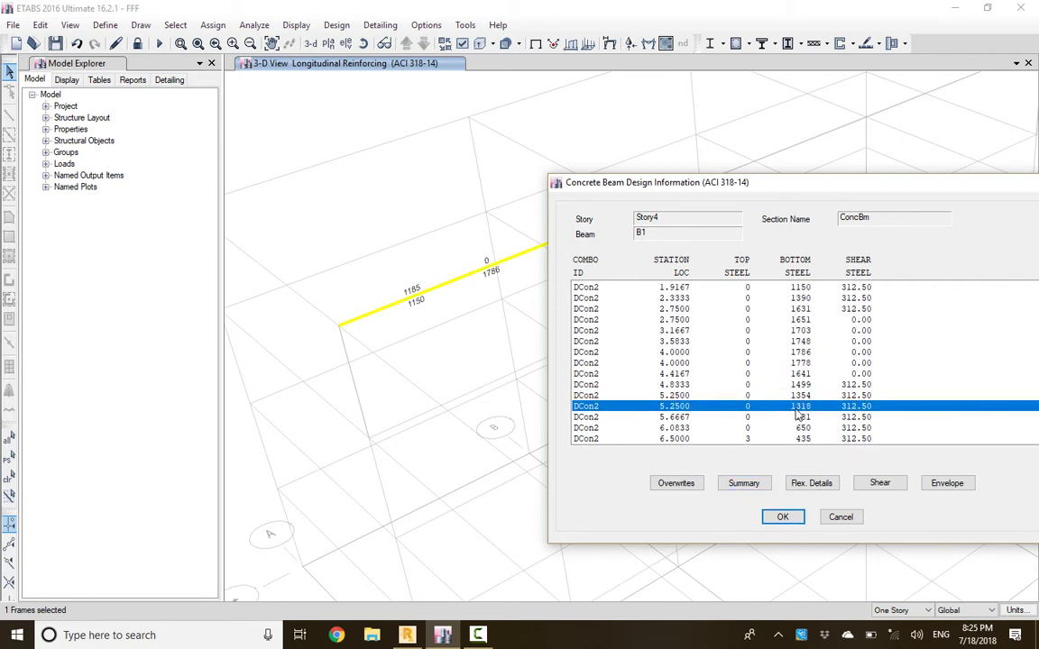
pyautogui.scroll(2, 785, 388)
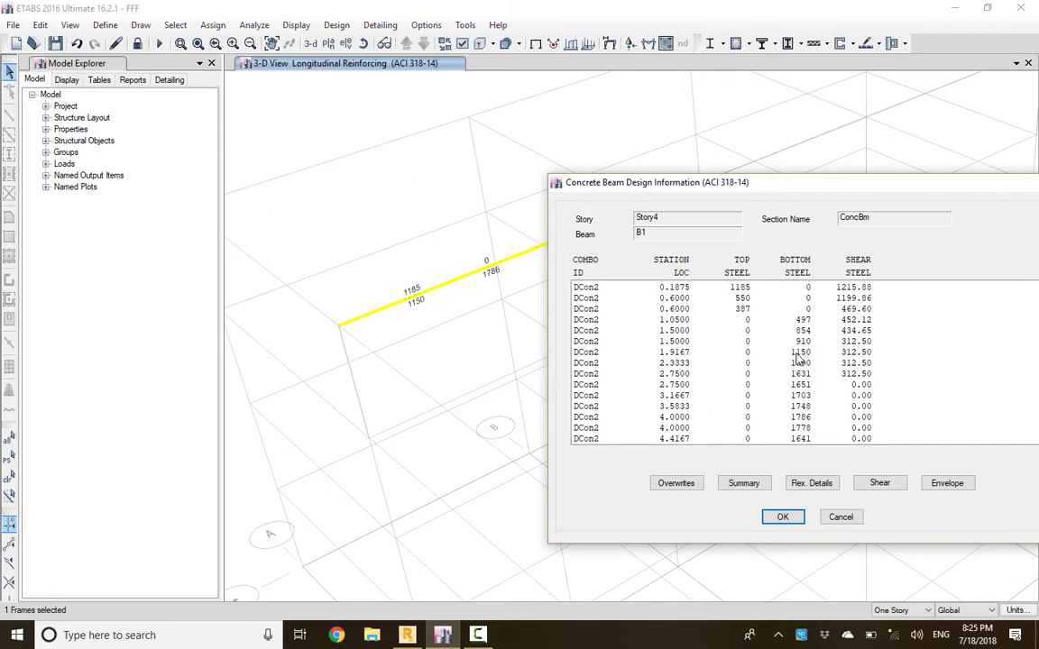
pyautogui.click(798, 353)
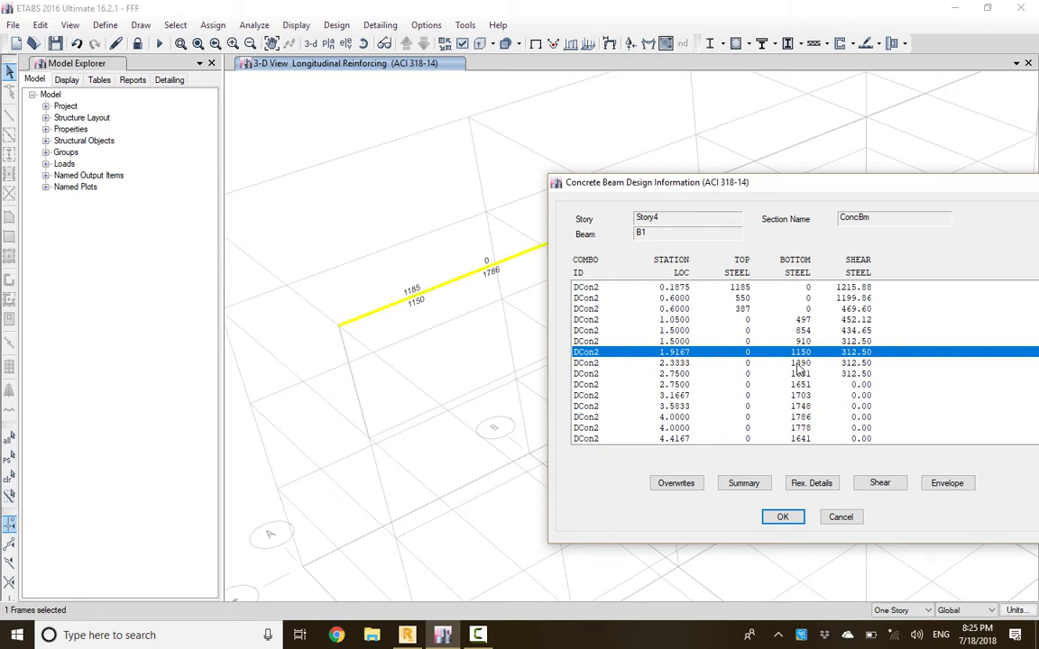
# Review the design summary for DCon2 at station 1.9167, including the positive design moment and required bottom rebar, and close it
pyautogui.click(743, 483)
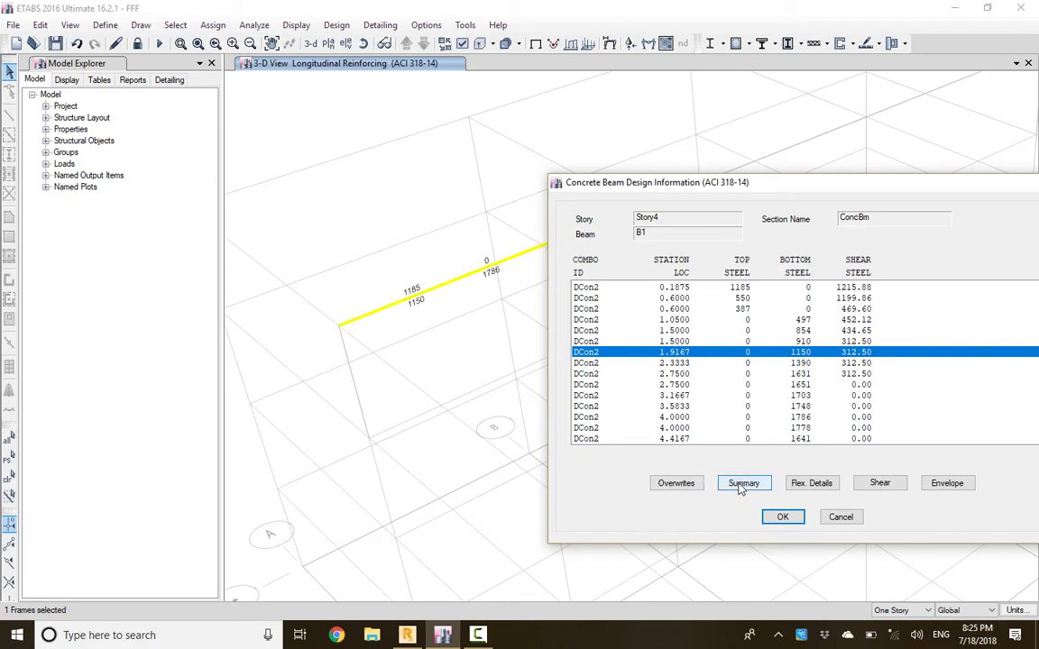
pyautogui.scroll(-5, 542, 290)
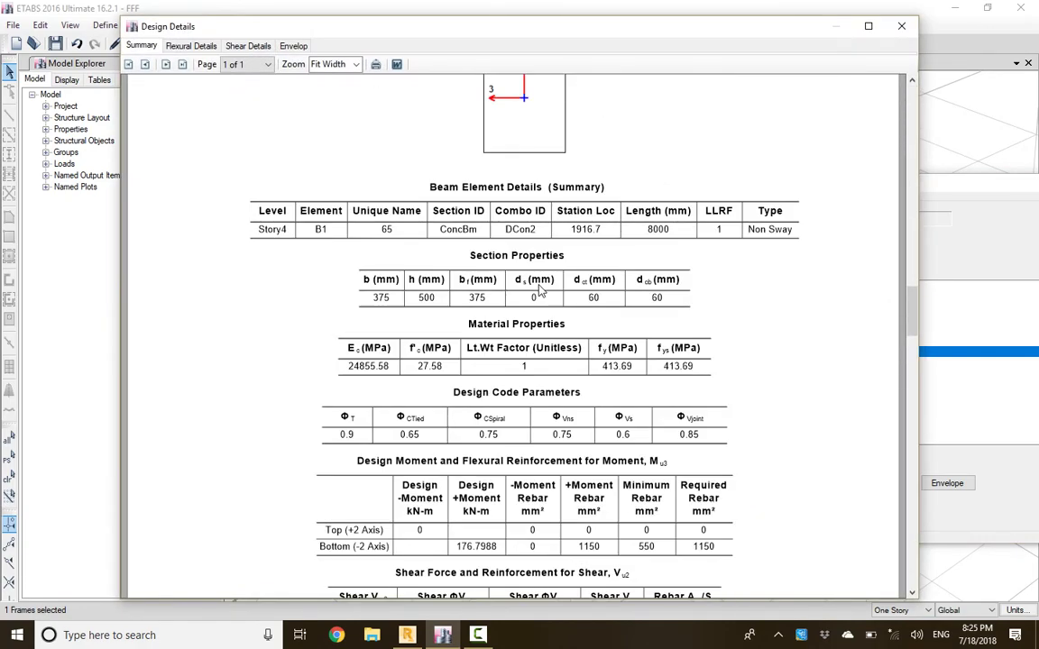
pyautogui.scroll(-1, 539, 291)
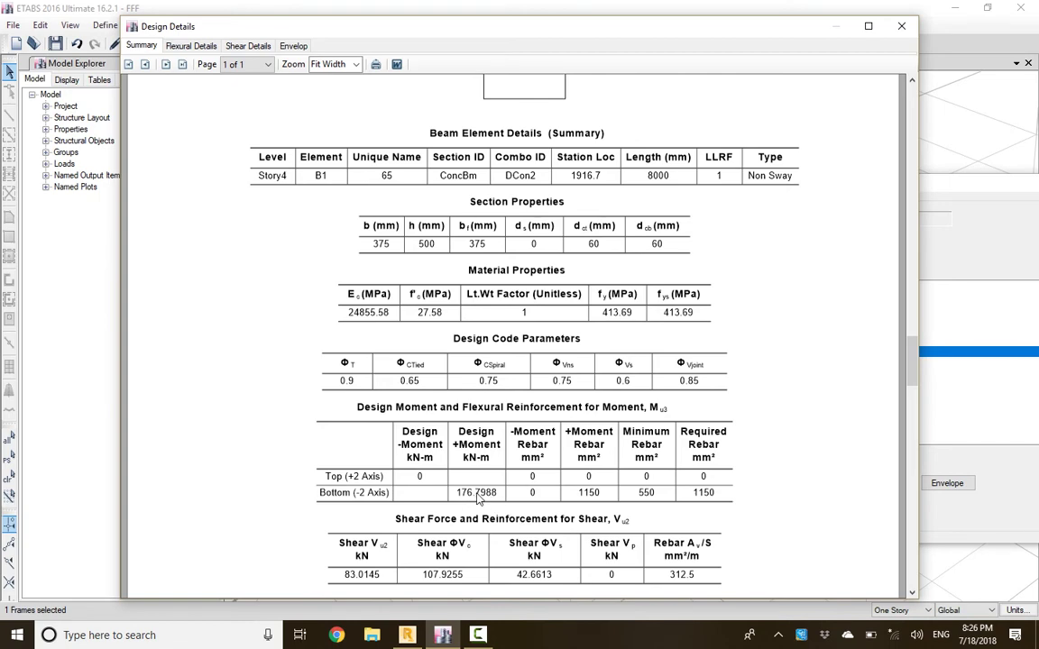
pyautogui.moveTo(441, 37); pyautogui.dragTo(563, 22)
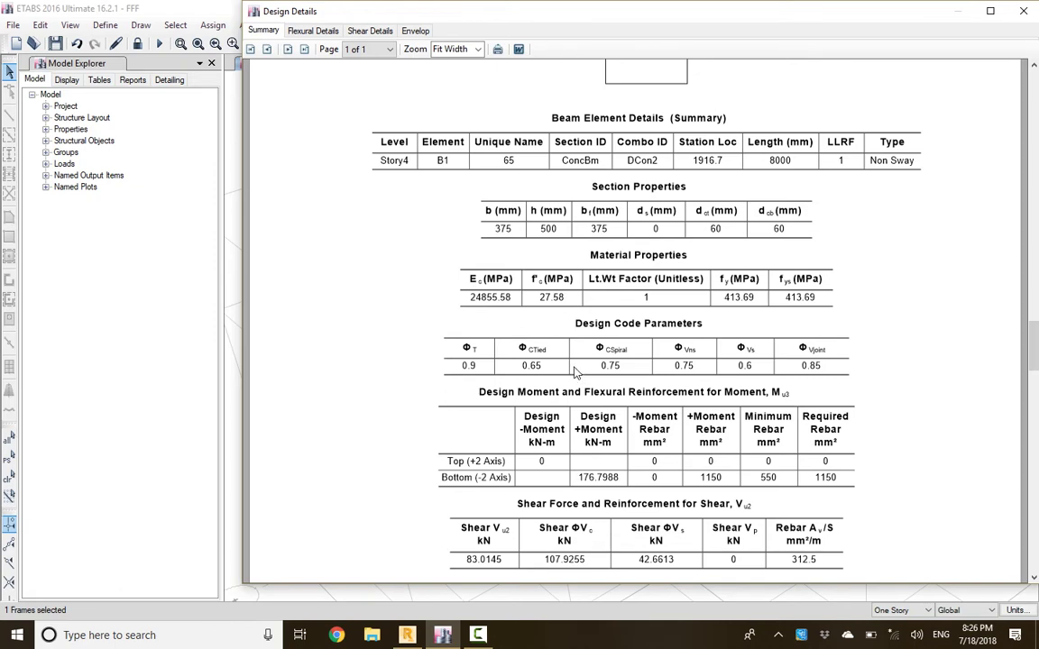
pyautogui.scroll(5, 574, 371)
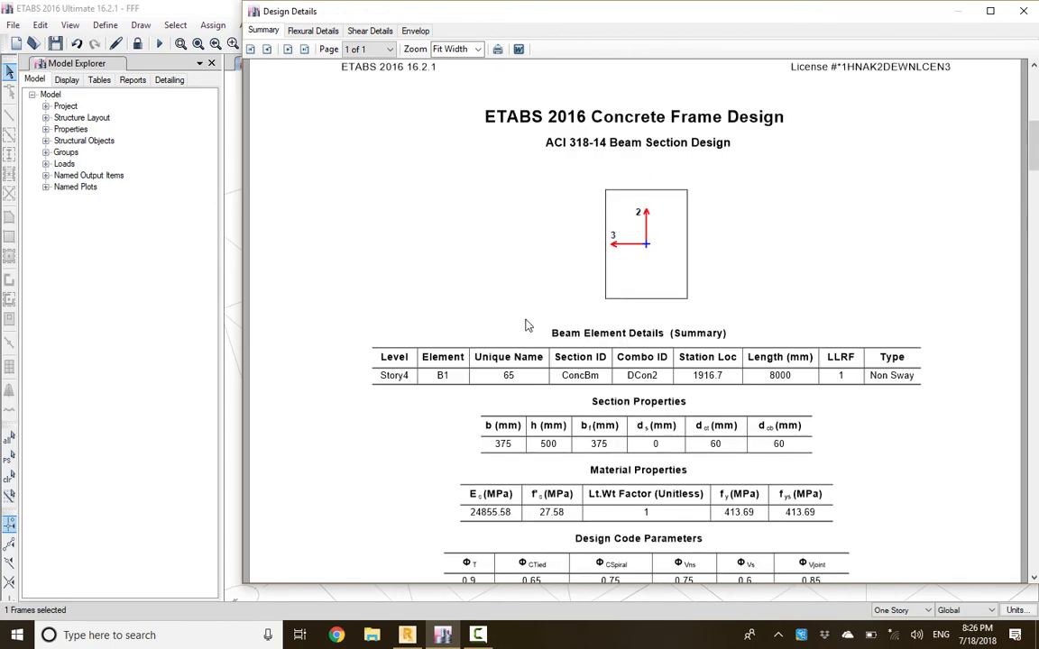
pyautogui.scroll(-2, 527, 325)
pyautogui.scroll(-4, 528, 325)
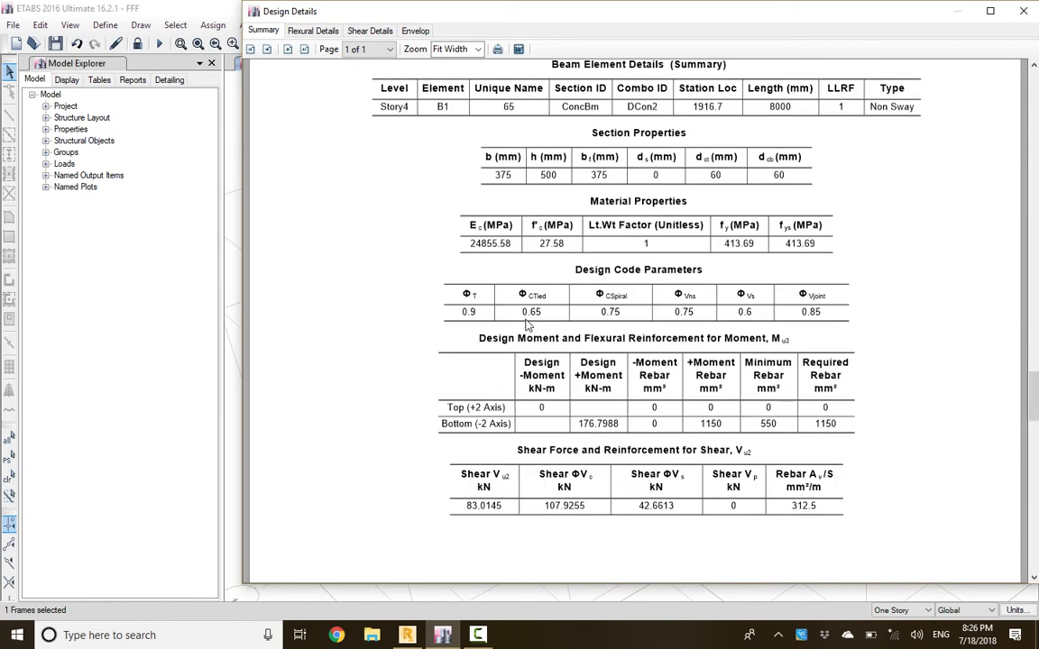
pyautogui.scroll(-5, 528, 325)
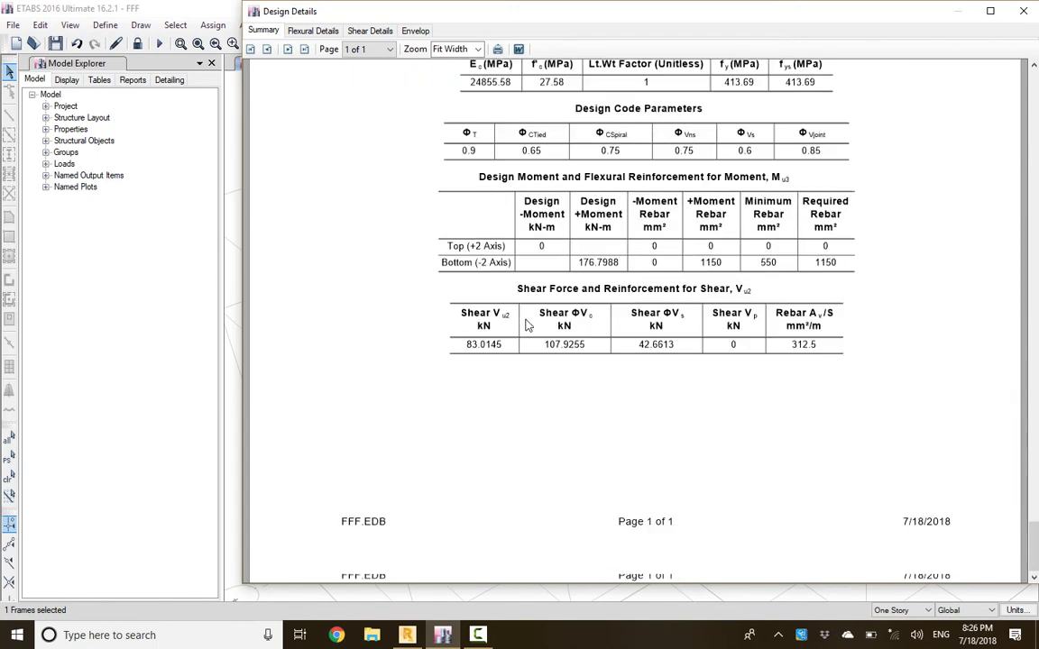
pyautogui.click(1024, 10)
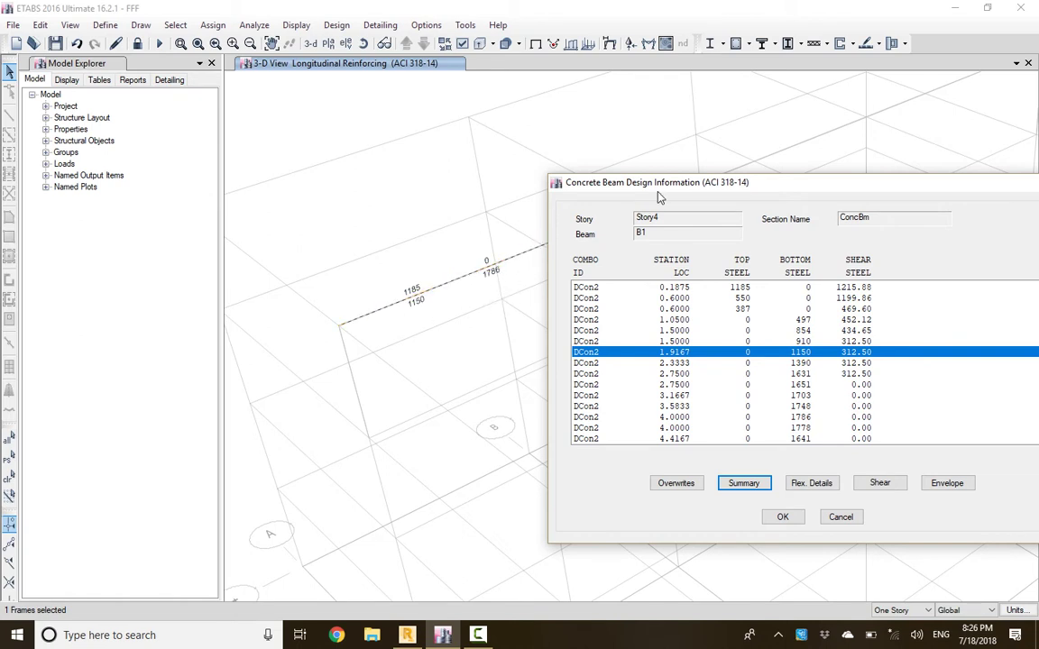
# Uncover the beam's reinforcement labels to compare with the station table, and recheck the station 1.9167 design summary
pyautogui.moveTo(592, 182); pyautogui.dragTo(566, 312)
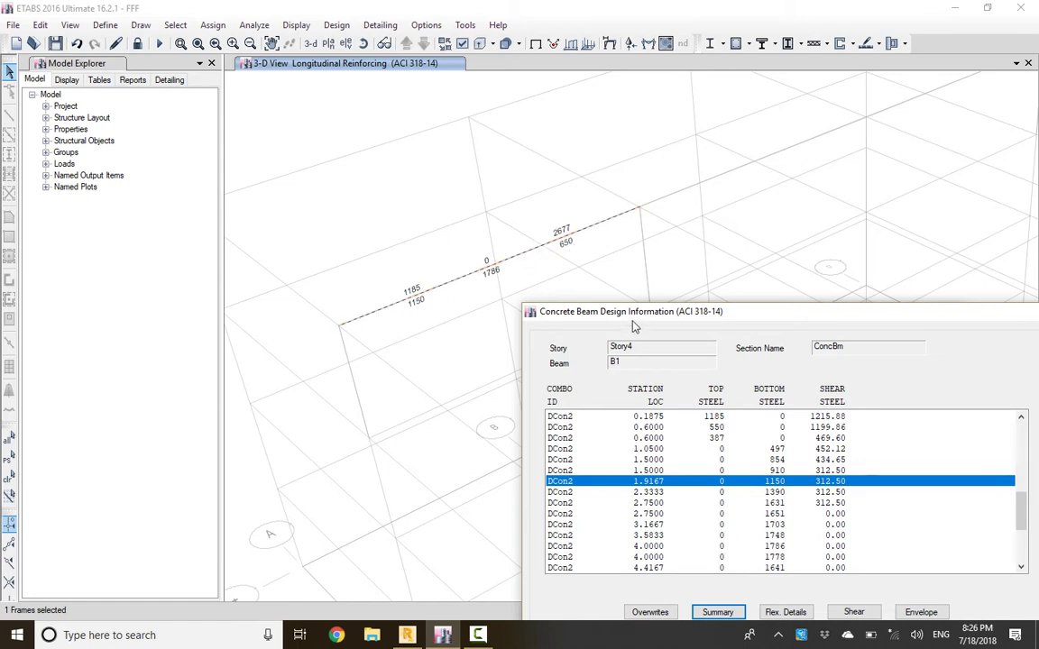
pyautogui.moveTo(642, 320); pyautogui.dragTo(610, 248)
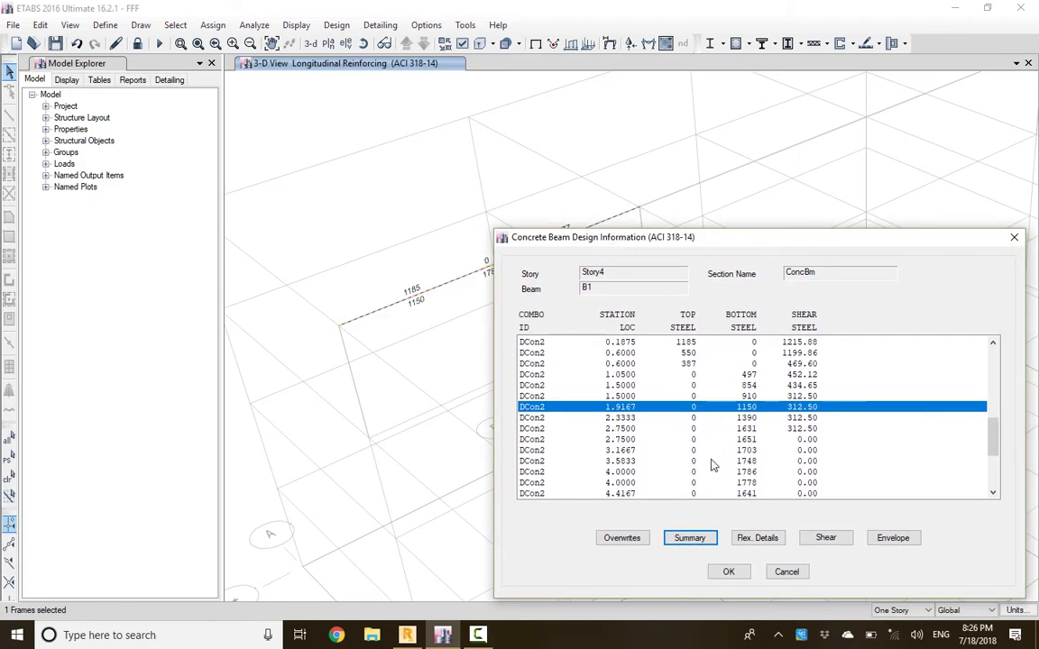
pyautogui.click(690, 539)
pyautogui.scroll(-5, 595, 350)
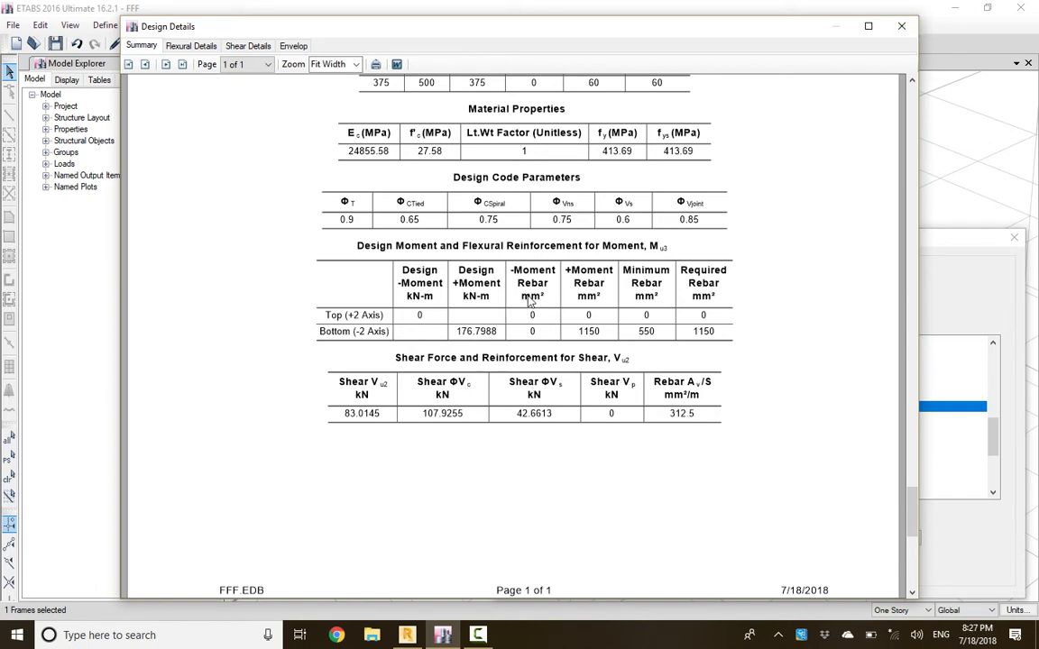
pyautogui.click(901, 25)
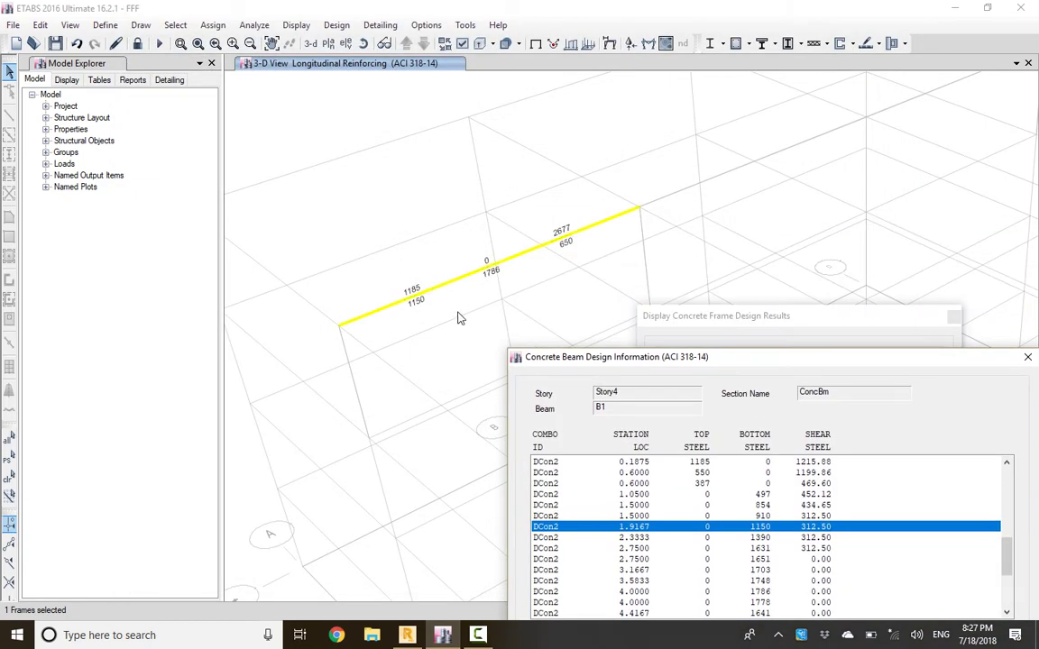
# Review beam B1's station table back to the first DCon1 rows, and close the design information and results display dialogs
pyautogui.moveTo(622, 360); pyautogui.dragTo(529, 194)
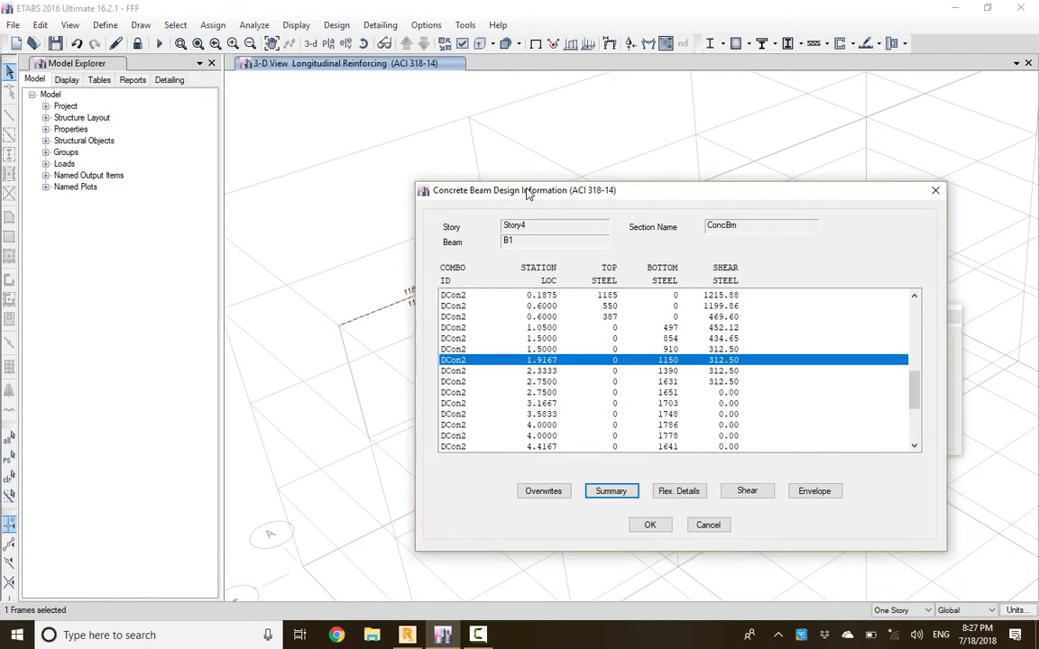
pyautogui.scroll(2, 521, 367)
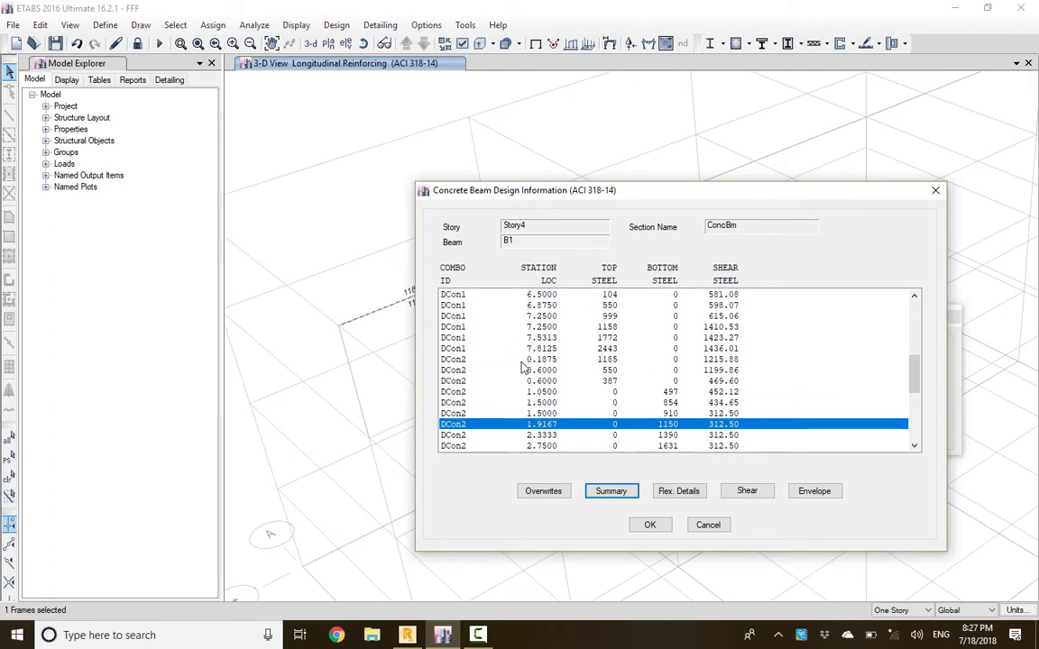
pyautogui.scroll(6, 522, 367)
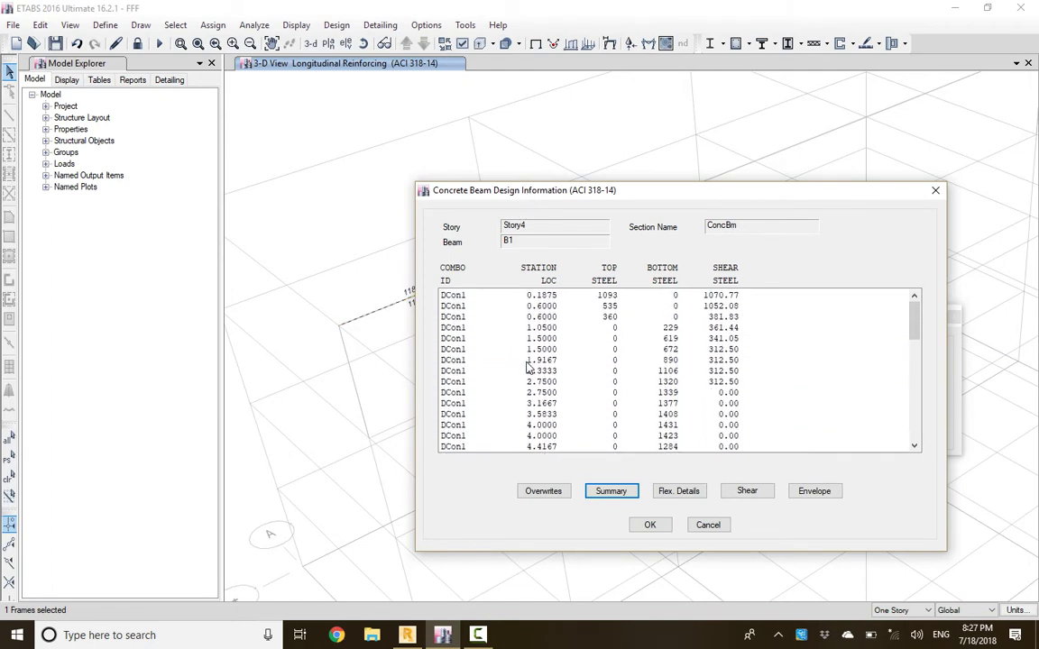
pyautogui.click(708, 525)
pyautogui.click(806, 430)
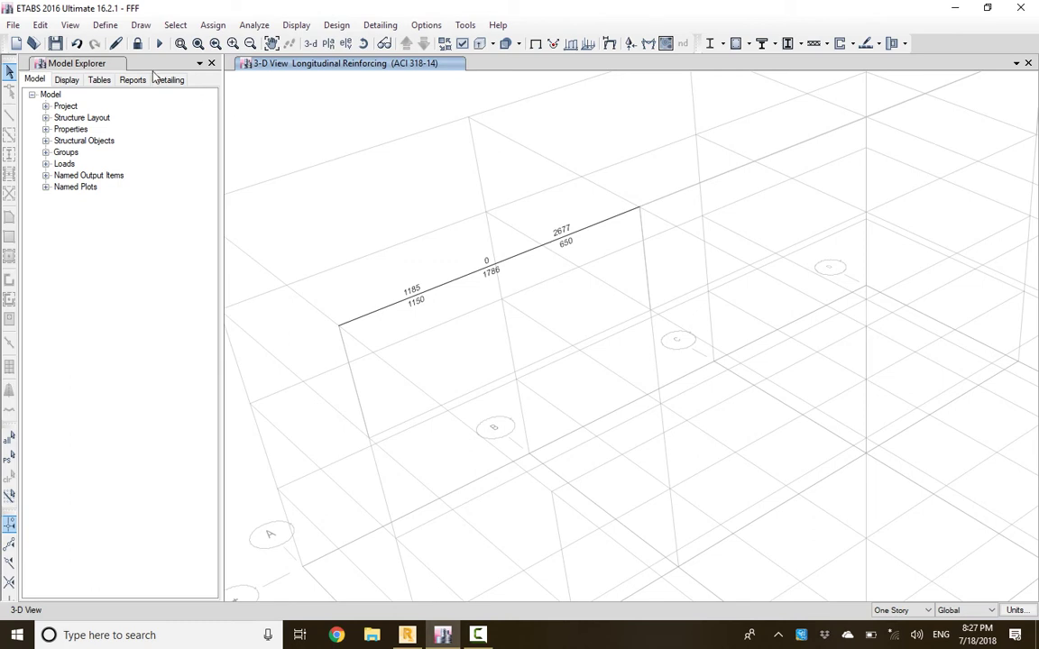
# Unlock the model and add a new United States rebar material based on ASTM A615 Grade 60
pyautogui.click(137, 43)
pyautogui.click(559, 369)
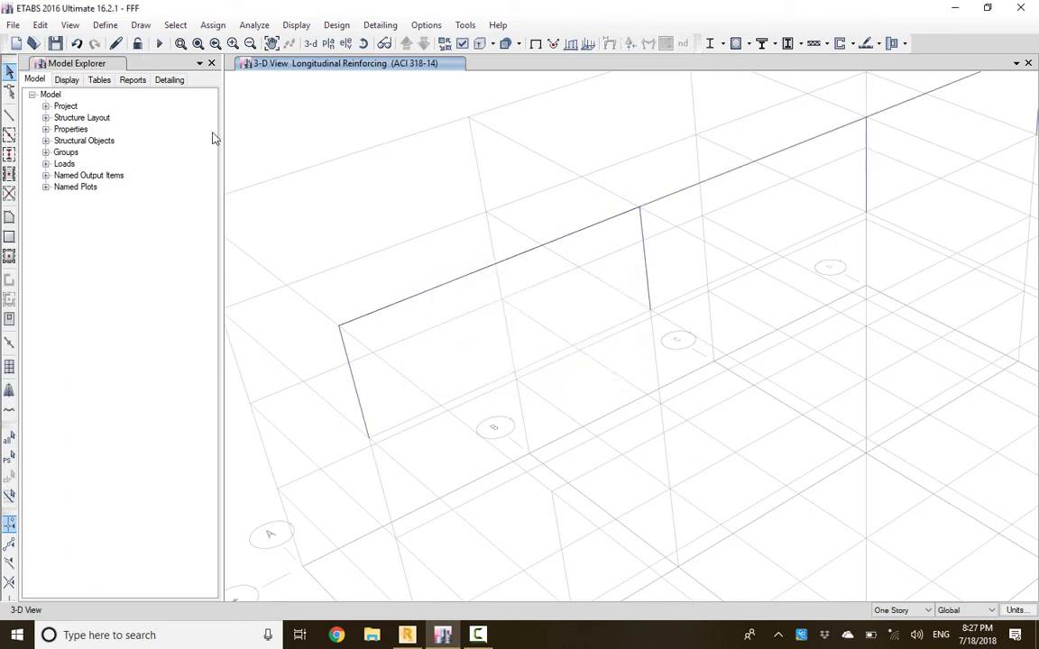
pyautogui.click(106, 25)
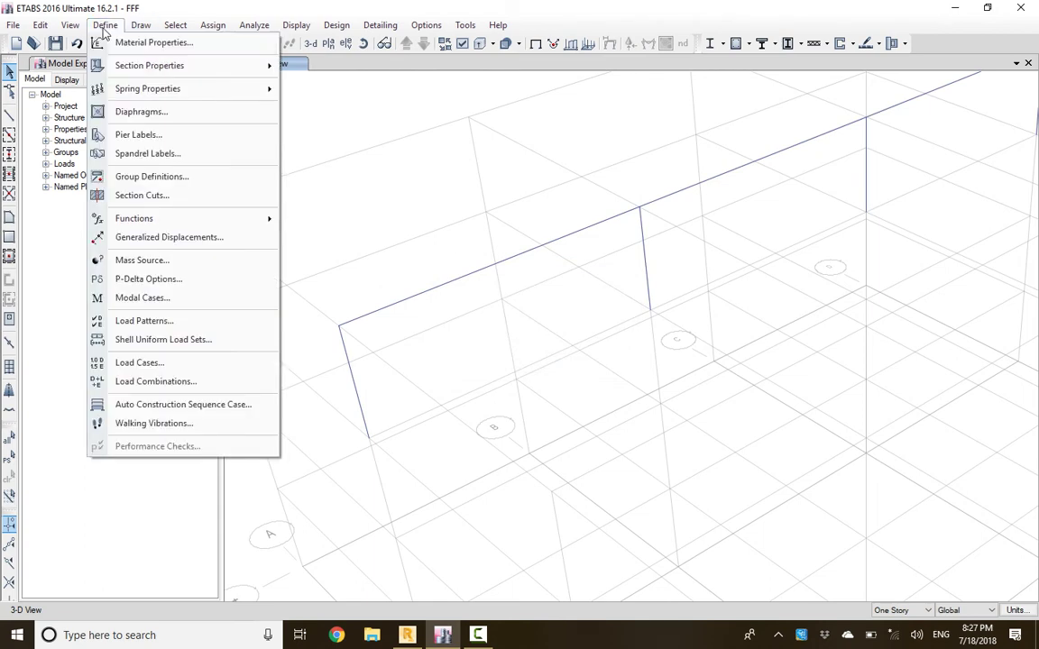
pyautogui.click(158, 43)
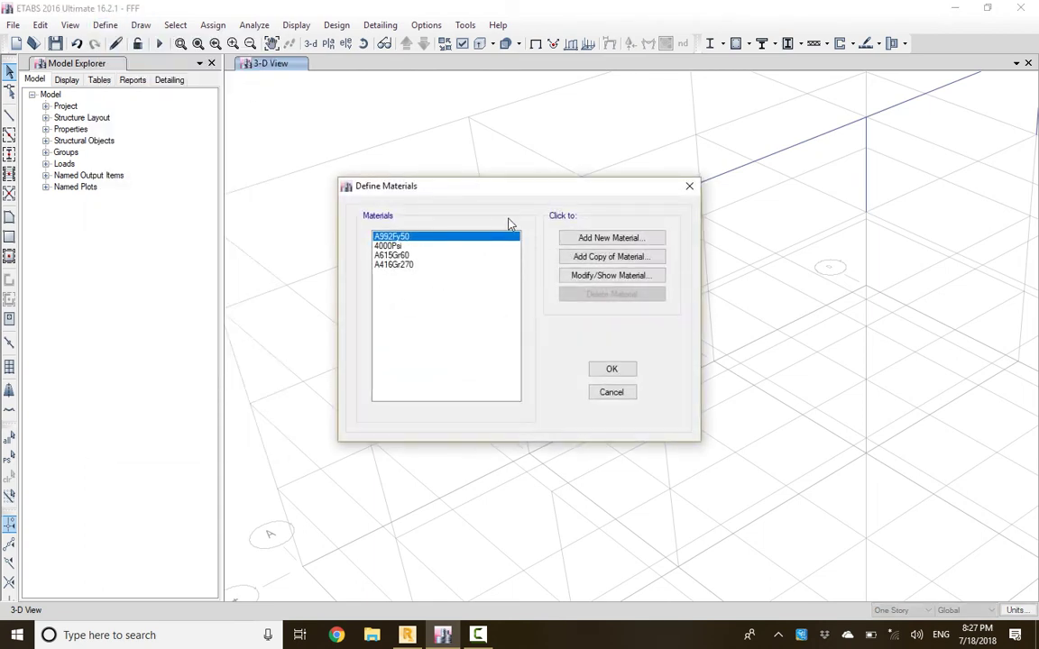
pyautogui.click(610, 238)
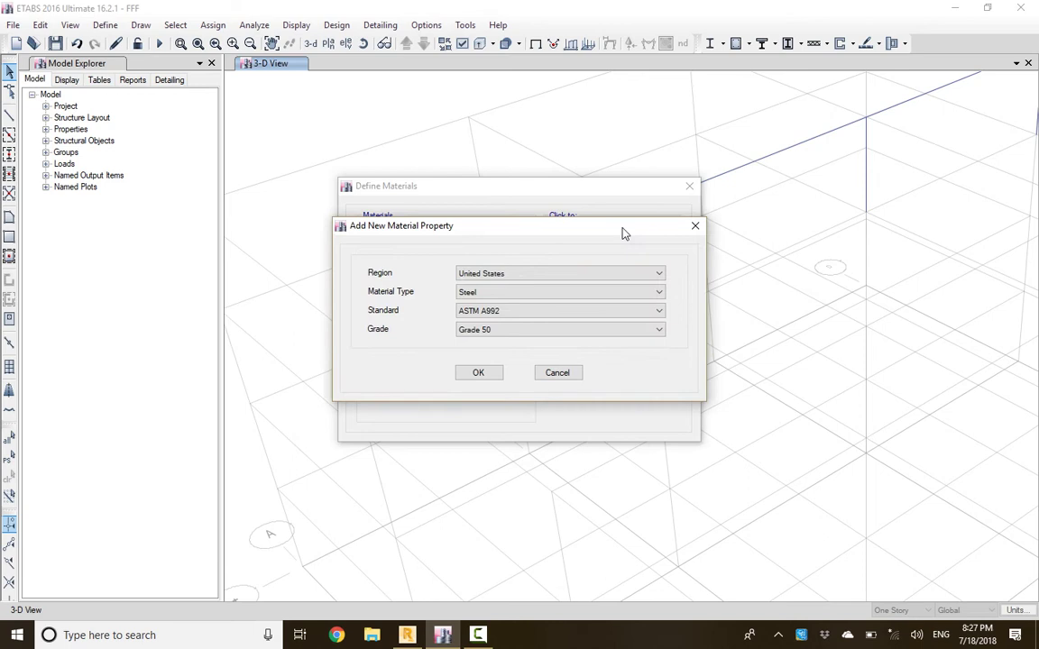
pyautogui.click(537, 255)
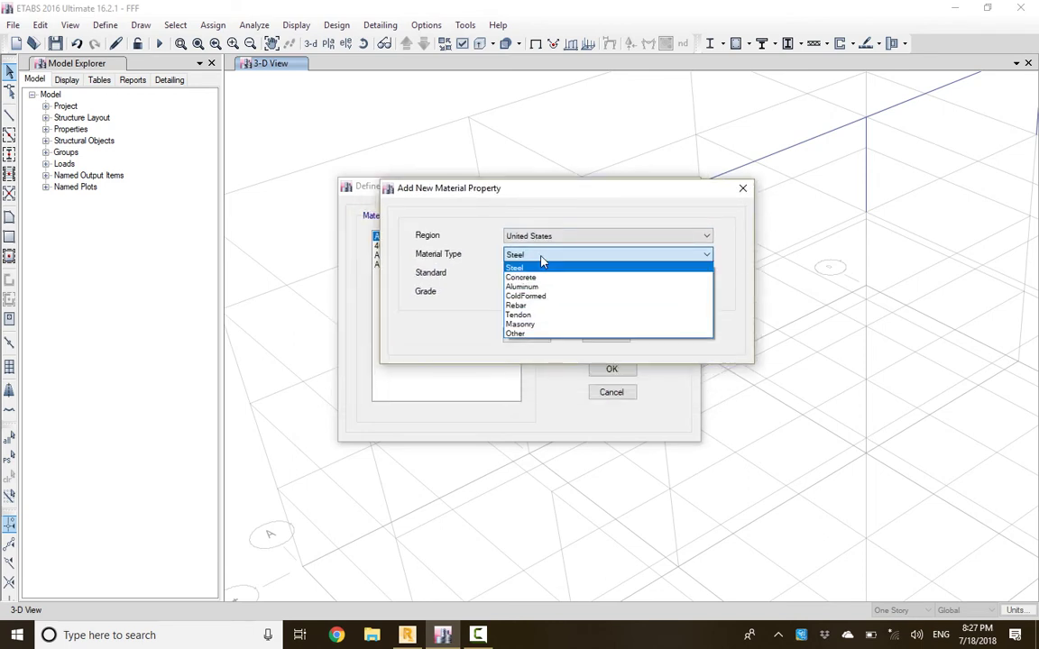
pyautogui.click(531, 307)
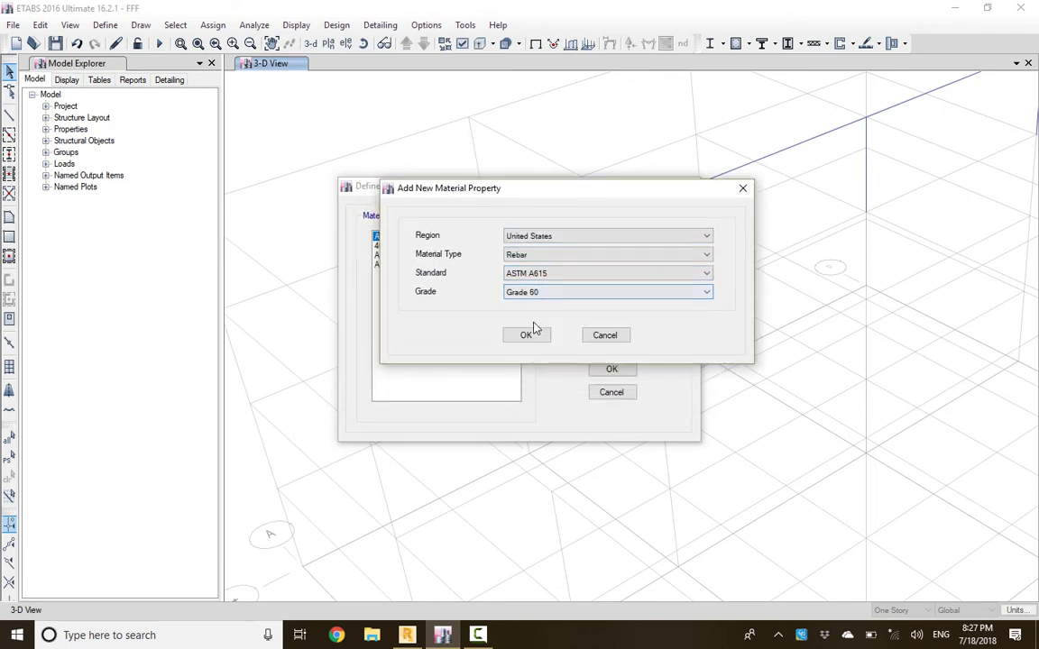
pyautogui.click(528, 334)
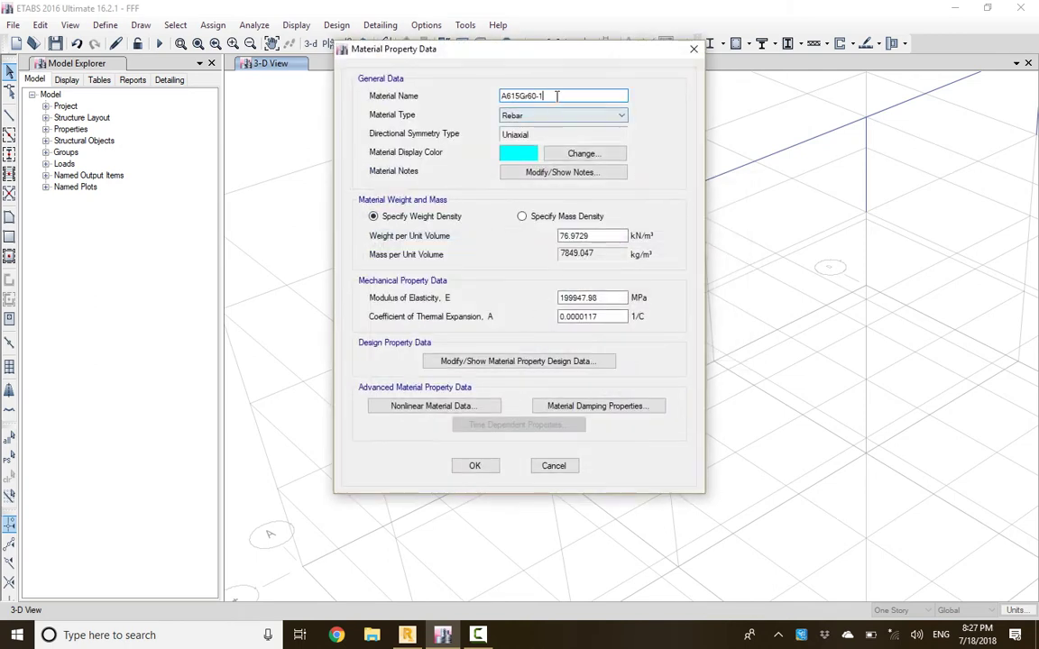
# Name the rebar material SD390 and set its modulus of elasticity to 200000 MPa
pyautogui.doubleClick(557, 95)
pyautogui.write('SD390')
pyautogui.doubleClick(611, 297)
pyautogui.write('200000')
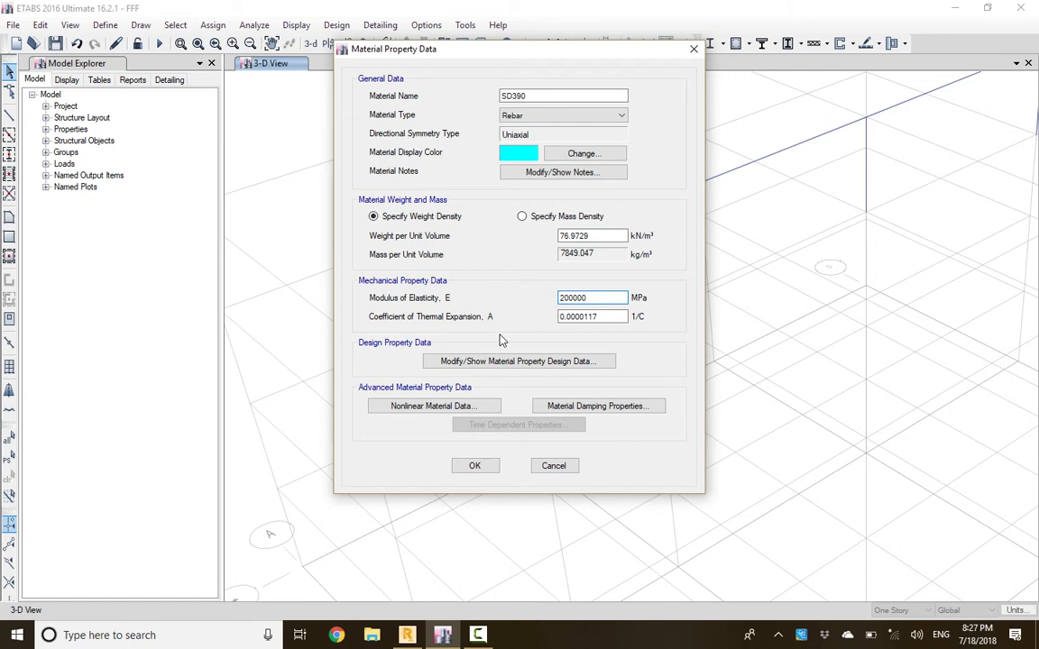
# Set SD390's minimum yield strength Fy and expected yield strength Fye to 390 MPa, and accept the material
pyautogui.click(534, 361)
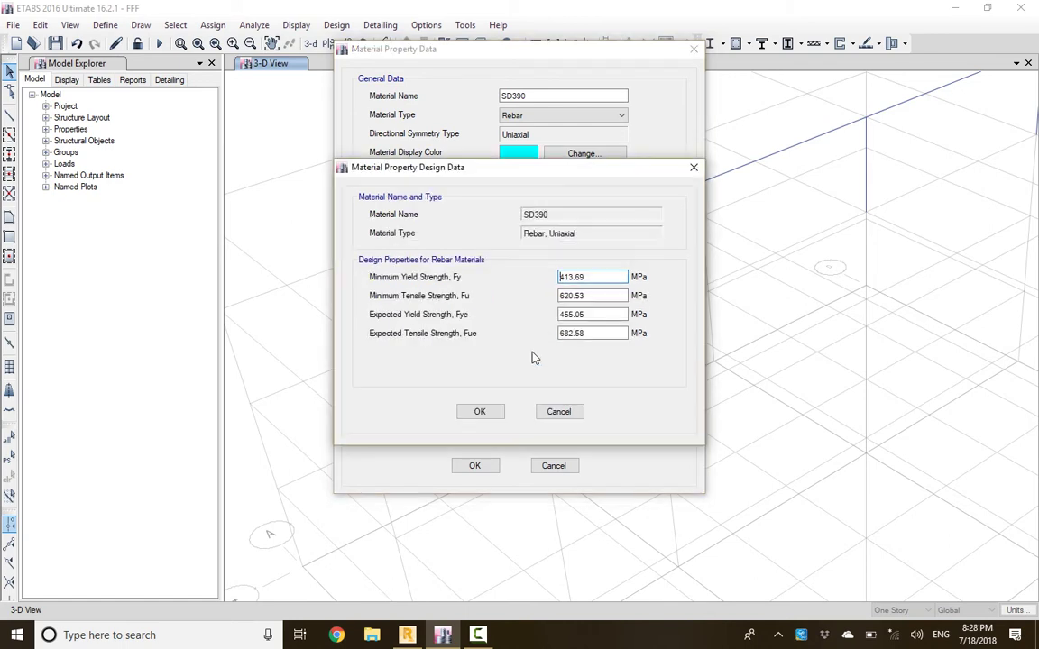
pyautogui.doubleClick(608, 277)
pyautogui.write('390')
pyautogui.press('Tab')
pyautogui.press('Tab')
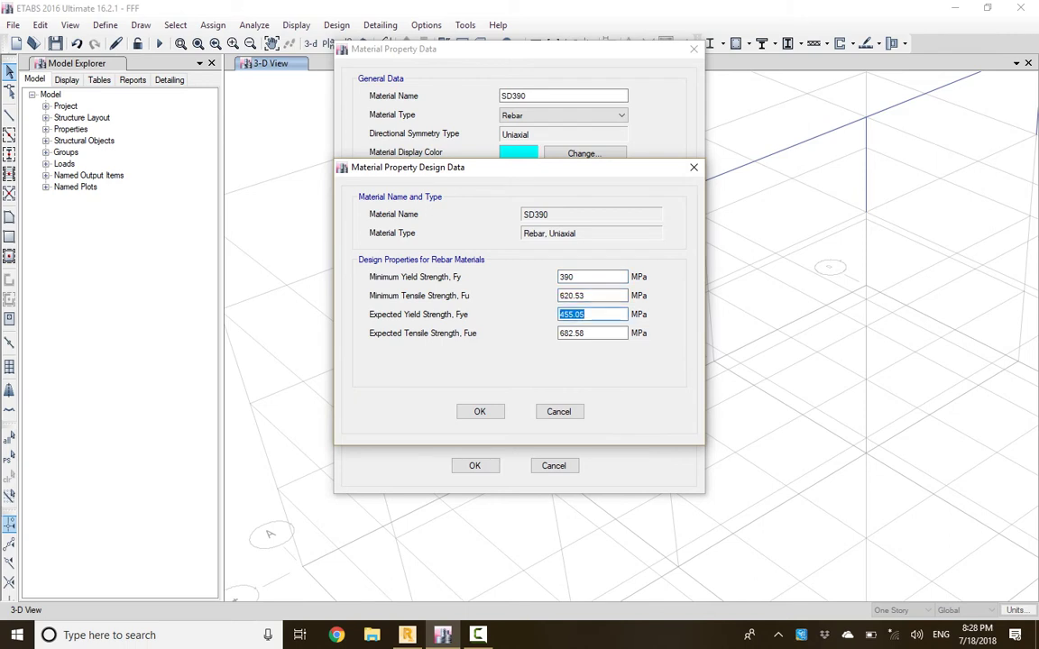
pyautogui.write('3')
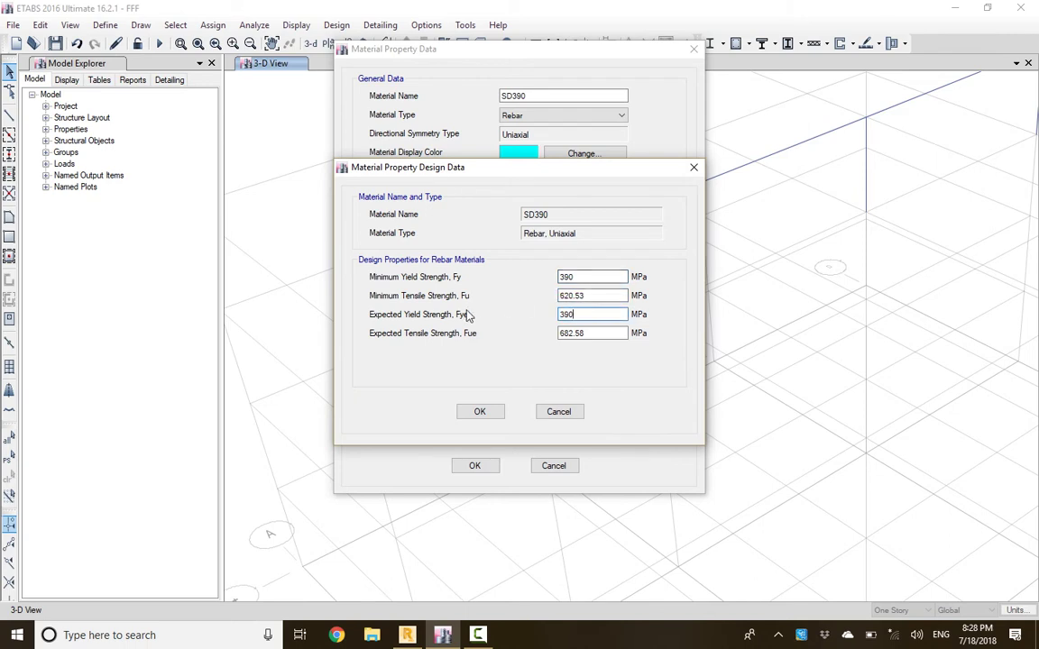
pyautogui.doubleClick(587, 277)
pyautogui.press('Tab')
pyautogui.press('Tab')
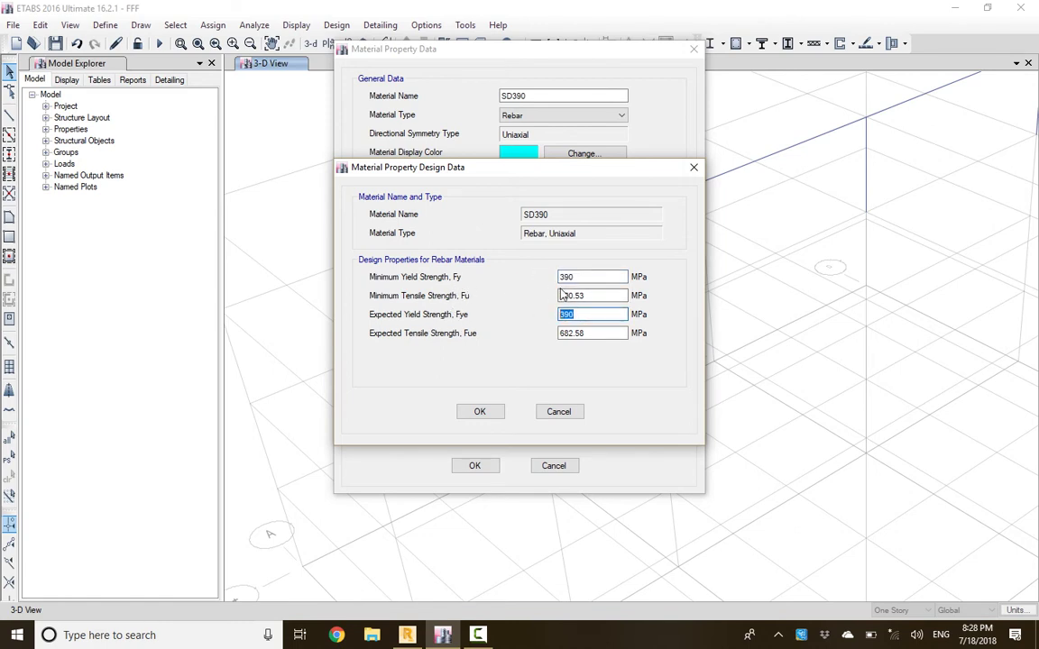
pyautogui.doubleClick(561, 278)
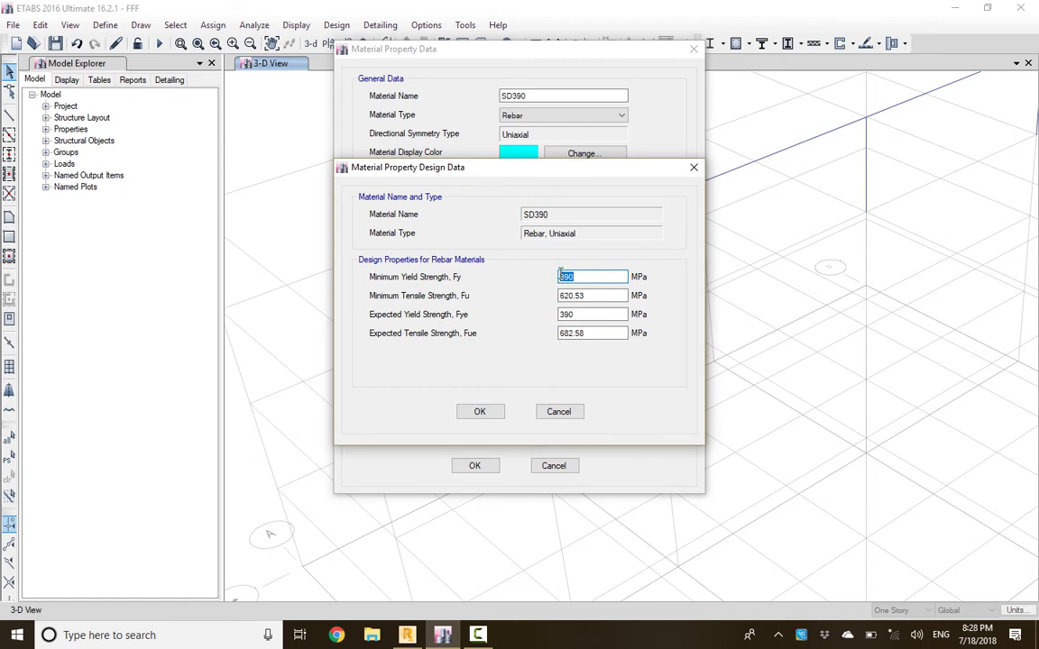
pyautogui.click(492, 413)
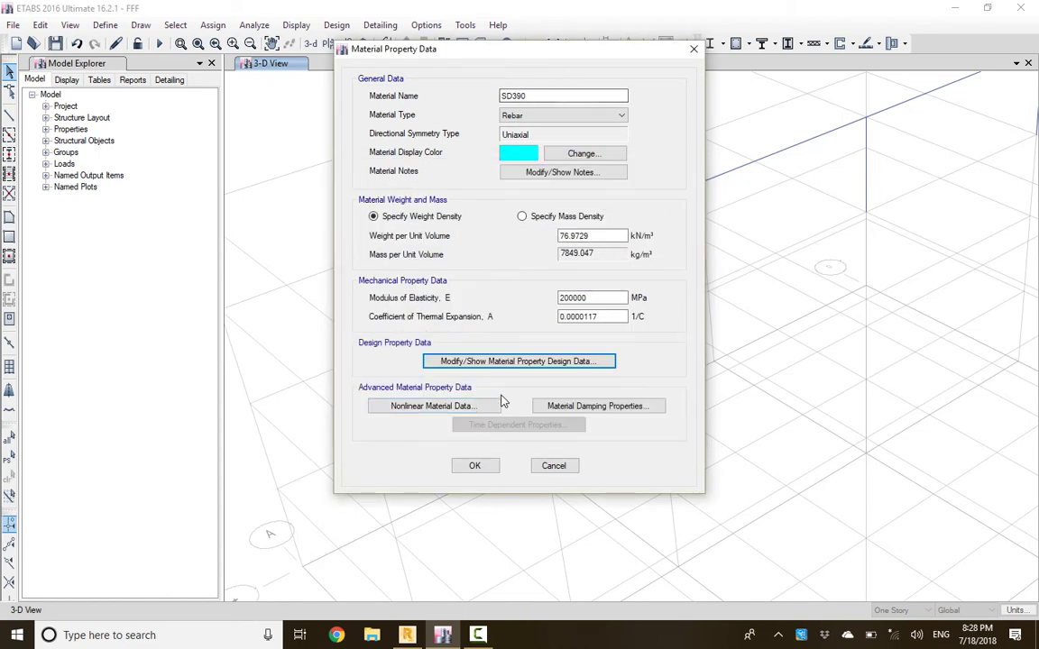
pyautogui.click(476, 467)
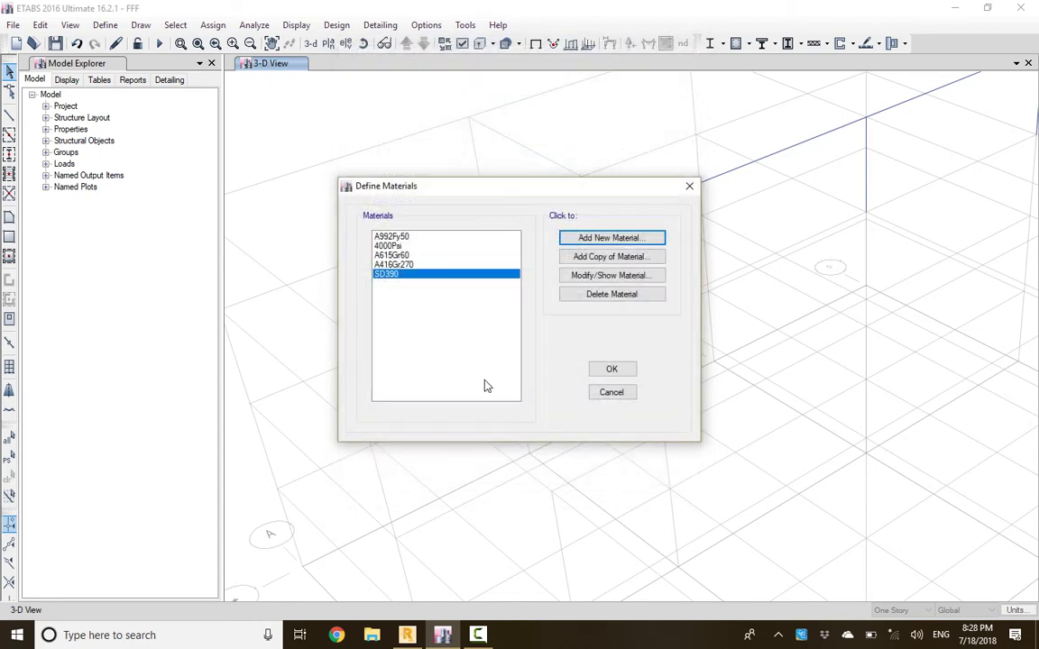
# Add a new concrete material named C30 with a weight per unit volume of 25 kN/m³
pyautogui.click(596, 238)
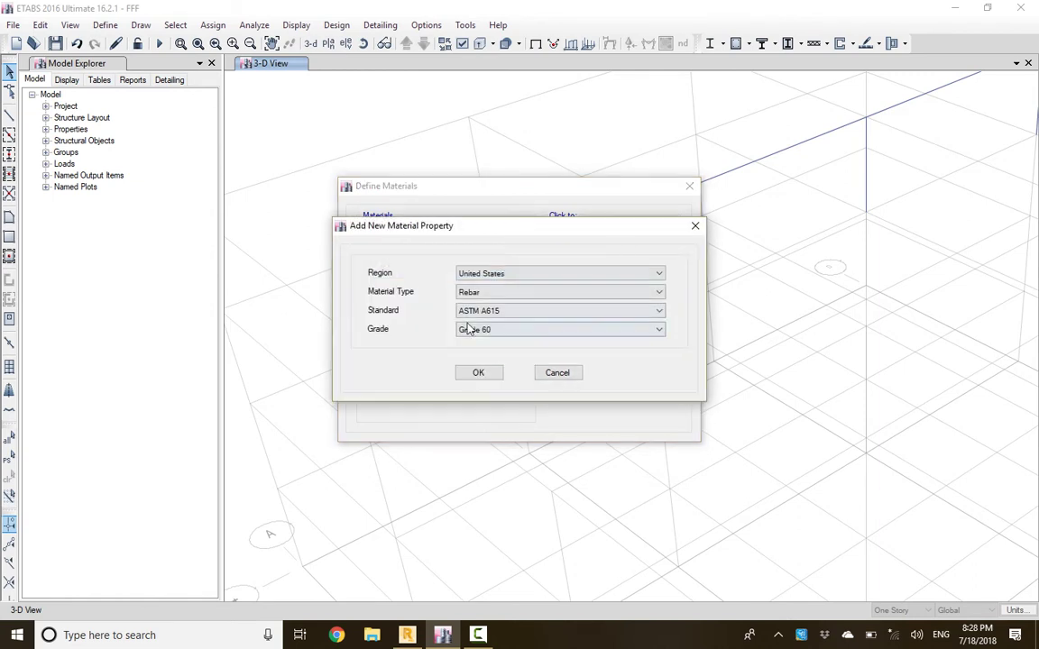
pyautogui.click(494, 294)
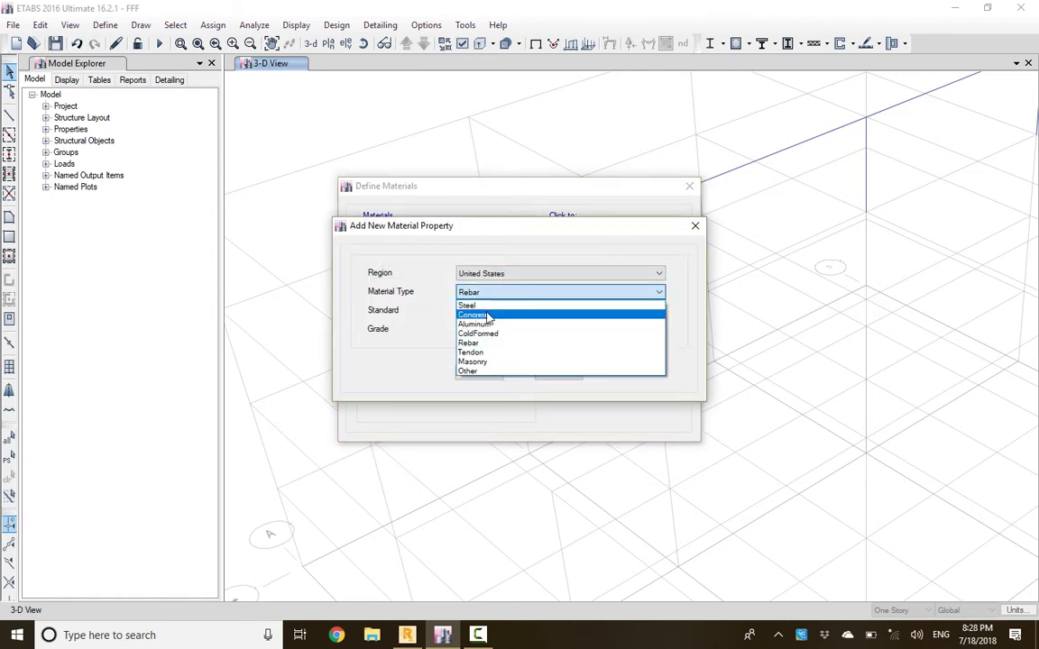
pyautogui.click(487, 317)
pyautogui.click(480, 373)
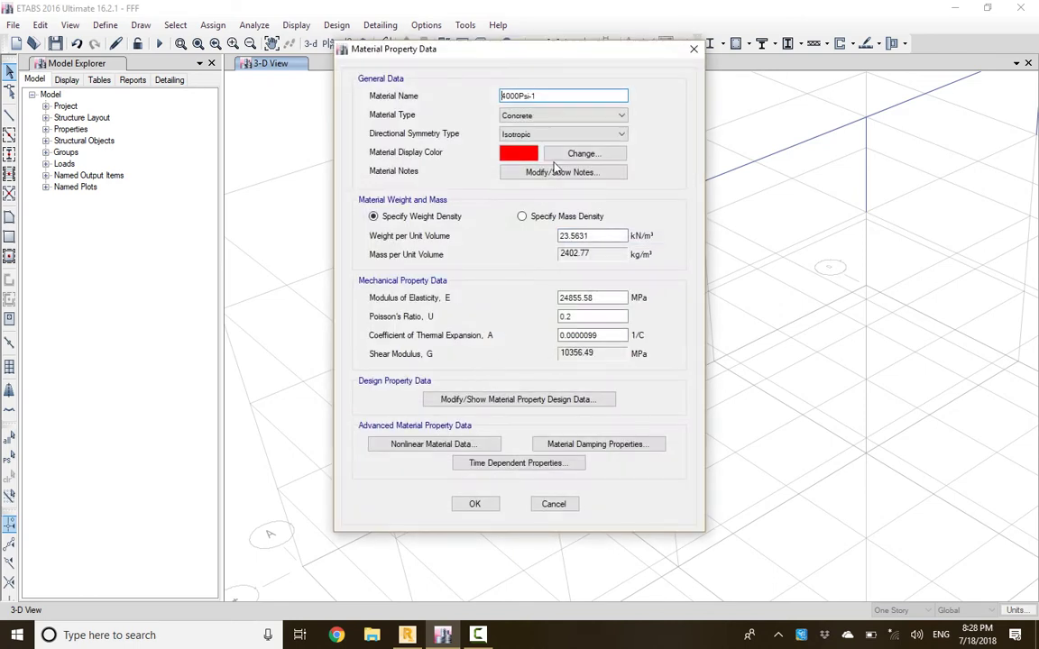
pyautogui.moveTo(557, 97); pyautogui.dragTo(436, 97)
pyautogui.write('C30')
pyautogui.click(596, 235)
pyautogui.moveTo(597, 235); pyautogui.dragTo(538, 241)
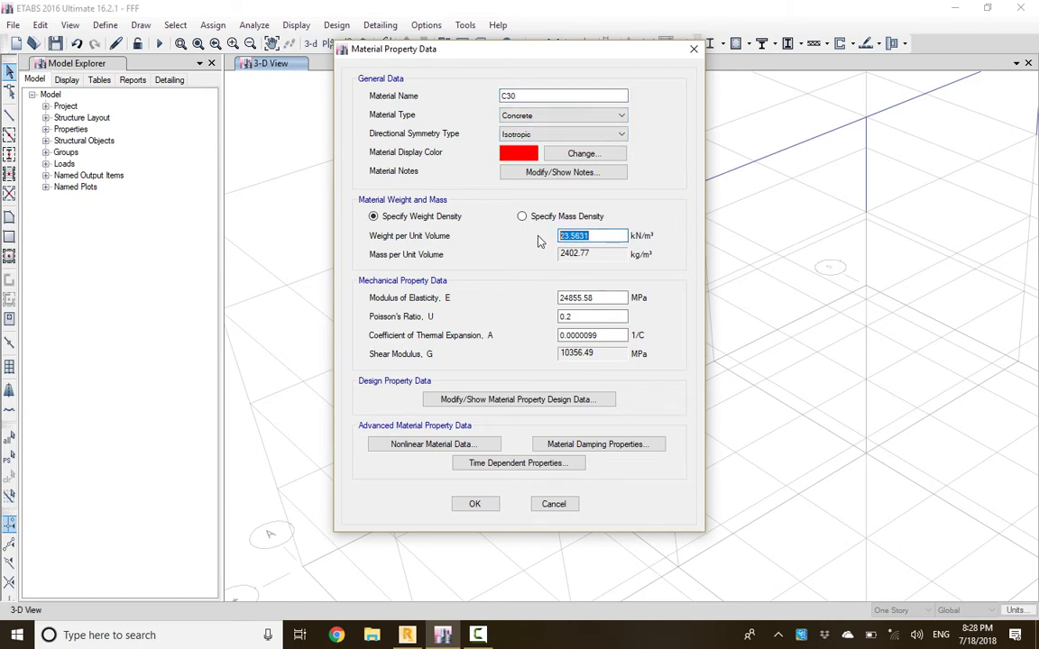
pyautogui.write('25')
# Open Mathcad and evaluate 4700·√30 on a blank worksheet to obtain C30's modulus of elasticity
pyautogui.click(610, 299)
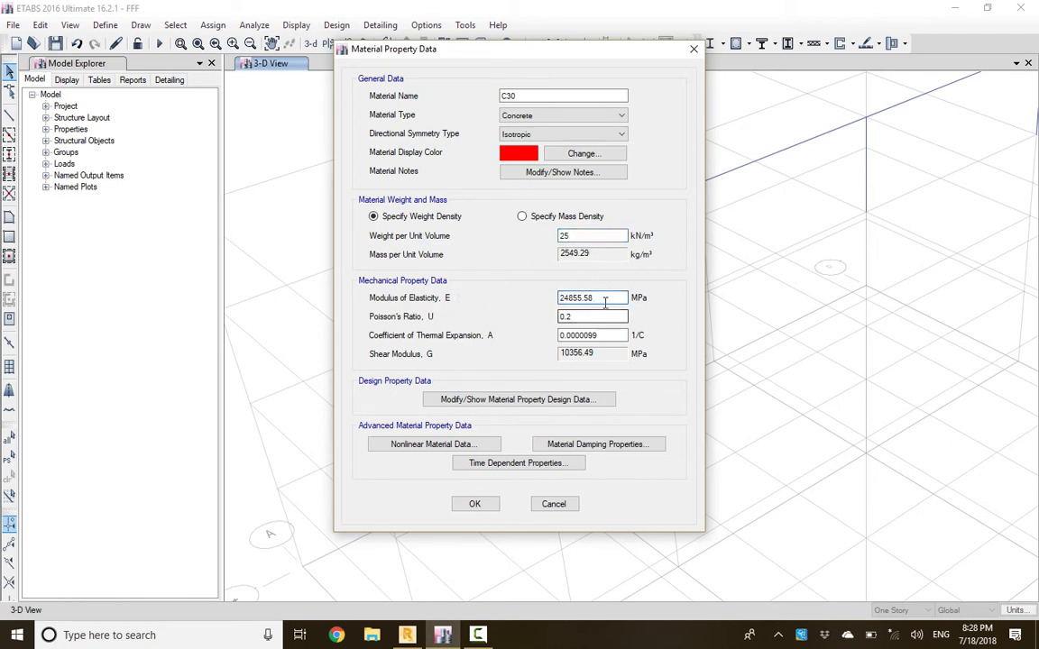
pyautogui.moveTo(608, 298); pyautogui.dragTo(514, 298)
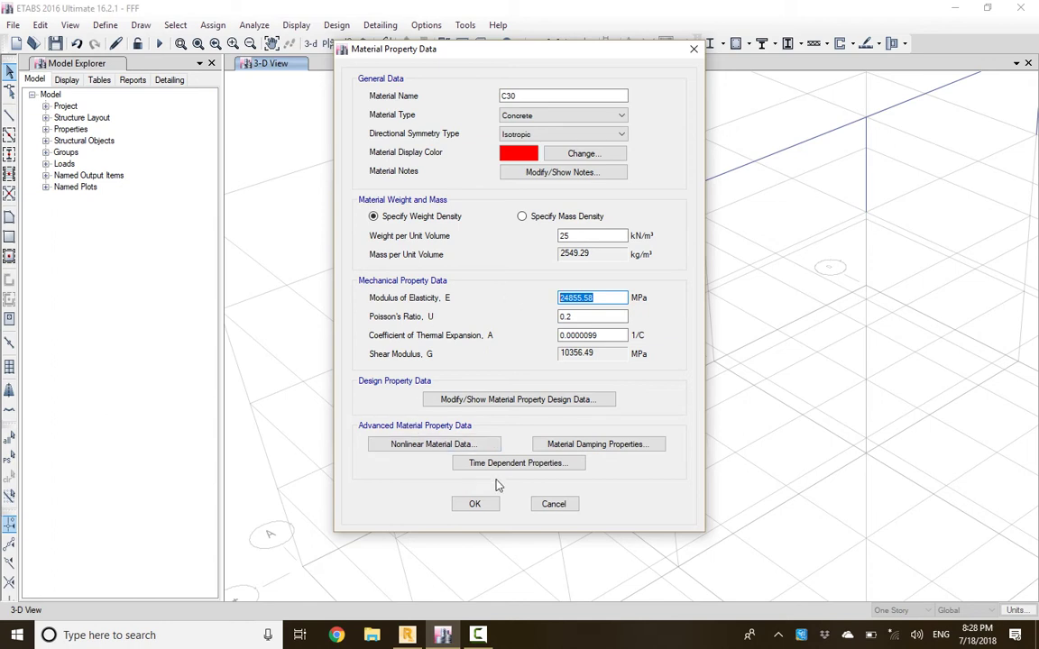
pyautogui.click(16, 635)
pyautogui.click(570, 236)
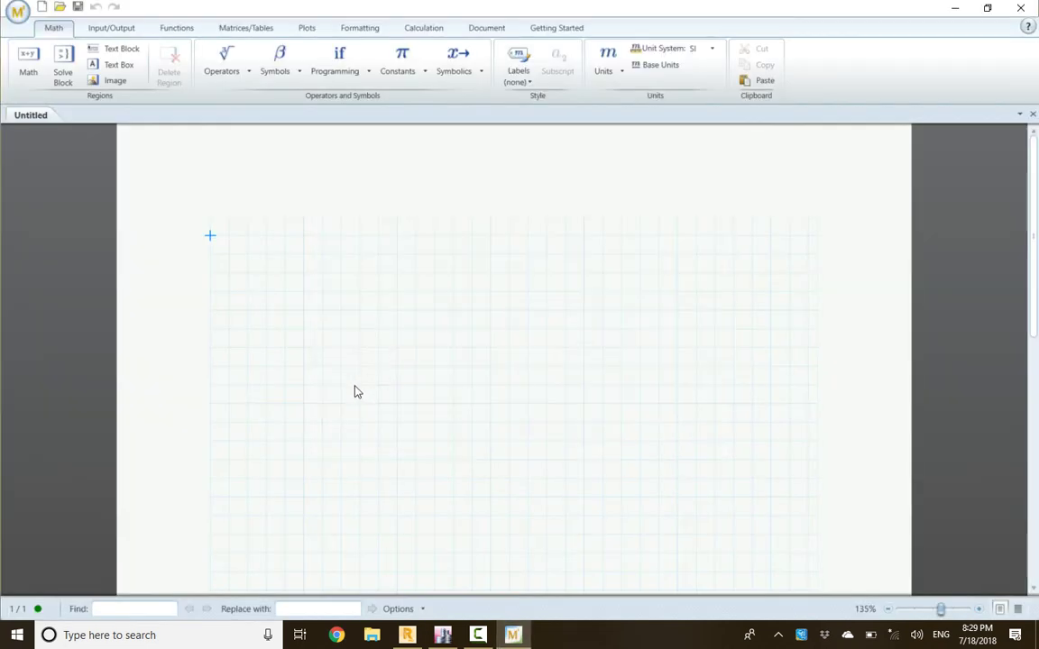
pyautogui.click(356, 385)
pyautogui.write('4700')
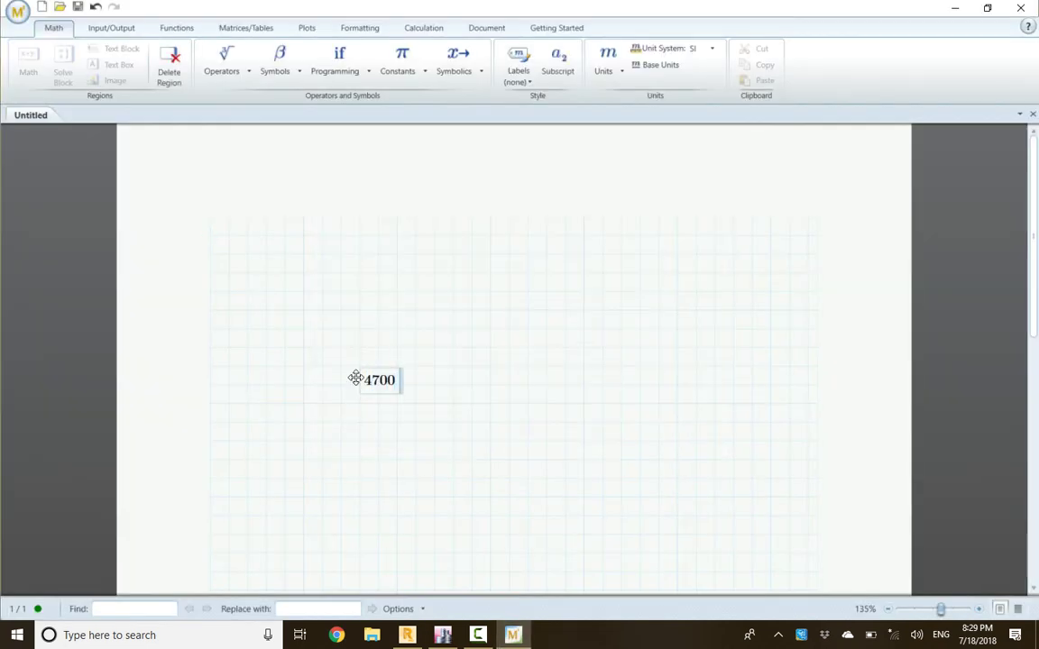
pyautogui.write('*\\')
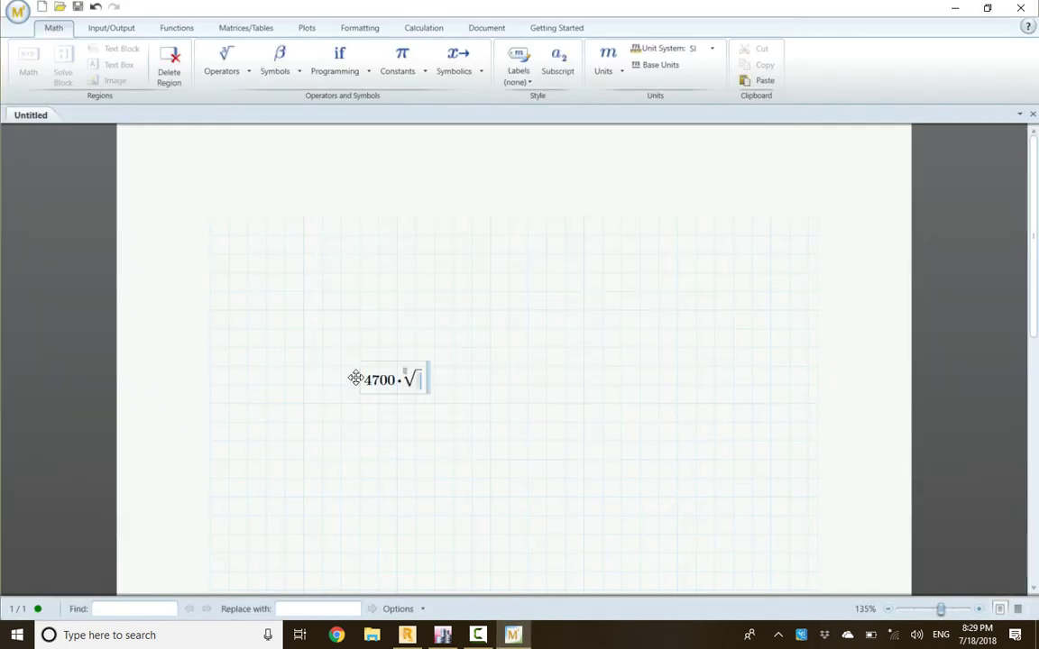
pyautogui.write('30= 2.574·10^4')
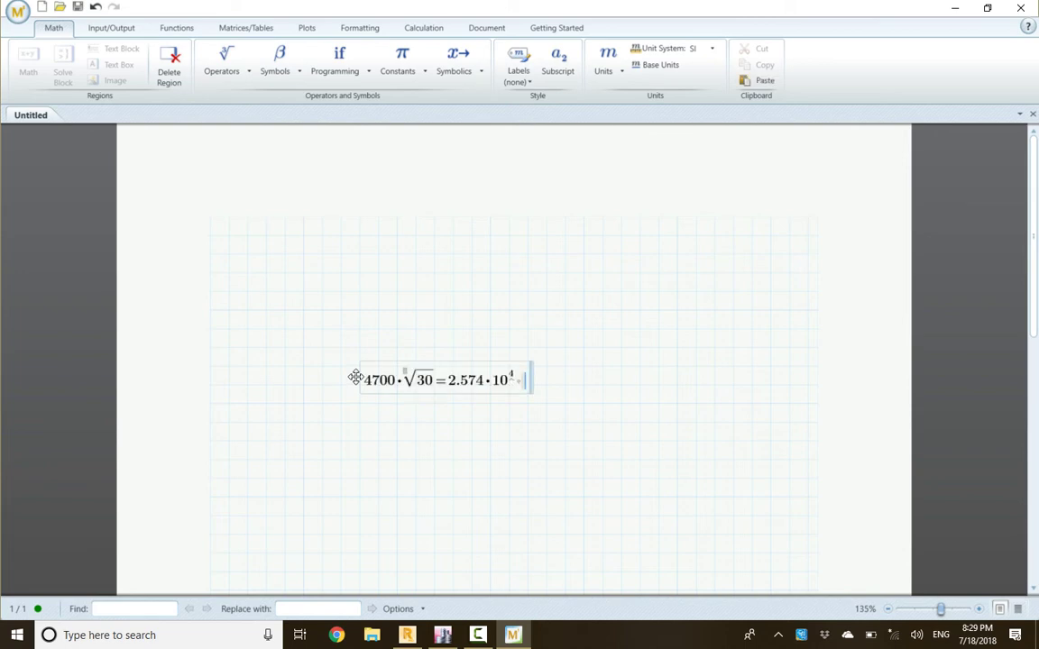
pyautogui.click(471, 441)
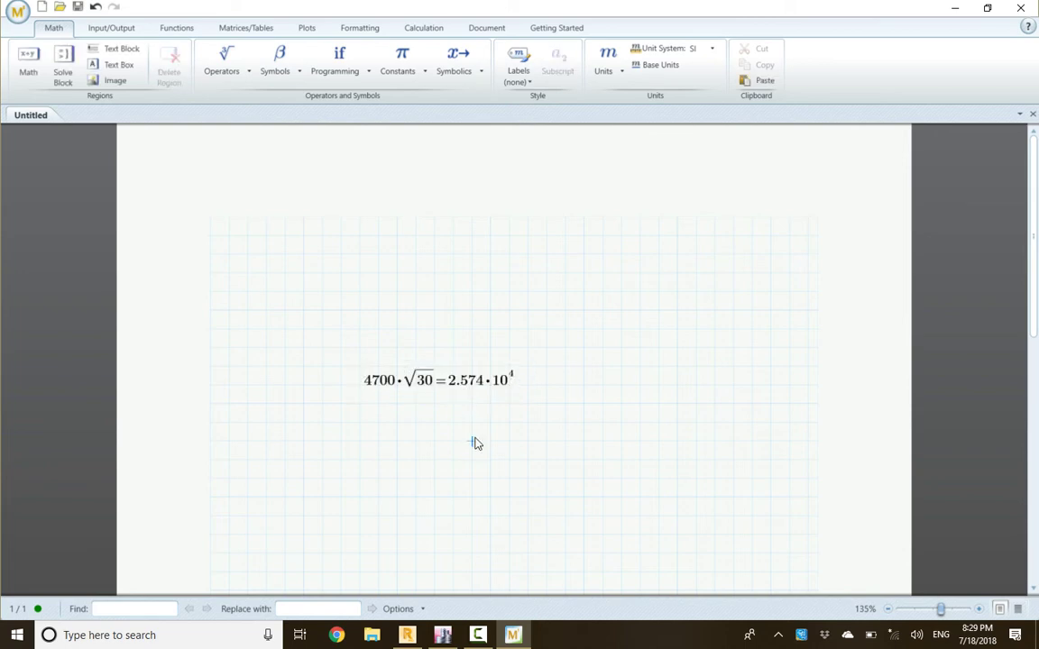
# Return to ETABS, set C30's modulus of elasticity to 25740 MPa and compressive strength f'c to 30 MPa, and accept the material
pyautogui.click(442, 635)
pyautogui.write('25740')
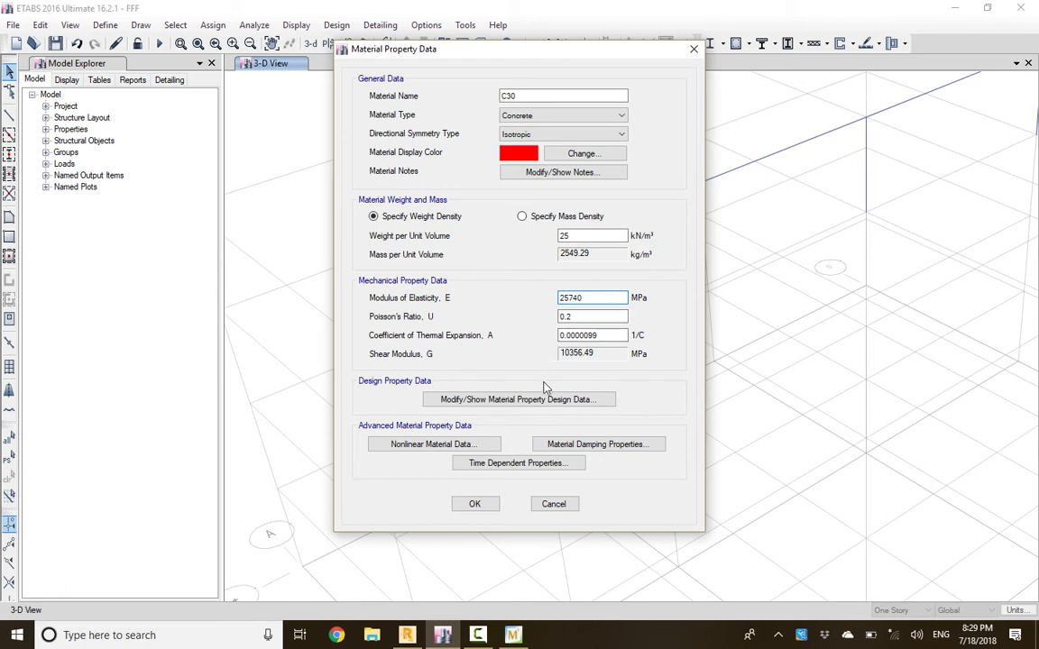
pyautogui.click(475, 399)
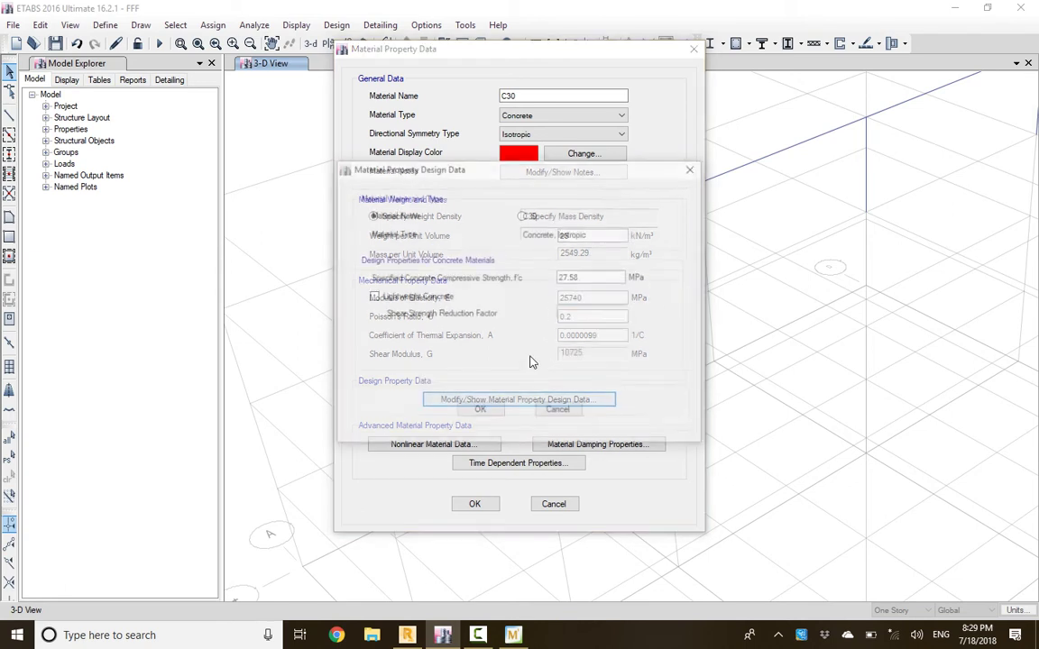
pyautogui.click(599, 277)
pyautogui.moveTo(599, 277); pyautogui.dragTo(520, 276)
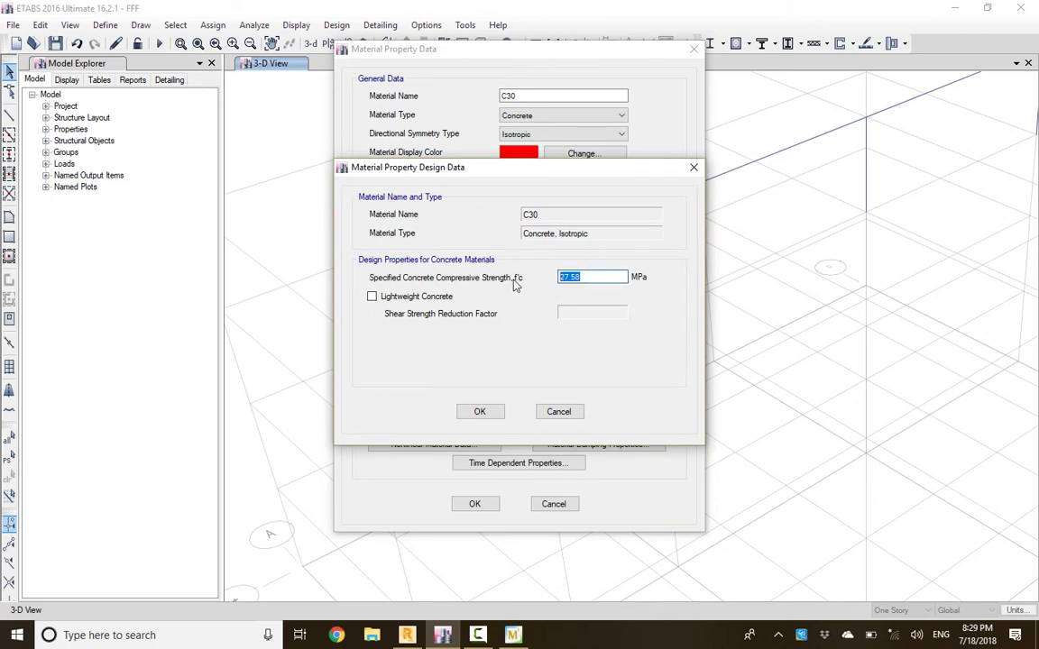
pyautogui.write('30')
pyautogui.click(494, 413)
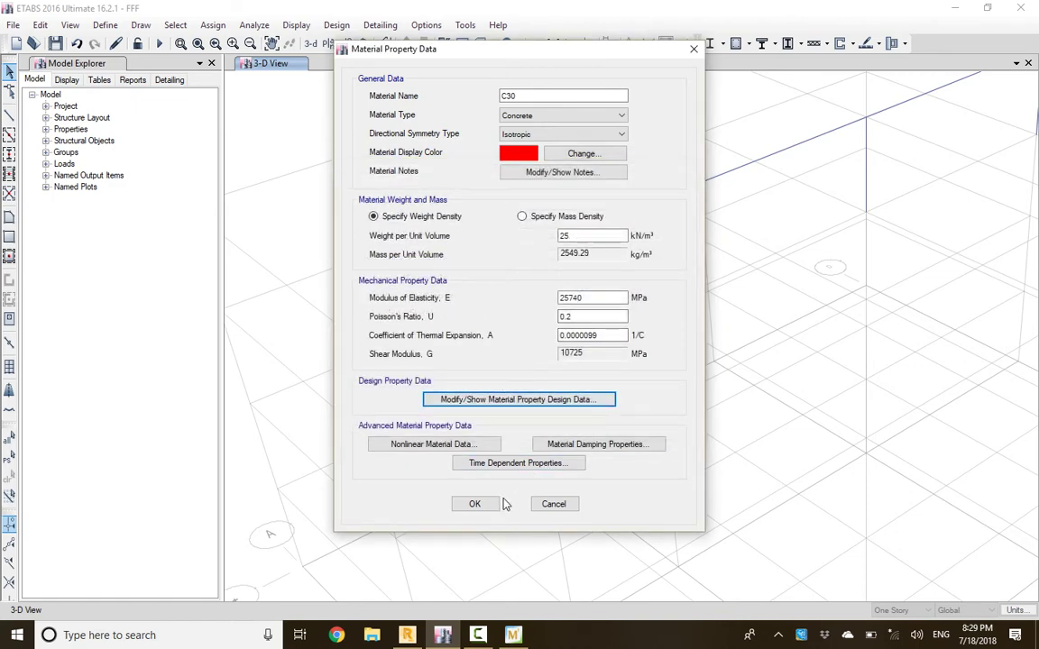
pyautogui.click(474, 504)
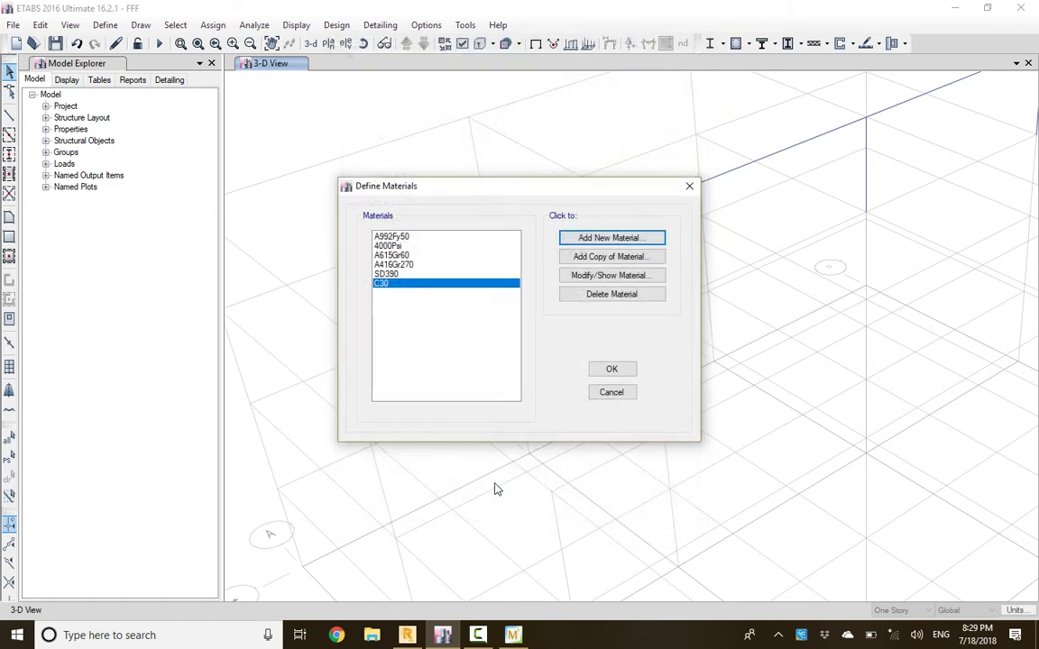
# Accept the materials list and assign material C30 to the ConcBm frame section
pyautogui.click(600, 373)
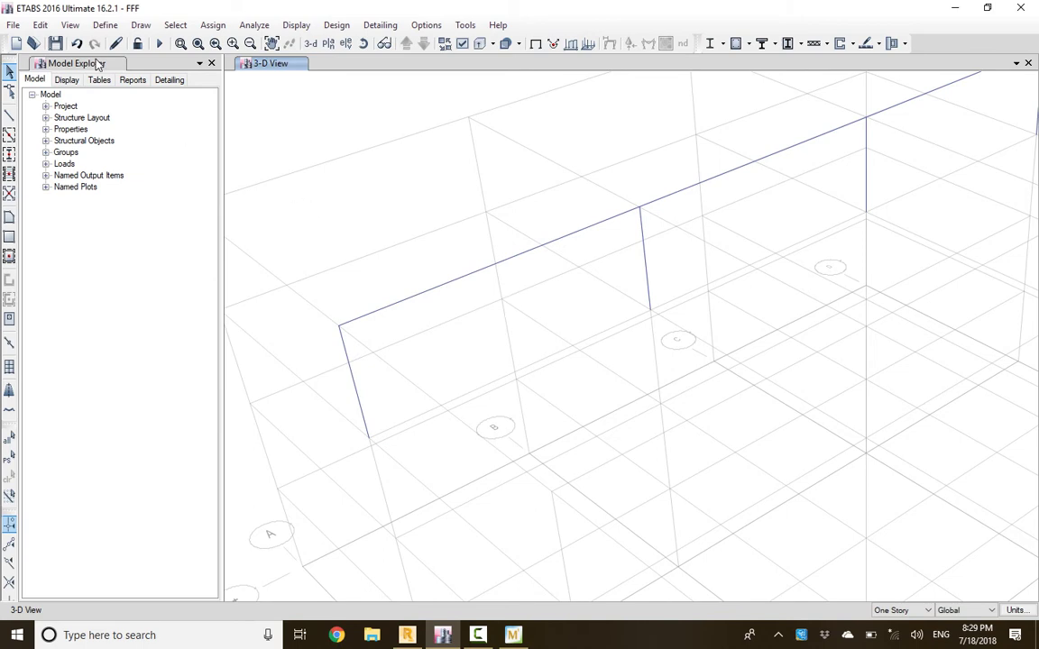
pyautogui.click(102, 25)
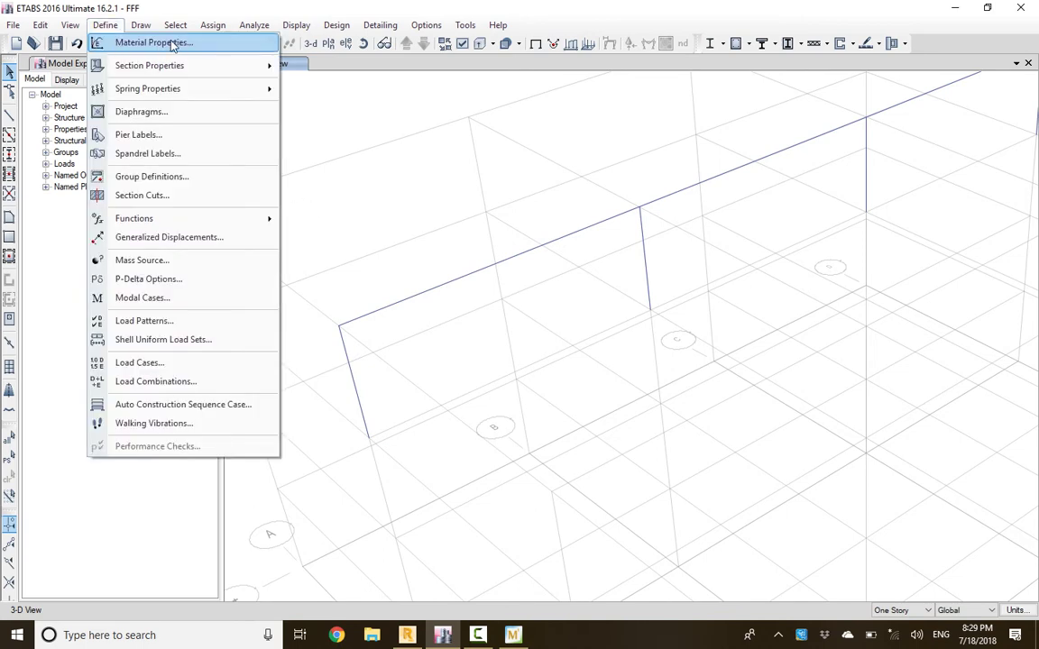
pyautogui.moveTo(181, 64)
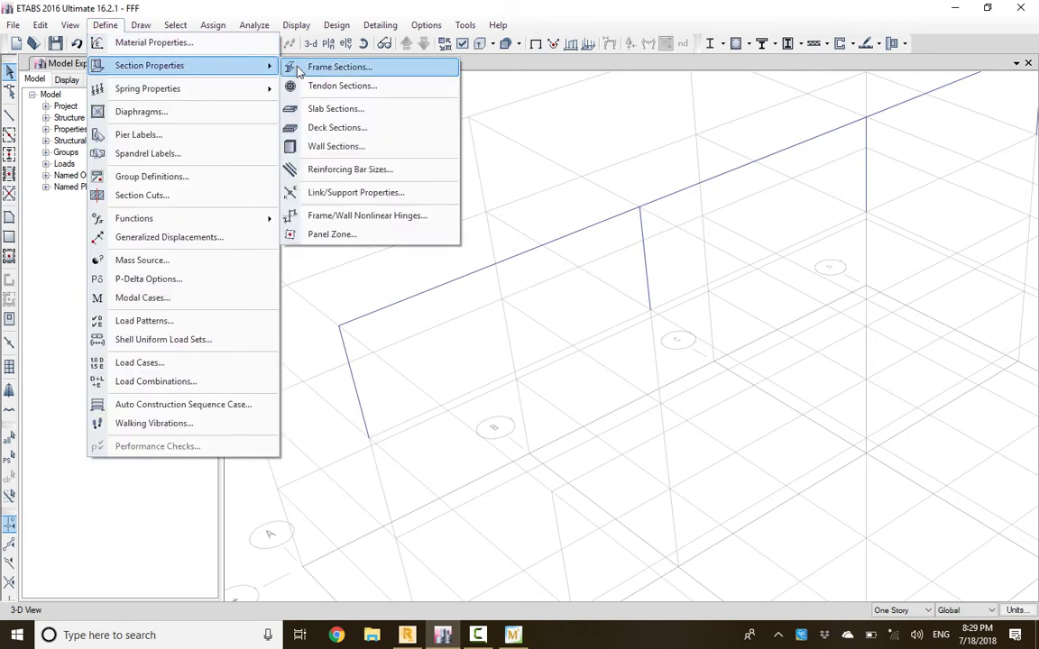
pyautogui.click(329, 67)
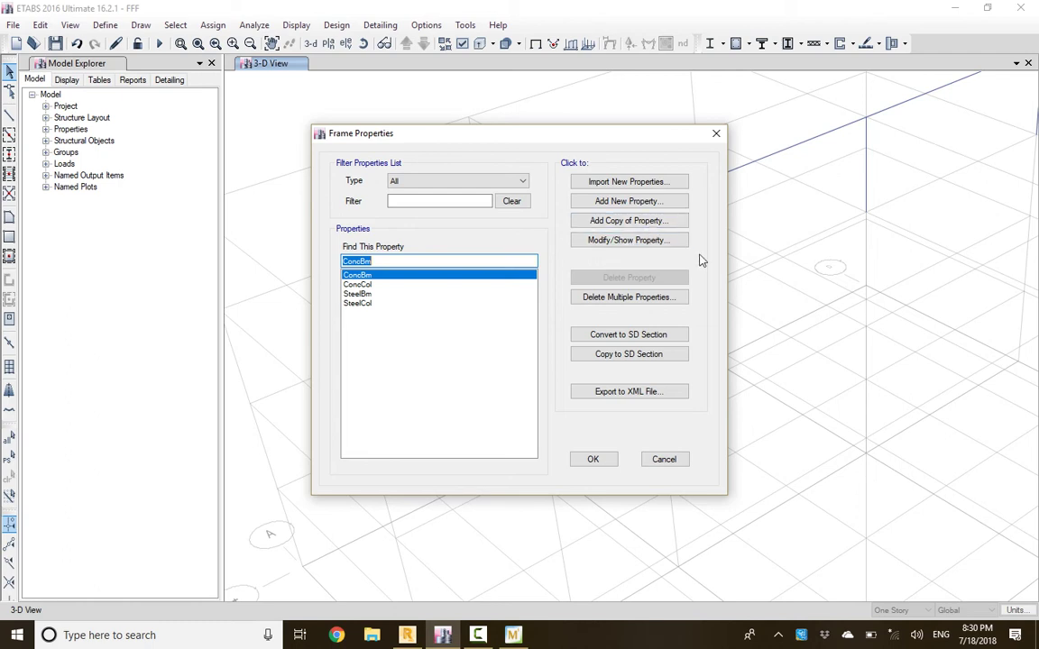
pyautogui.click(652, 241)
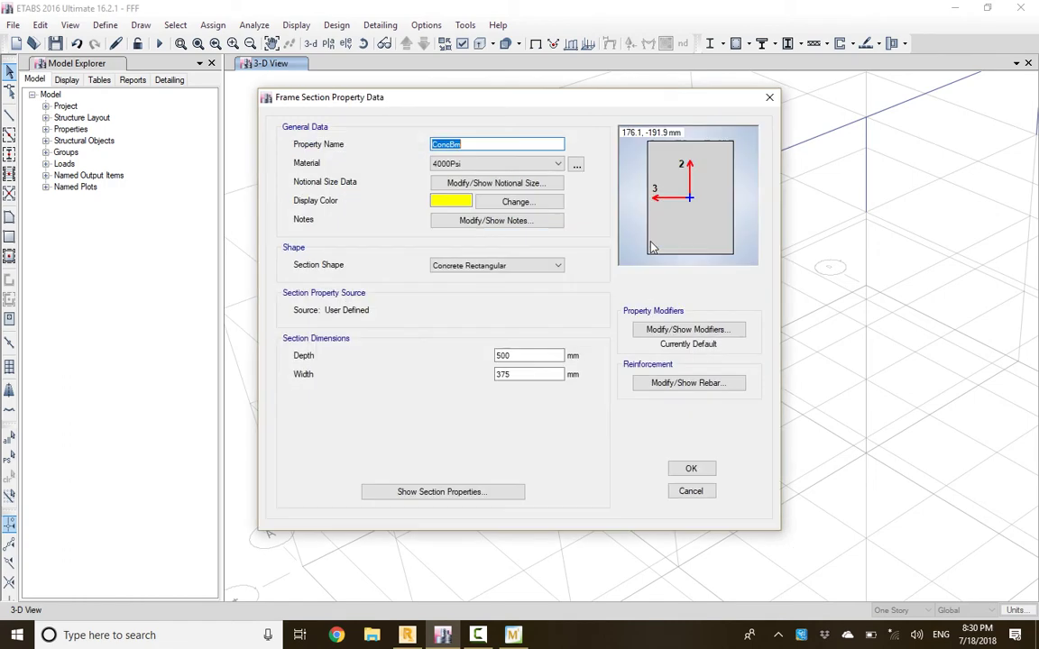
pyautogui.click(447, 164)
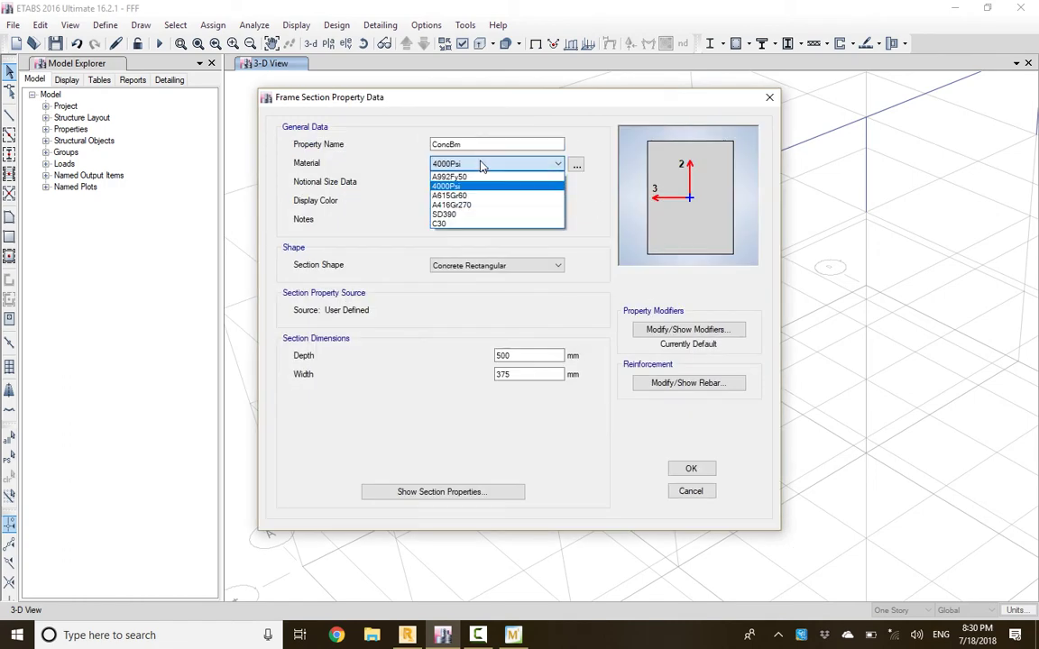
pyautogui.click(436, 224)
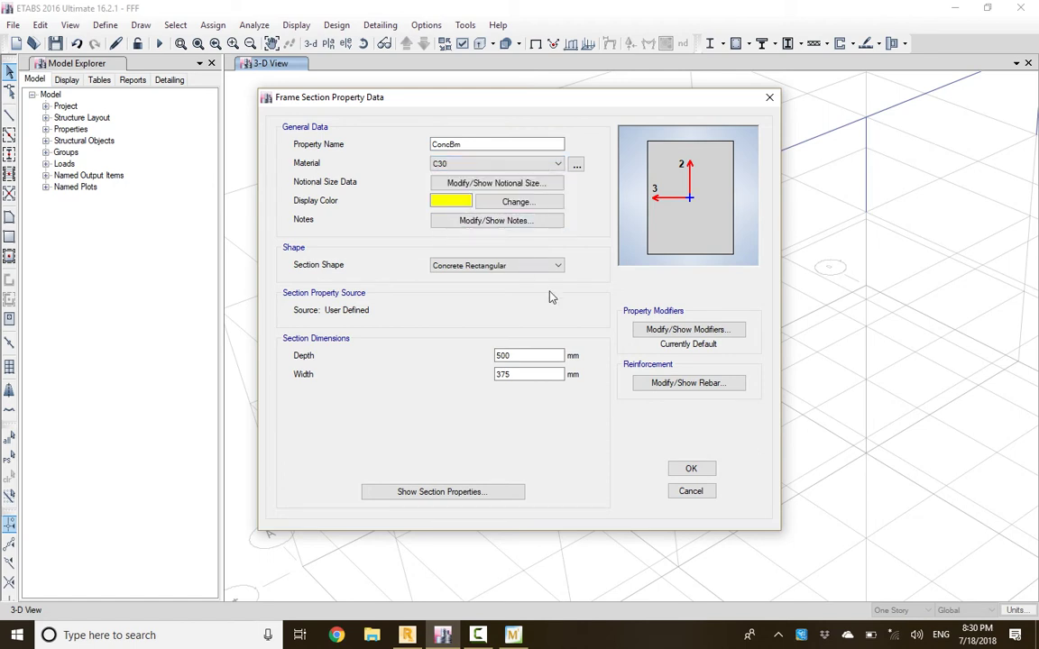
# Set ConcBm's longitudinal and confinement rebar material to SD390 and accept the section properties
pyautogui.click(664, 384)
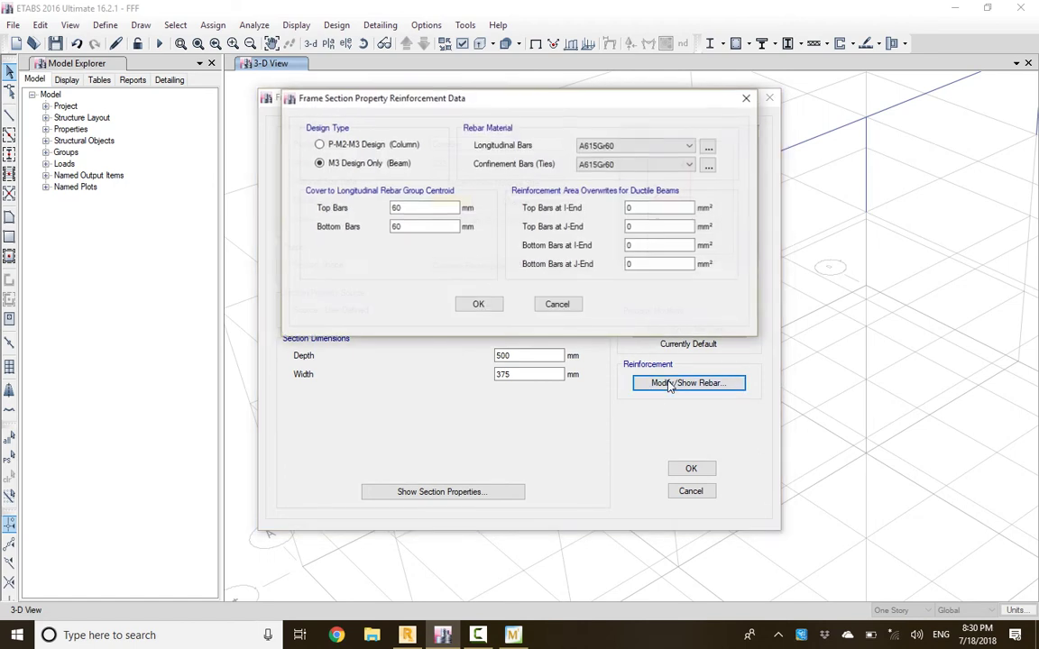
pyautogui.click(600, 146)
pyautogui.click(607, 159)
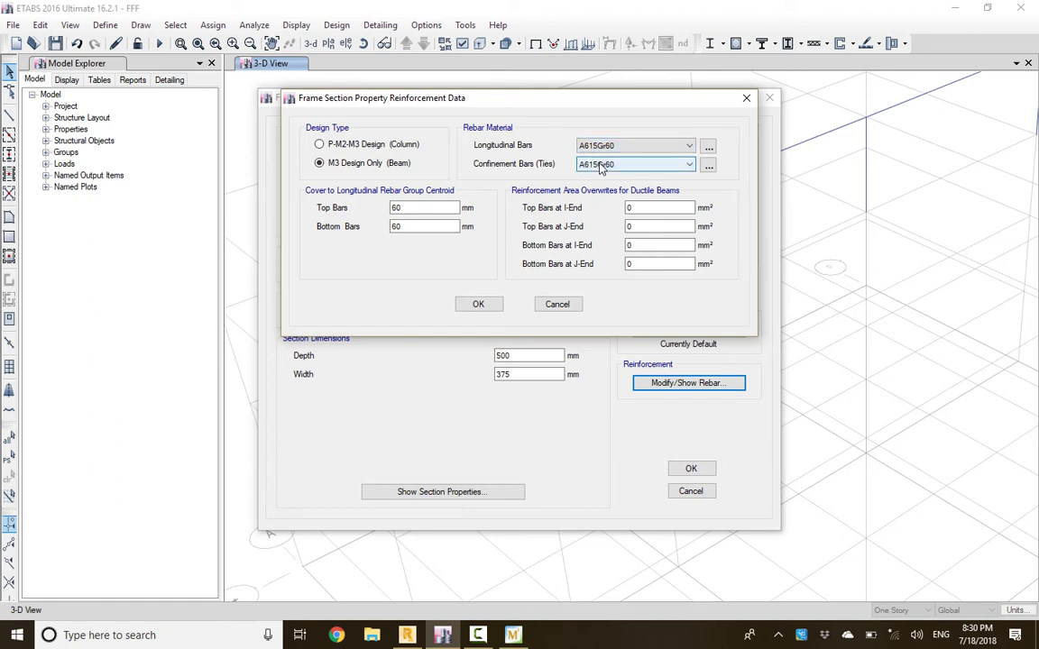
pyautogui.click(628, 149)
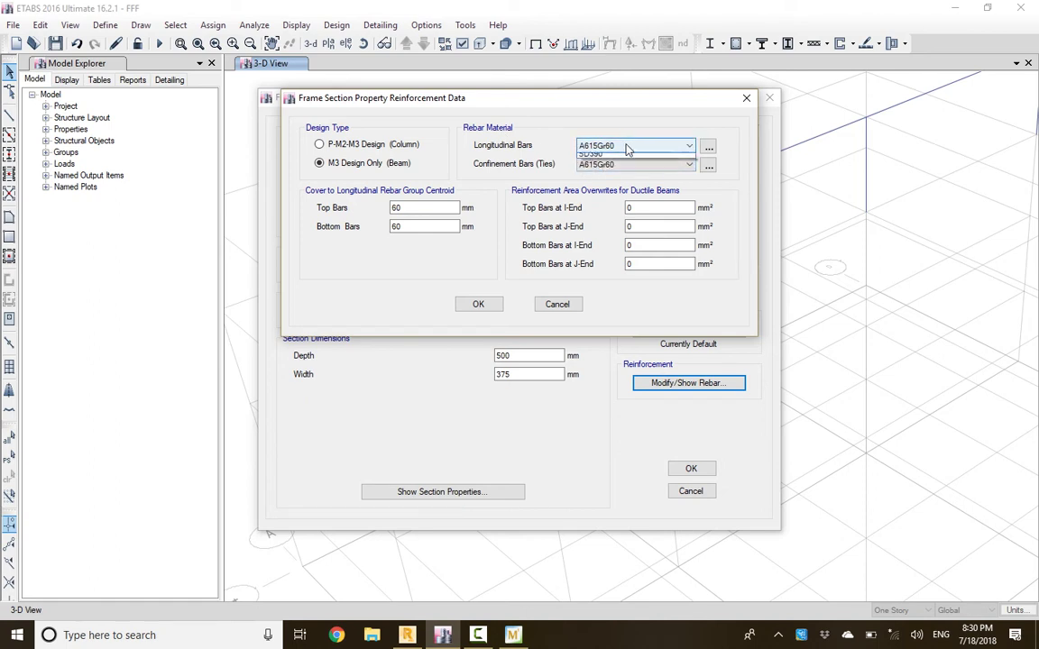
pyautogui.click(608, 166)
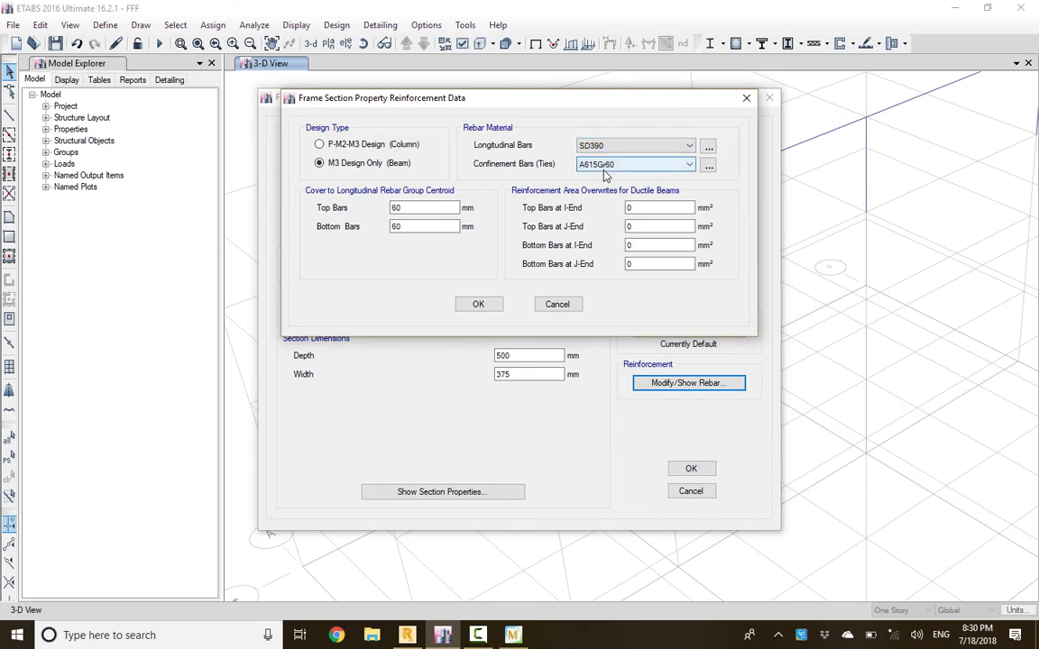
pyautogui.click(606, 166)
pyautogui.click(606, 166)
pyautogui.click(605, 166)
pyautogui.click(595, 190)
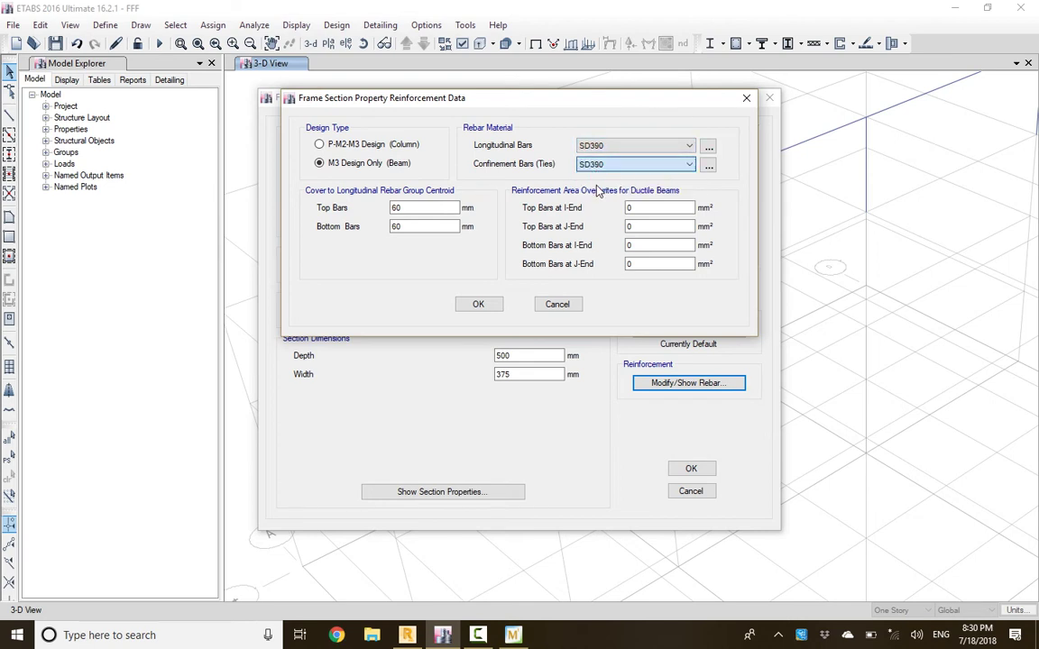
pyautogui.click(414, 208)
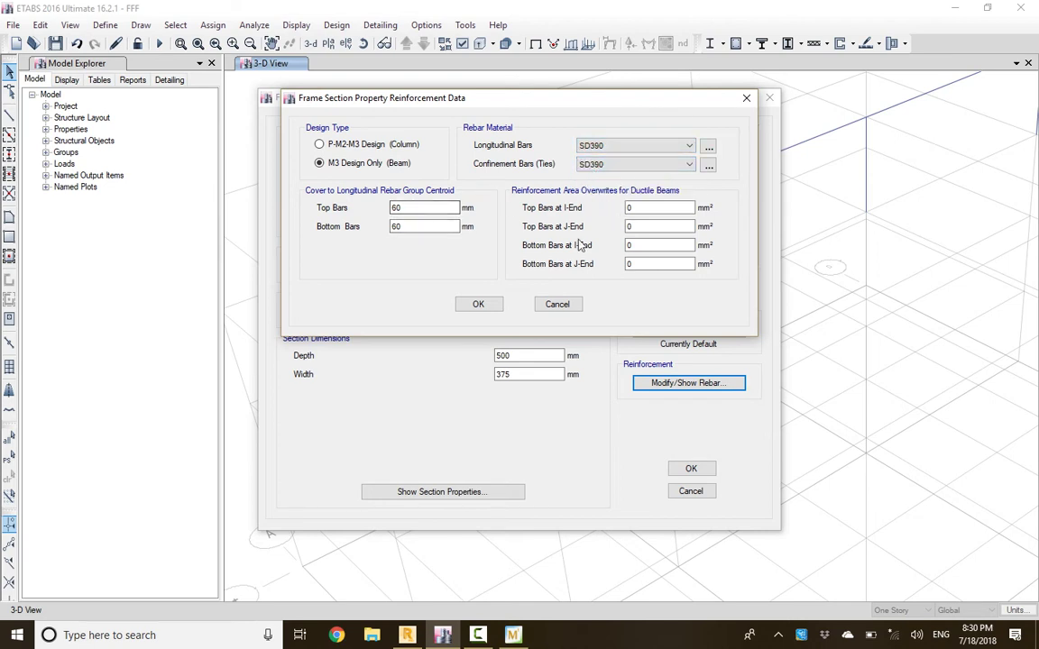
pyautogui.click(478, 306)
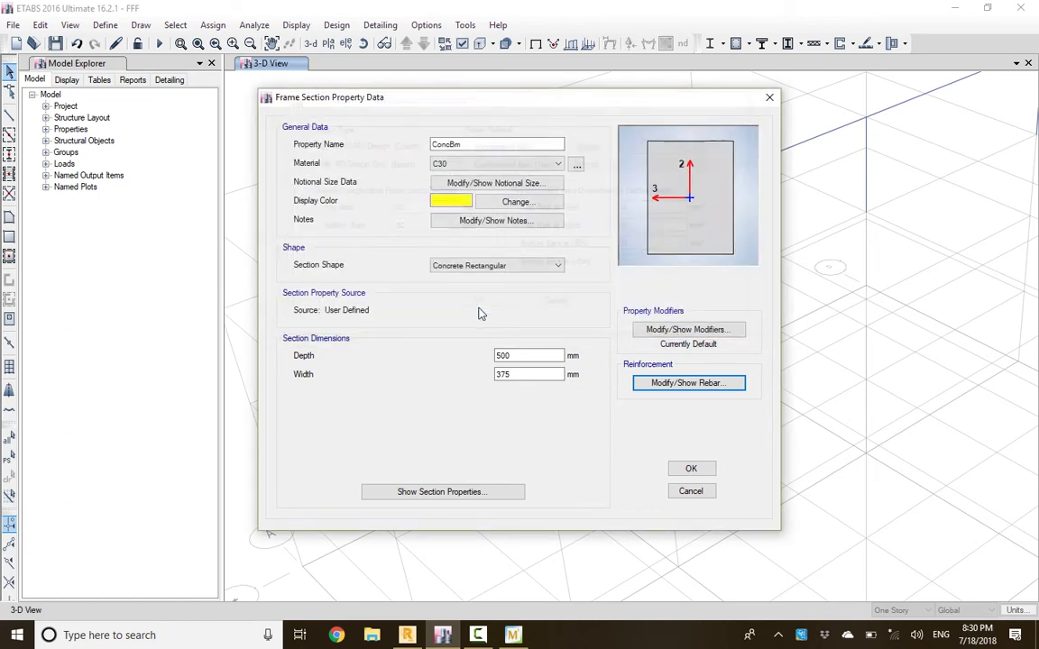
pyautogui.click(685, 471)
pyautogui.click(605, 463)
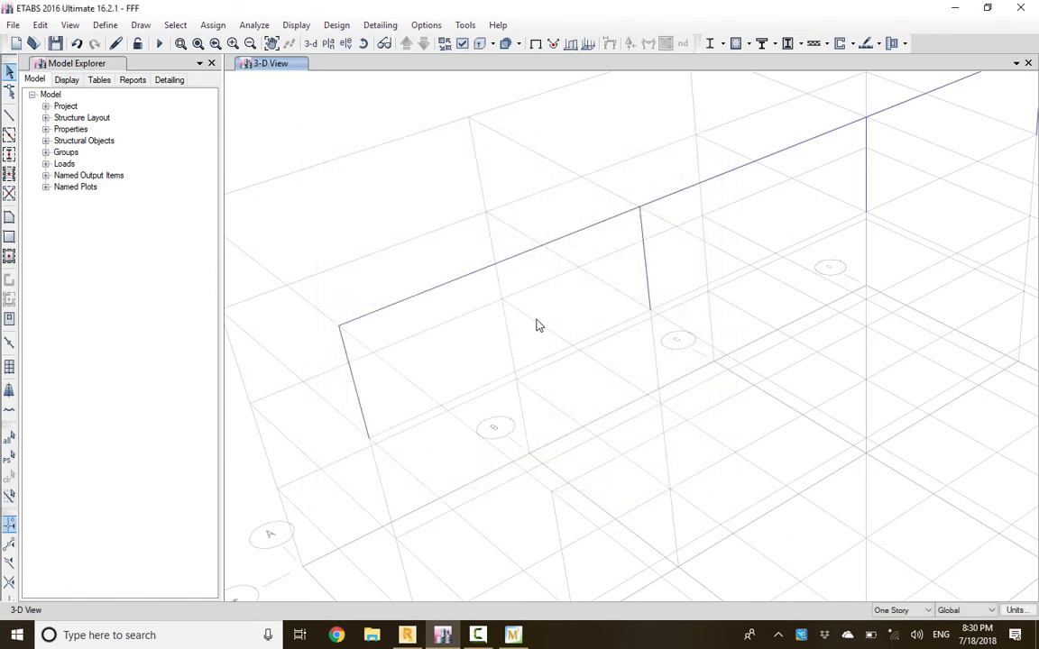
# Review the load cases and scale factors of load combinations DCon1 and DCon2
pyautogui.scroll(-5, 536, 325)
pyautogui.scroll(3, 568, 316)
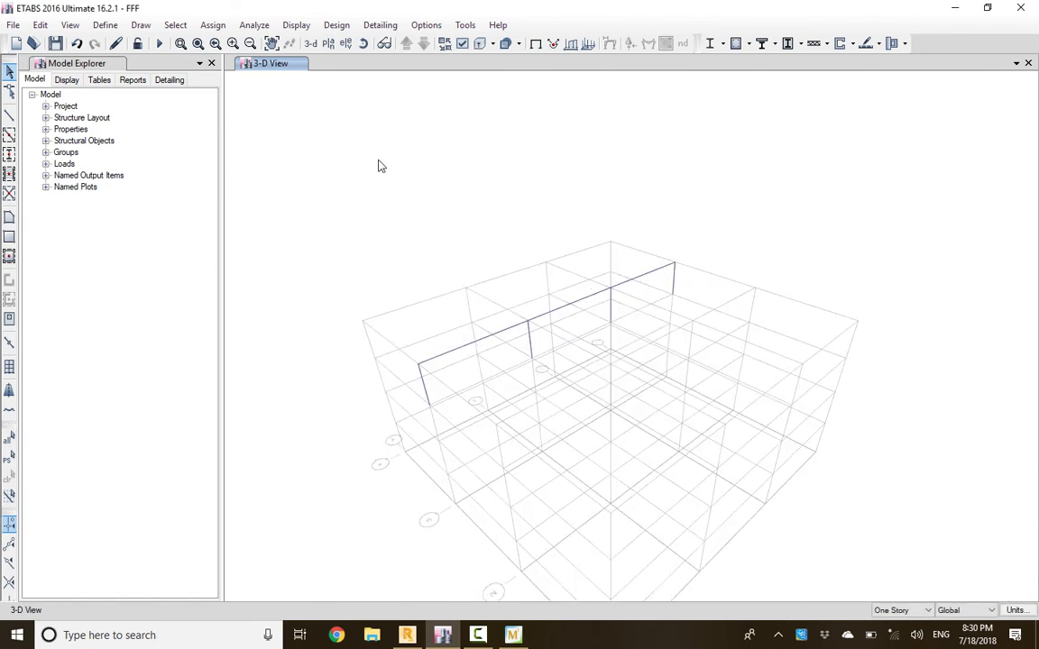
pyautogui.click(105, 24)
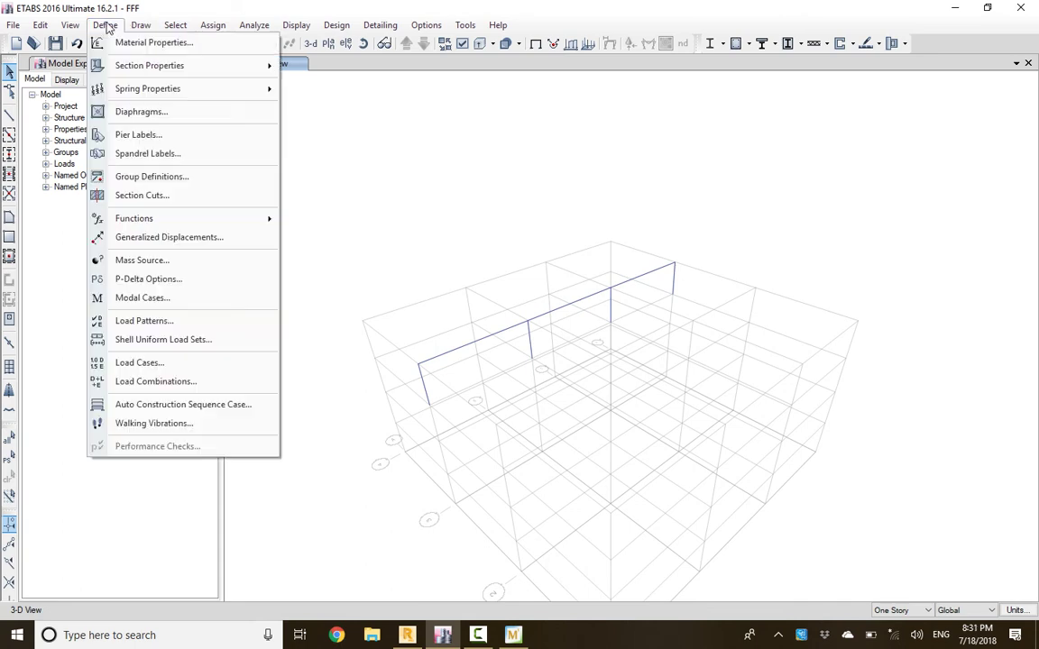
pyautogui.click(169, 386)
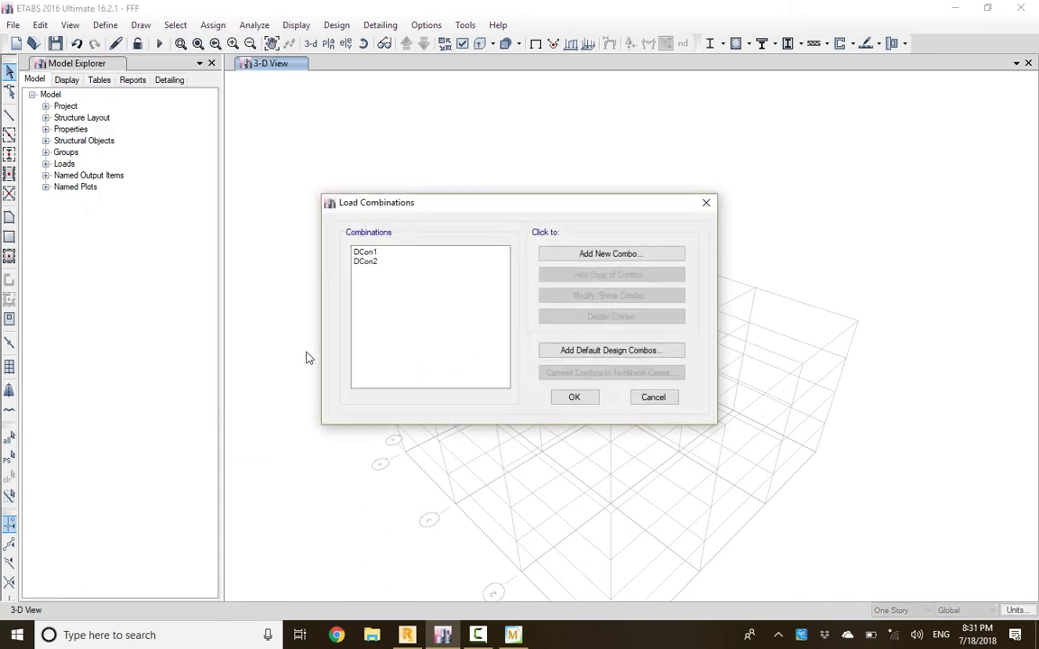
pyautogui.click(367, 257)
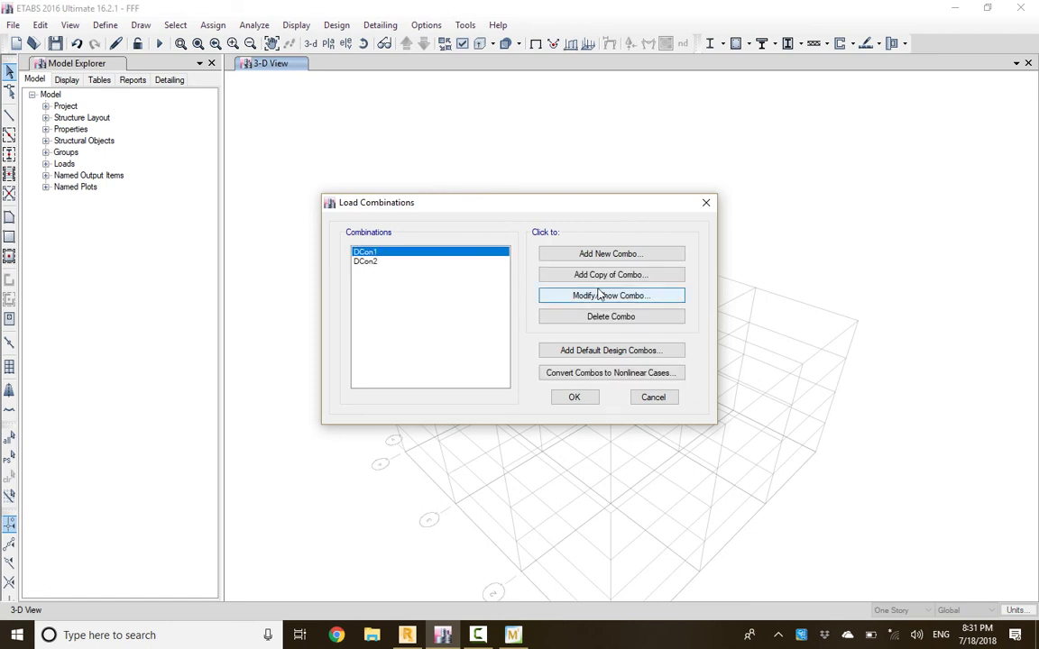
pyautogui.click(600, 295)
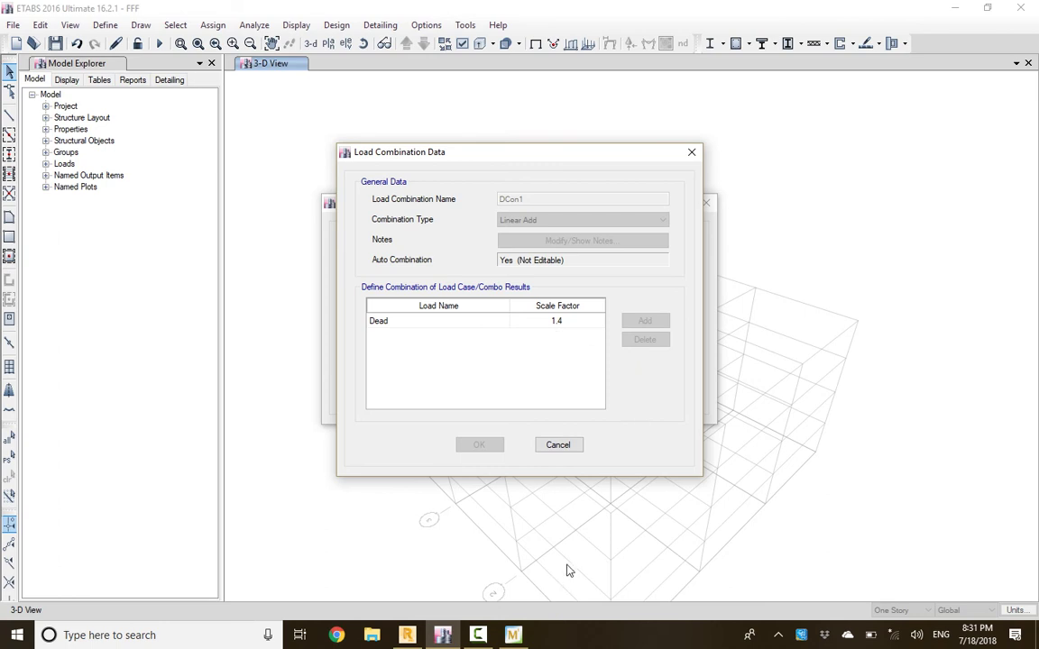
pyautogui.click(574, 446)
pyautogui.click(384, 263)
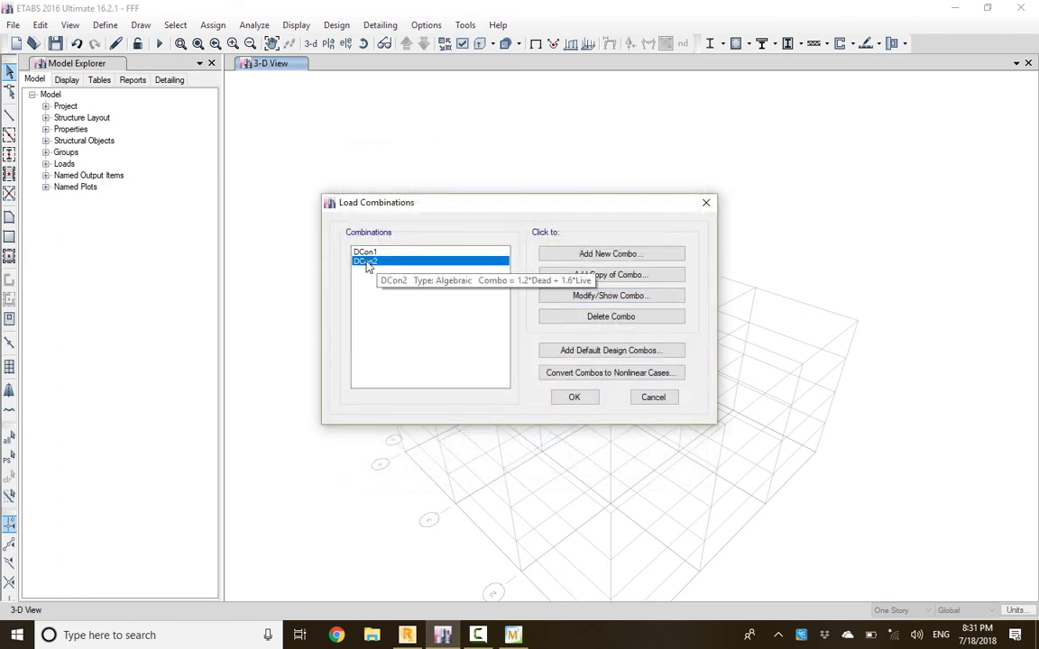
pyautogui.click(621, 298)
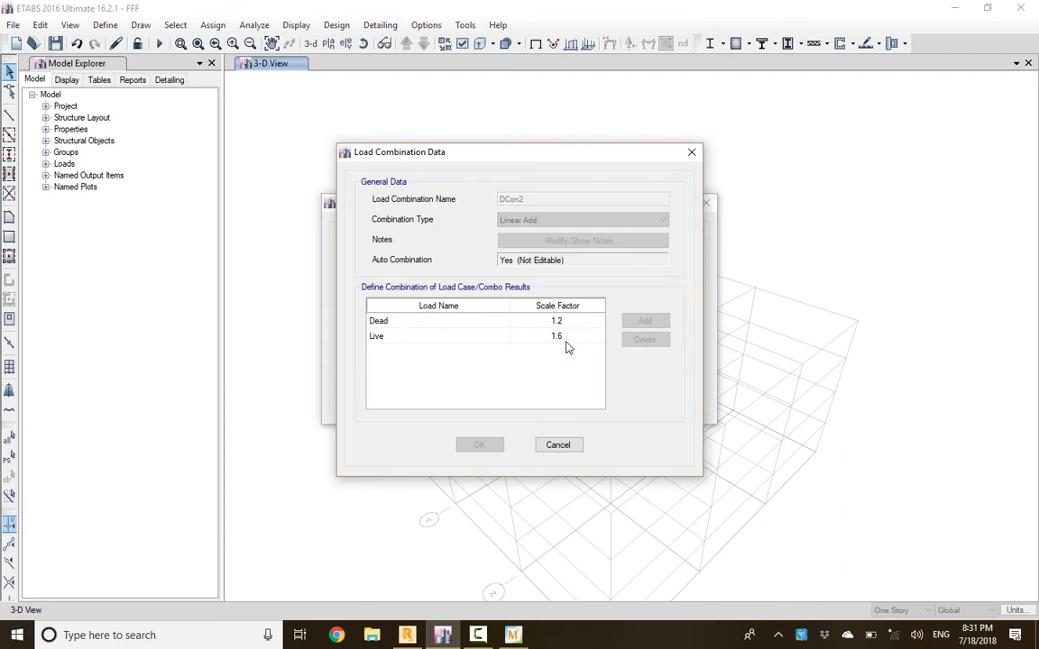
pyautogui.click(565, 447)
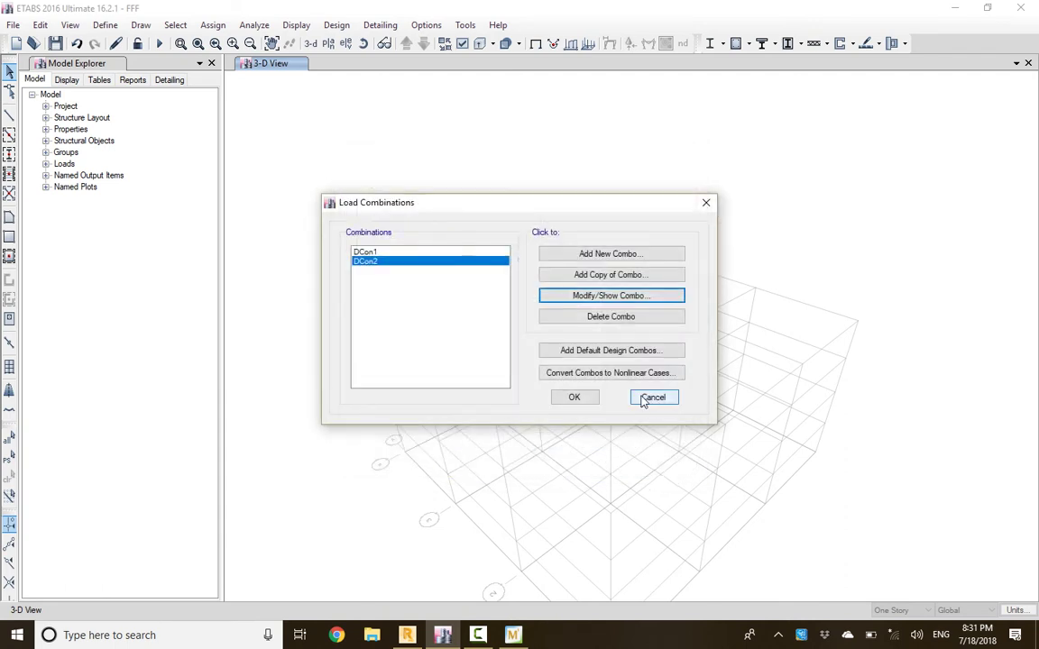
pyautogui.click(612, 355)
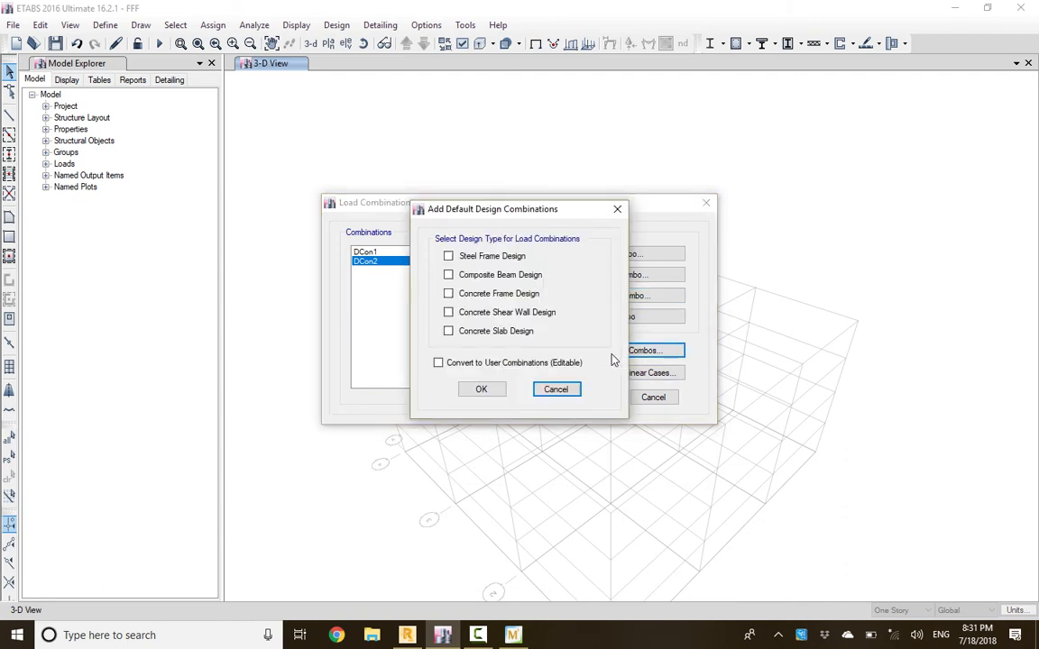
pyautogui.click(491, 294)
pyautogui.click(556, 390)
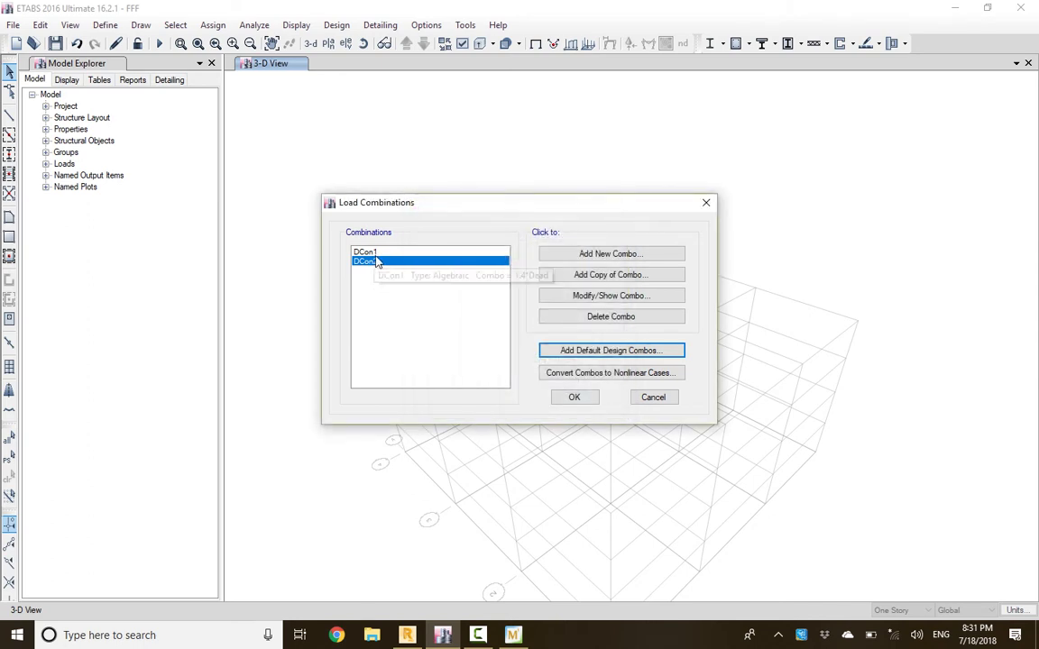
# Reopen the DCon2 combination and check whether its Dead scale factor can be edited
pyautogui.click(607, 297)
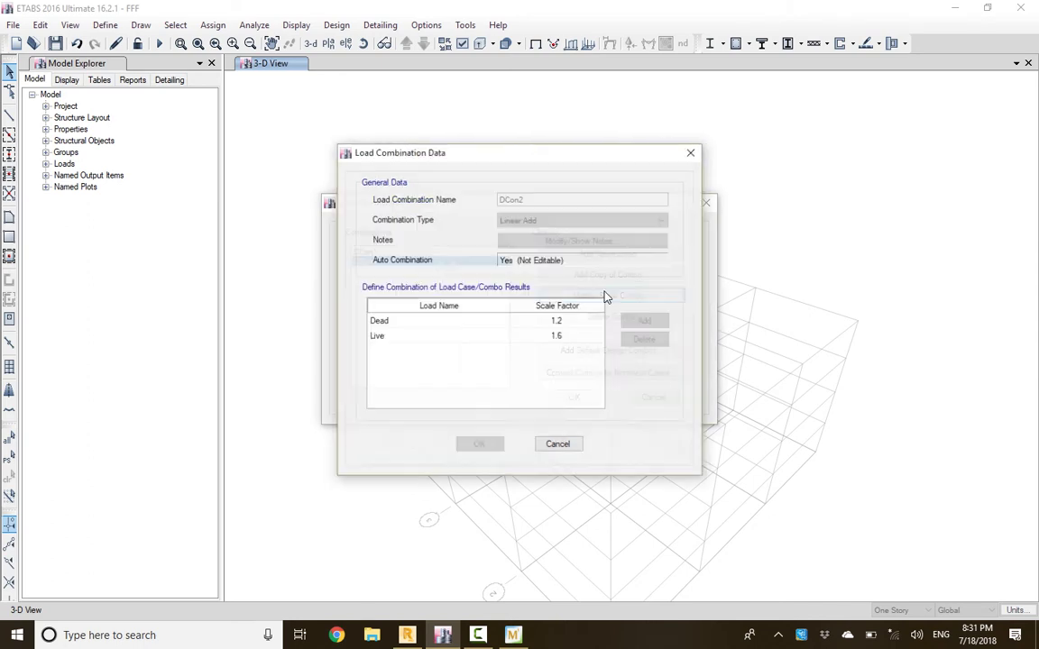
pyautogui.click(569, 323)
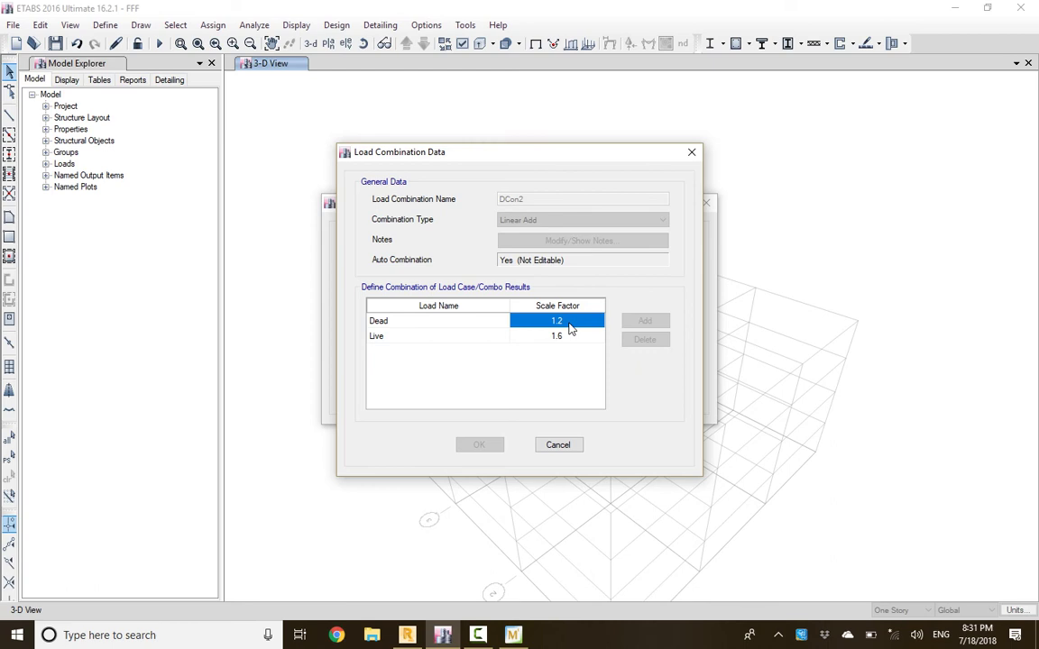
pyautogui.click(557, 445)
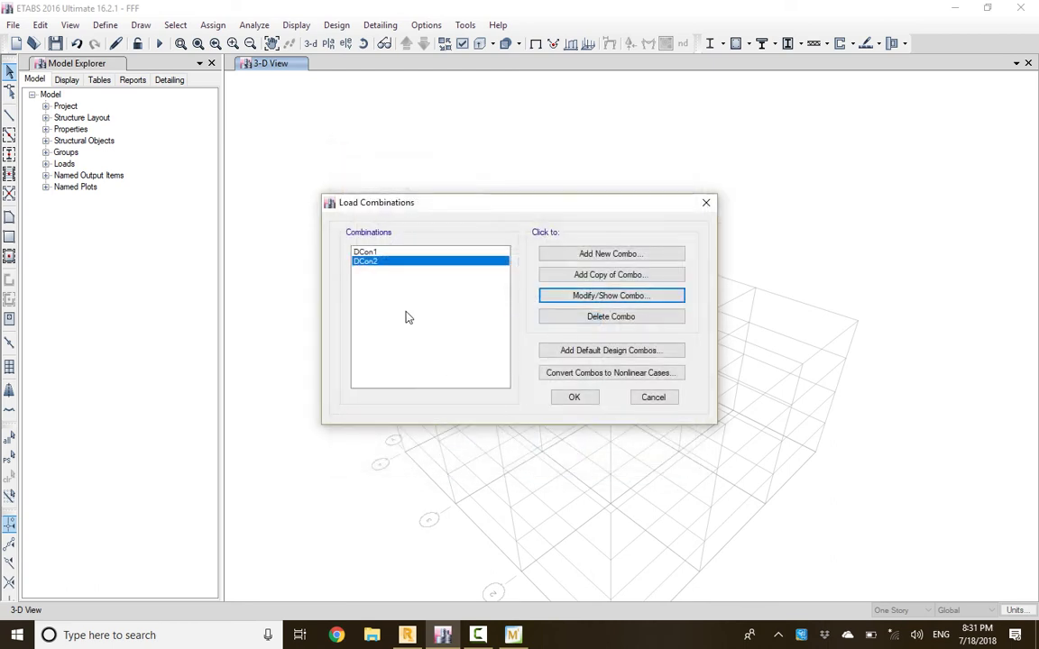
# Add the default Concrete Frame Design load combinations, converted to editable user combinations
pyautogui.click(614, 352)
pyautogui.click(448, 293)
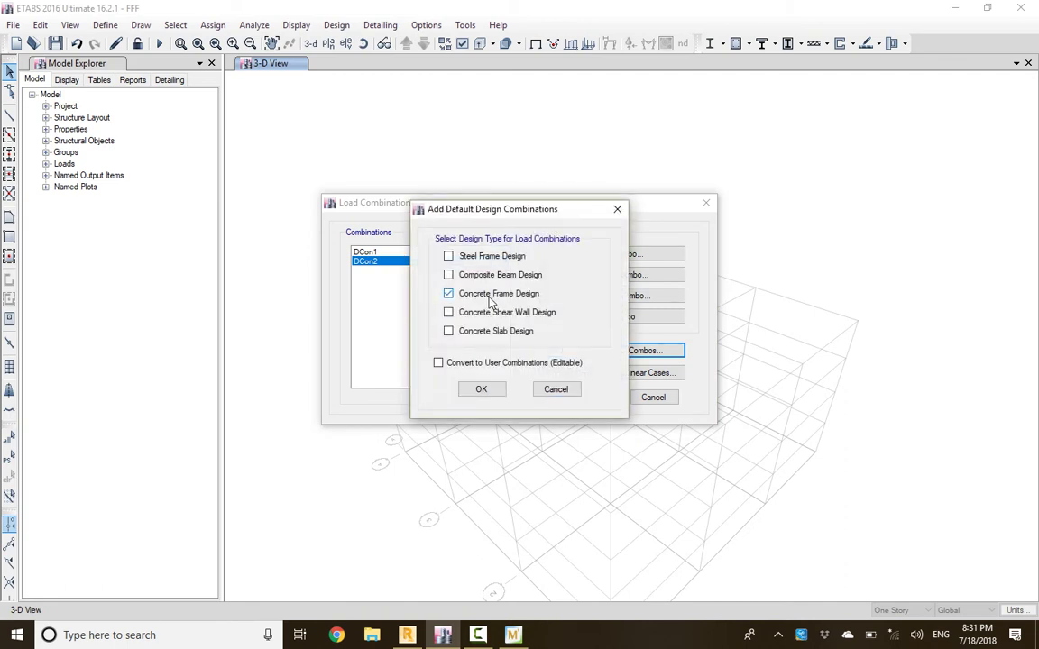
pyautogui.click(463, 364)
pyautogui.click(481, 389)
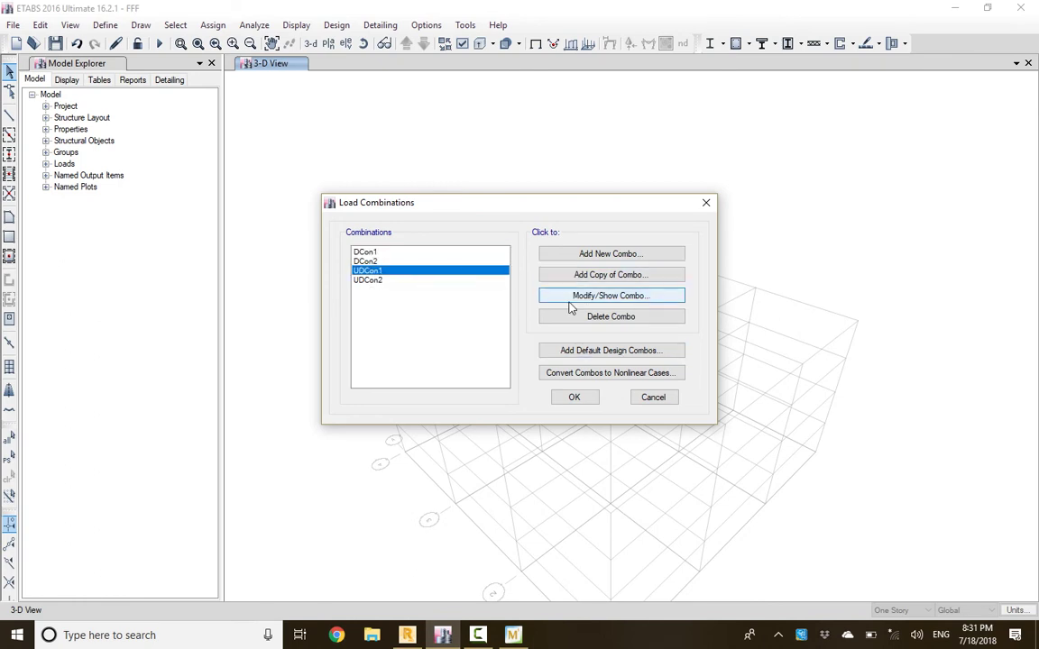
# Try a Dead scale factor of 1.35 in load combination UDCon1, and discard the edit
pyautogui.click(611, 296)
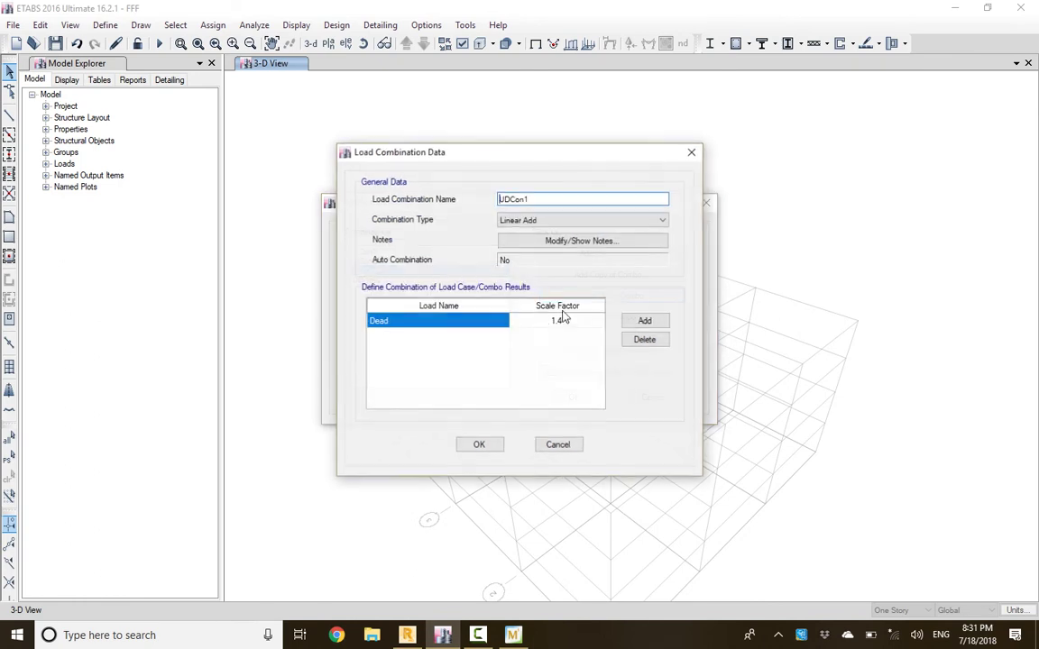
pyautogui.click(564, 324)
pyautogui.click(570, 321)
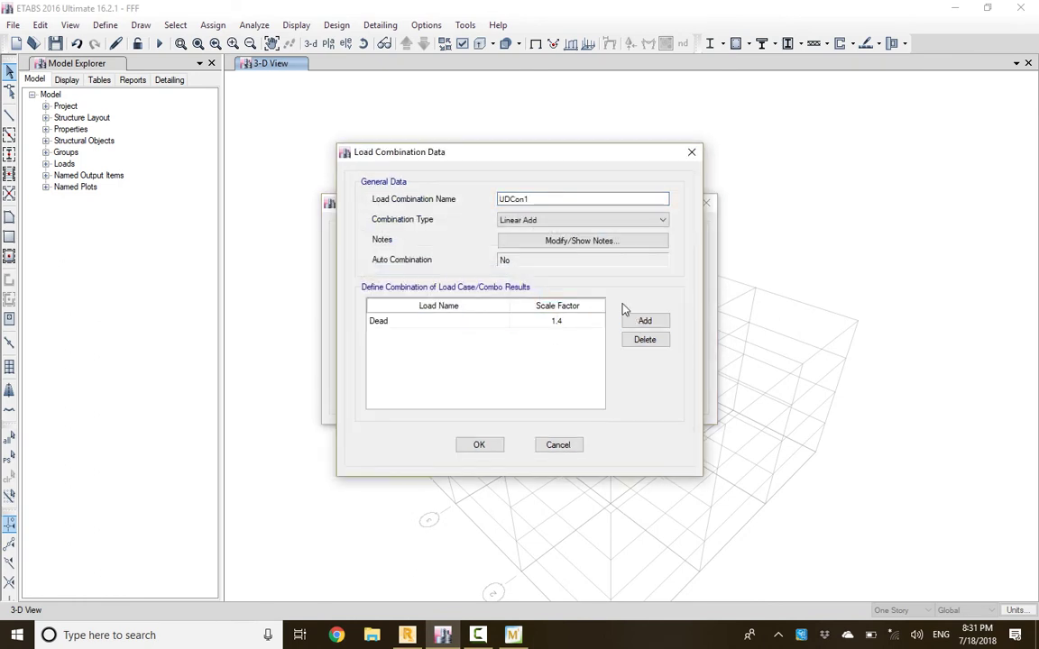
pyautogui.press('BackSpace')
pyautogui.write('35')
pyautogui.press('Return')
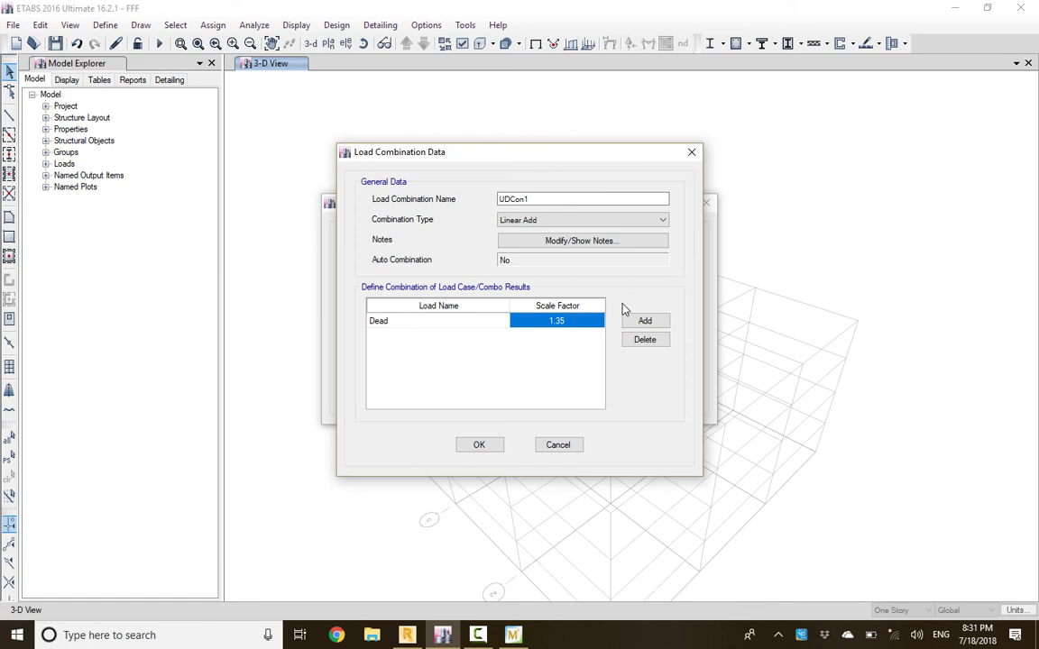
pyautogui.click(556, 445)
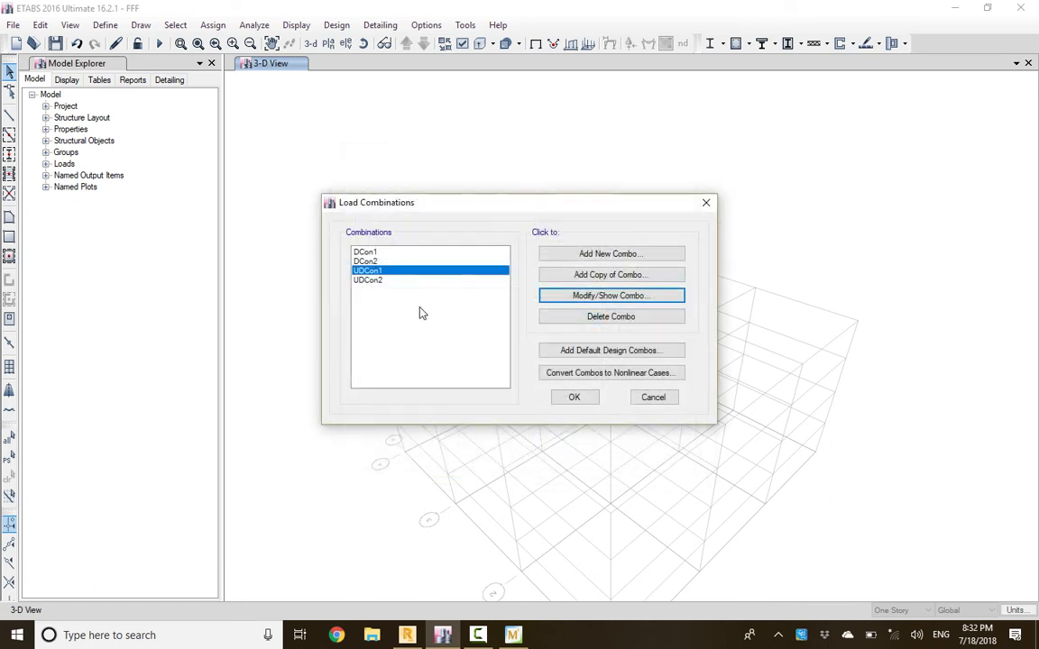
# Delete the UDCon1 load combination
pyautogui.click(619, 323)
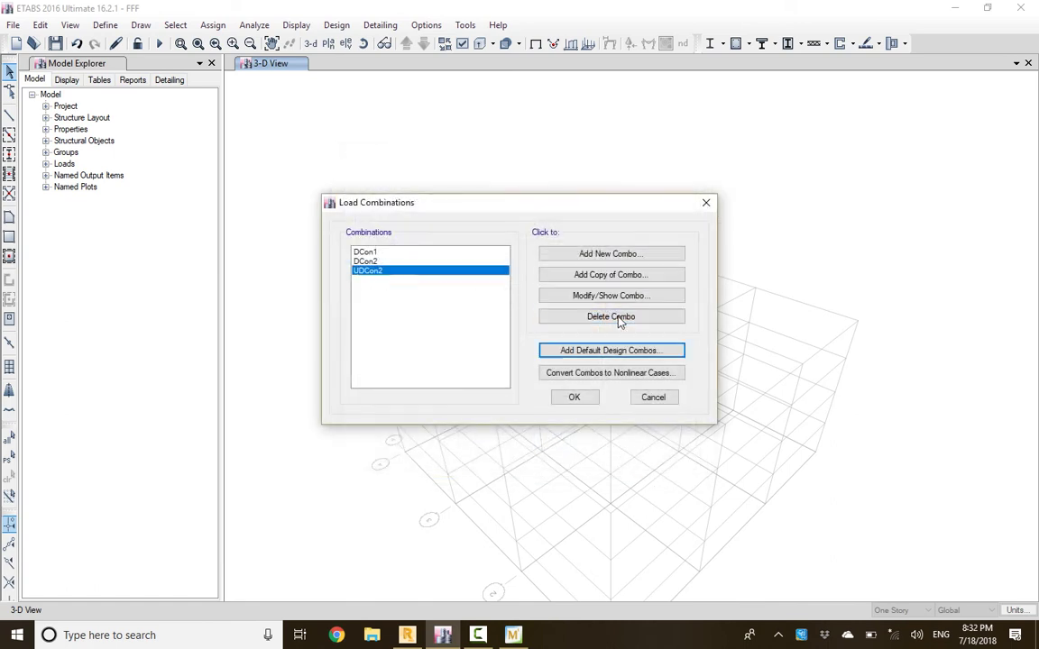
# Delete the UDCon2 load combination and run the analysis of the model
pyautogui.click(572, 326)
pyautogui.click(577, 400)
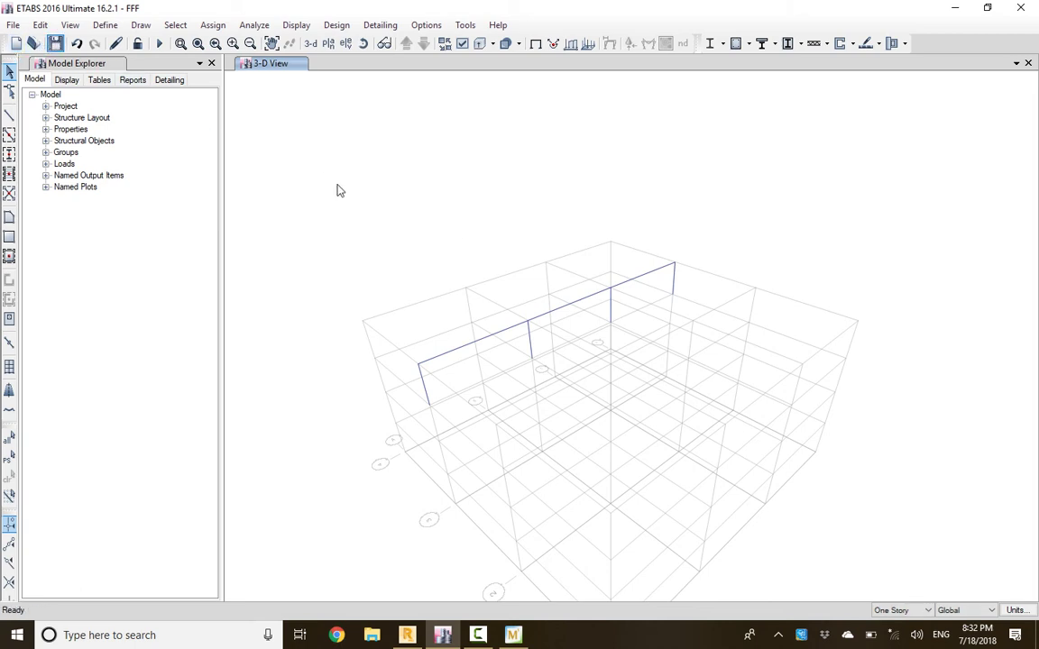
pyautogui.click(159, 43)
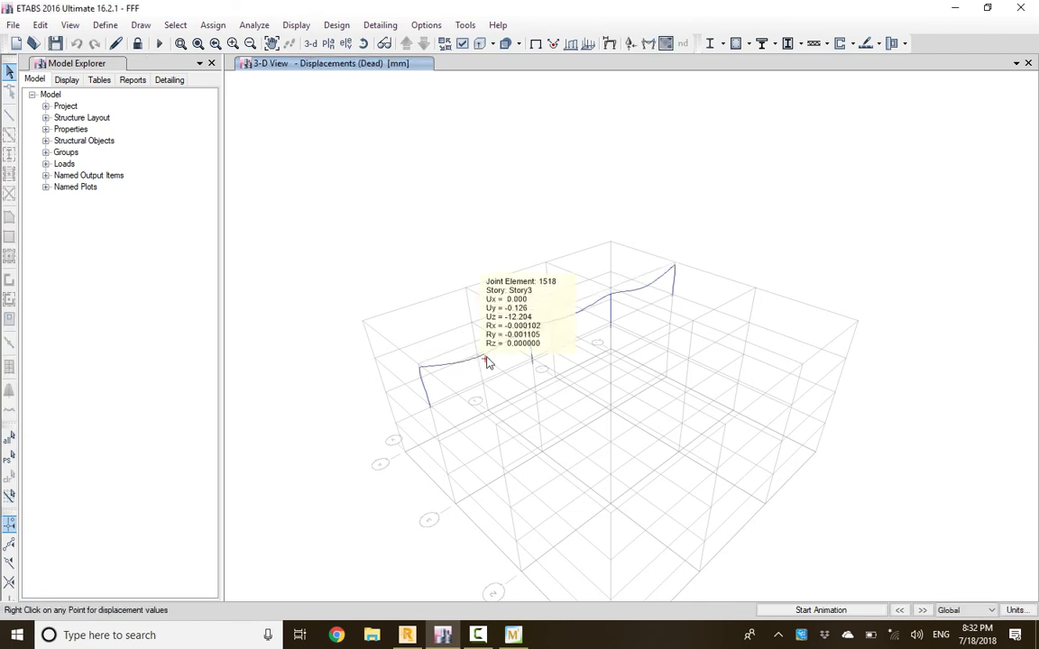
pyautogui.click(536, 44)
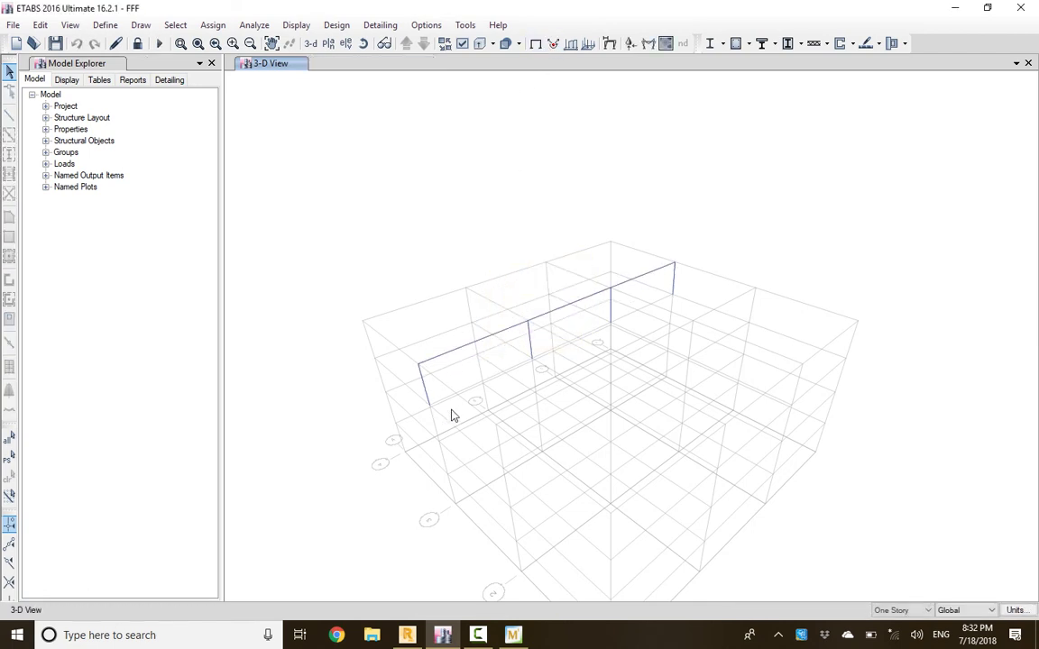
# Reselect the three previously selected beams and review the ACI 318-14 concrete frame design preferences
pyautogui.hotkey('ctrl', 'p')
pyautogui.click(337, 25)
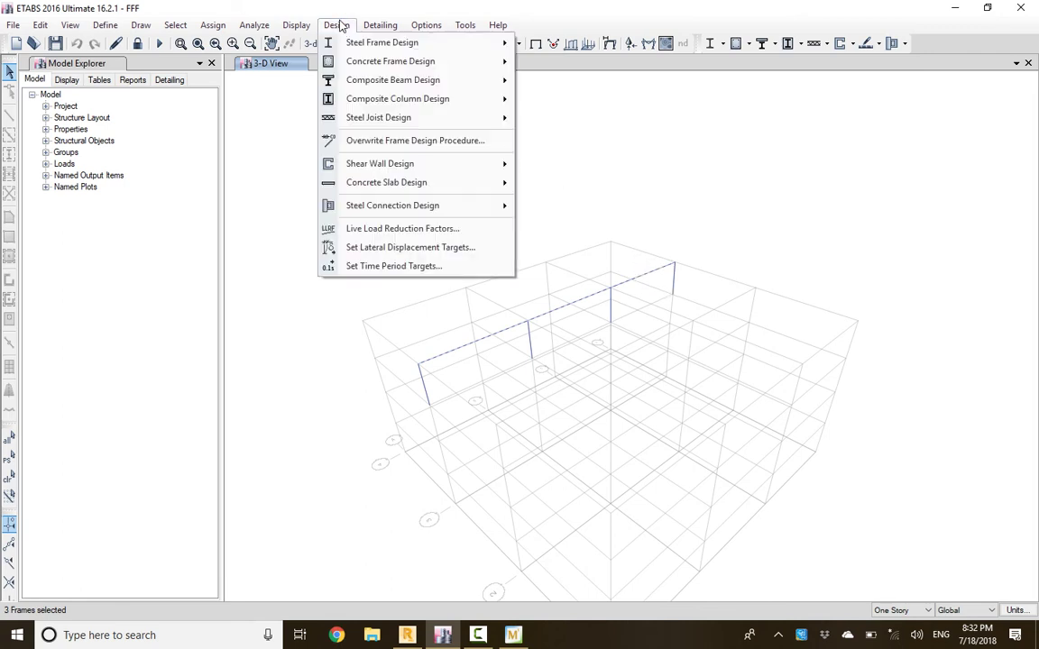
pyautogui.moveTo(397, 61)
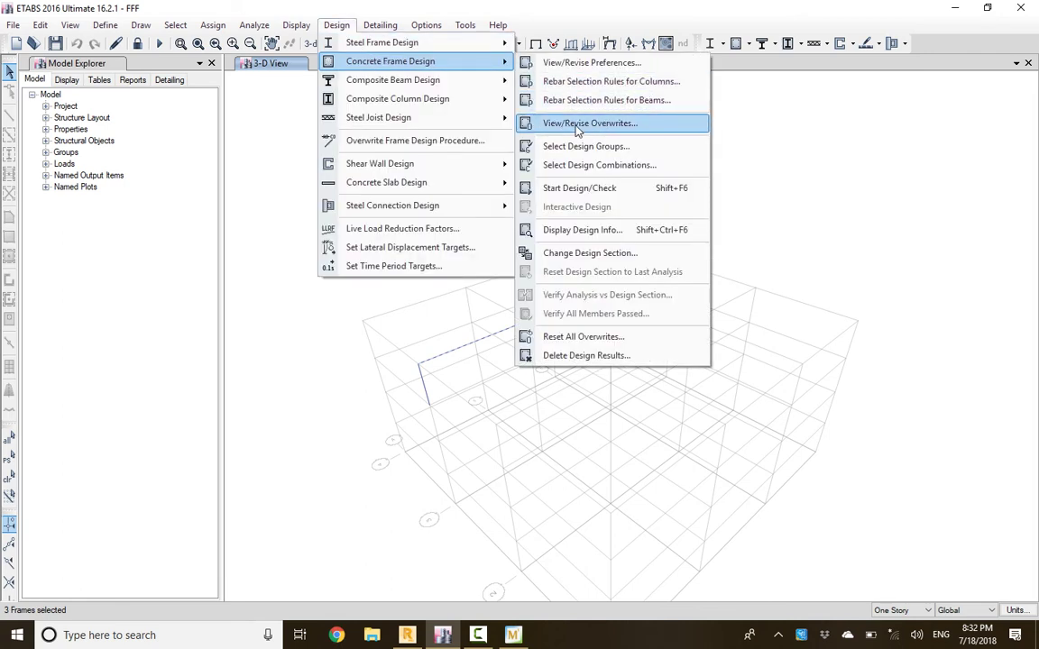
pyautogui.click(602, 65)
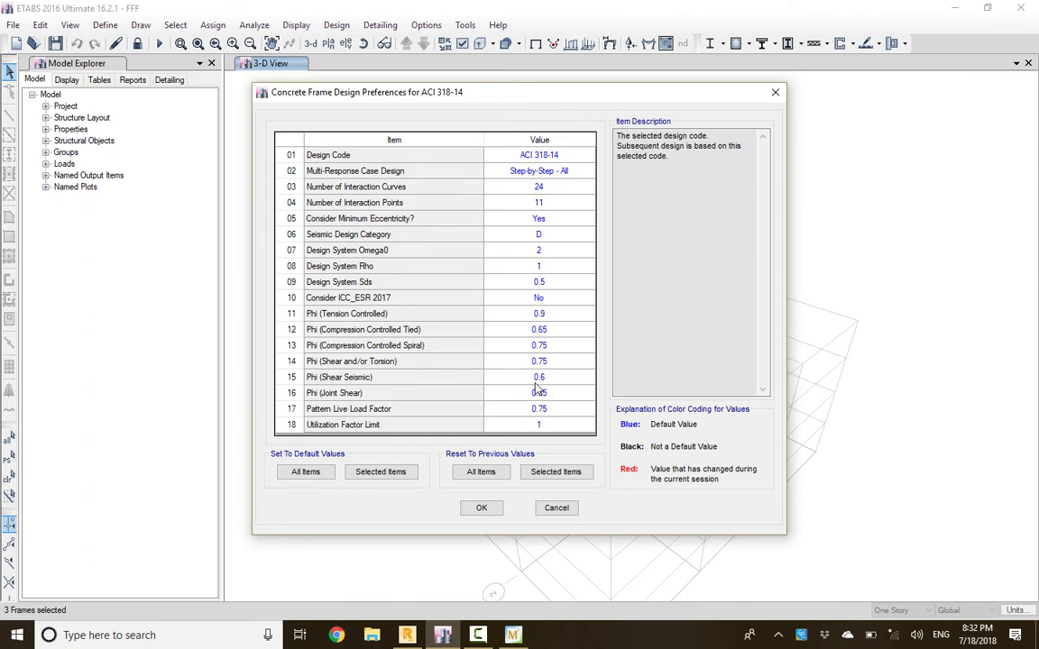
pyautogui.click(553, 509)
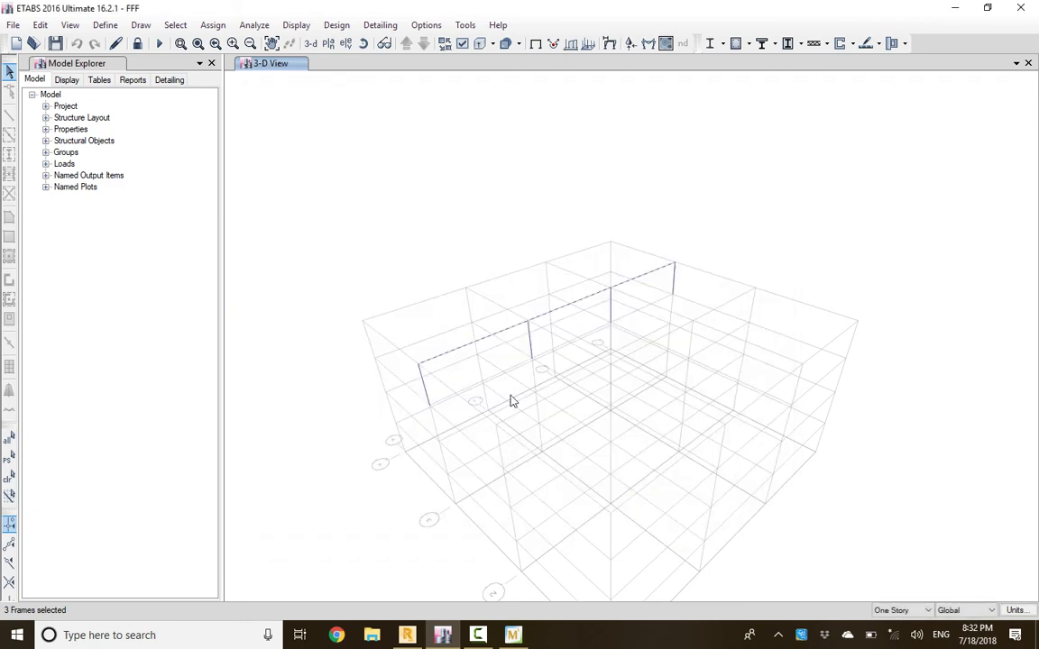
# Set the Framing Type to NonSway in the concrete frame design overwrites of the selected beams
pyautogui.click(424, 25)
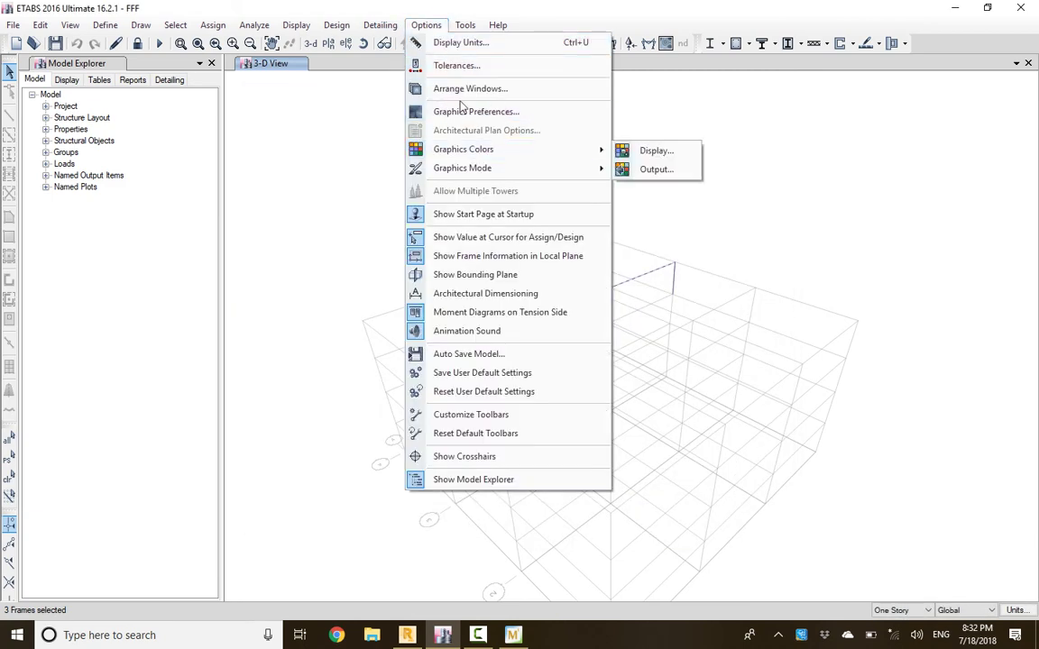
pyautogui.click(380, 27)
pyautogui.click(380, 27)
pyautogui.moveTo(336, 27)
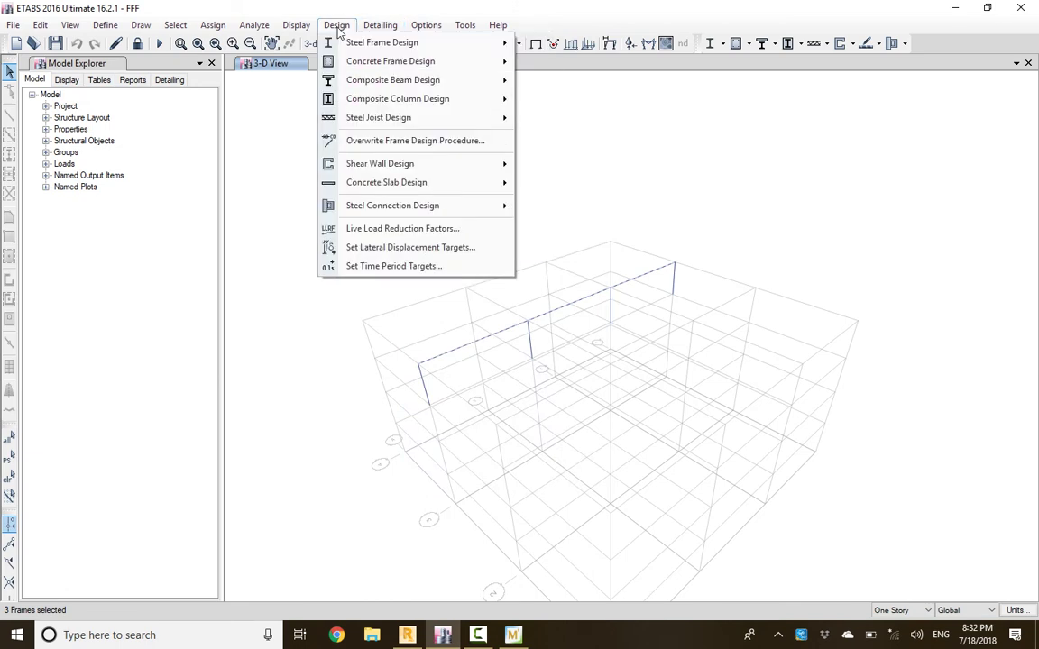
pyautogui.moveTo(487, 61)
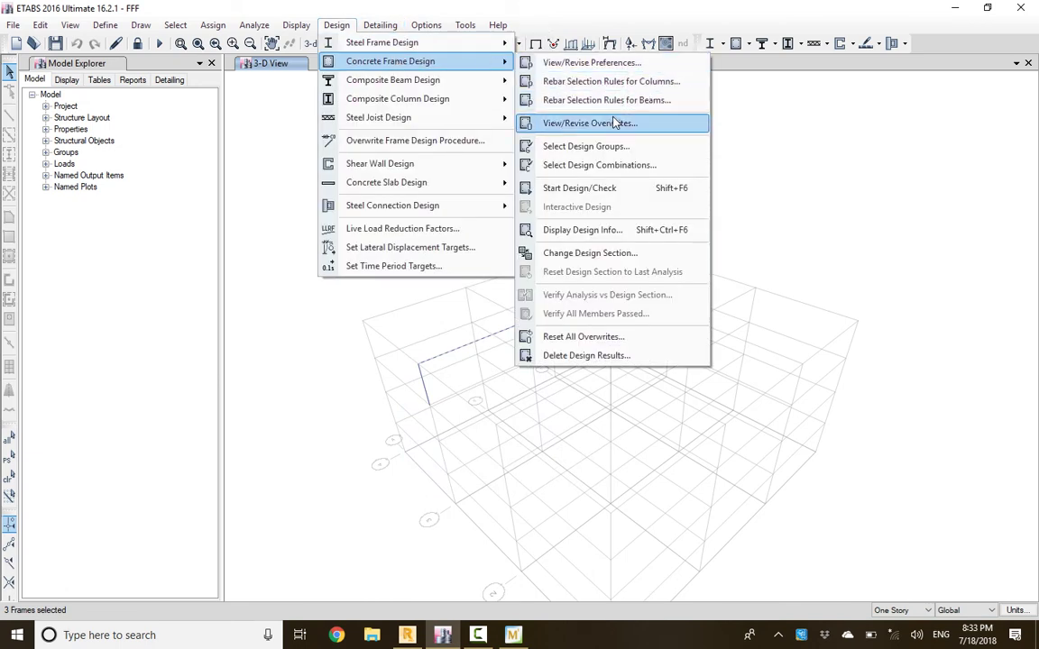
pyautogui.click(563, 123)
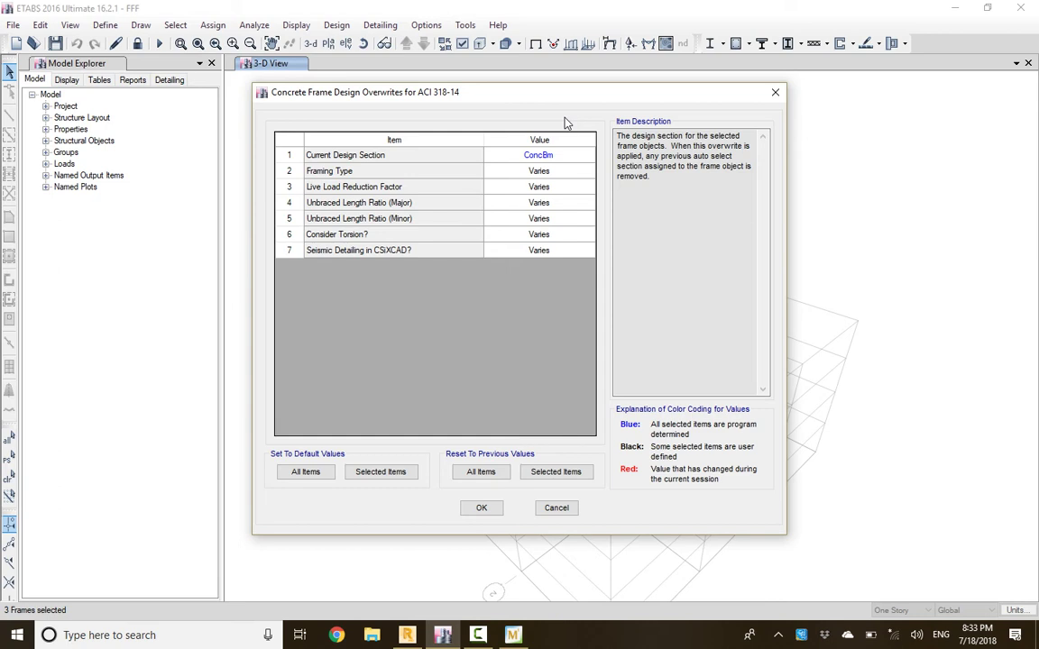
pyautogui.click(568, 171)
pyautogui.click(589, 170)
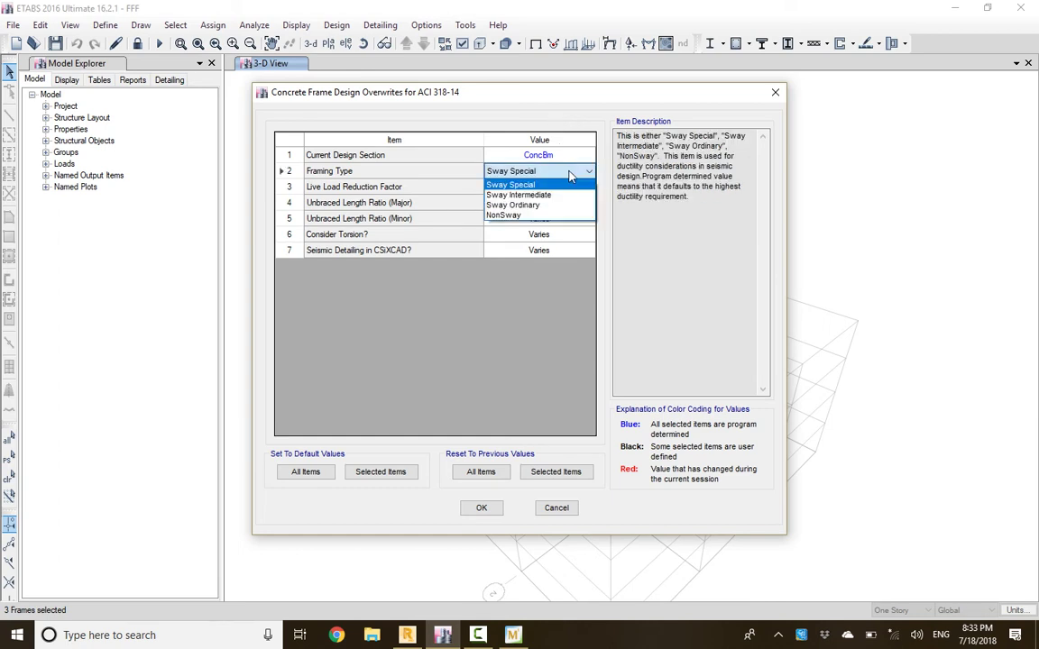
pyautogui.click(533, 215)
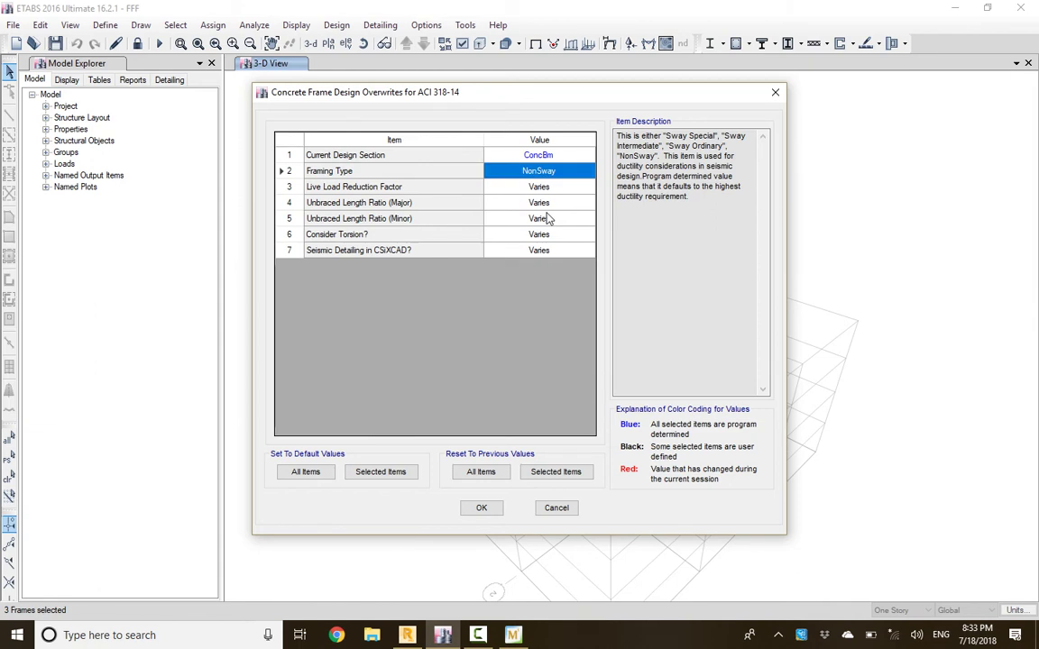
# Set the Live Load Reduction Factor and both the major and minor Unbraced Length Ratios to 1 in the overwrites
pyautogui.click(559, 187)
pyautogui.click(546, 187)
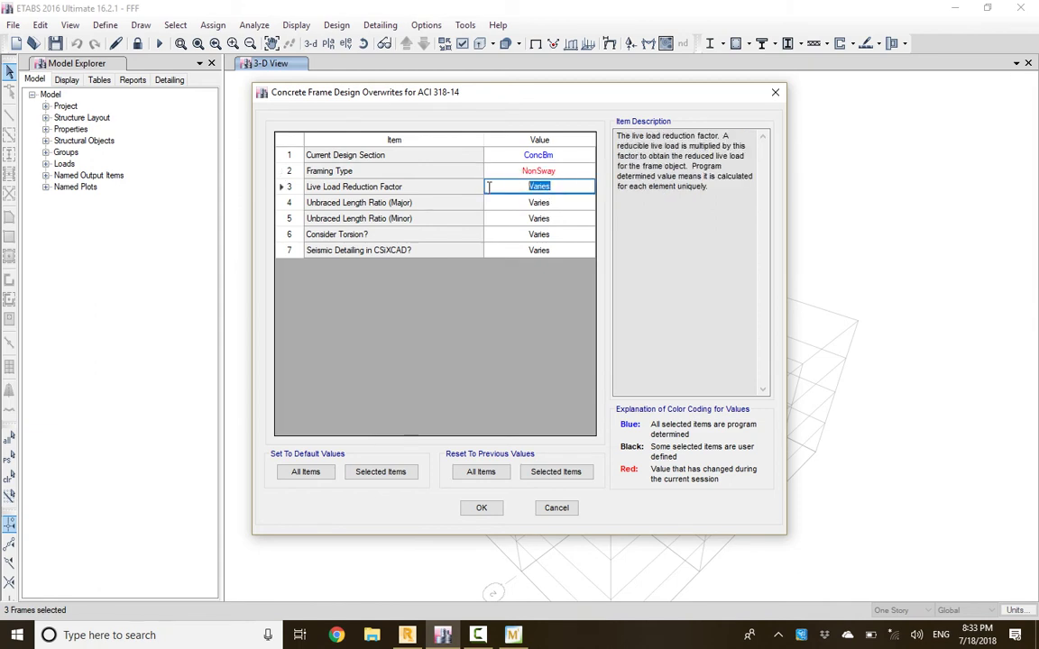
pyautogui.write('1')
pyautogui.press('Return')
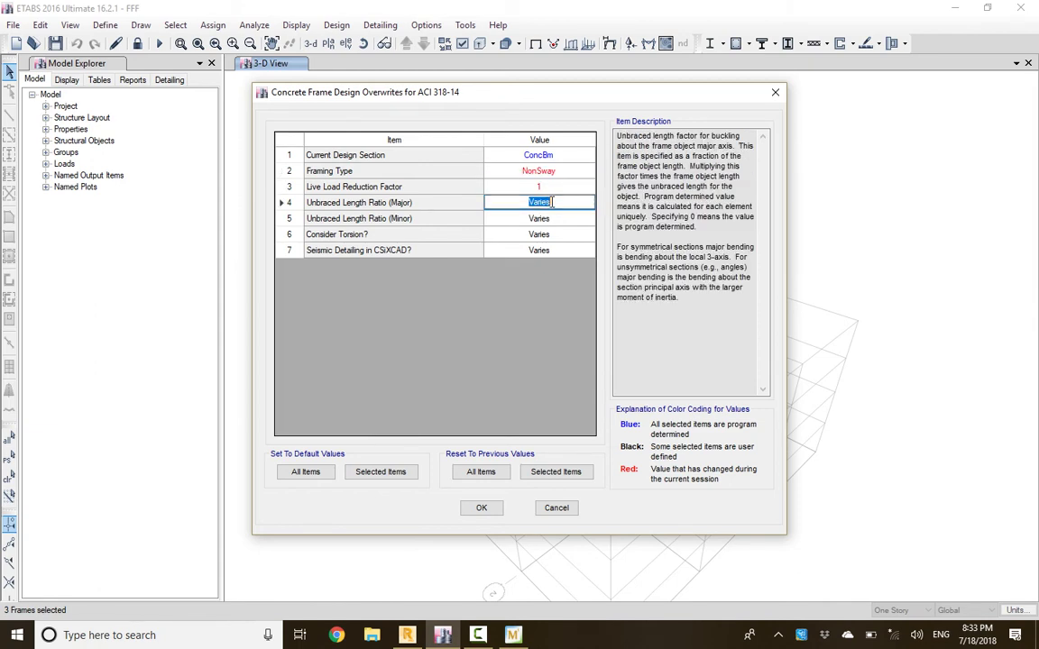
pyautogui.write('1')
pyautogui.press('Return')
pyautogui.write('1')
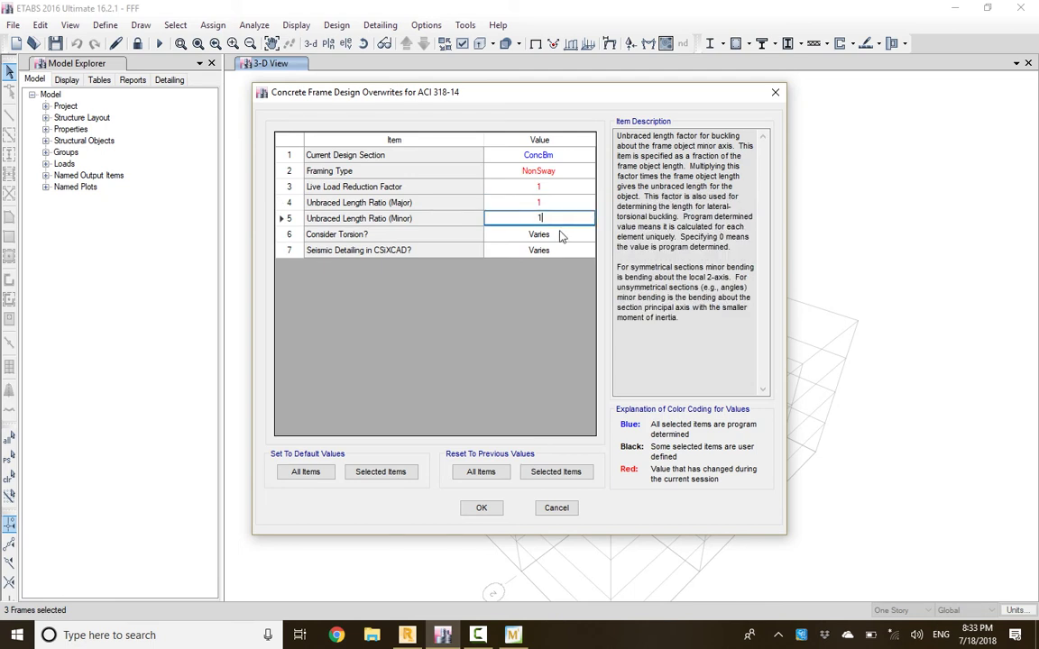
pyautogui.press('Return')
# Set Consider Torsion and Seismic Detailing in CSiXCAD to No, and apply the overwrites
pyautogui.click(568, 237)
pyautogui.click(533, 256)
pyautogui.click(545, 253)
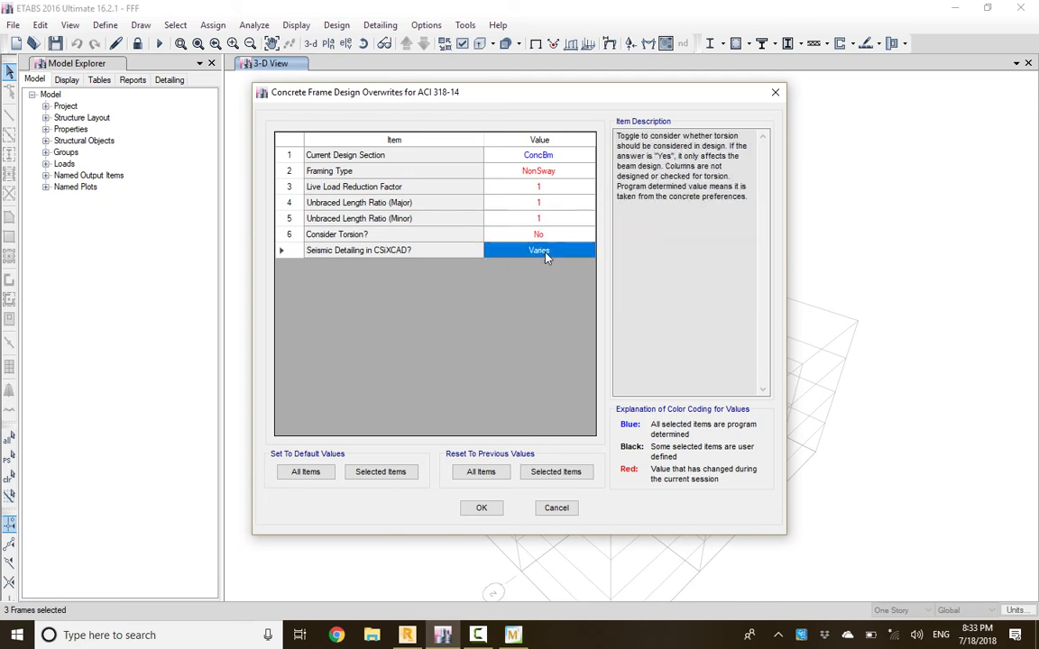
pyautogui.click(546, 255)
pyautogui.click(513, 270)
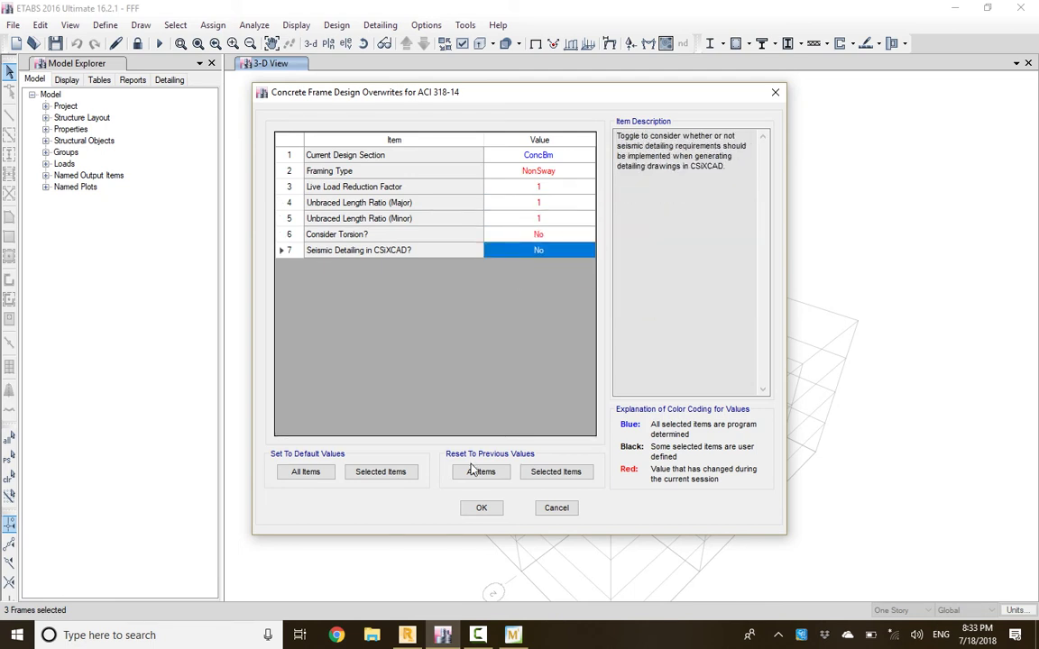
pyautogui.click(483, 509)
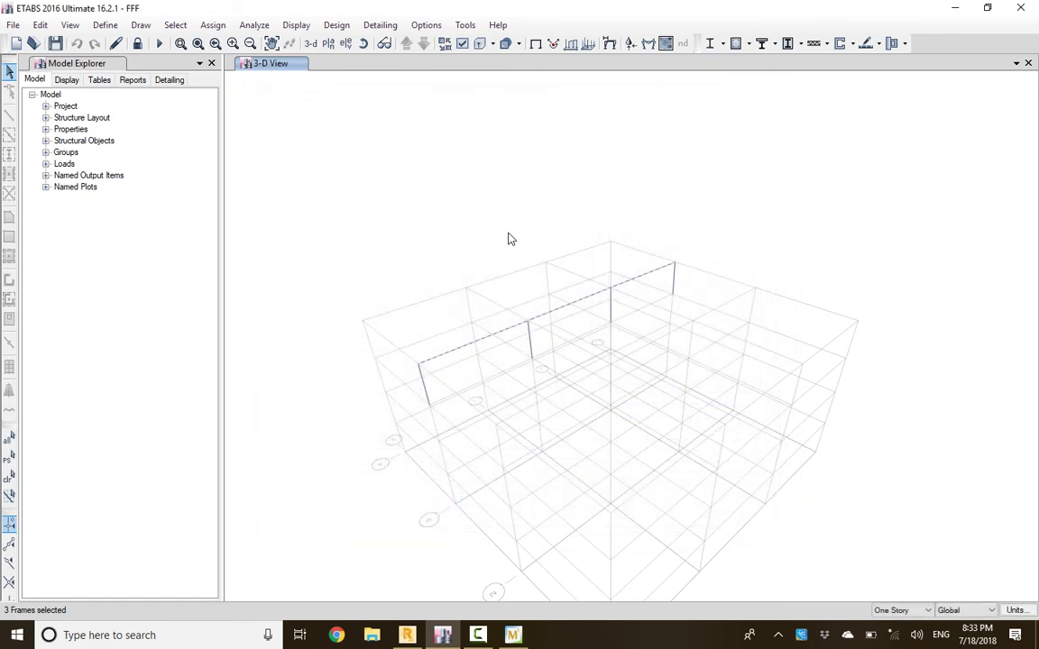
# Run the concrete frame design check and inspect the longitudinal reinforcing along the beams
pyautogui.click(336, 25)
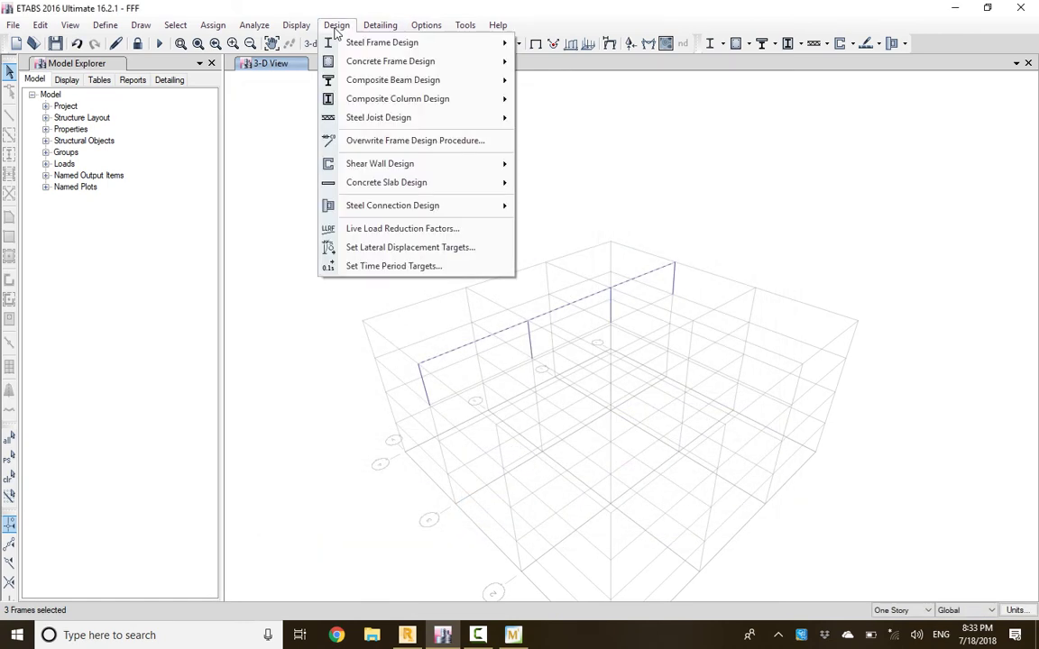
pyautogui.moveTo(508, 69)
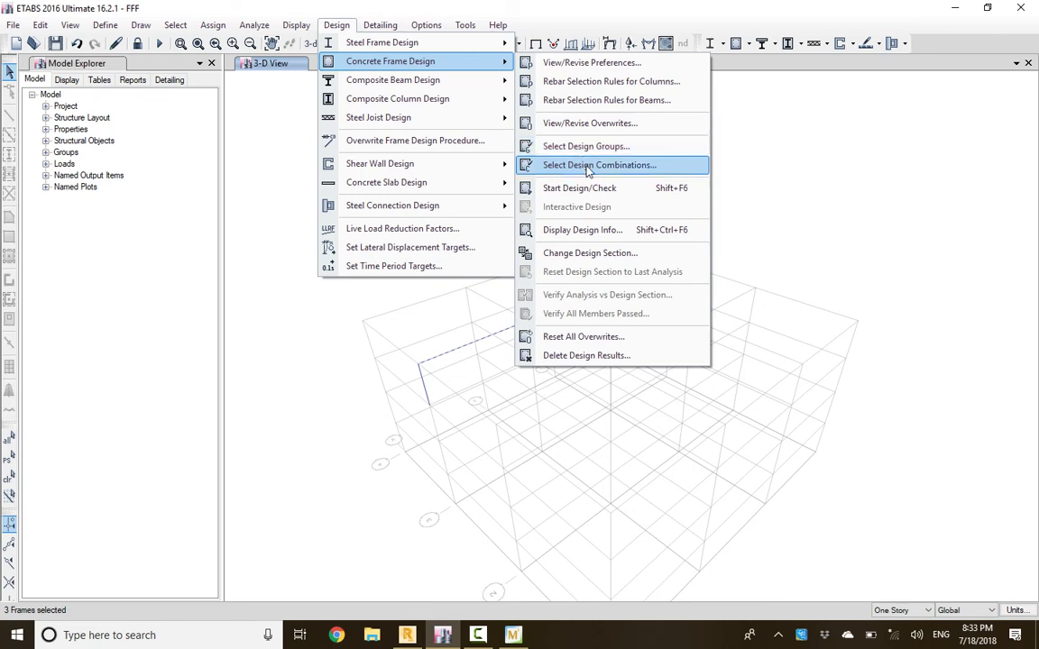
pyautogui.click(614, 189)
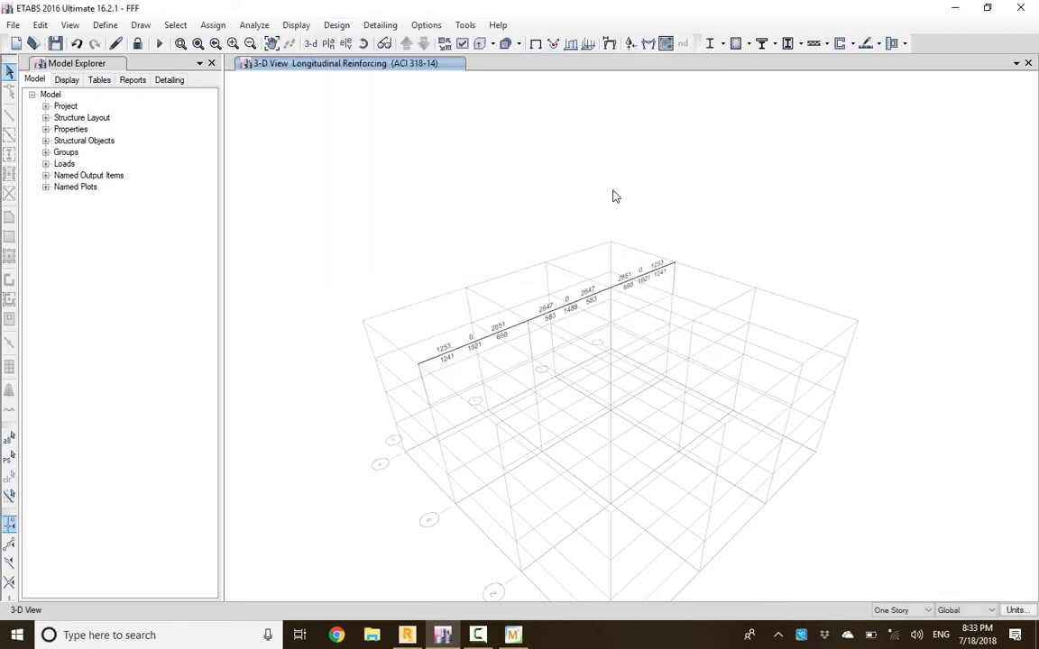
pyautogui.scroll(3, 414, 334)
pyautogui.scroll(-3, 580, 332)
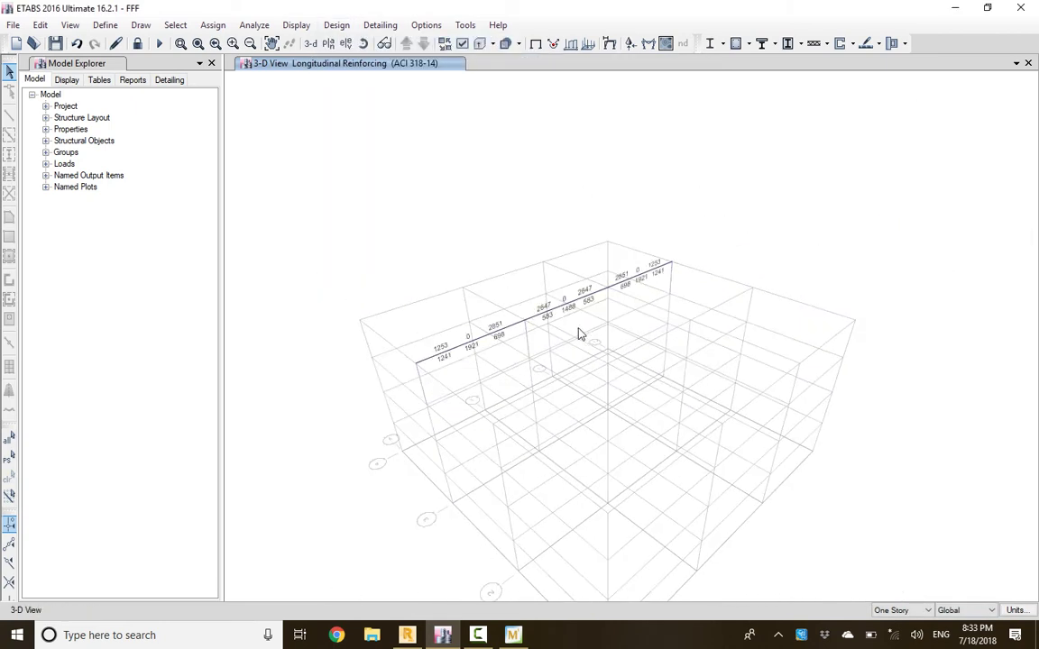
pyautogui.scroll(2, 553, 256)
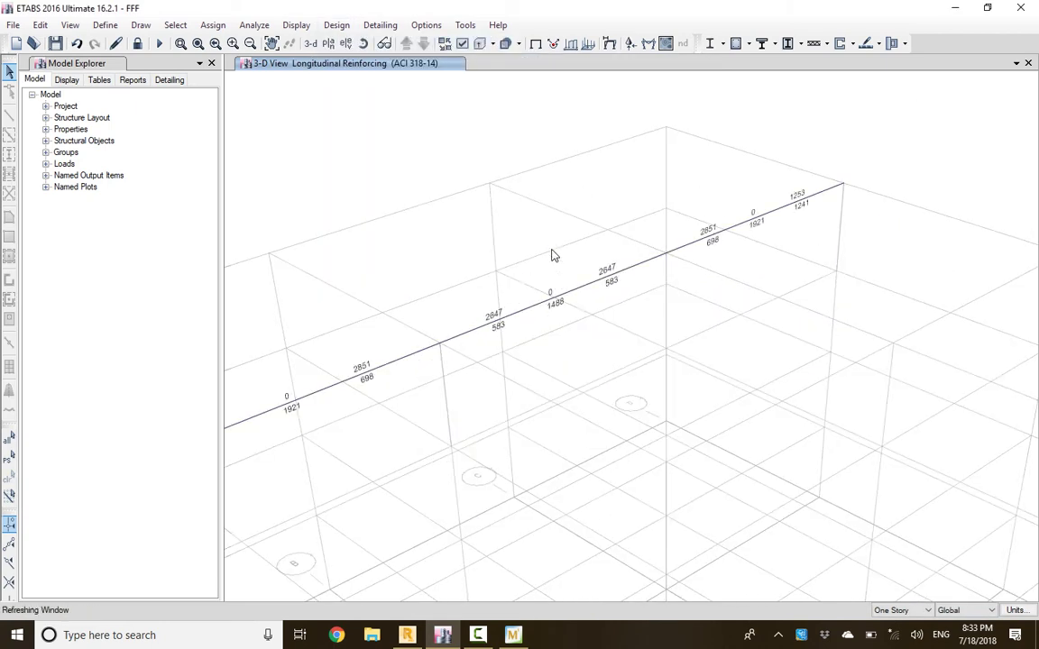
# Display the Shear Reinforcing design output and examine its values along the beams
pyautogui.click(337, 25)
pyautogui.moveTo(446, 63)
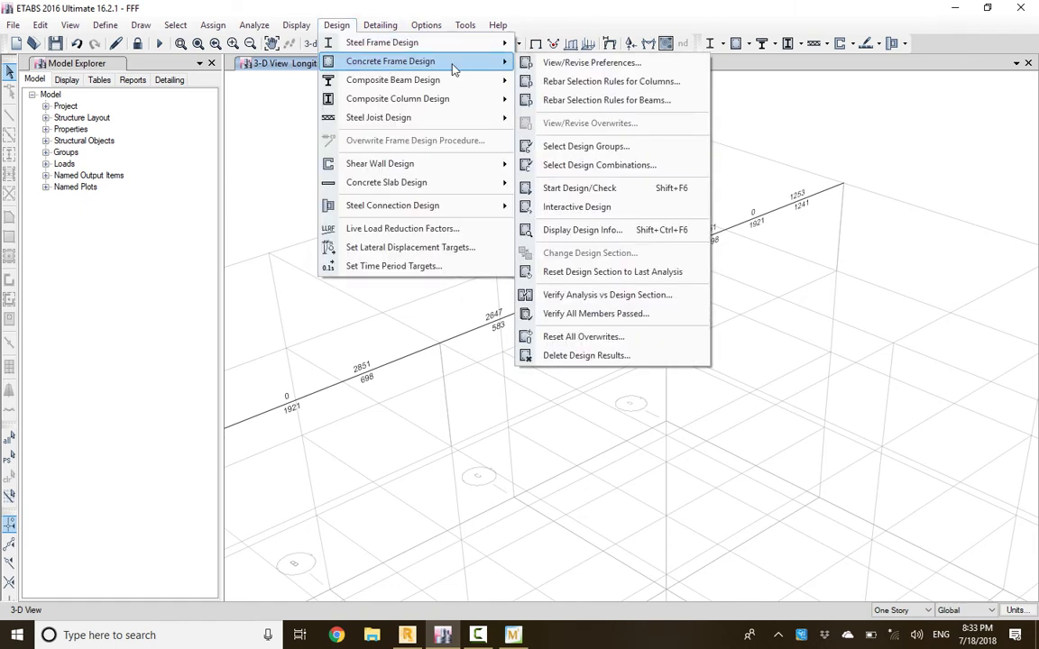
pyautogui.click(588, 228)
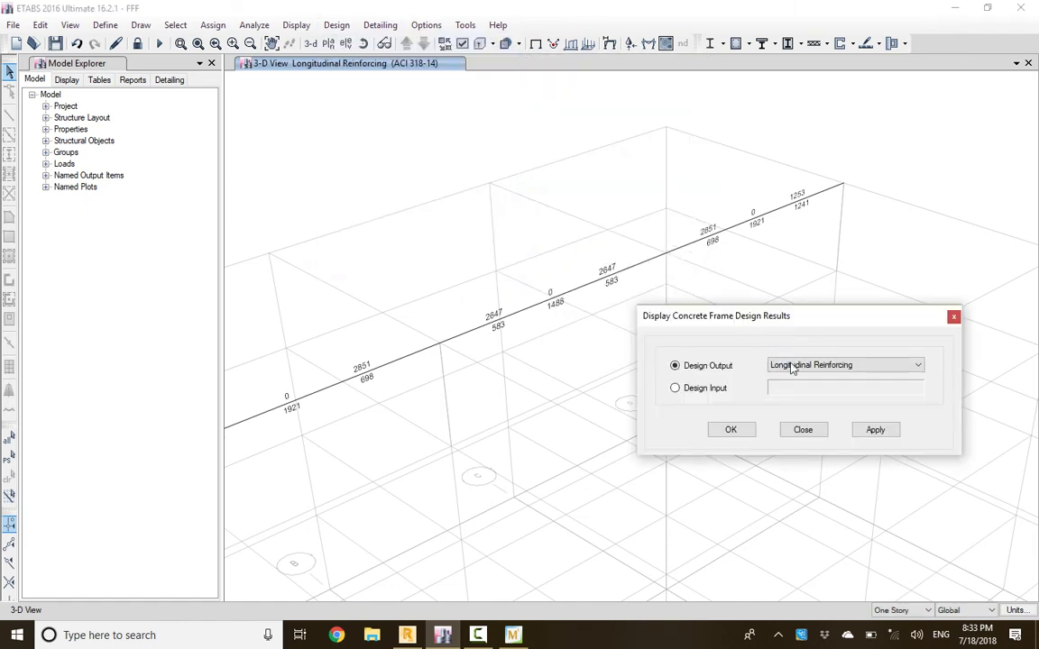
pyautogui.click(794, 366)
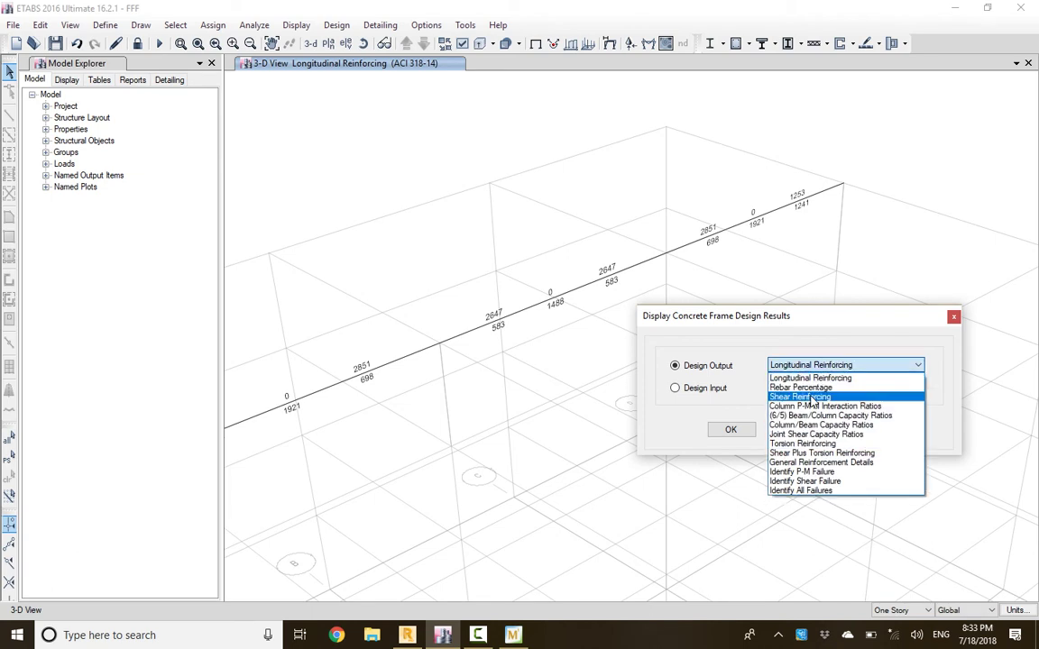
pyautogui.click(813, 397)
pyautogui.click(872, 429)
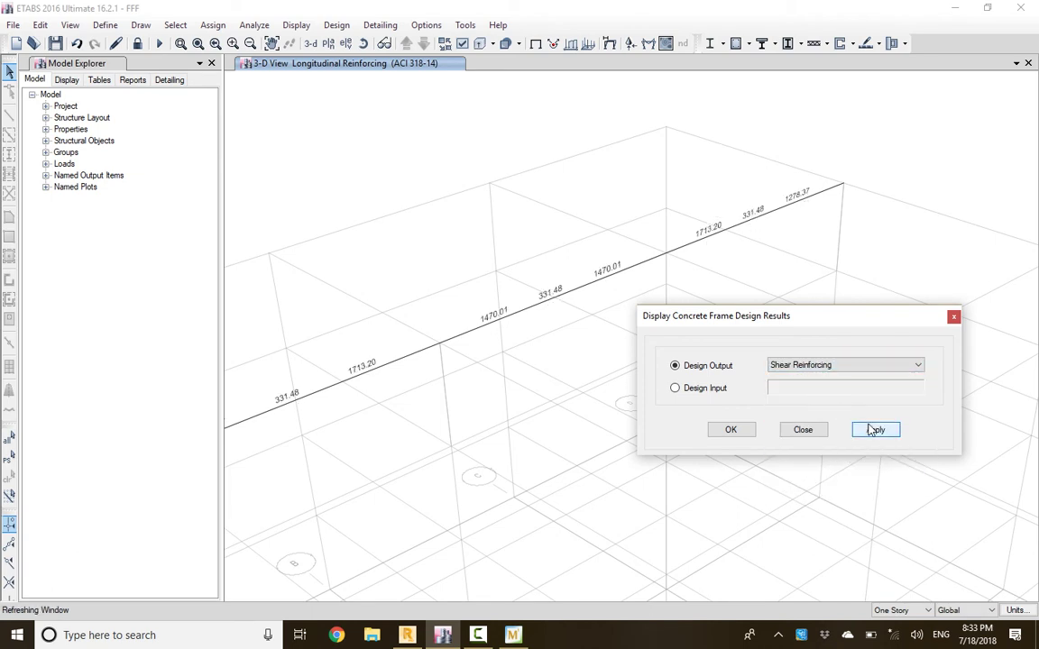
pyautogui.scroll(-3, 542, 288)
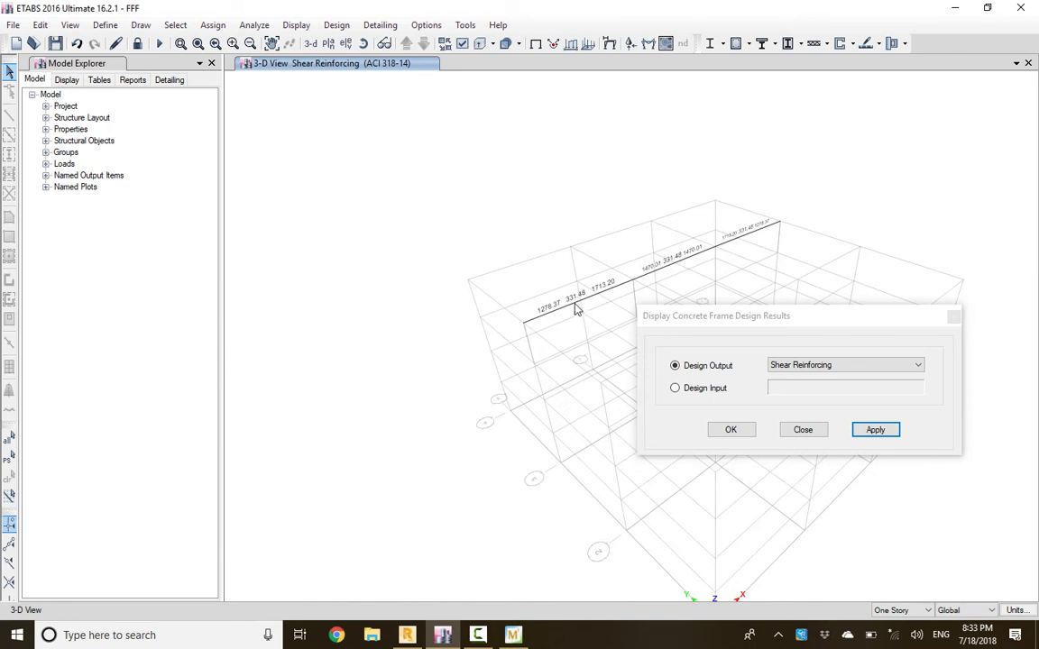
pyautogui.scroll(3, 577, 309)
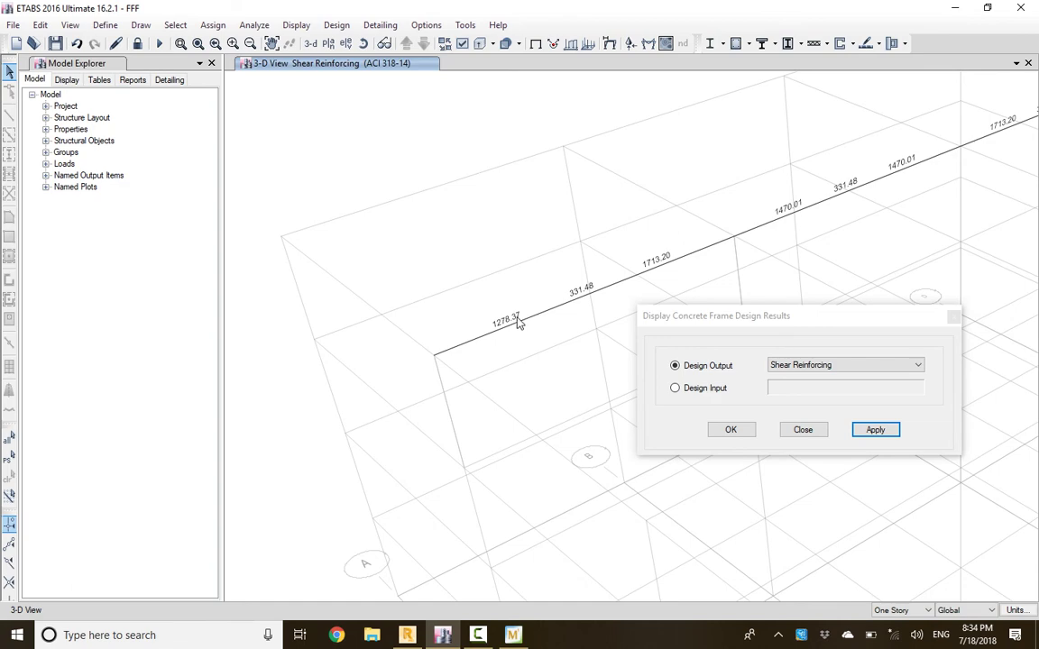
pyautogui.scroll(-3, 413, 252)
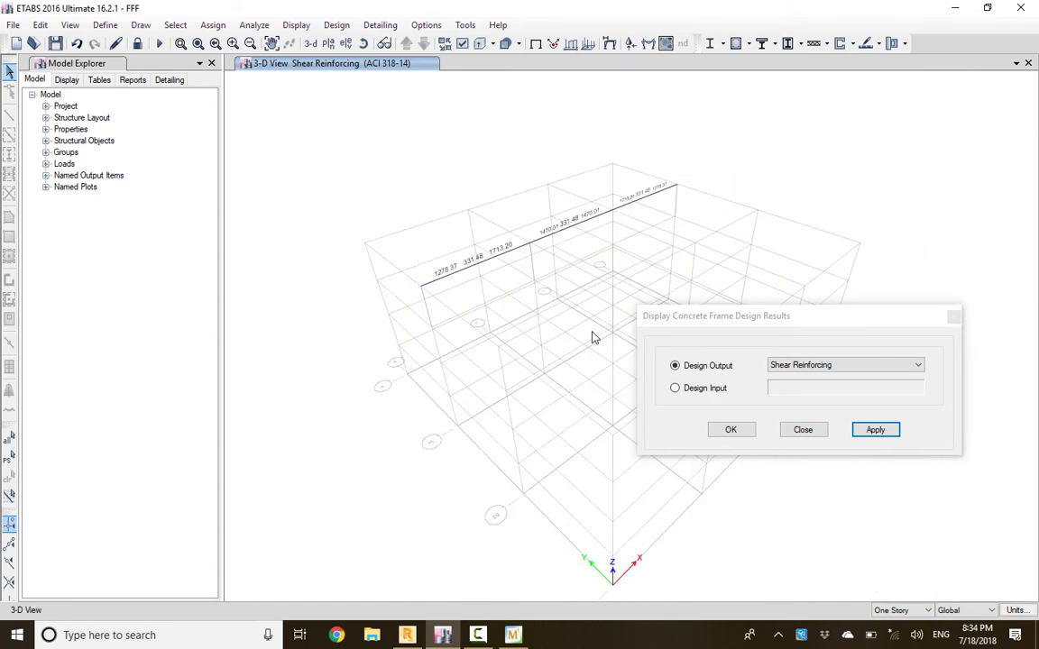
pyautogui.click(796, 365)
pyautogui.click(796, 394)
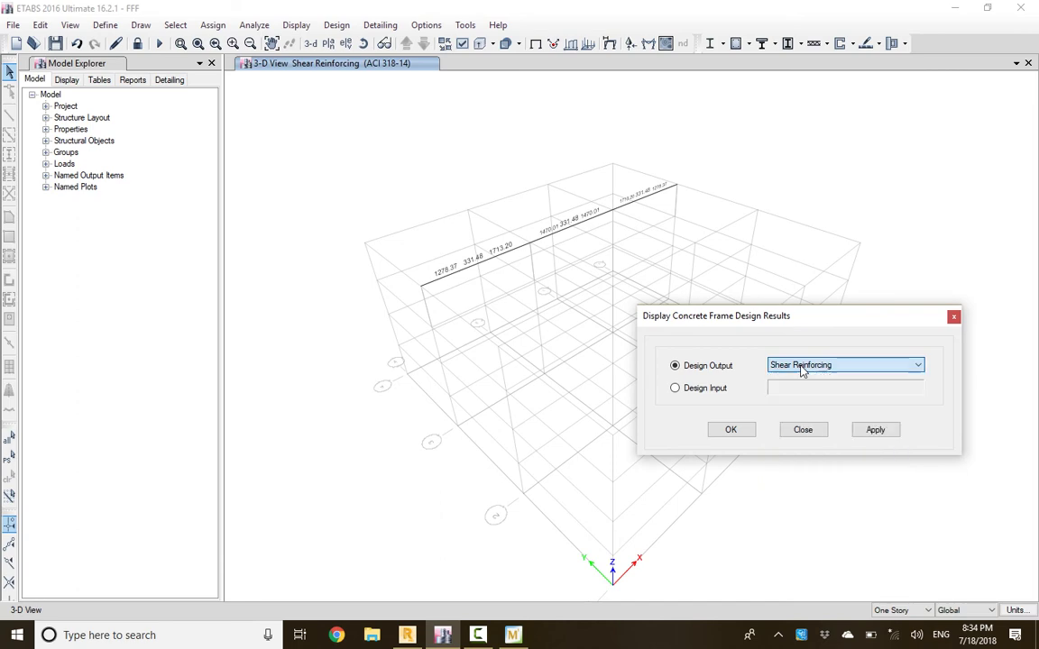
# Bring up the concrete design summary of beam B1 and review its material properties and flexural reinforcement
pyautogui.click(487, 324)
pyautogui.scroll(5, 461, 280)
pyautogui.scroll(-2, 451, 243)
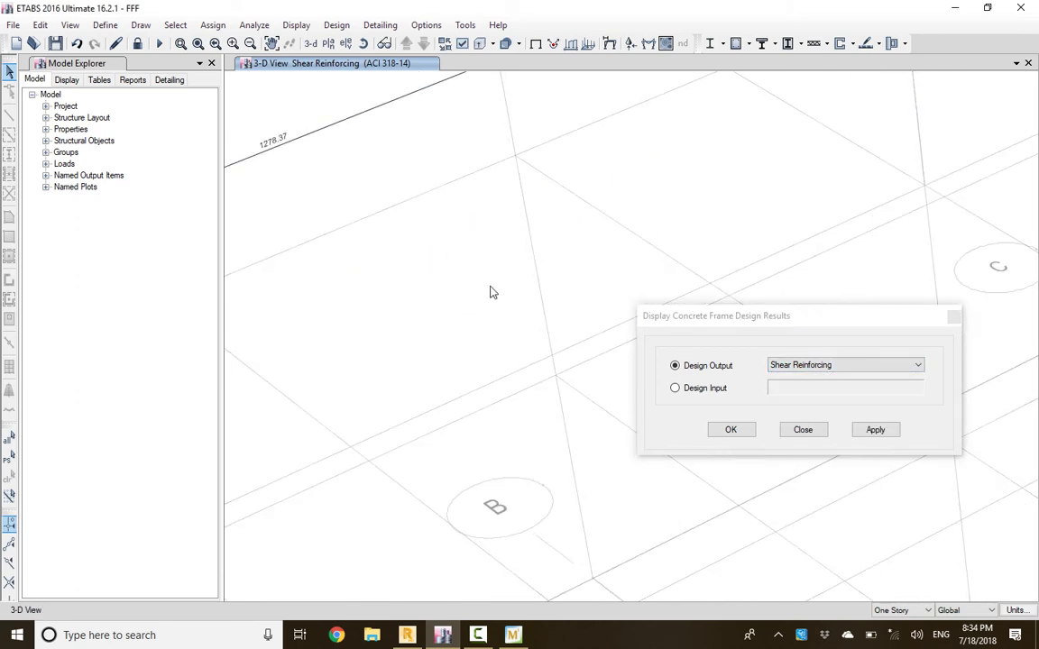
pyautogui.scroll(-2, 492, 293)
pyautogui.rightClick(467, 229)
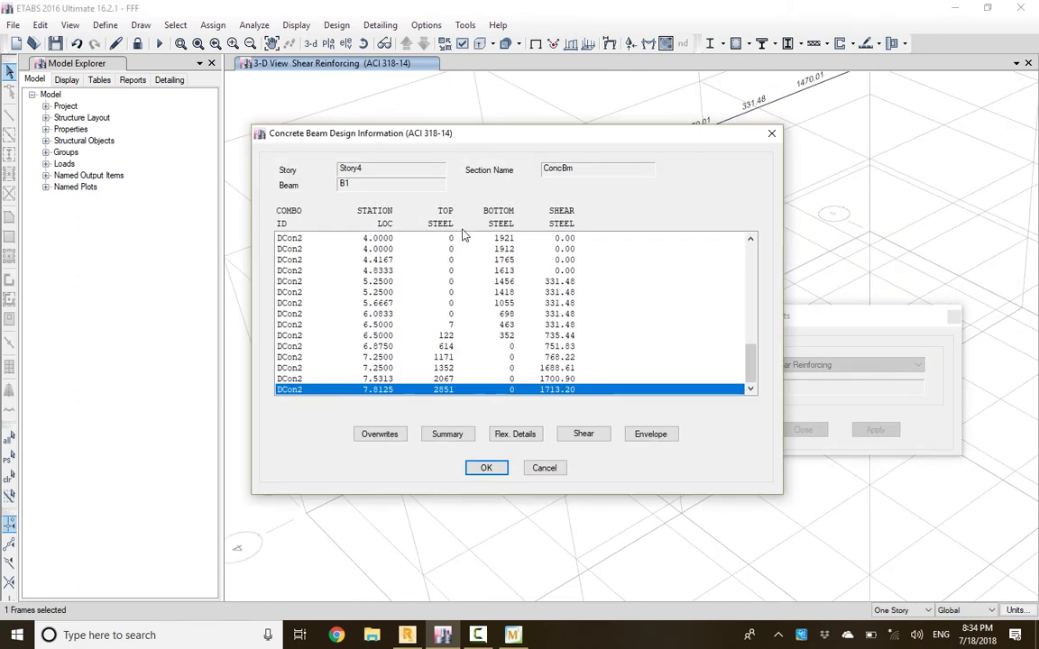
pyautogui.click(442, 434)
pyautogui.scroll(-5, 359, 190)
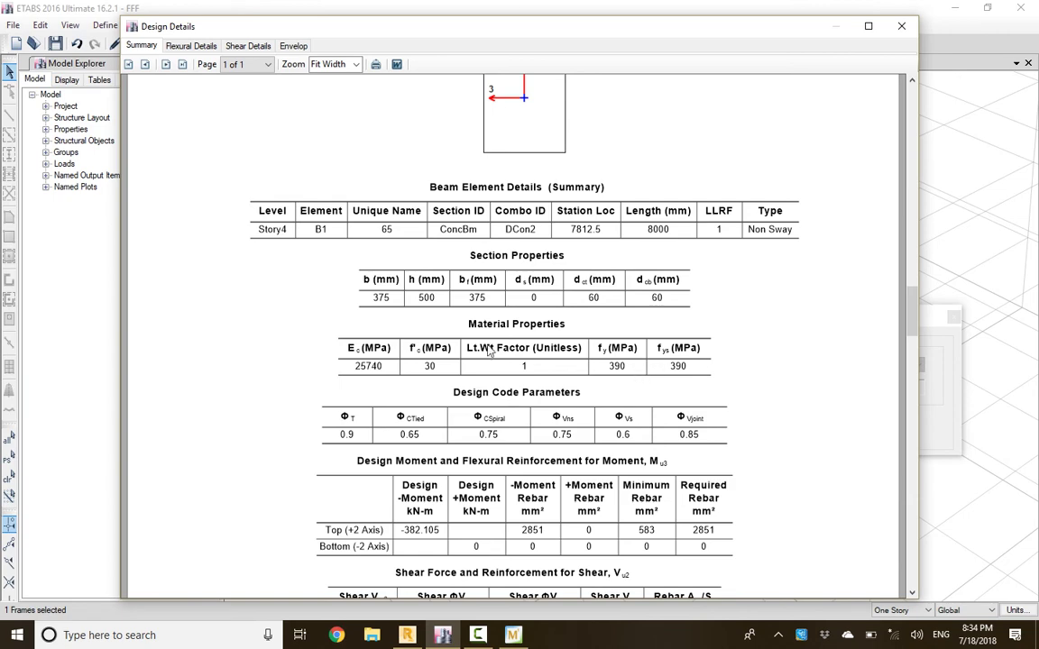
# Review beam B1's shear force and shear reinforcement in the design summary, and close the concrete design results
pyautogui.scroll(-3, 482, 347)
pyautogui.scroll(-3, 481, 348)
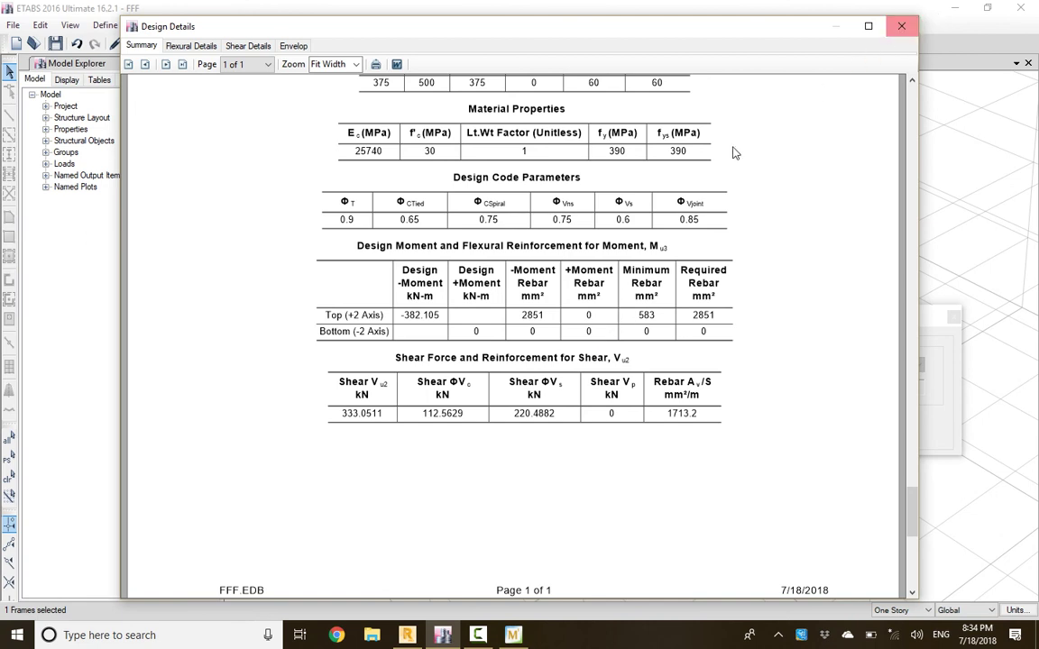
pyautogui.scroll(2, 539, 258)
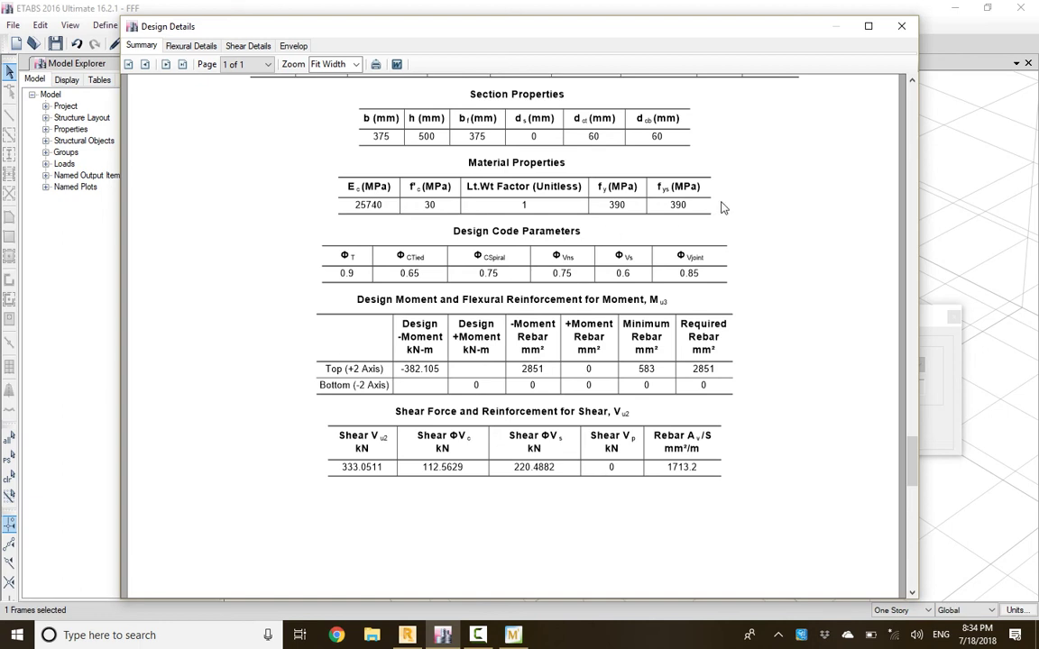
pyautogui.click(901, 26)
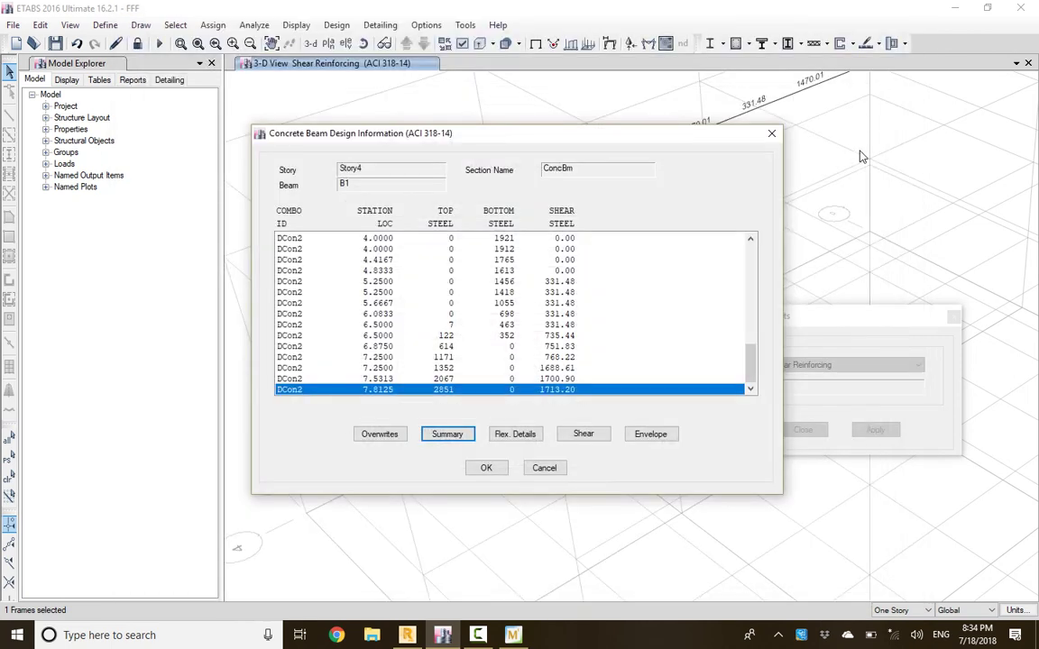
pyautogui.click(771, 134)
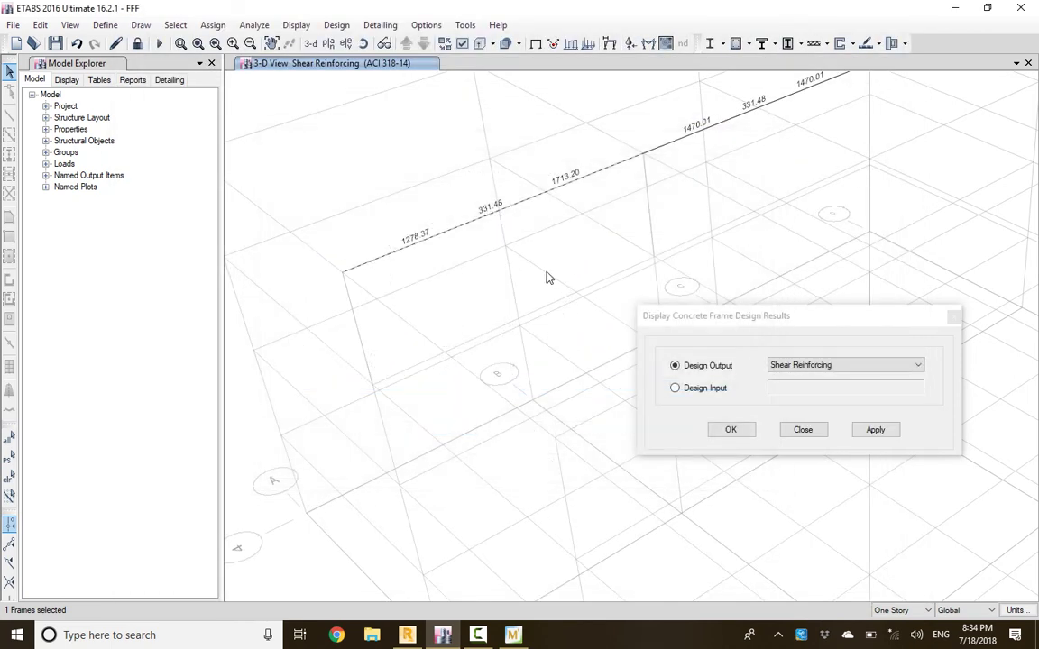
pyautogui.click(812, 431)
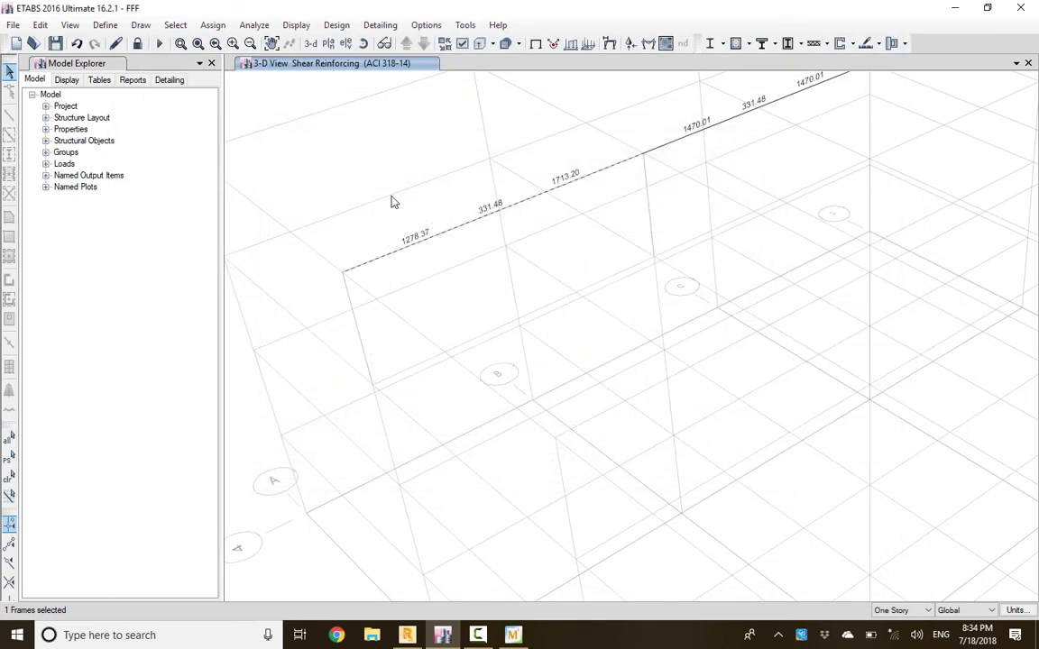
# Unlock the model and deselect the beam in the 3-D view
pyautogui.click(137, 43)
pyautogui.click(538, 368)
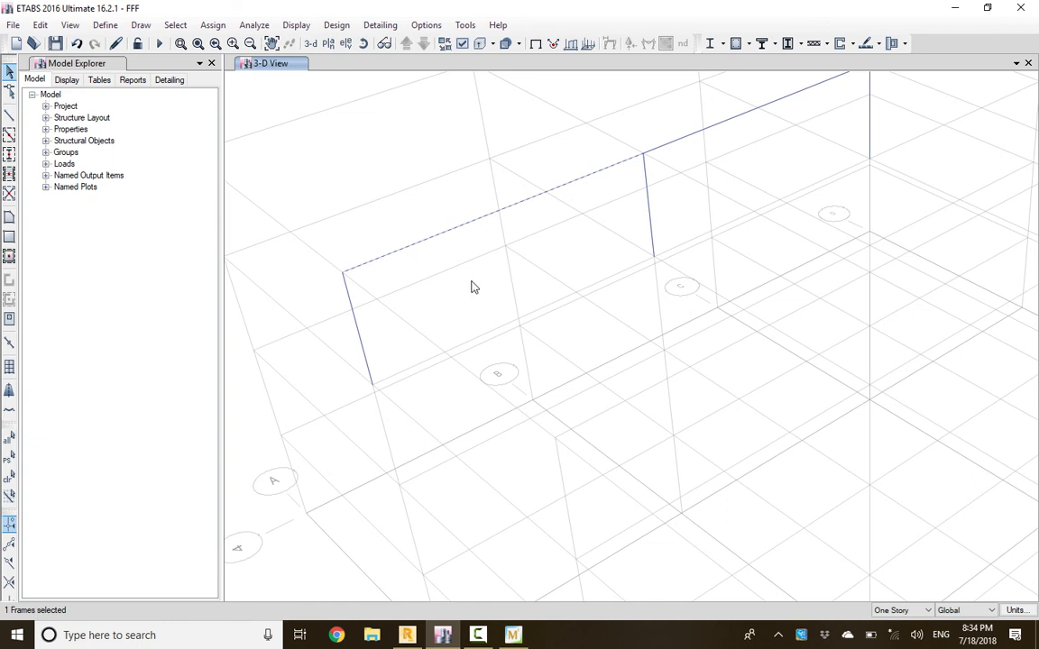
pyautogui.click(389, 256)
# Set the ConcCol column section's reinforcement data to Reinforcement to be Checked
pyautogui.click(109, 27)
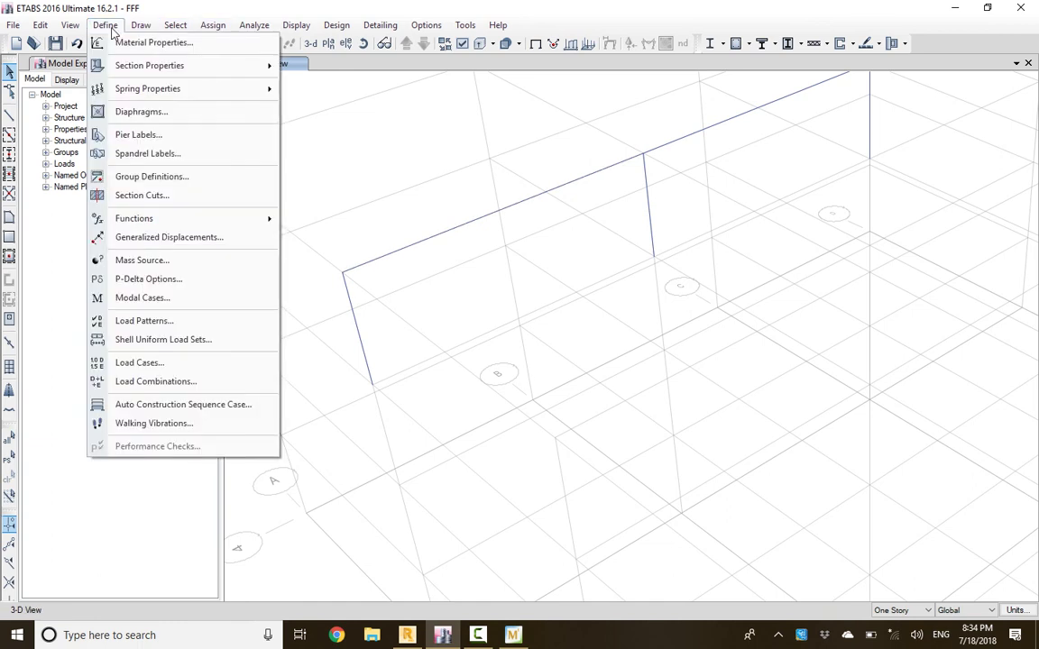
pyautogui.moveTo(203, 68)
pyautogui.click(319, 64)
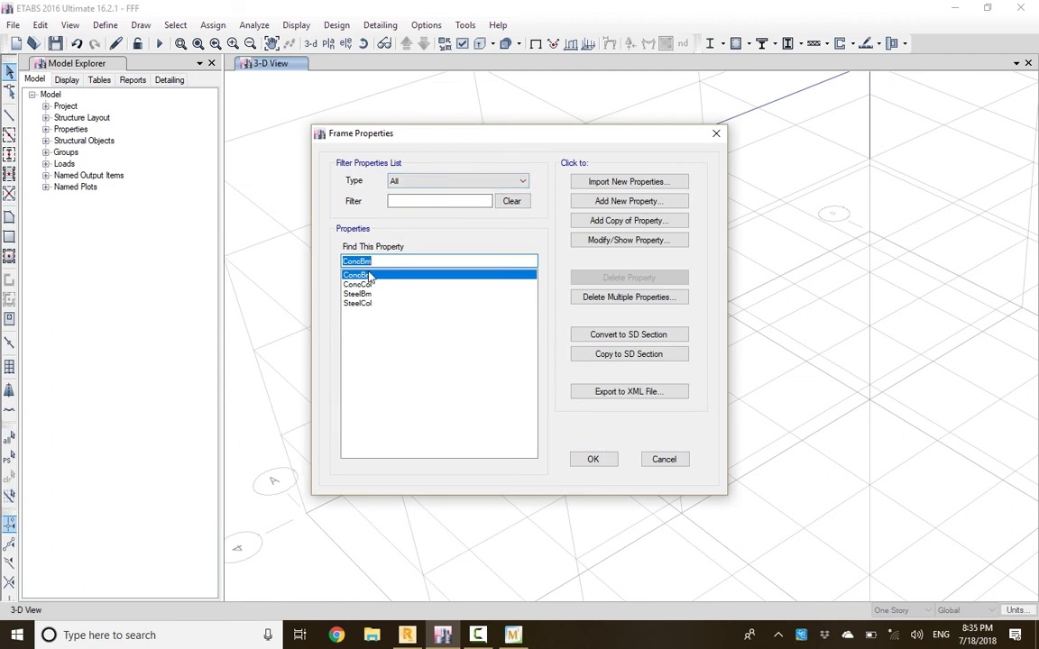
pyautogui.click(359, 286)
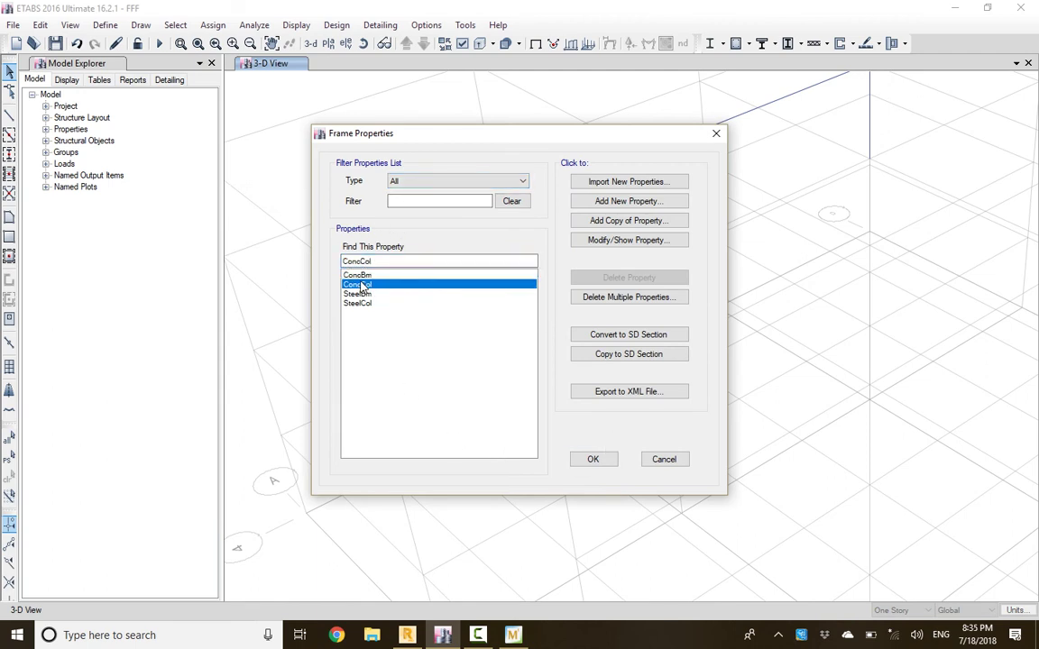
pyautogui.click(642, 244)
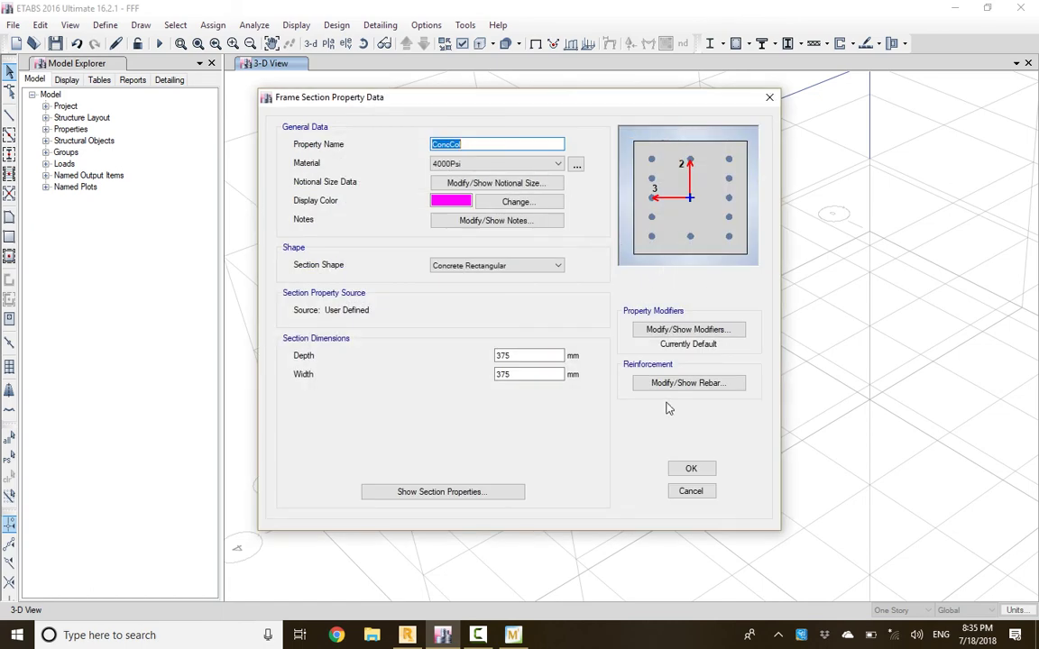
pyautogui.click(672, 391)
pyautogui.click(607, 213)
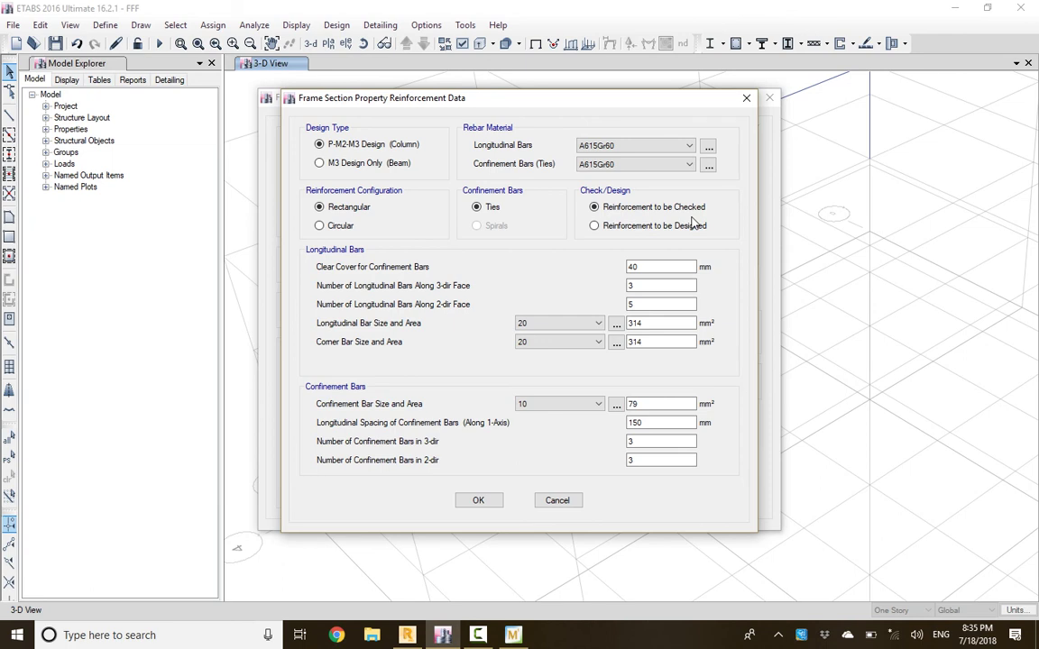
pyautogui.click(627, 226)
pyautogui.click(622, 208)
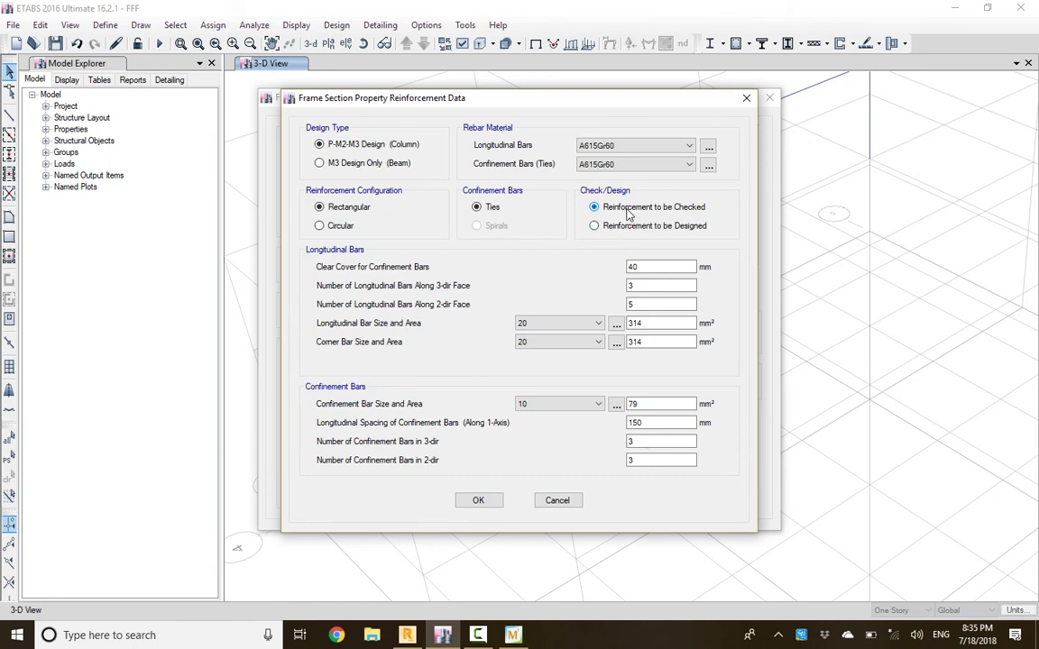
# Review the longitudinal and corner bar sizes and areas, and accept the ConcCol section properties
pyautogui.click(545, 324)
pyautogui.click(544, 324)
pyautogui.click(540, 344)
pyautogui.click(636, 327)
pyautogui.click(636, 325)
pyautogui.click(478, 501)
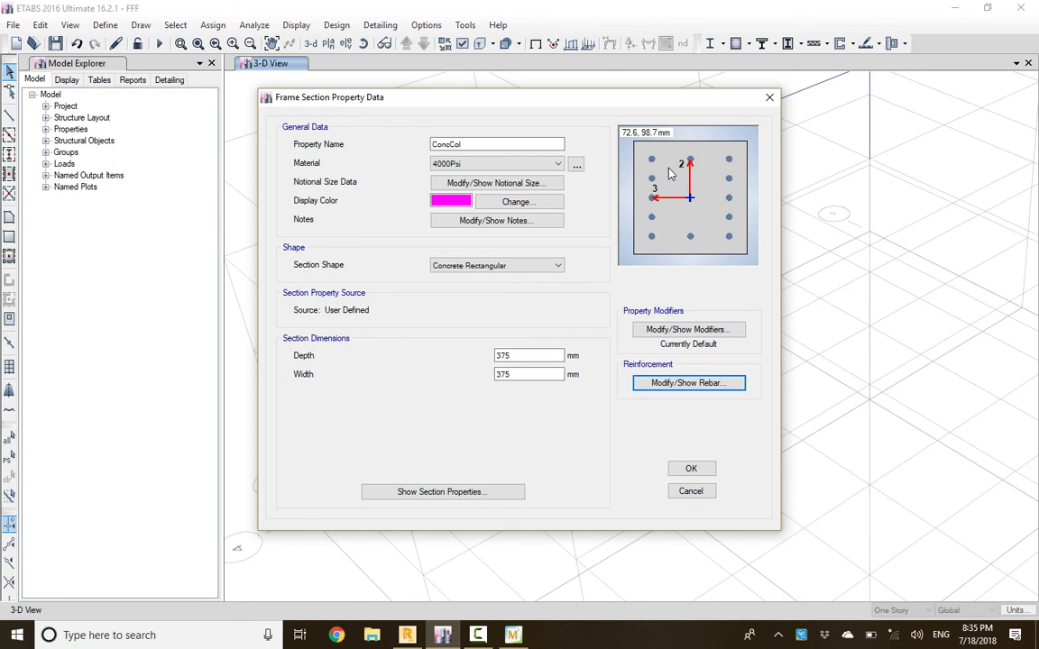
pyautogui.click(691, 468)
pyautogui.click(592, 458)
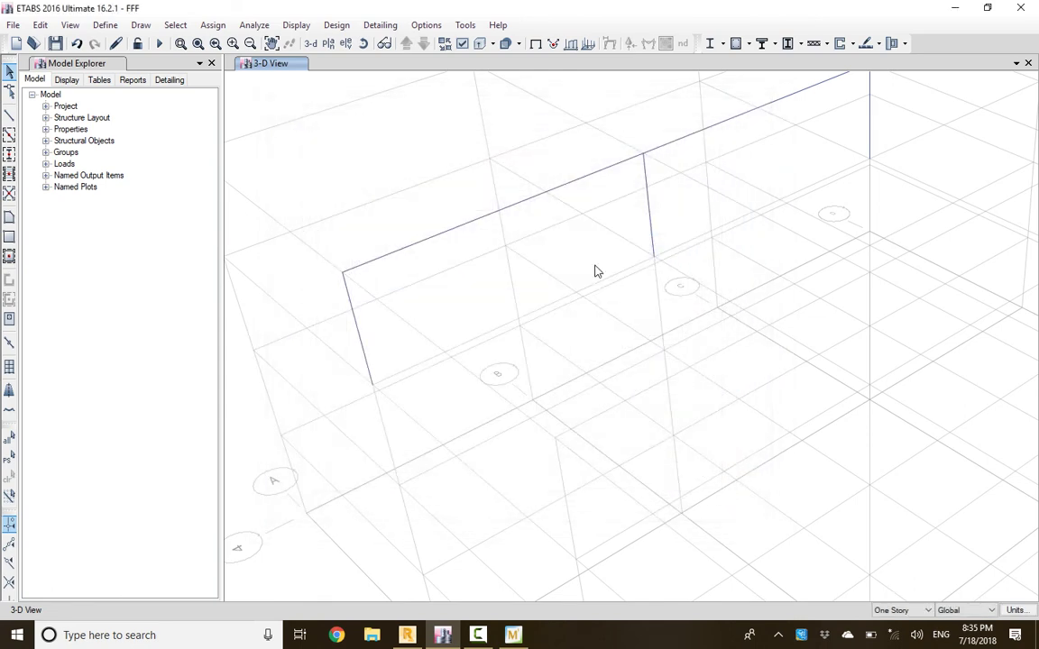
# Reopen ConcCol's reinforcement data, keep Reinforcement to be Checked selected, and accept the section definition
pyautogui.click(104, 24)
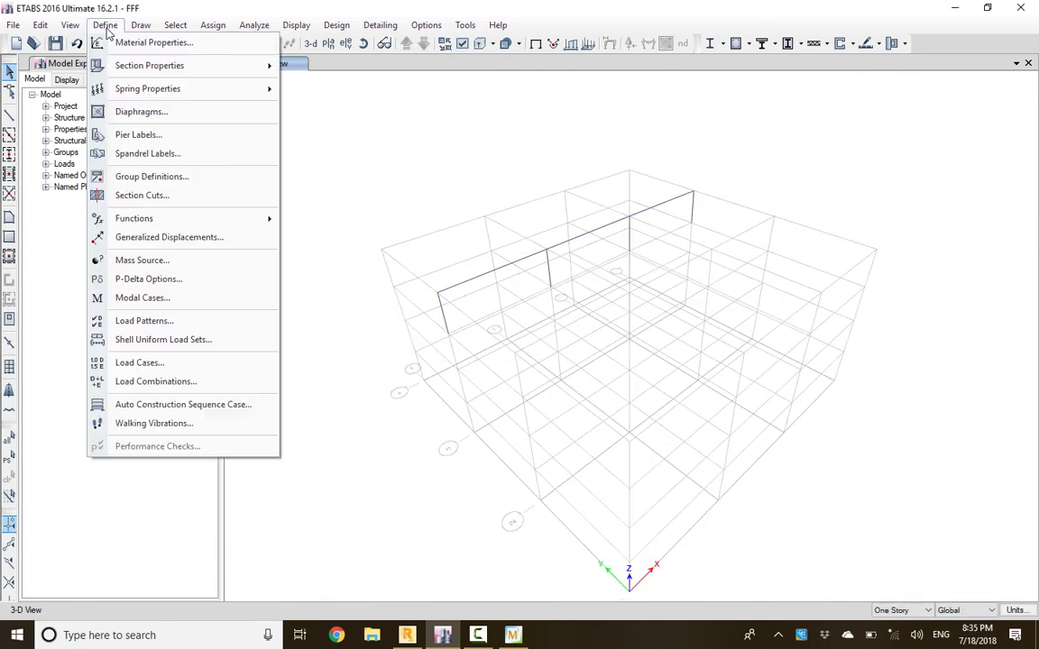
pyautogui.moveTo(138, 72)
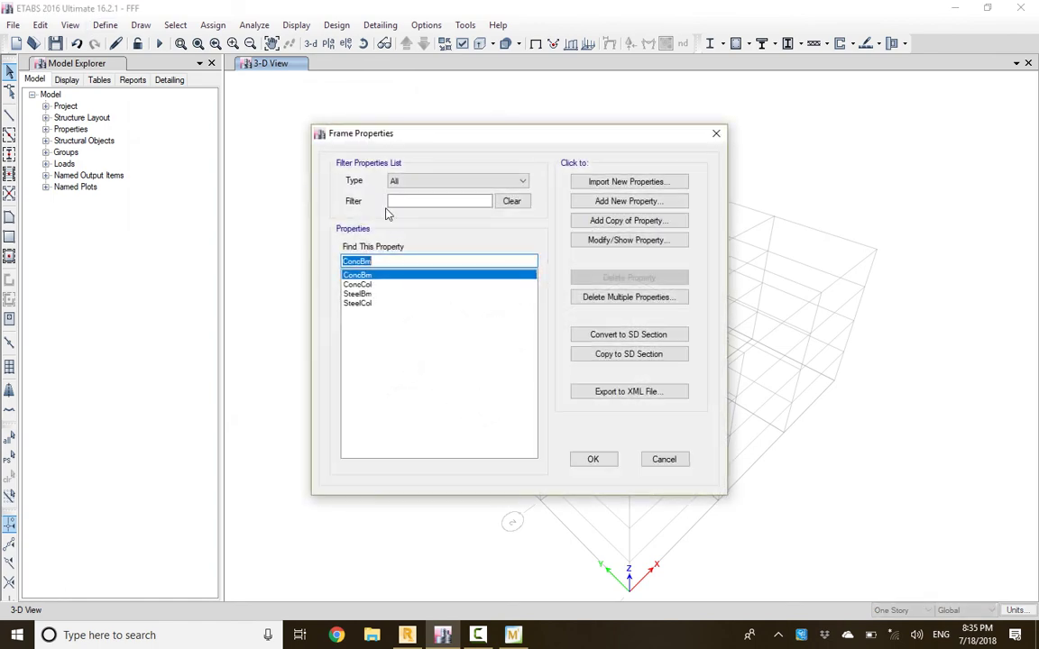
pyautogui.click(394, 285)
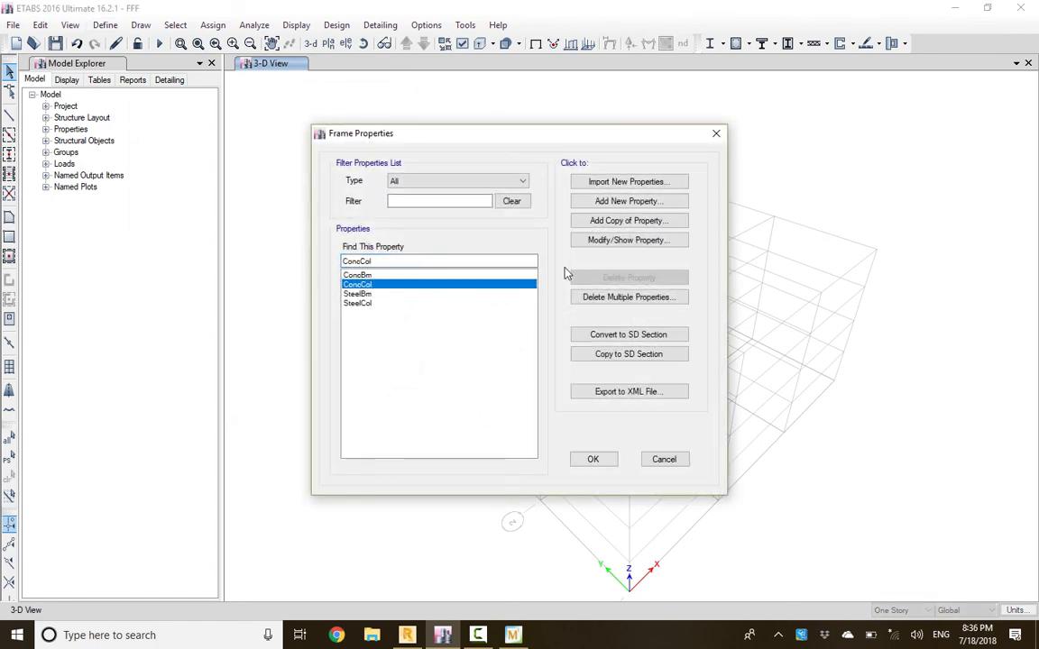
pyautogui.click(607, 239)
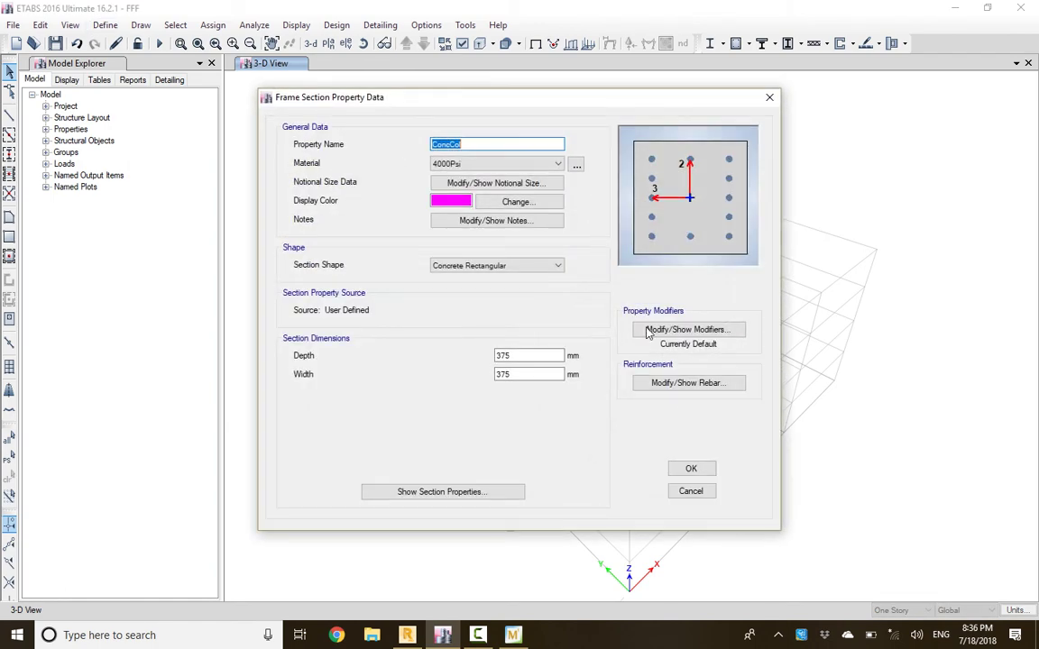
pyautogui.click(679, 390)
pyautogui.click(622, 209)
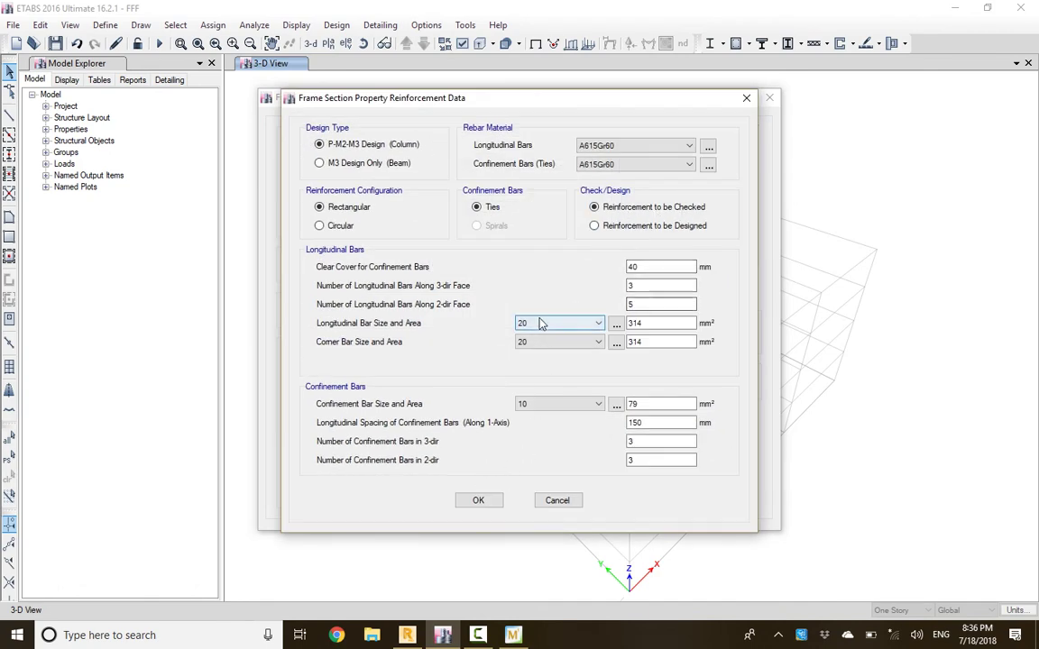
pyautogui.click(478, 501)
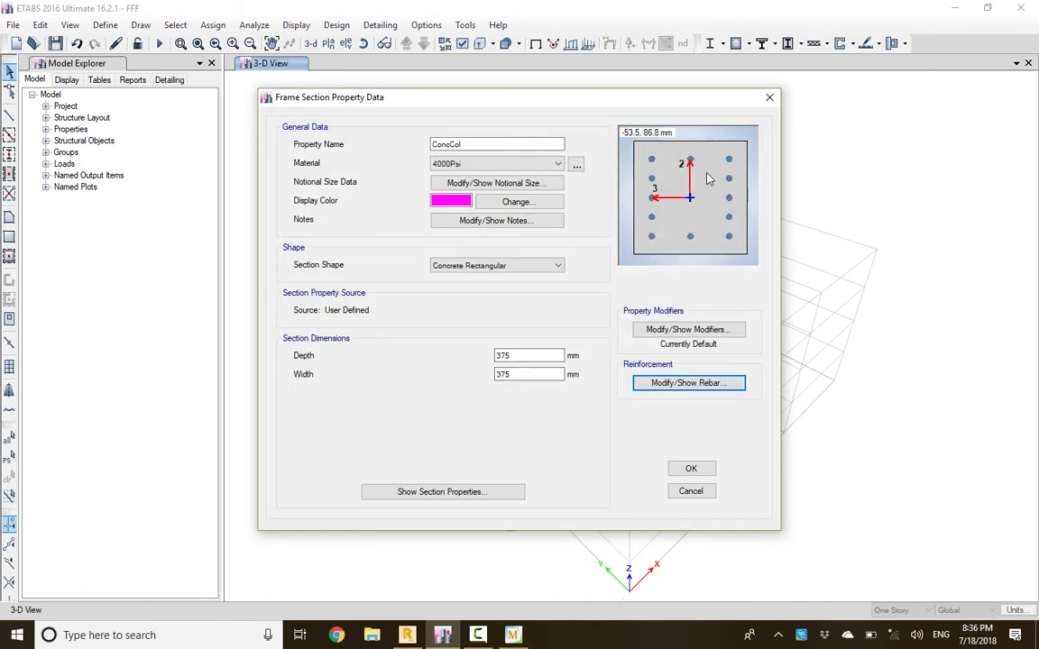
pyautogui.click(692, 470)
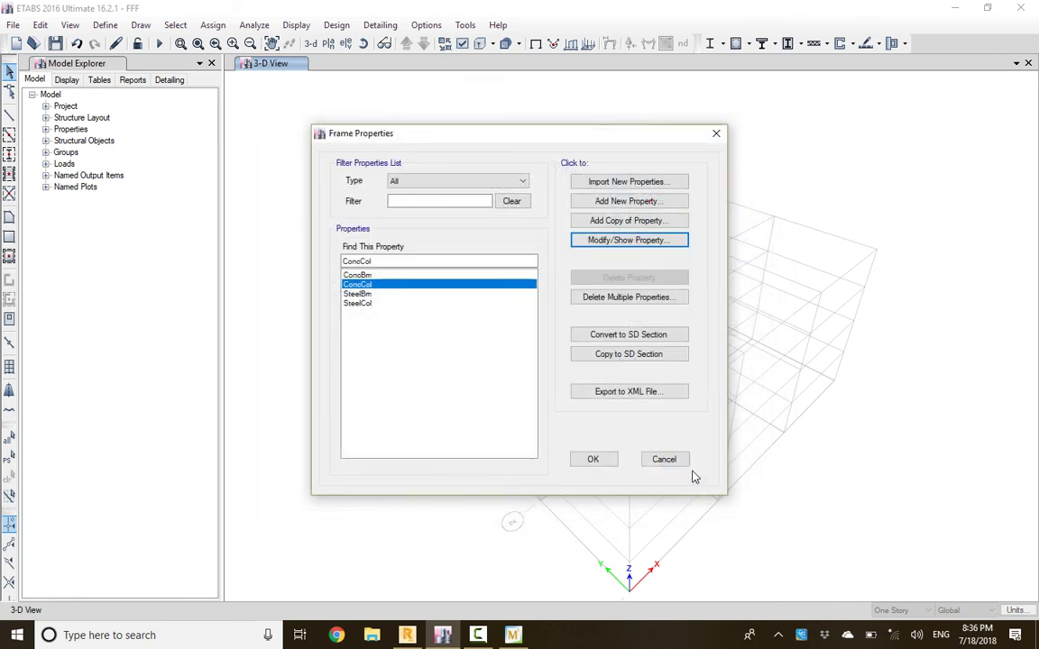
pyautogui.click(592, 458)
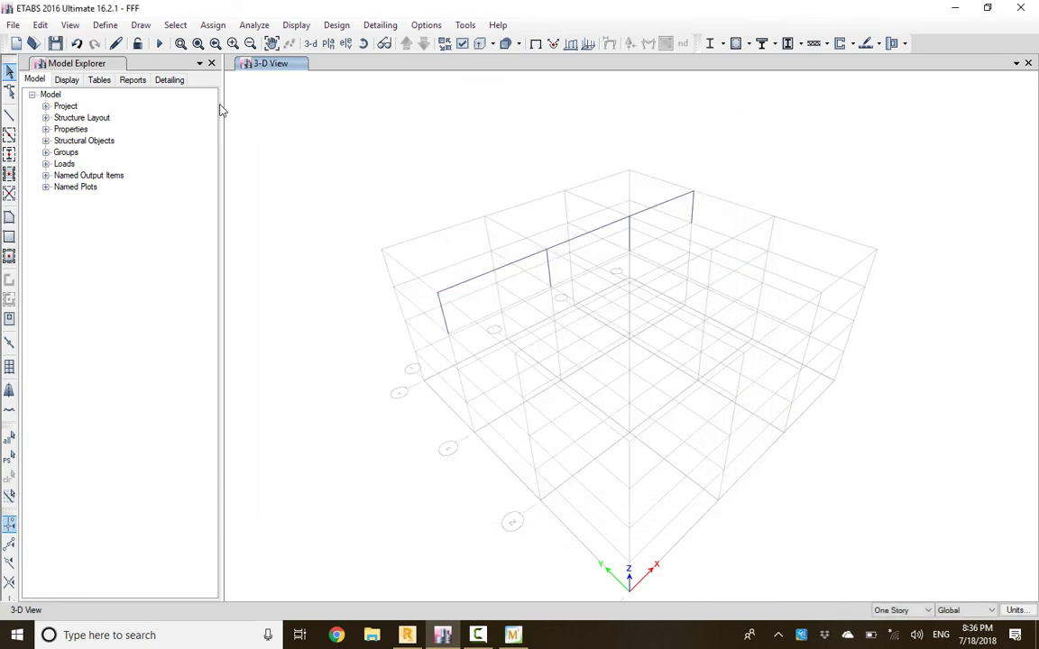
# Run the analysis and show the undeformed model with all its objects
pyautogui.click(159, 44)
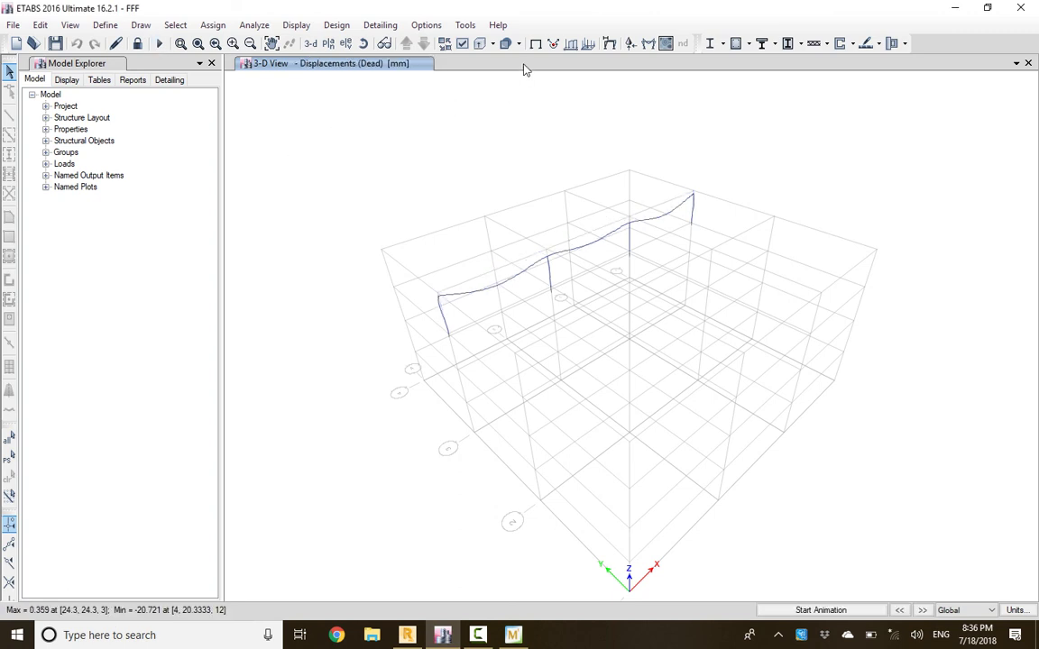
pyautogui.click(536, 44)
pyautogui.click(70, 25)
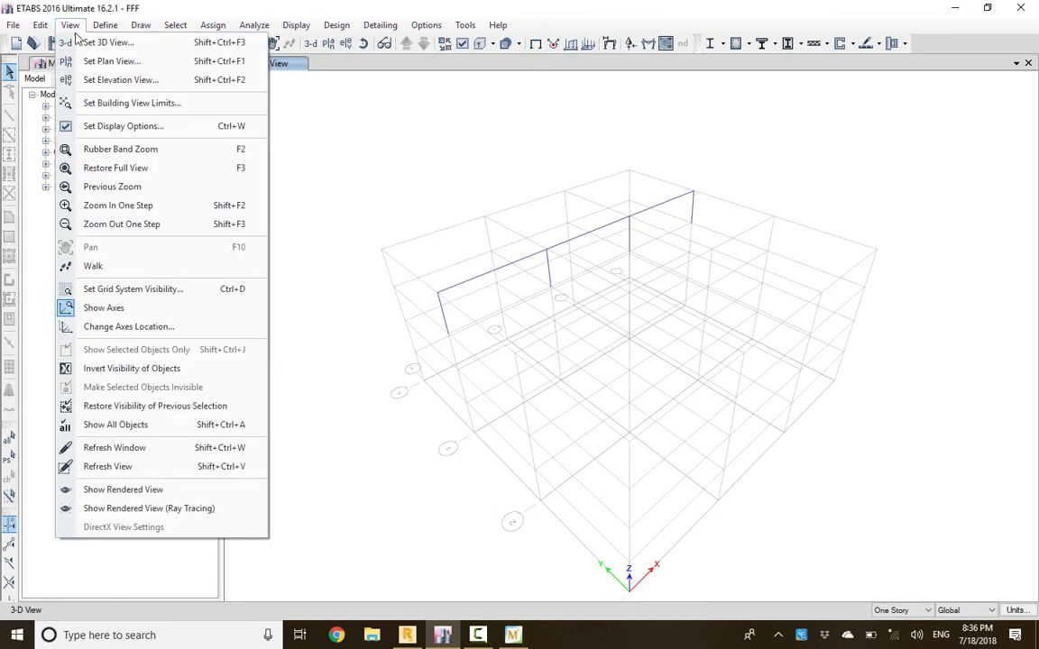
pyautogui.click(123, 425)
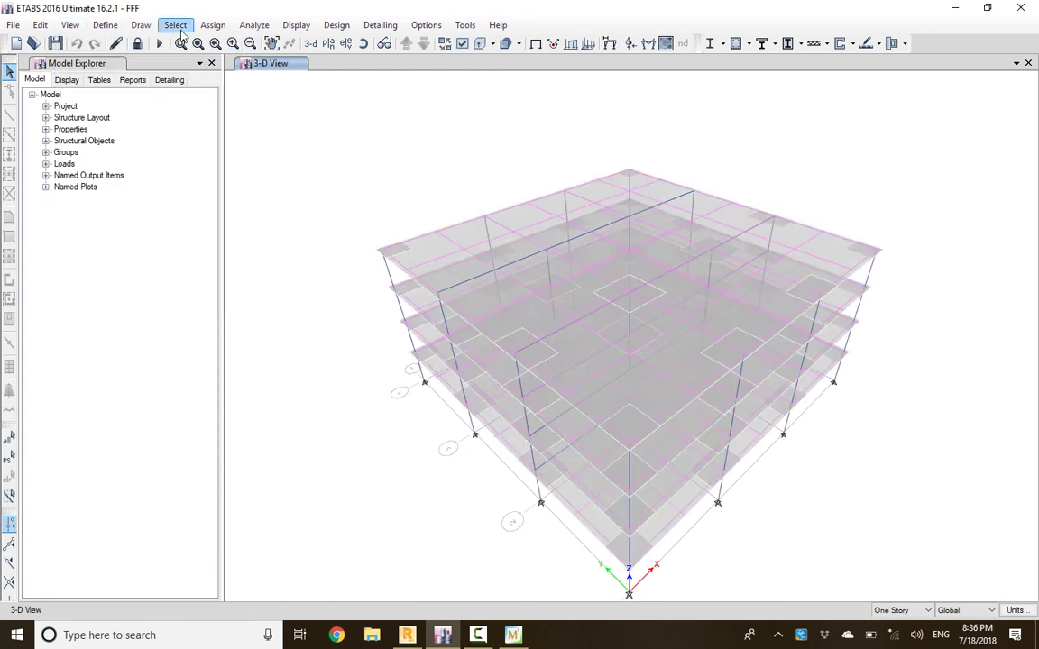
# Select all columns in the model by object type
pyautogui.click(179, 25)
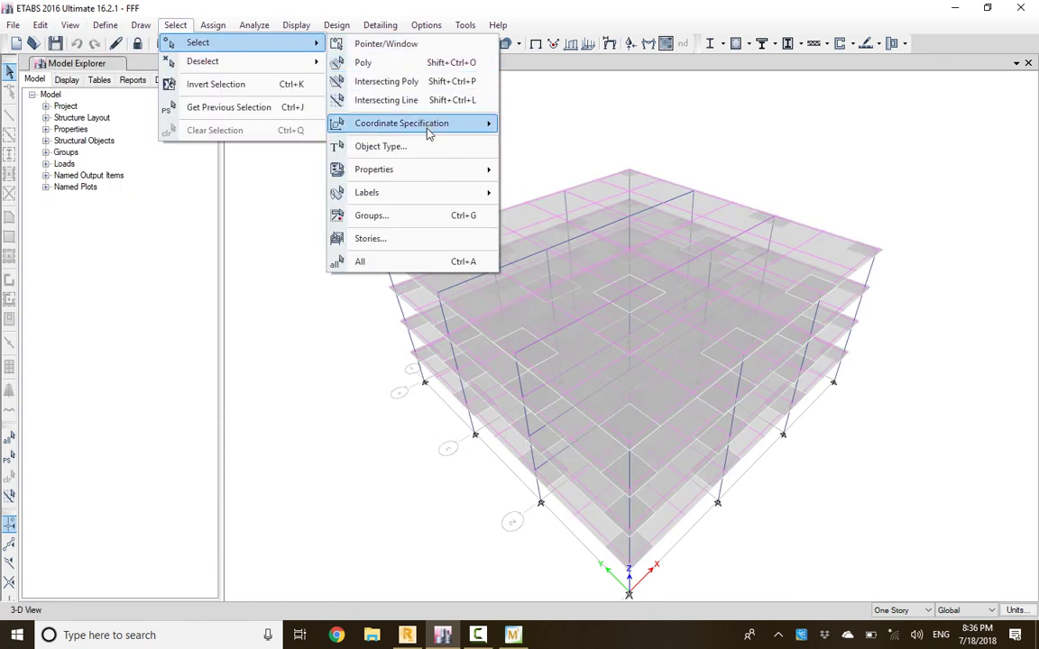
pyautogui.click(419, 156)
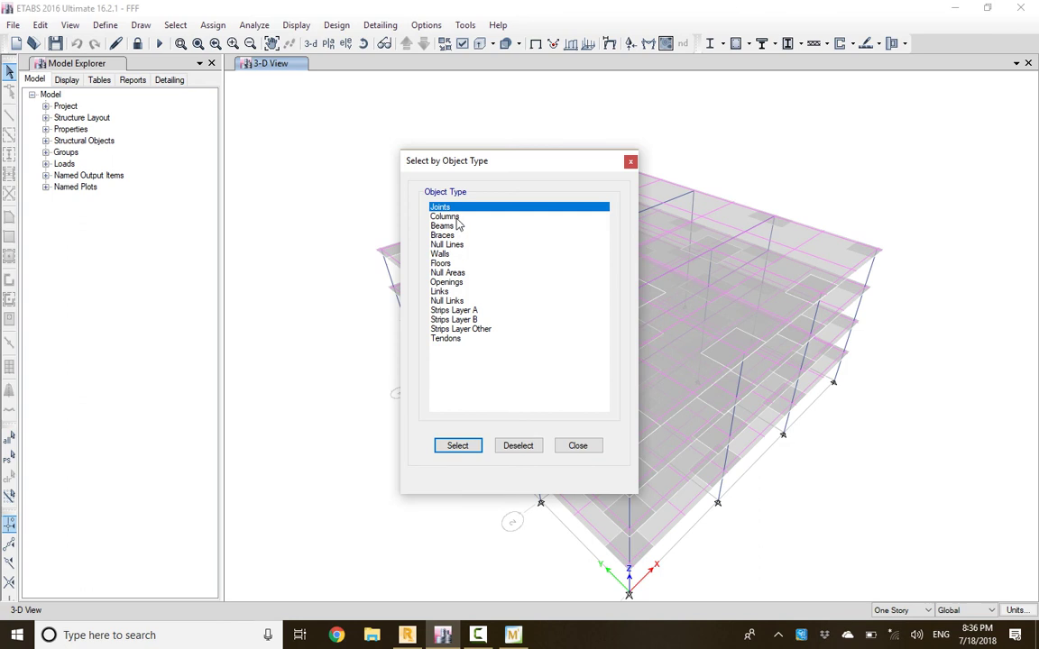
pyautogui.click(457, 218)
pyautogui.click(458, 448)
pyautogui.click(576, 445)
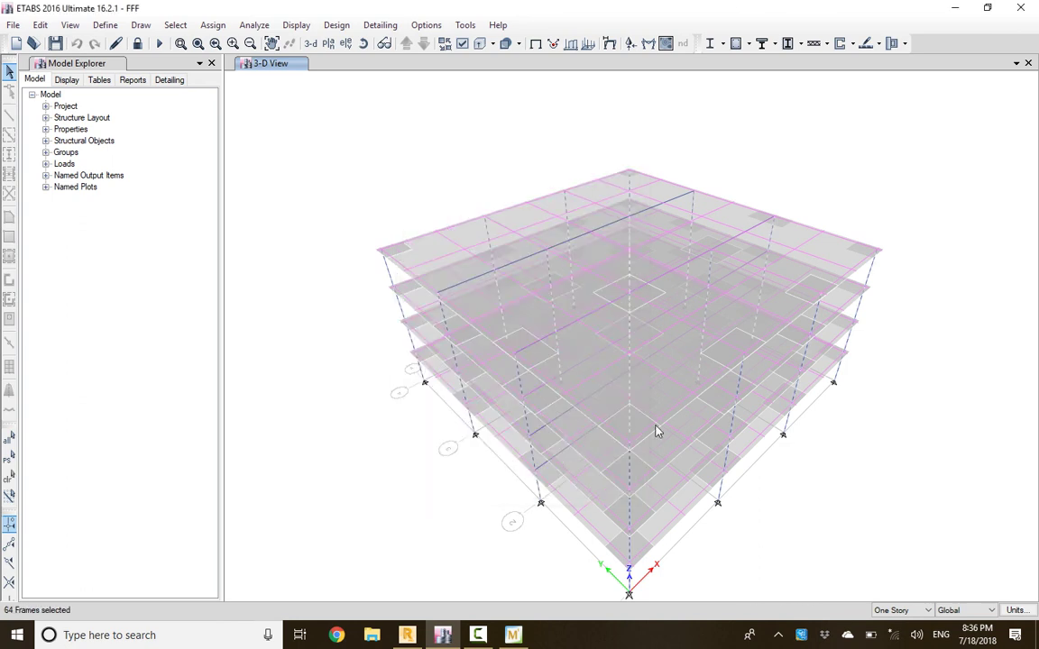
# Run the concrete frame design check with the columns selected and examine their longitudinal reinforcing
pyautogui.click(336, 26)
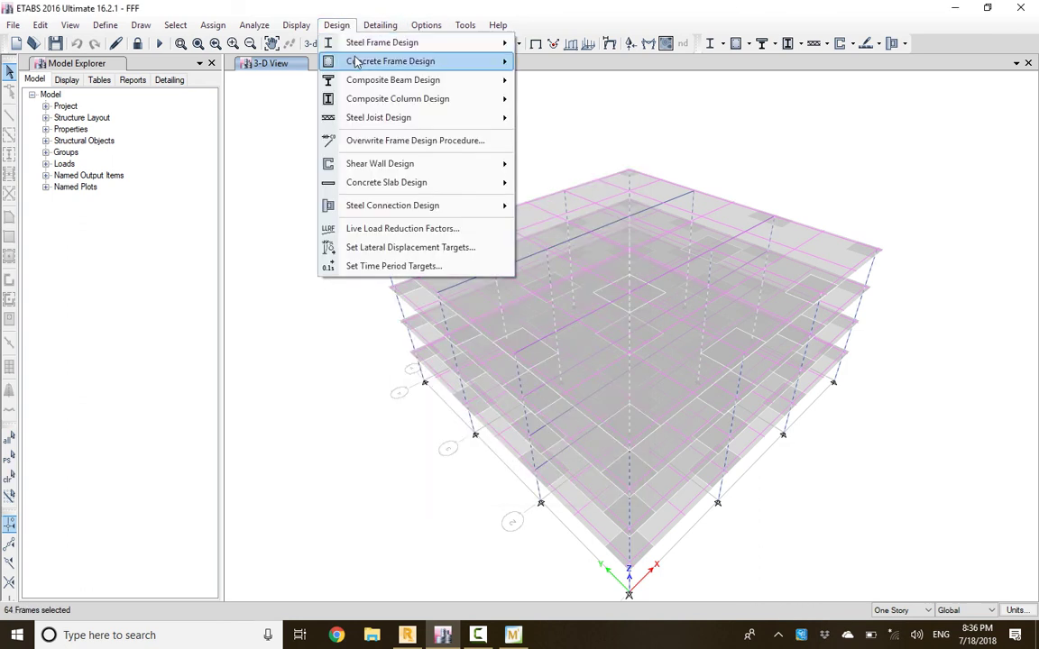
pyautogui.click(382, 27)
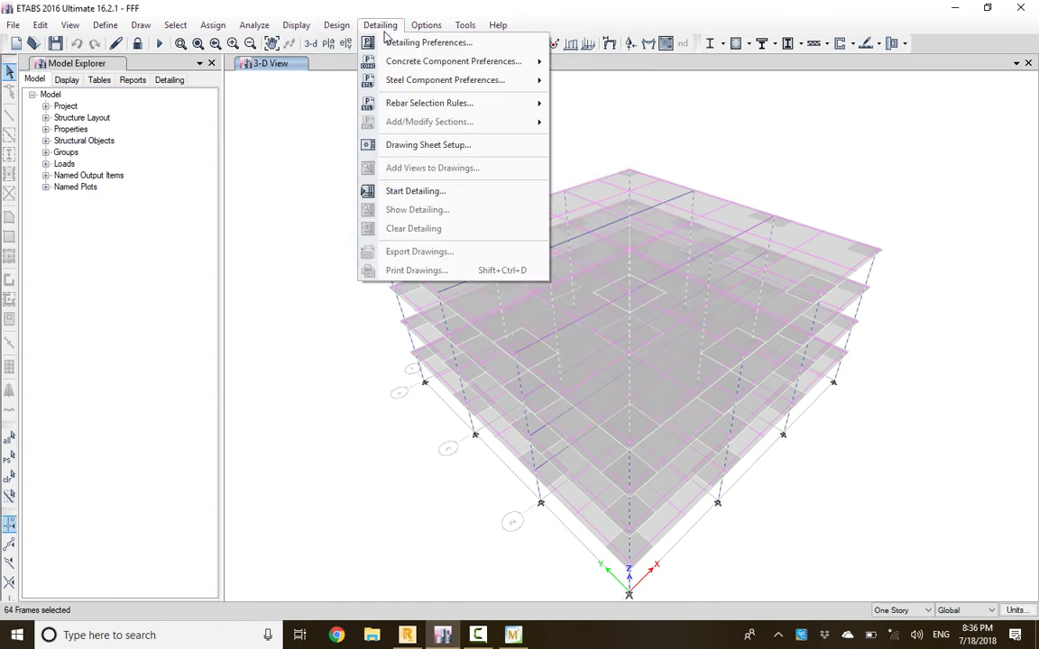
pyautogui.moveTo(391, 62)
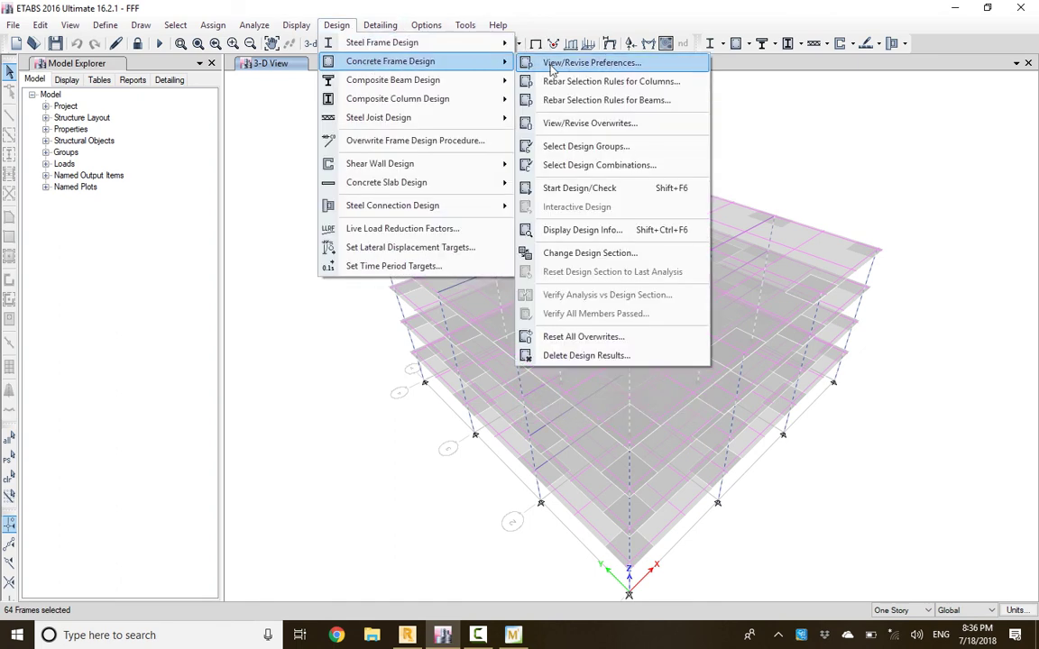
pyautogui.click(591, 197)
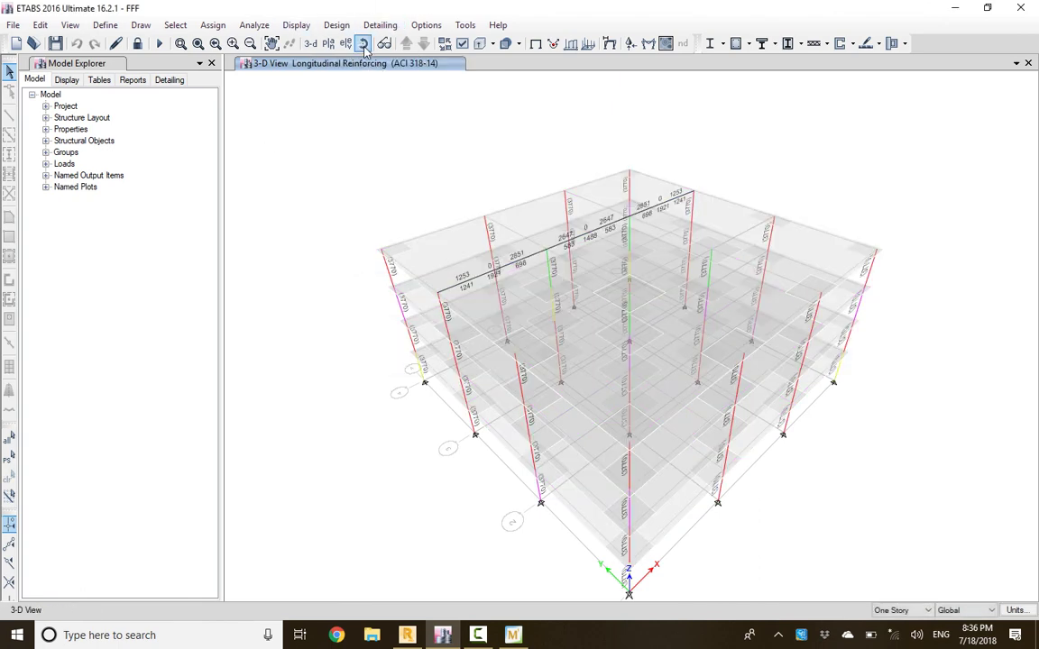
pyautogui.moveTo(703, 327); pyautogui.dragTo(664, 244)
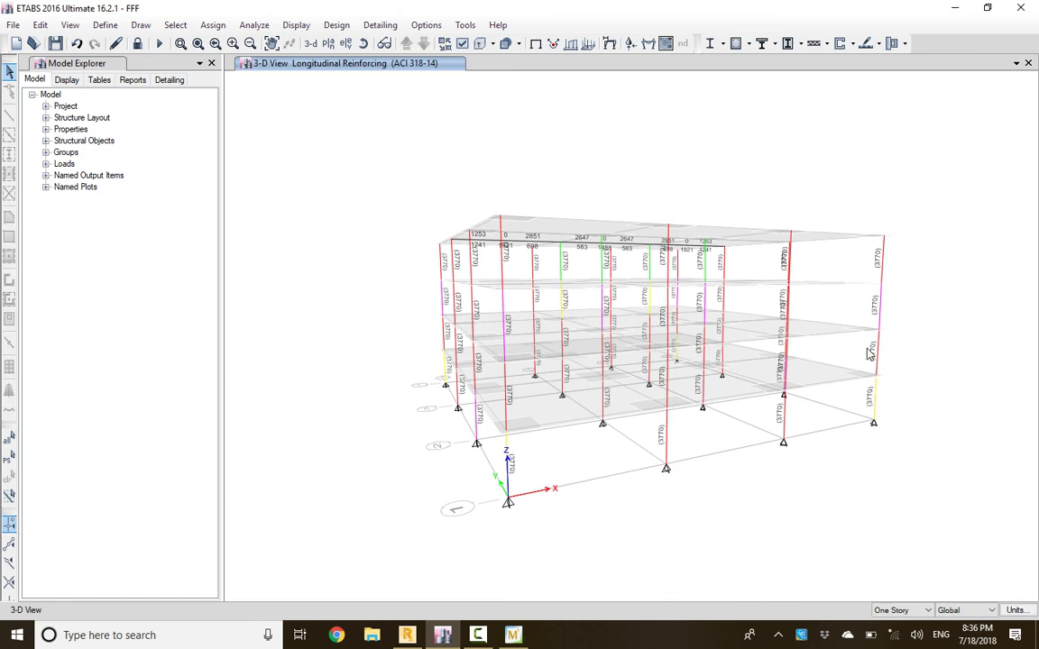
pyautogui.scroll(5, 880, 298)
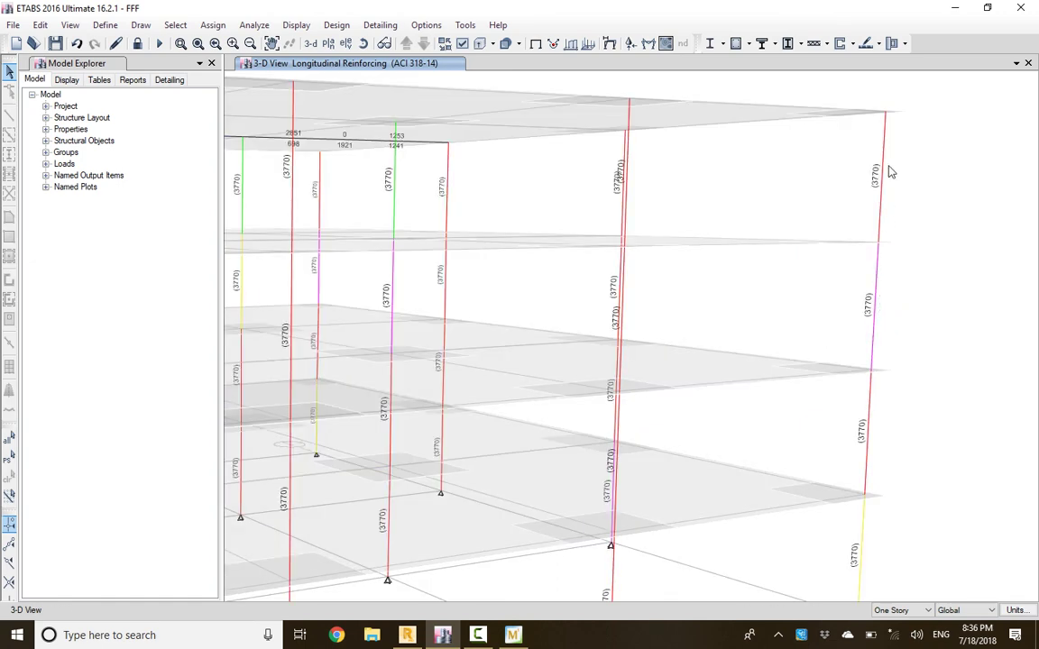
pyautogui.scroll(-4, 853, 306)
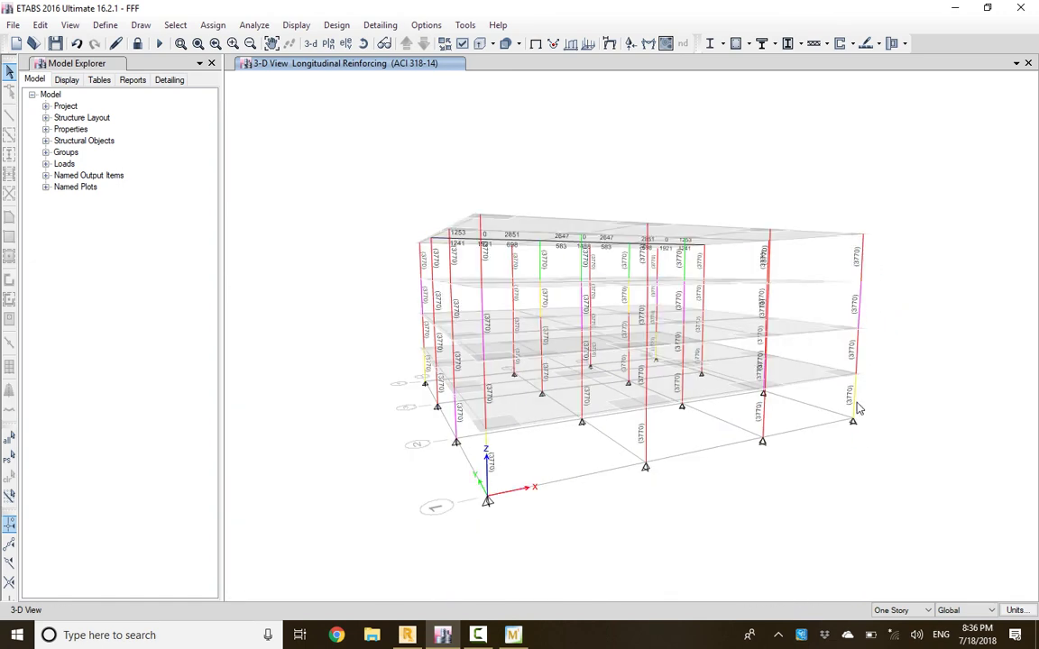
# Review the Story1 capacity ratios by load combination and station for corner column C13
pyautogui.scroll(4, 857, 409)
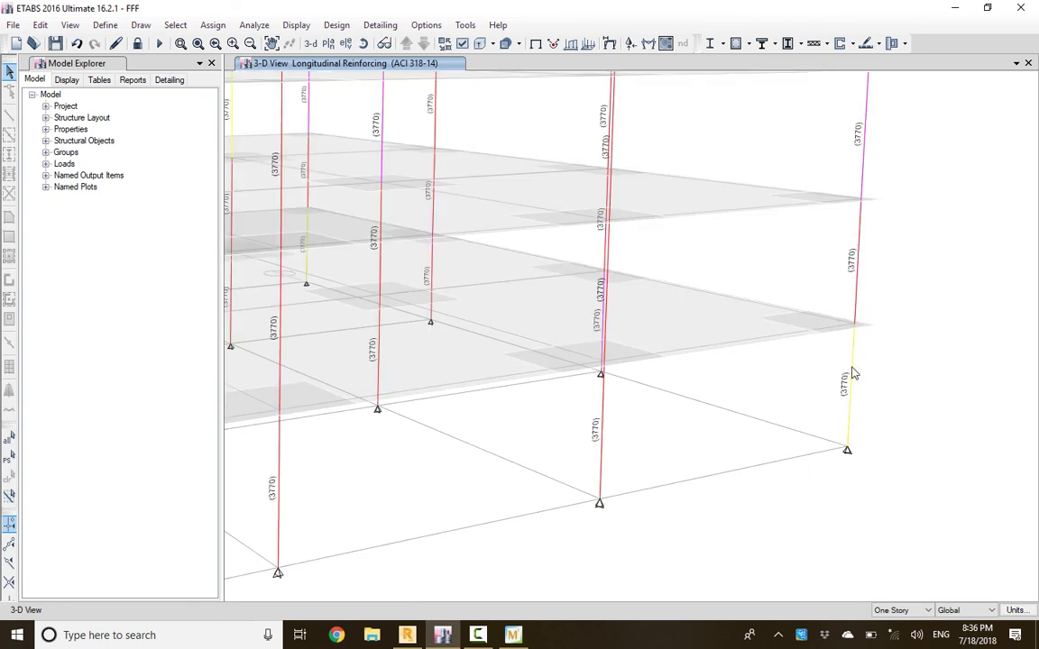
pyautogui.rightClick(853, 374)
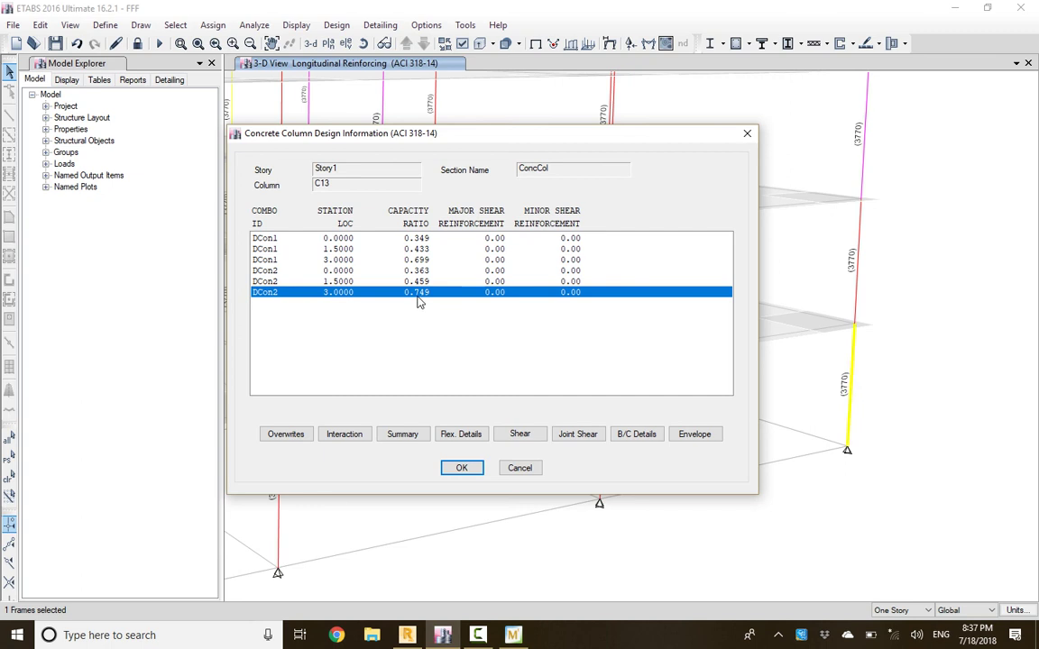
pyautogui.moveTo(412, 136); pyautogui.dragTo(522, 102)
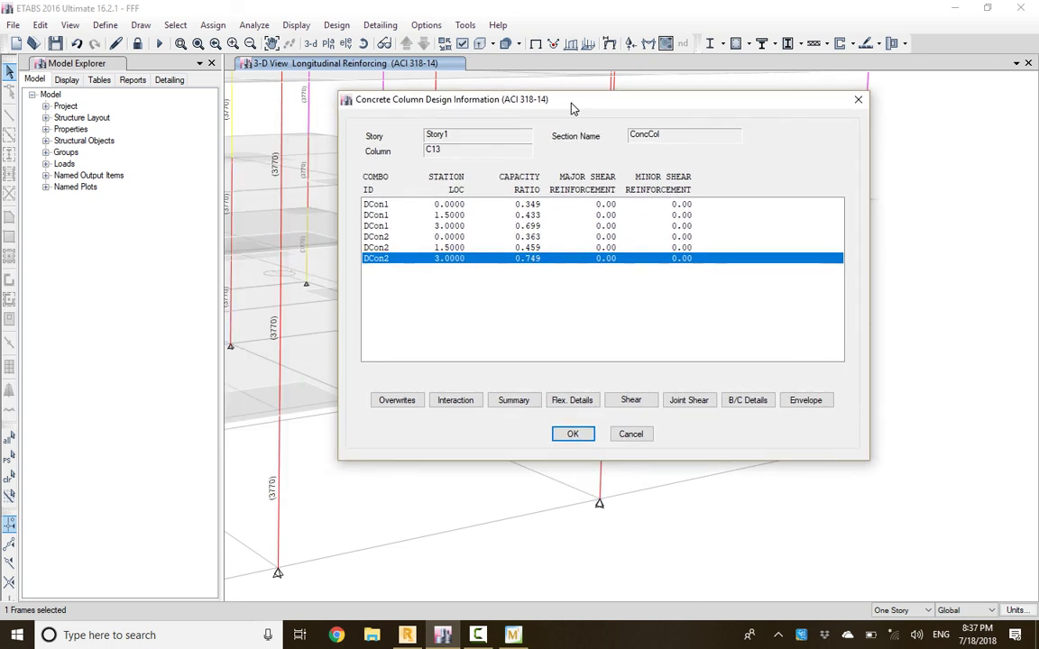
pyautogui.click(544, 247)
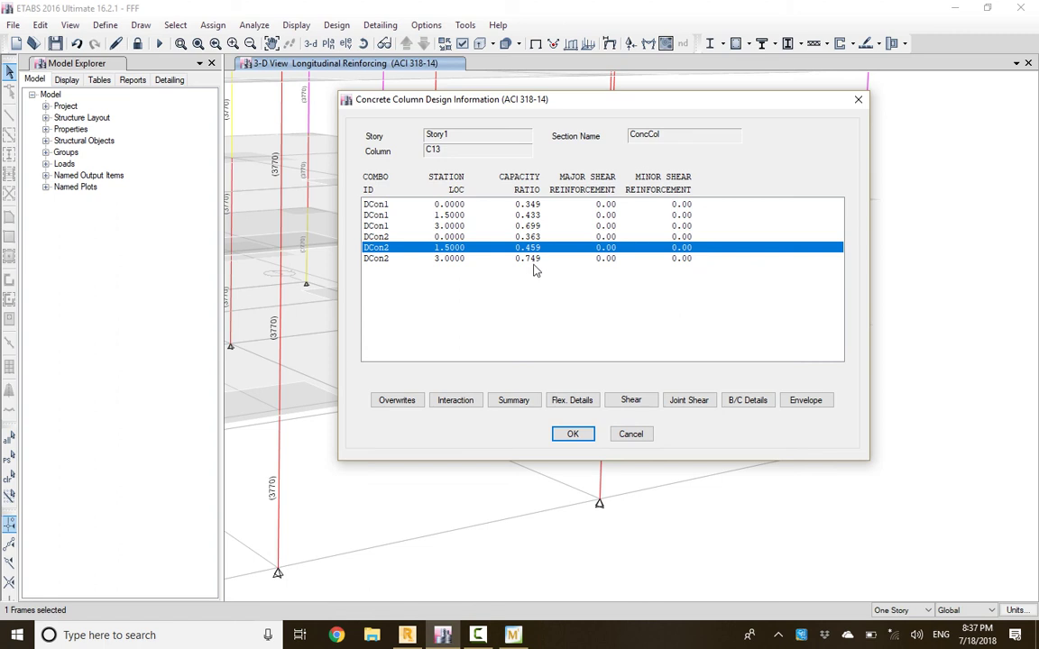
pyautogui.click(857, 101)
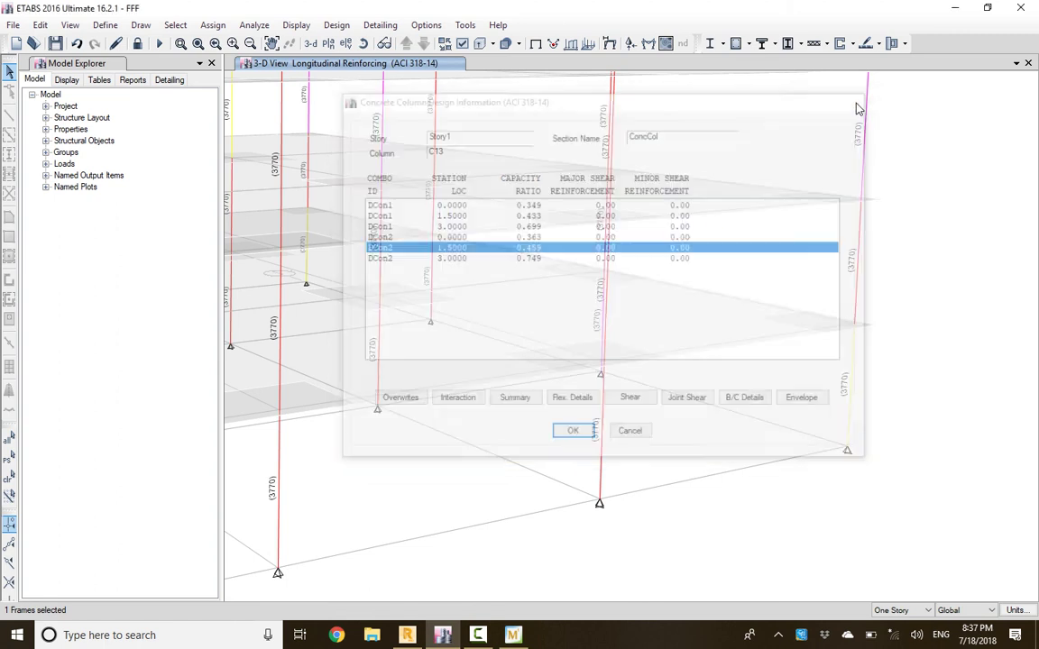
# Inspect the Story2 design information of column C13, comparing capacity ratios across the DCon1 and DCon2 stations
pyautogui.rightClick(857, 257)
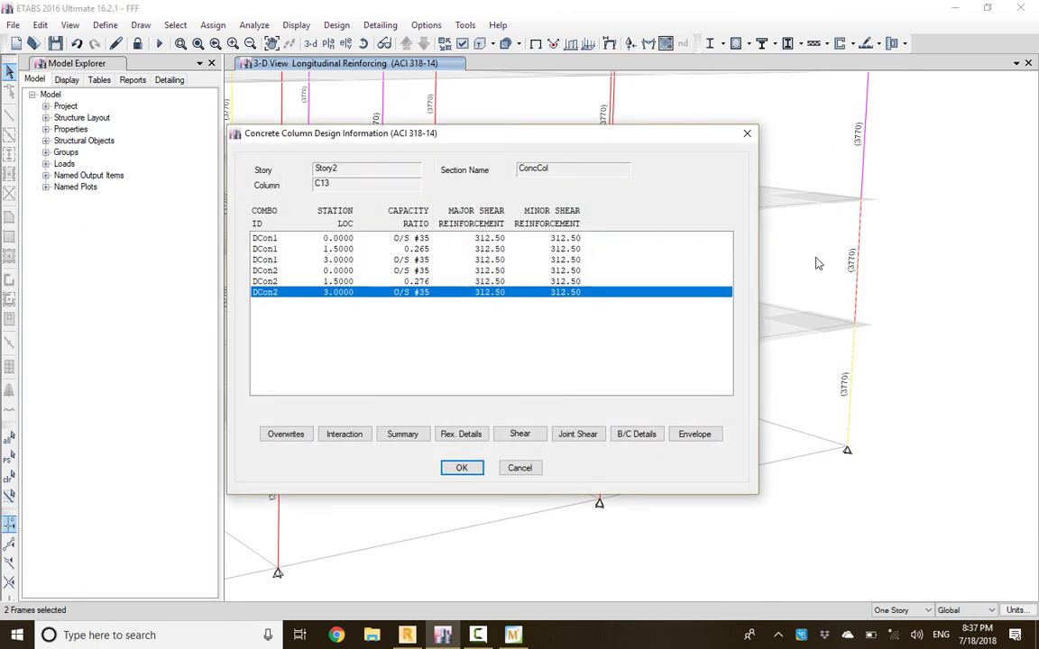
pyautogui.click(433, 282)
pyautogui.click(438, 260)
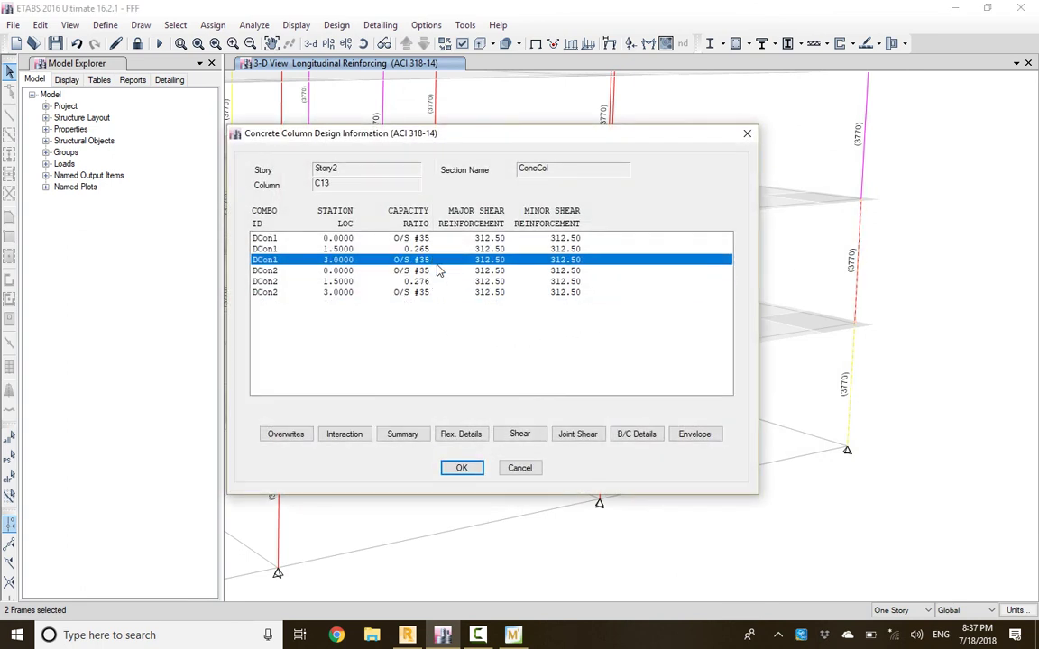
pyautogui.click(398, 294)
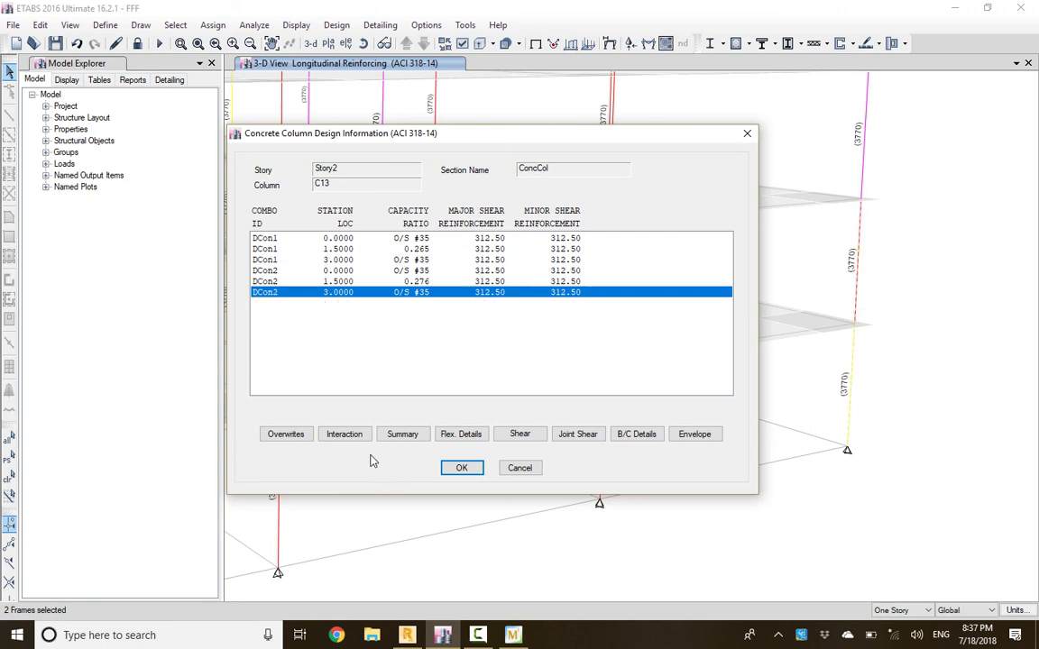
# Read the design summary of Story2 column C13 for DCon2 at station 3.0, including rebar percentage and capacity ratio
pyautogui.click(402, 435)
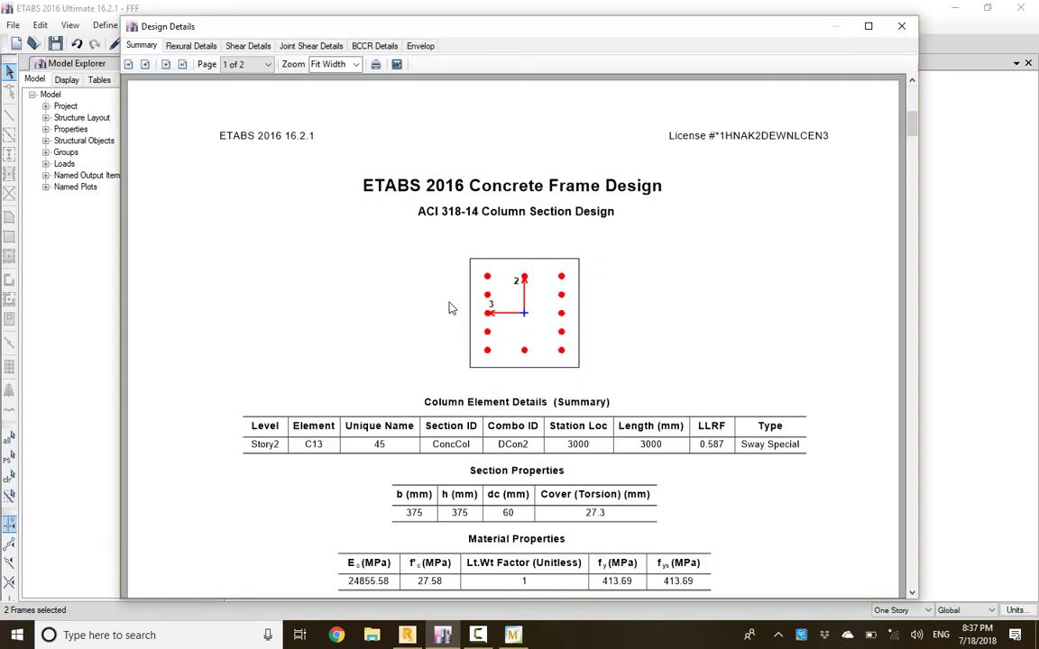
pyautogui.scroll(-3, 451, 309)
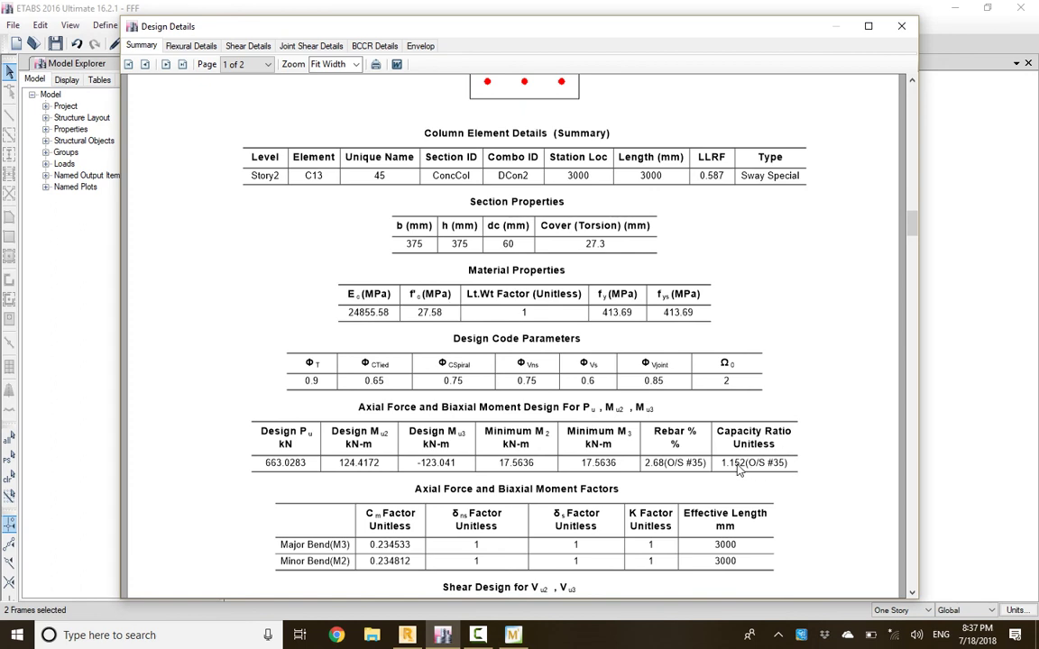
pyautogui.scroll(-1, 738, 470)
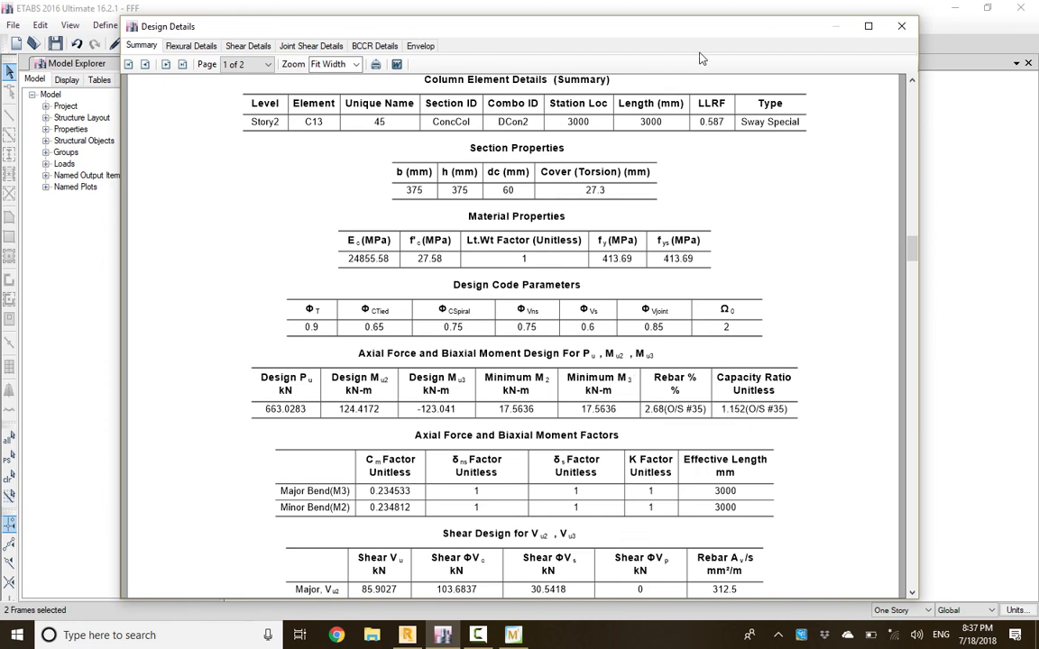
pyautogui.moveTo(745, 34); pyautogui.dragTo(758, 19)
pyautogui.click(911, 12)
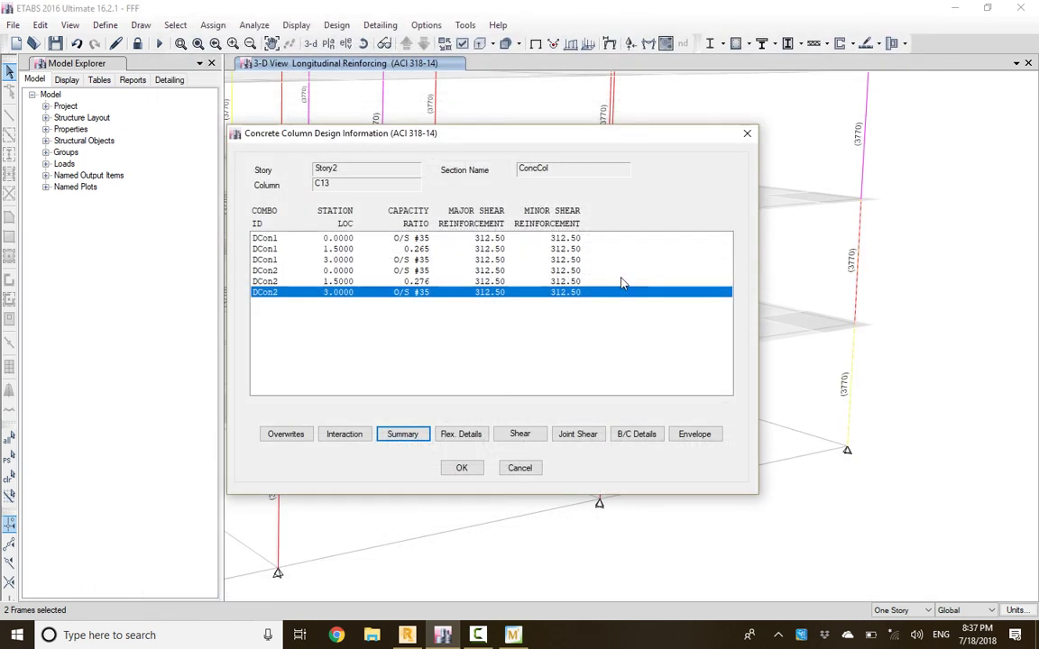
# Show the interaction surface for Story2 column C13 and rotate its plan angle to 90 degrees
pyautogui.click(342, 434)
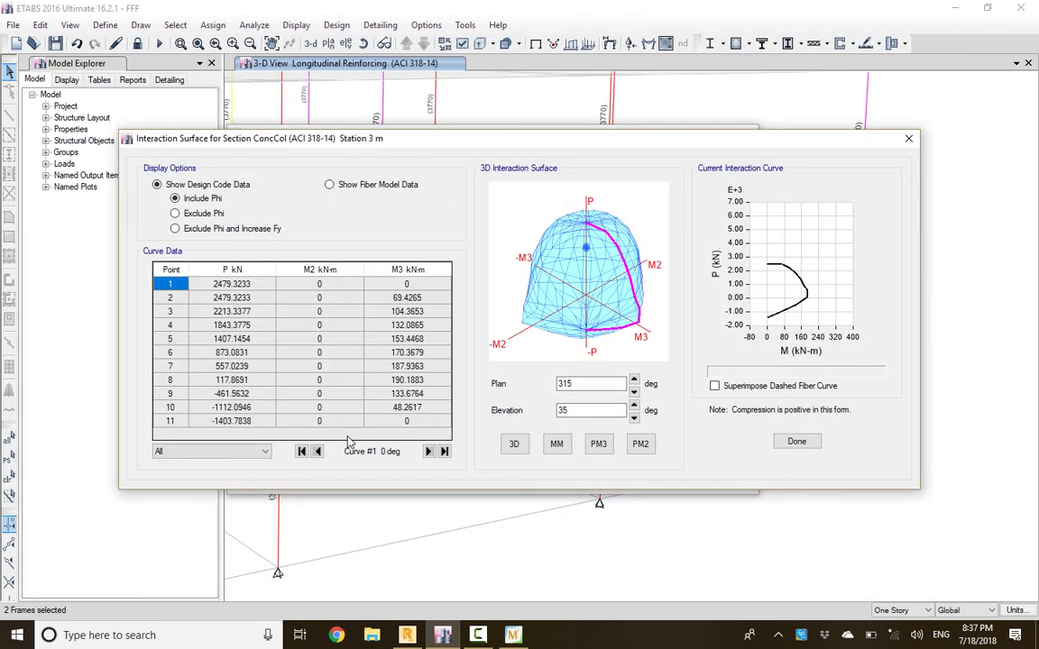
pyautogui.click(634, 381)
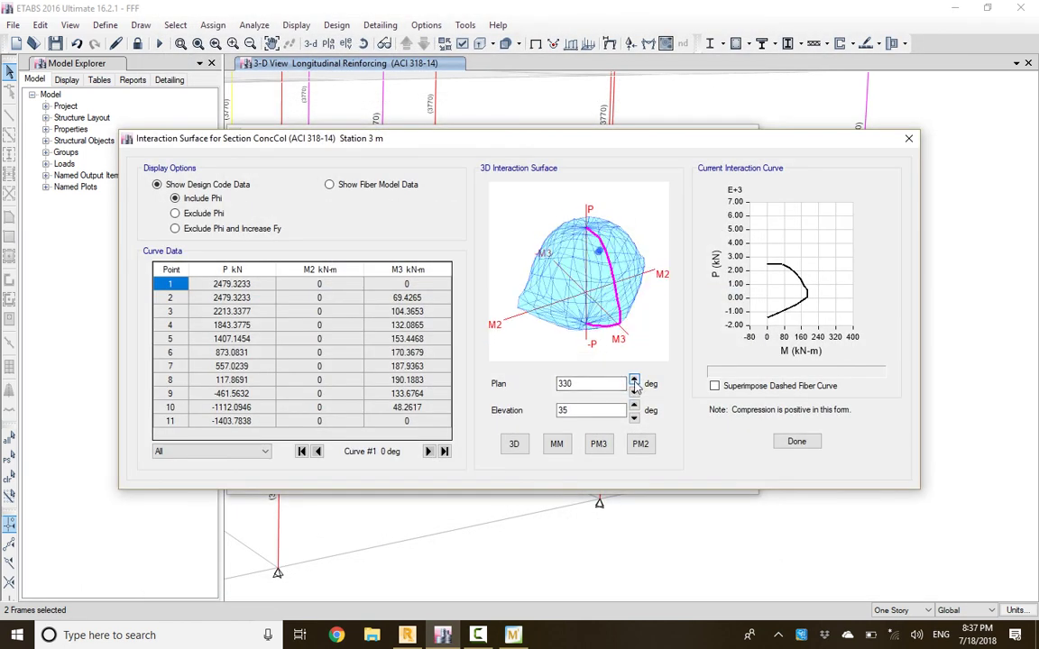
pyautogui.click(634, 380)
pyautogui.click(635, 380)
pyautogui.click(634, 381)
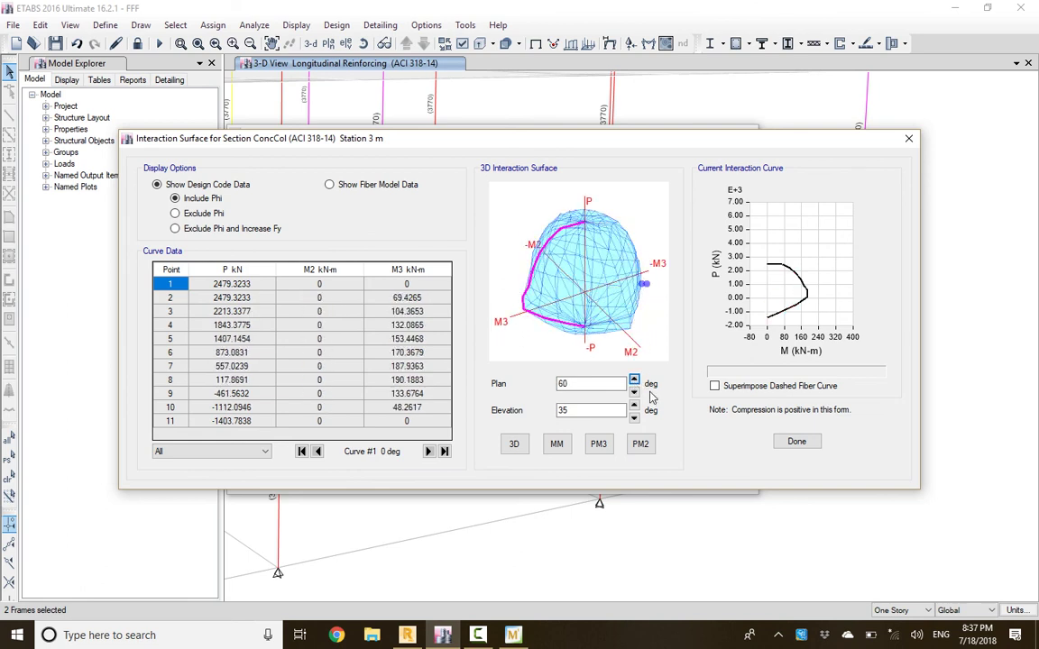
pyautogui.click(634, 381)
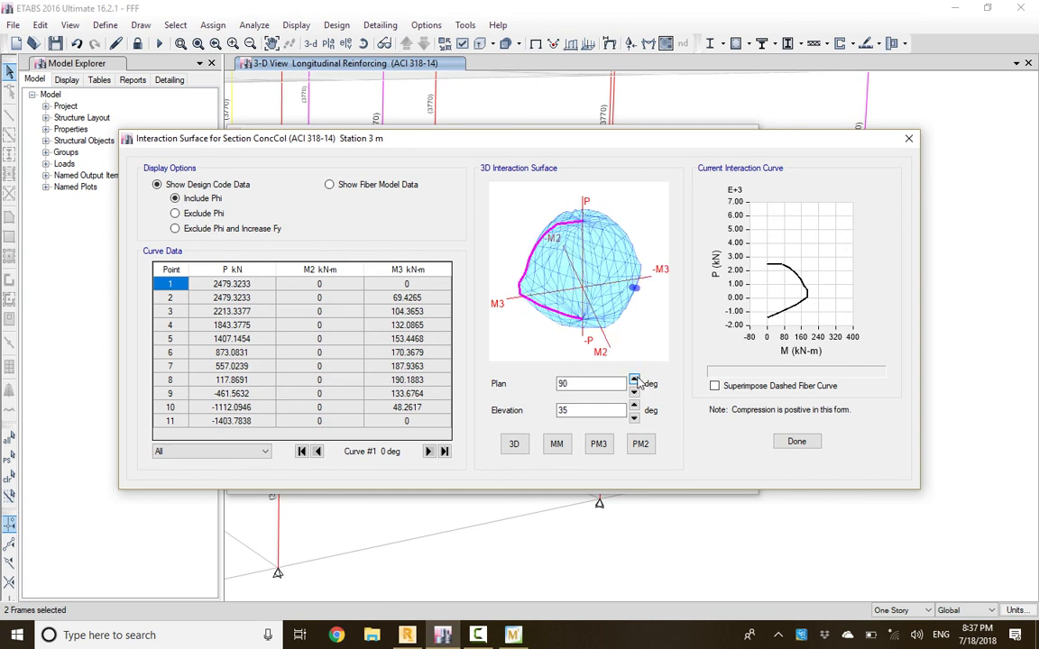
# Set the interaction surface's elevation angle to 75 degrees, examine the design point, and close the column's design information
pyautogui.click(634, 406)
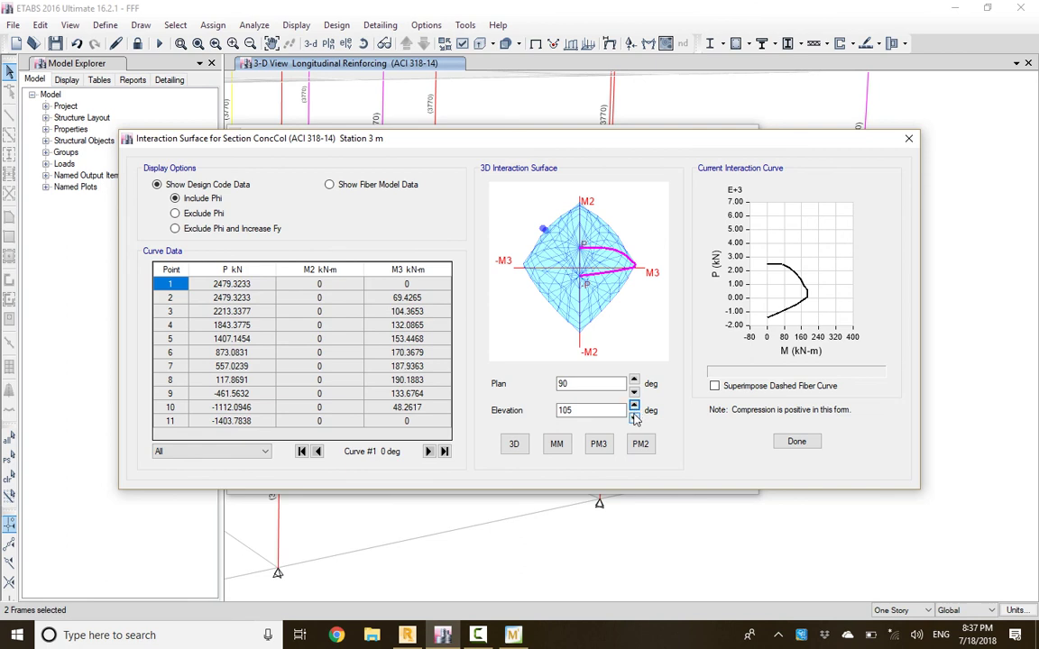
pyautogui.click(634, 419)
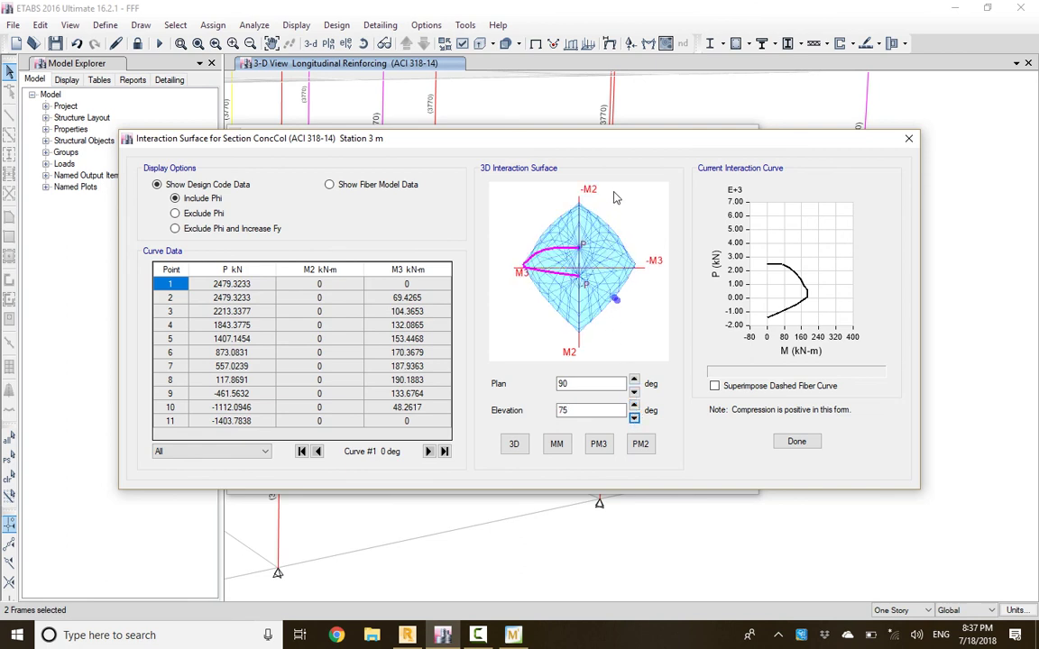
pyautogui.moveTo(586, 145); pyautogui.dragTo(639, 148)
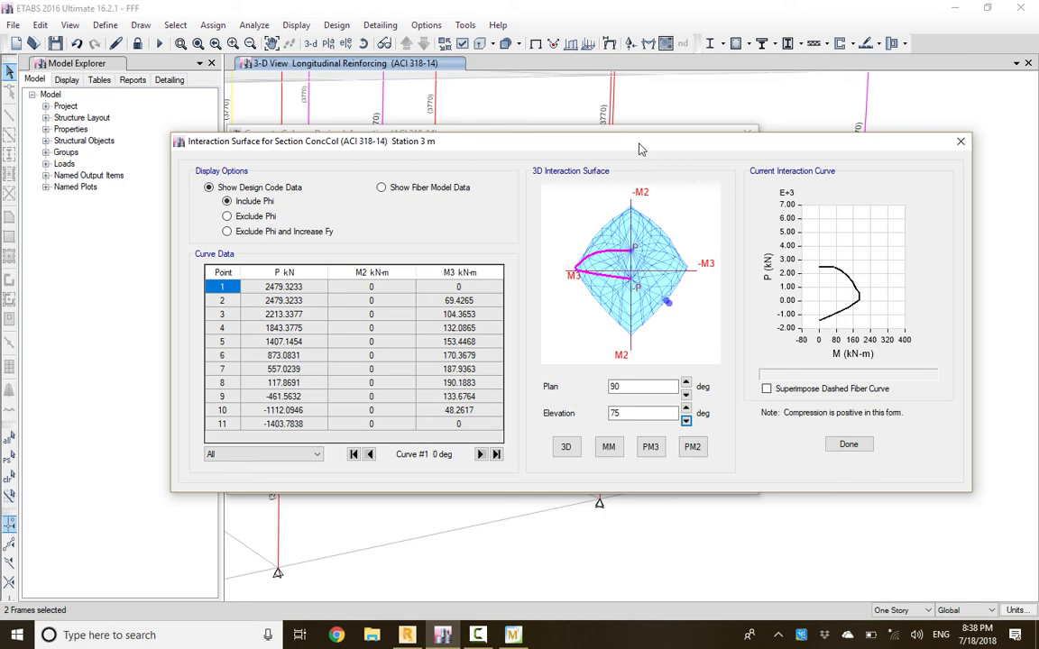
pyautogui.click(961, 142)
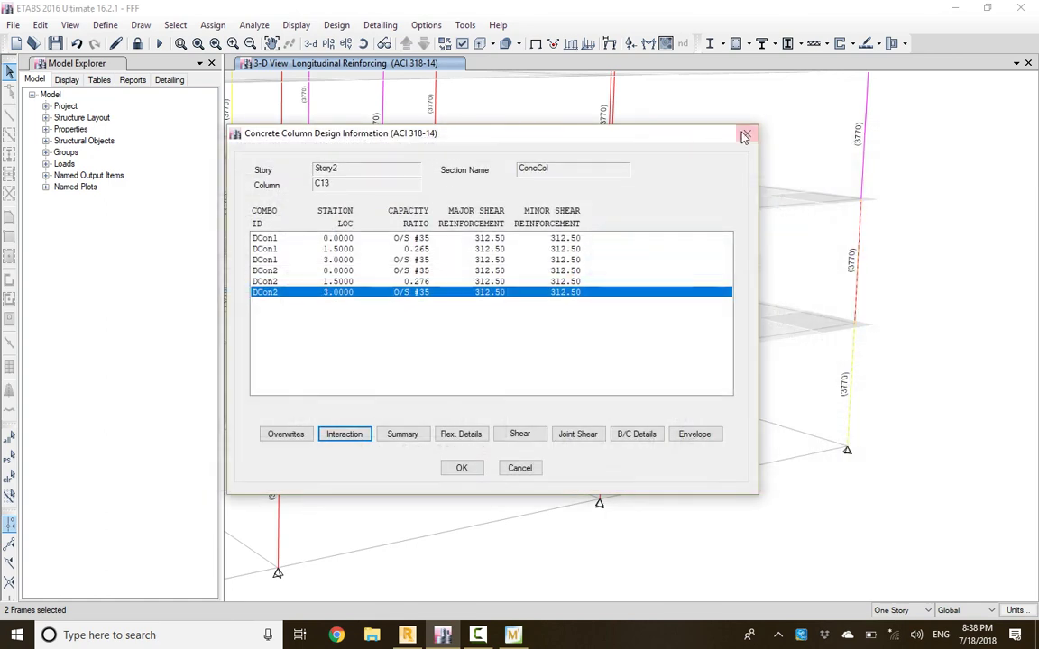
pyautogui.click(746, 132)
# Open the concrete frame design preferences for ACI 318-14 and examine the Design System Rho item
pyautogui.click(380, 25)
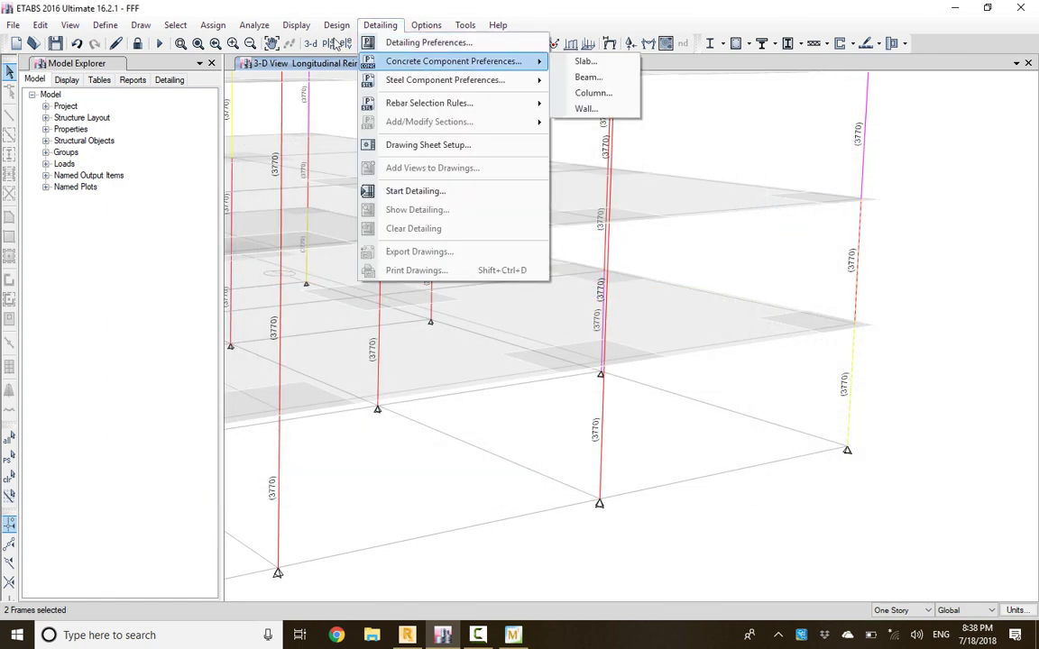
pyautogui.moveTo(341, 25)
pyautogui.moveTo(365, 61)
pyautogui.click(566, 56)
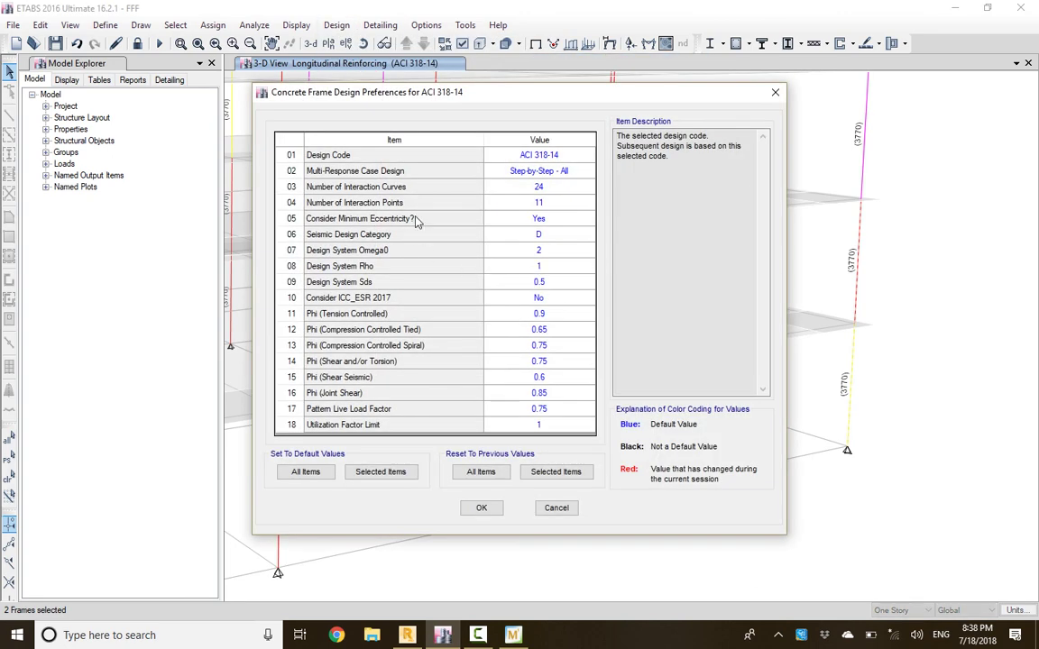
pyautogui.click(553, 271)
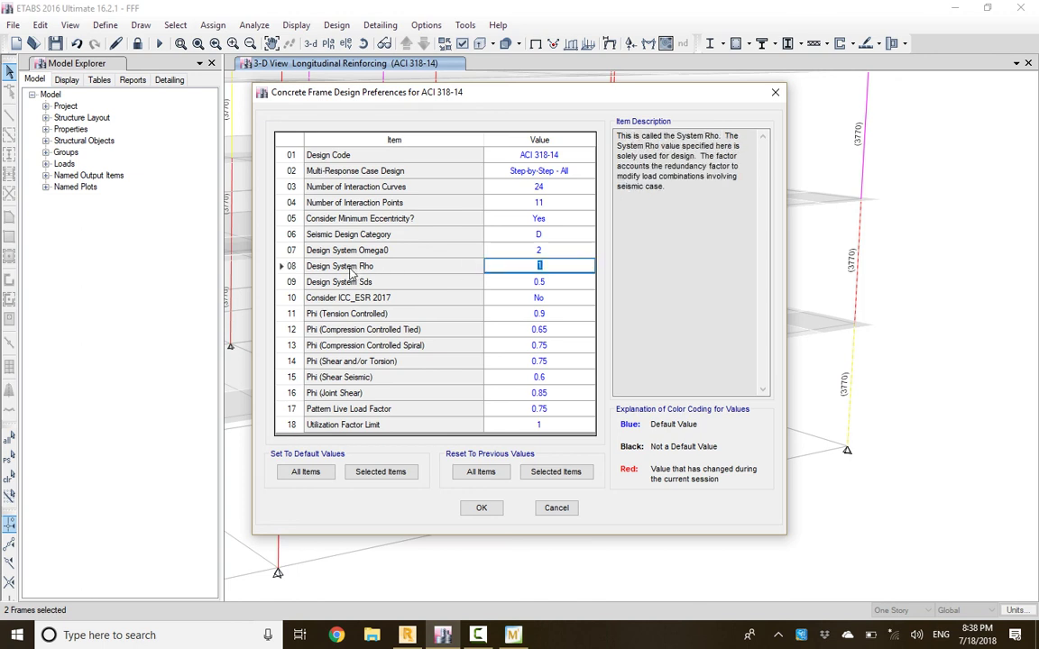